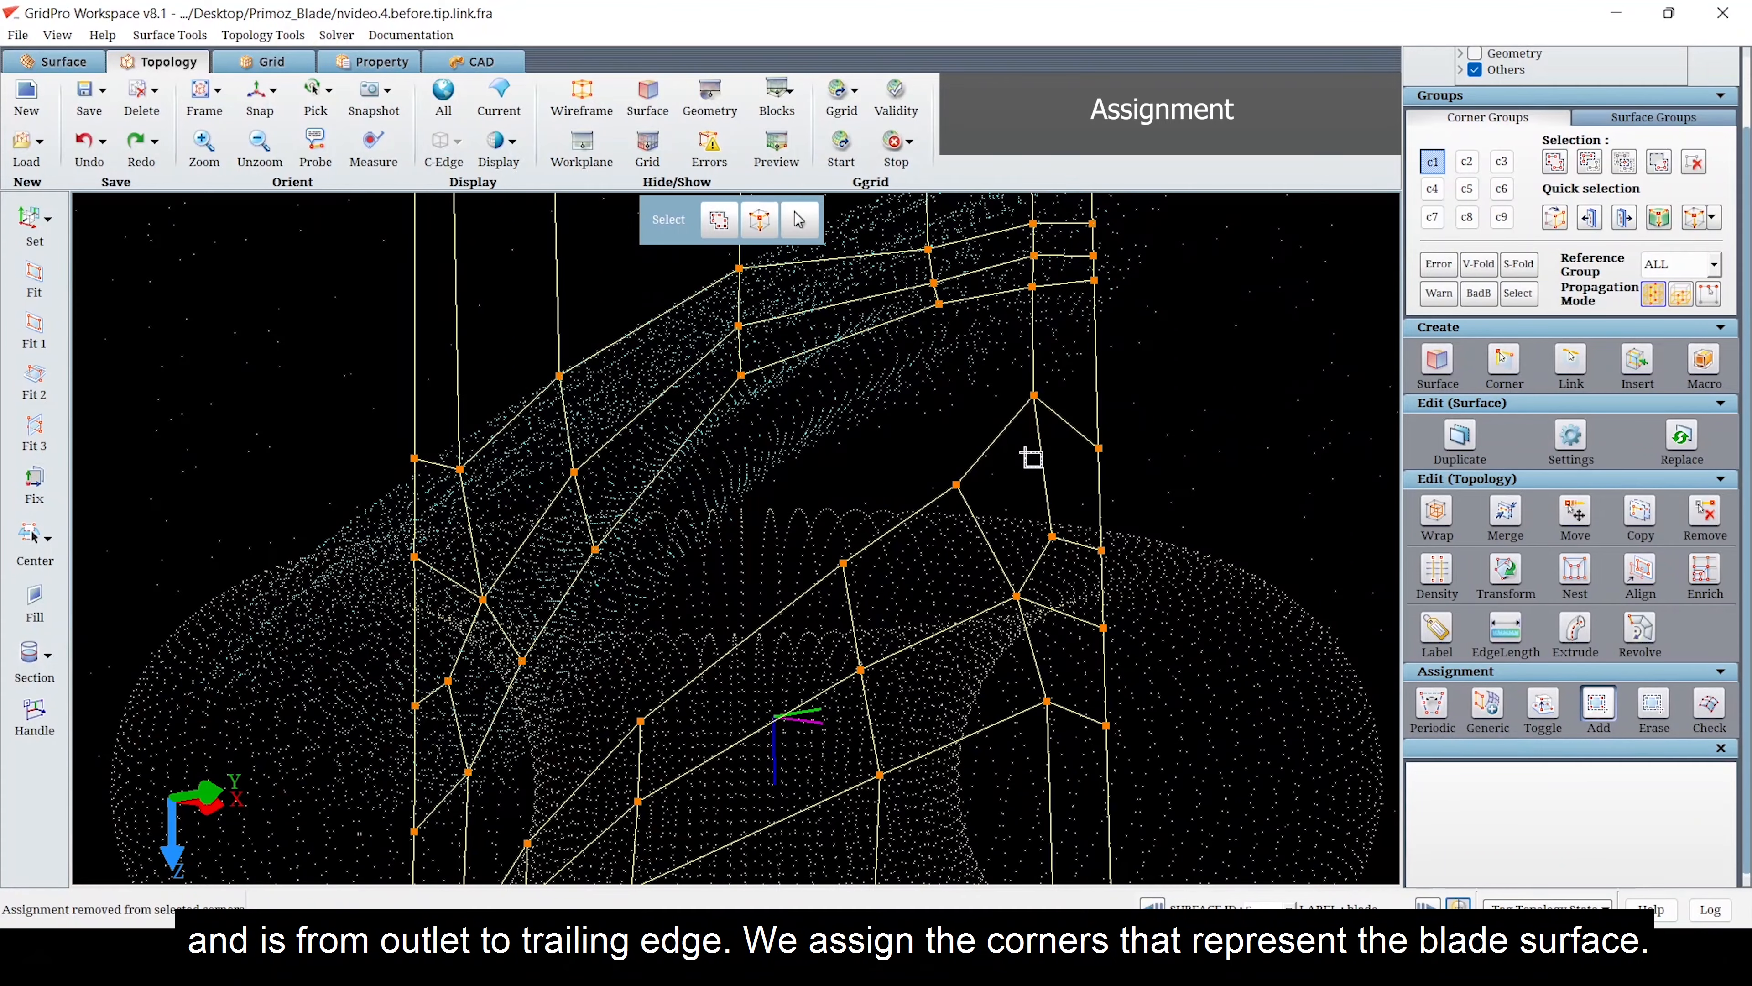
# - Assign the remaining corners around the blade outline to the blade surface and check the assignment
pyautogui.moveTo(1000, 278); pyautogui.dragTo(935, 282)
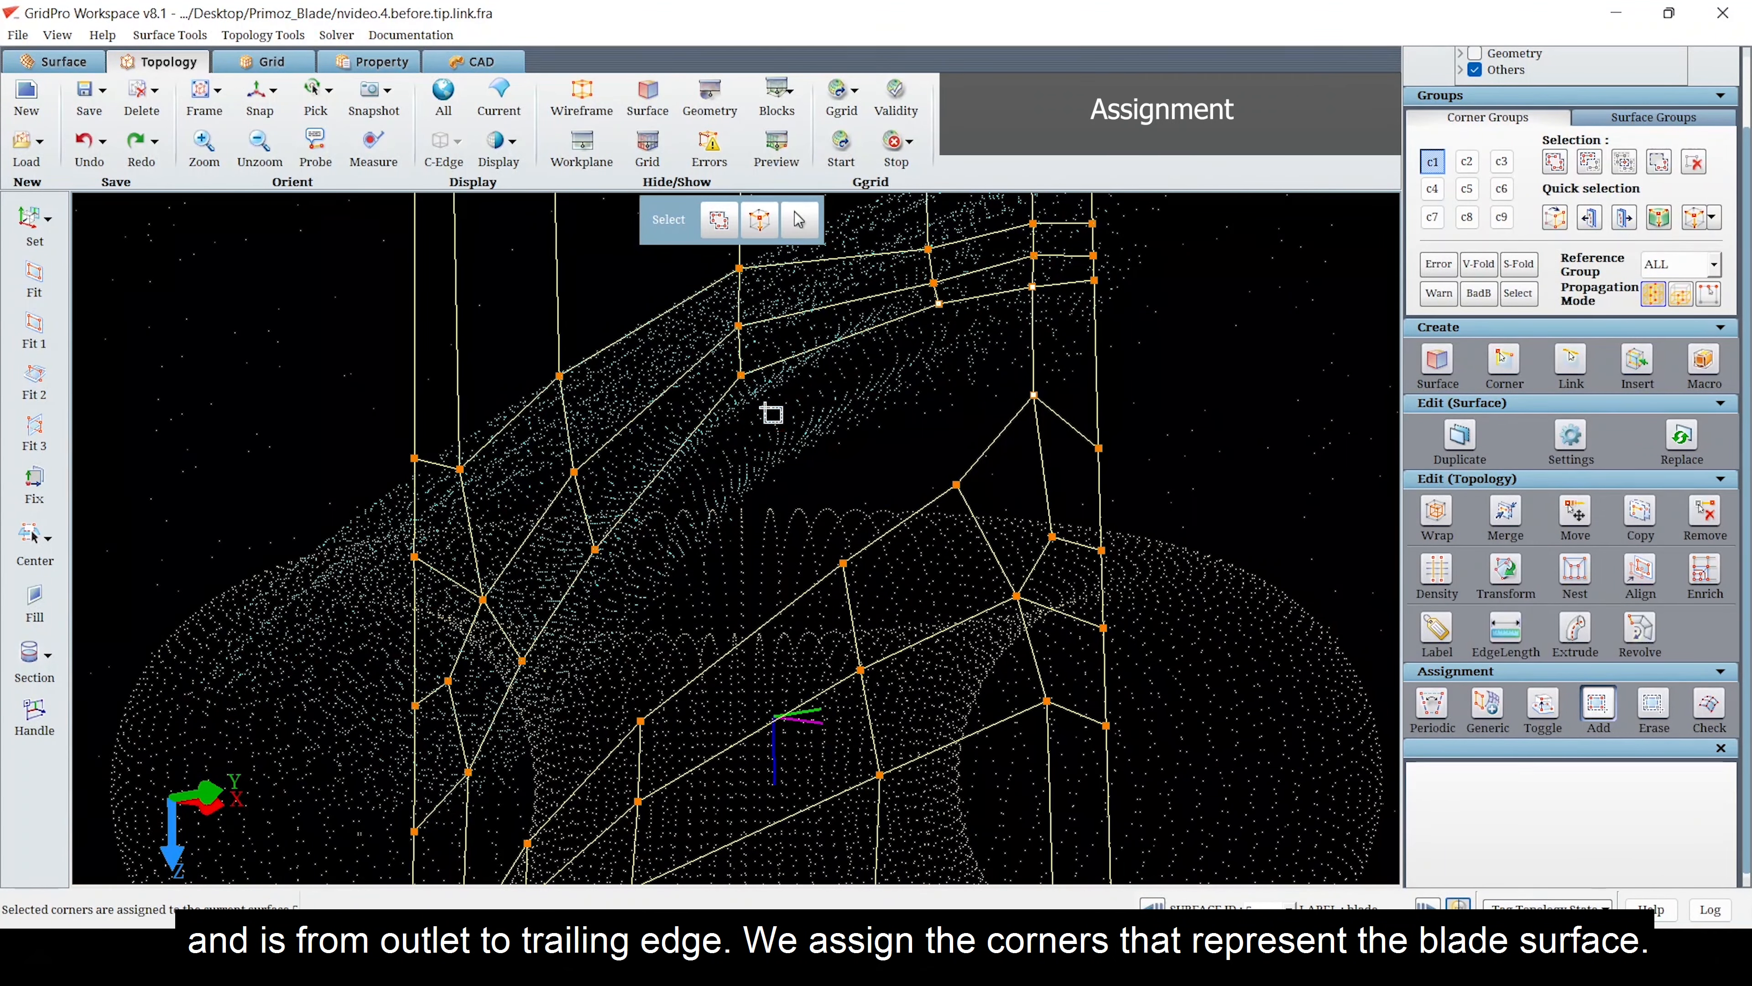
pyautogui.moveTo(784, 428); pyautogui.dragTo(733, 356)
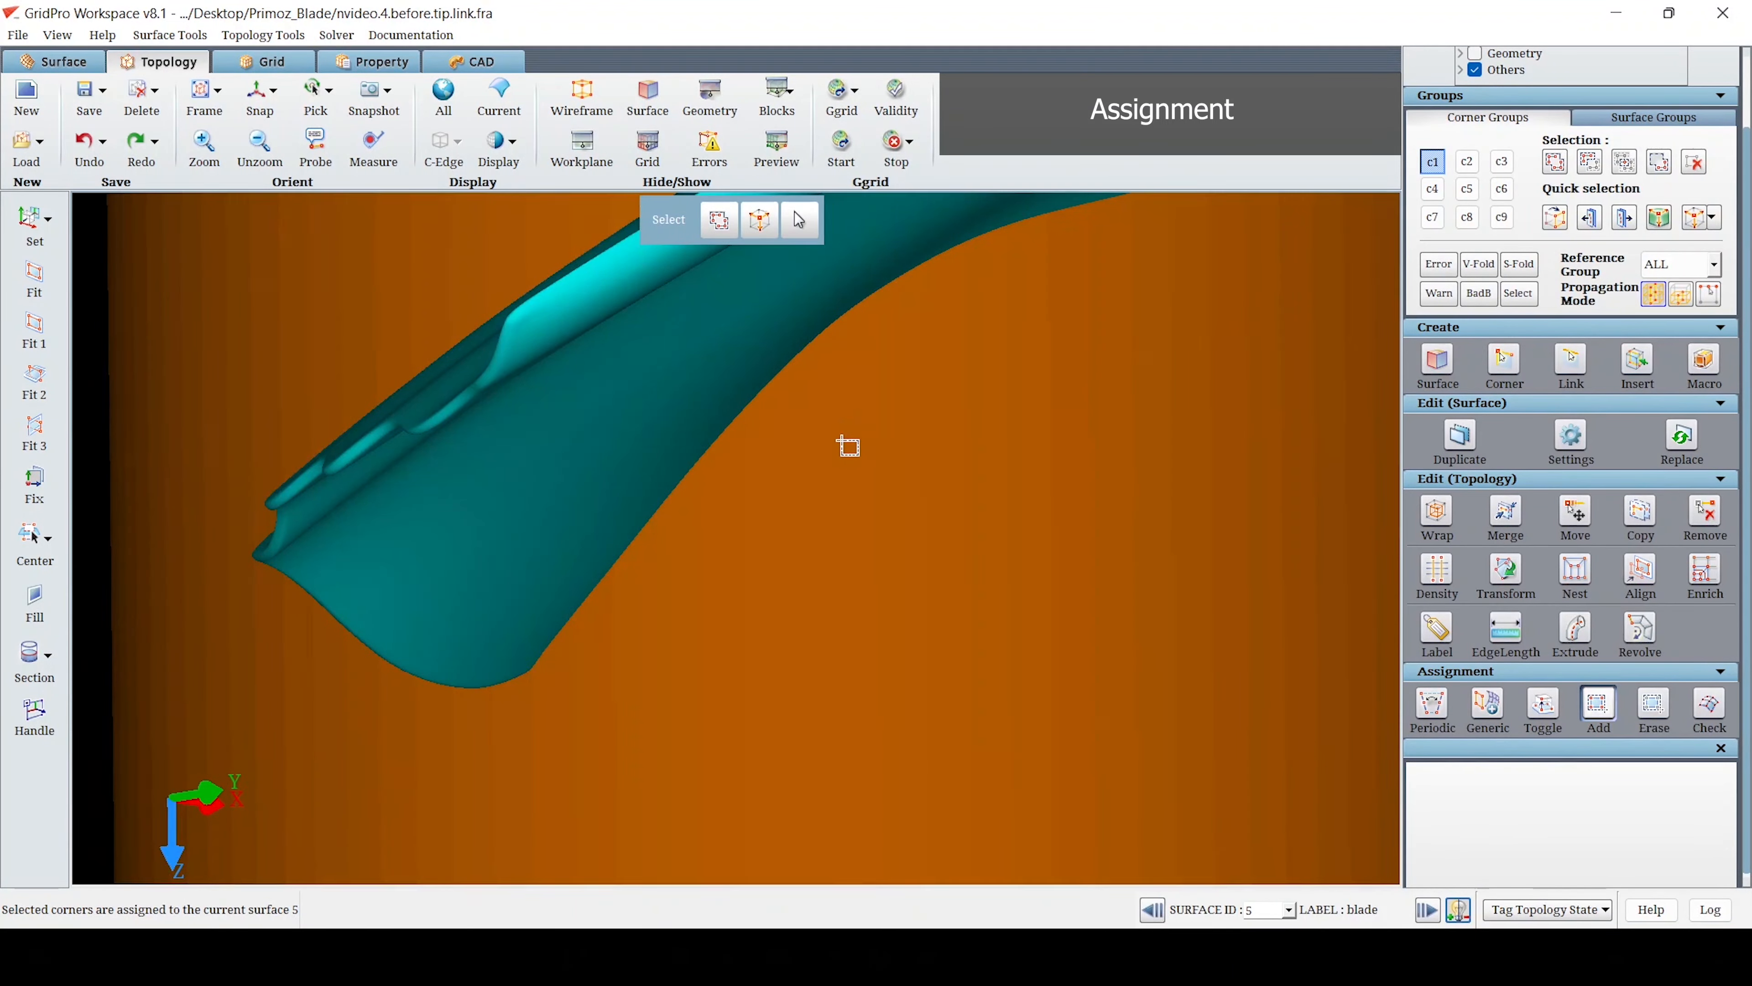
pyautogui.moveTo(859, 393); pyautogui.dragTo(930, 442)
pyautogui.moveTo(930, 441); pyautogui.dragTo(961, 438)
pyautogui.moveTo(509, 711); pyautogui.dragTo(554, 815)
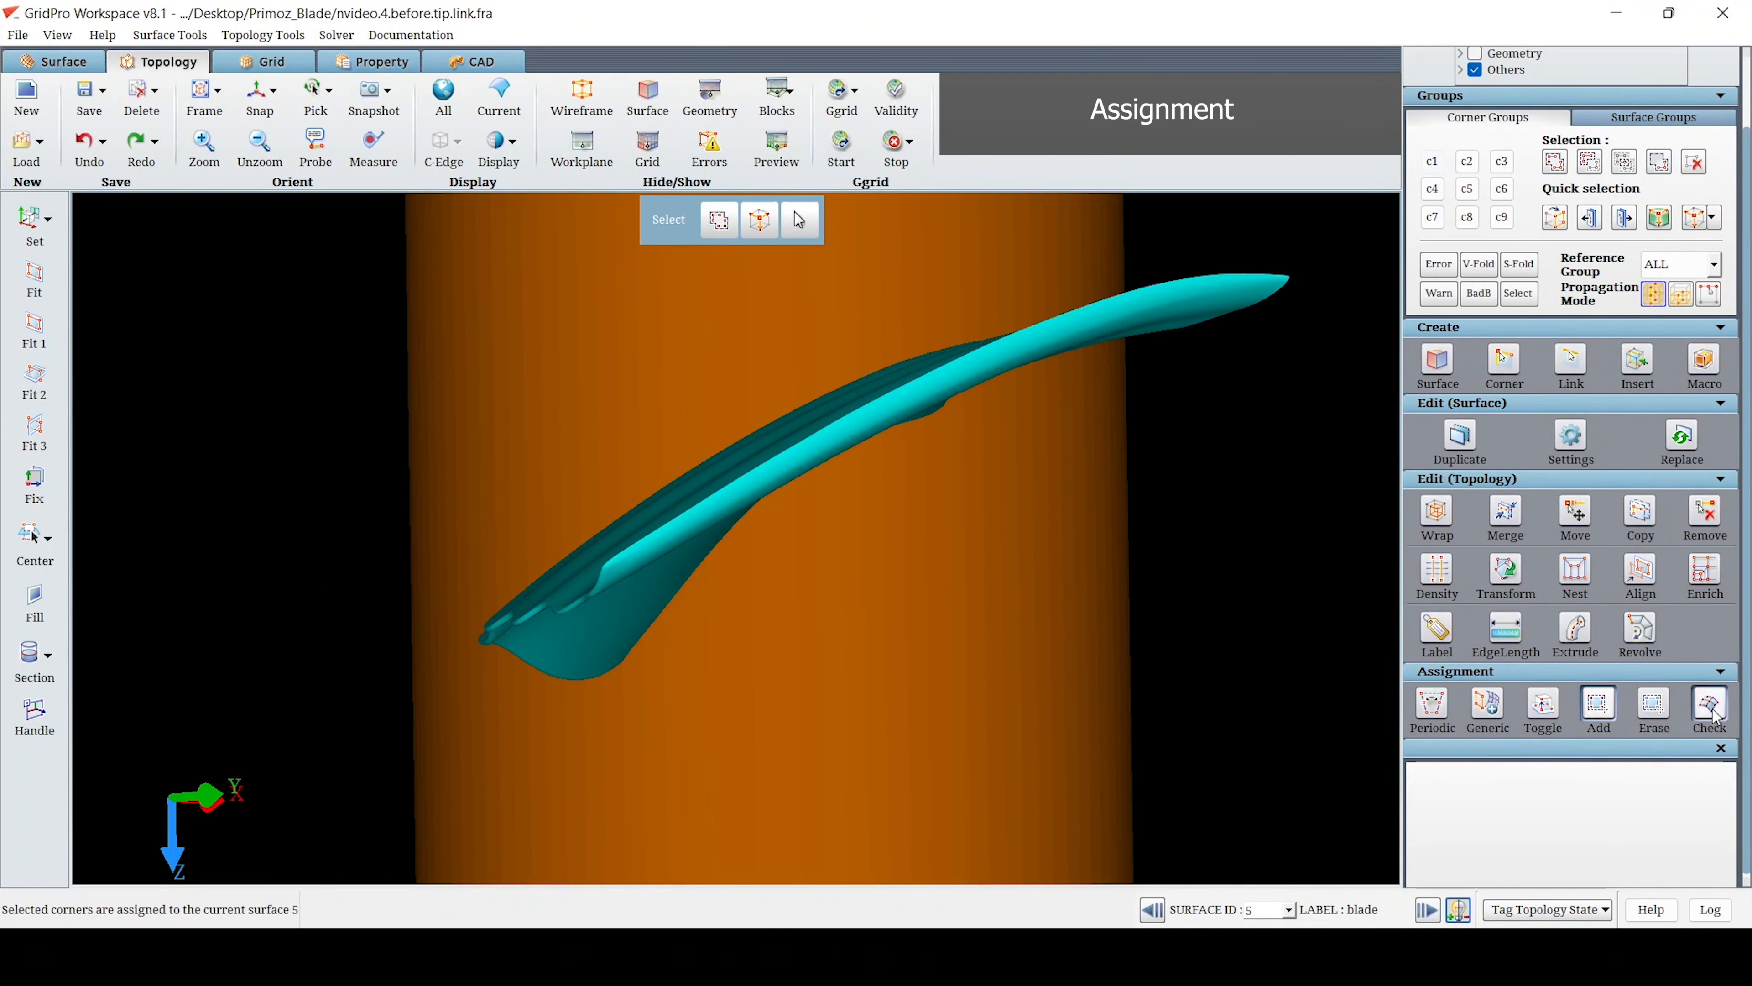
pyautogui.click(1714, 716)
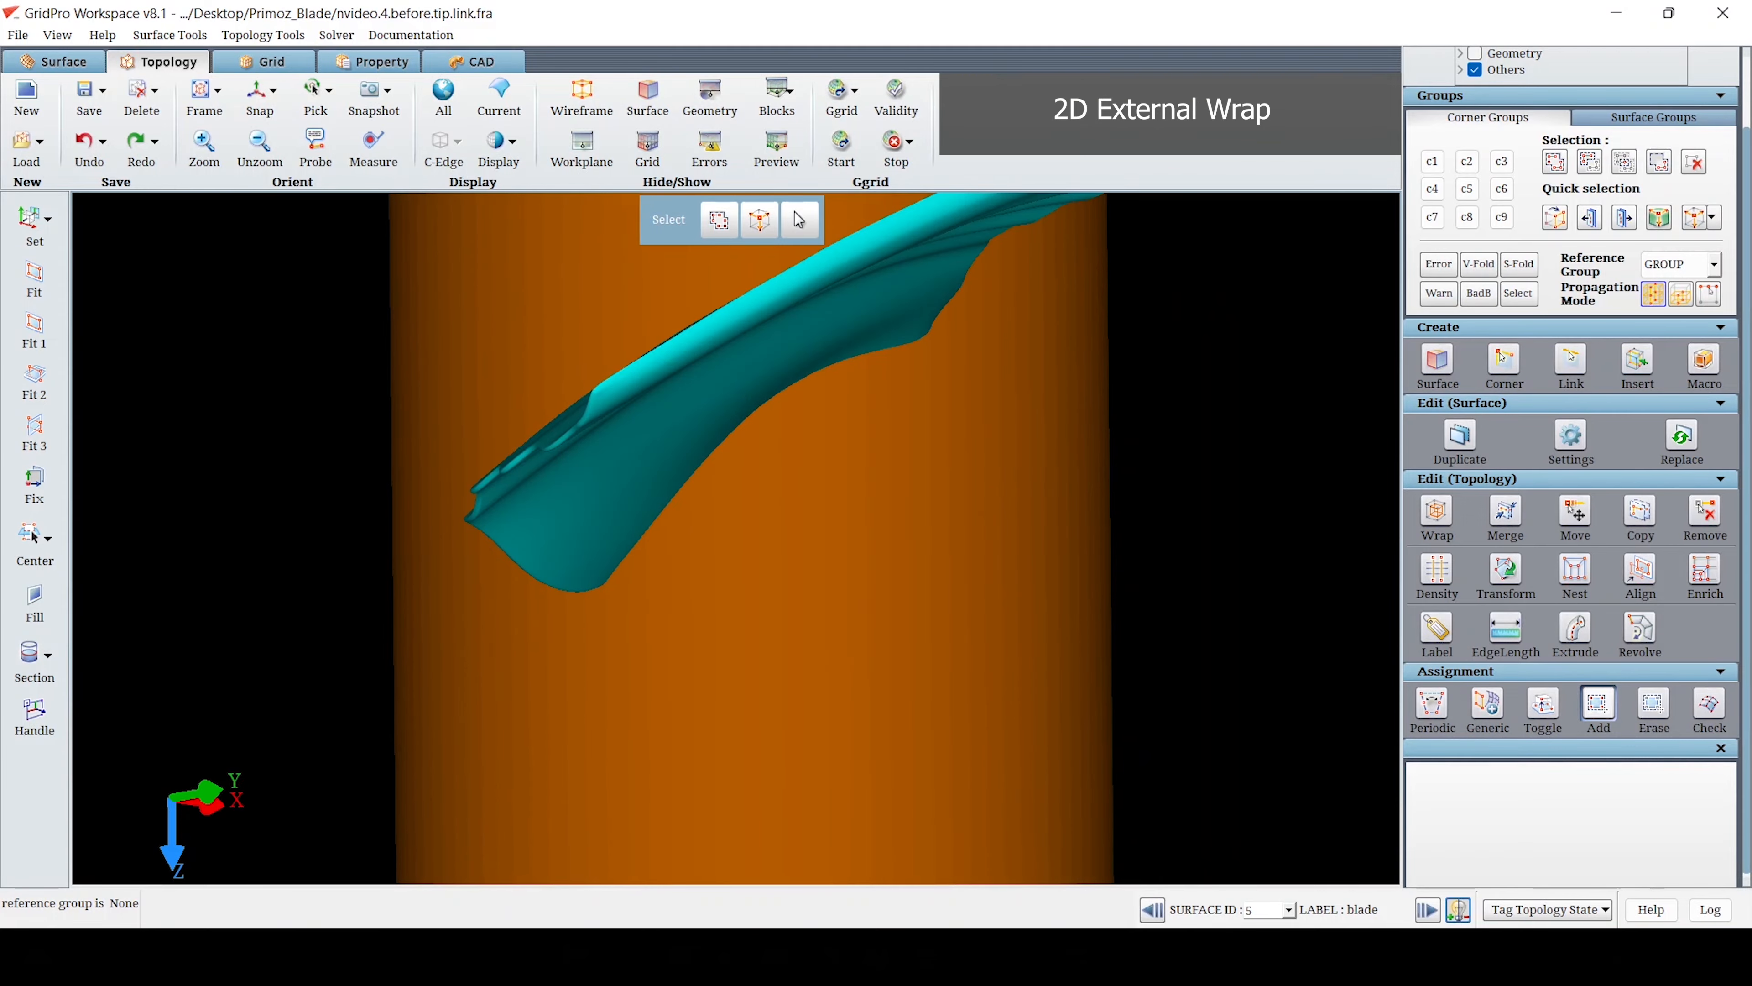
# - Group all corners assigned to the blade surface in c2 and wrap them externally with Smart Inheritance
pyautogui.click(1435, 512)
pyautogui.click(1468, 214)
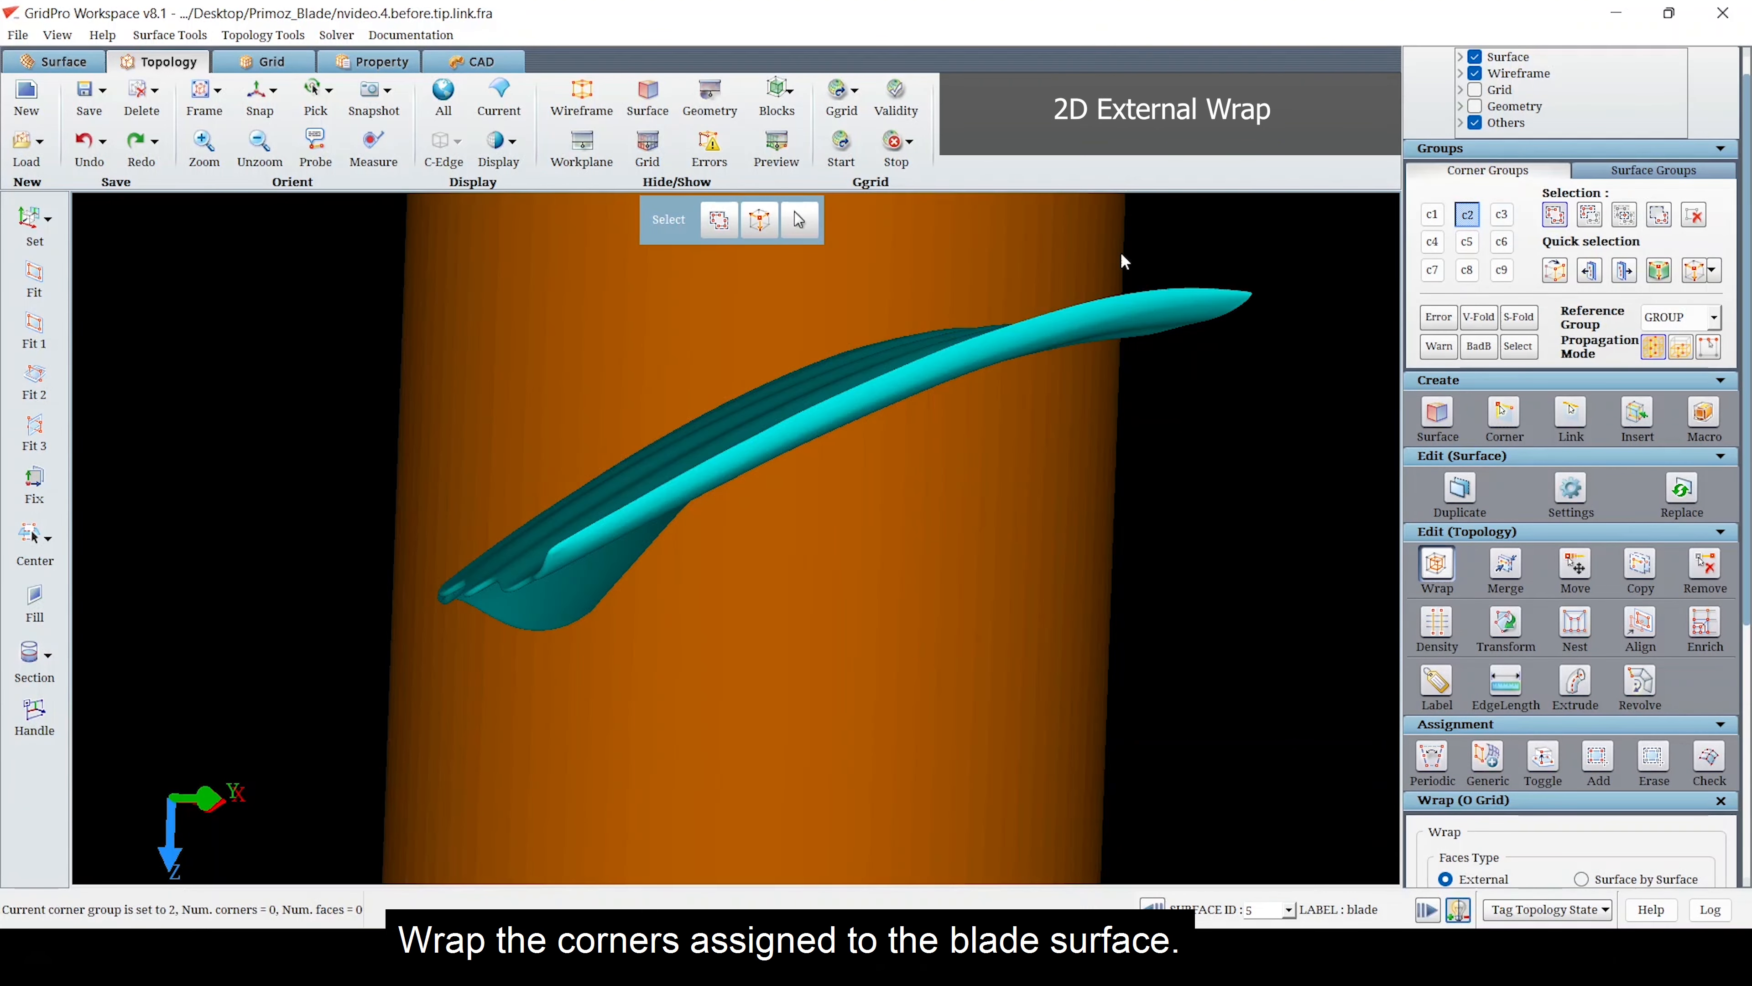
pyautogui.click(719, 220)
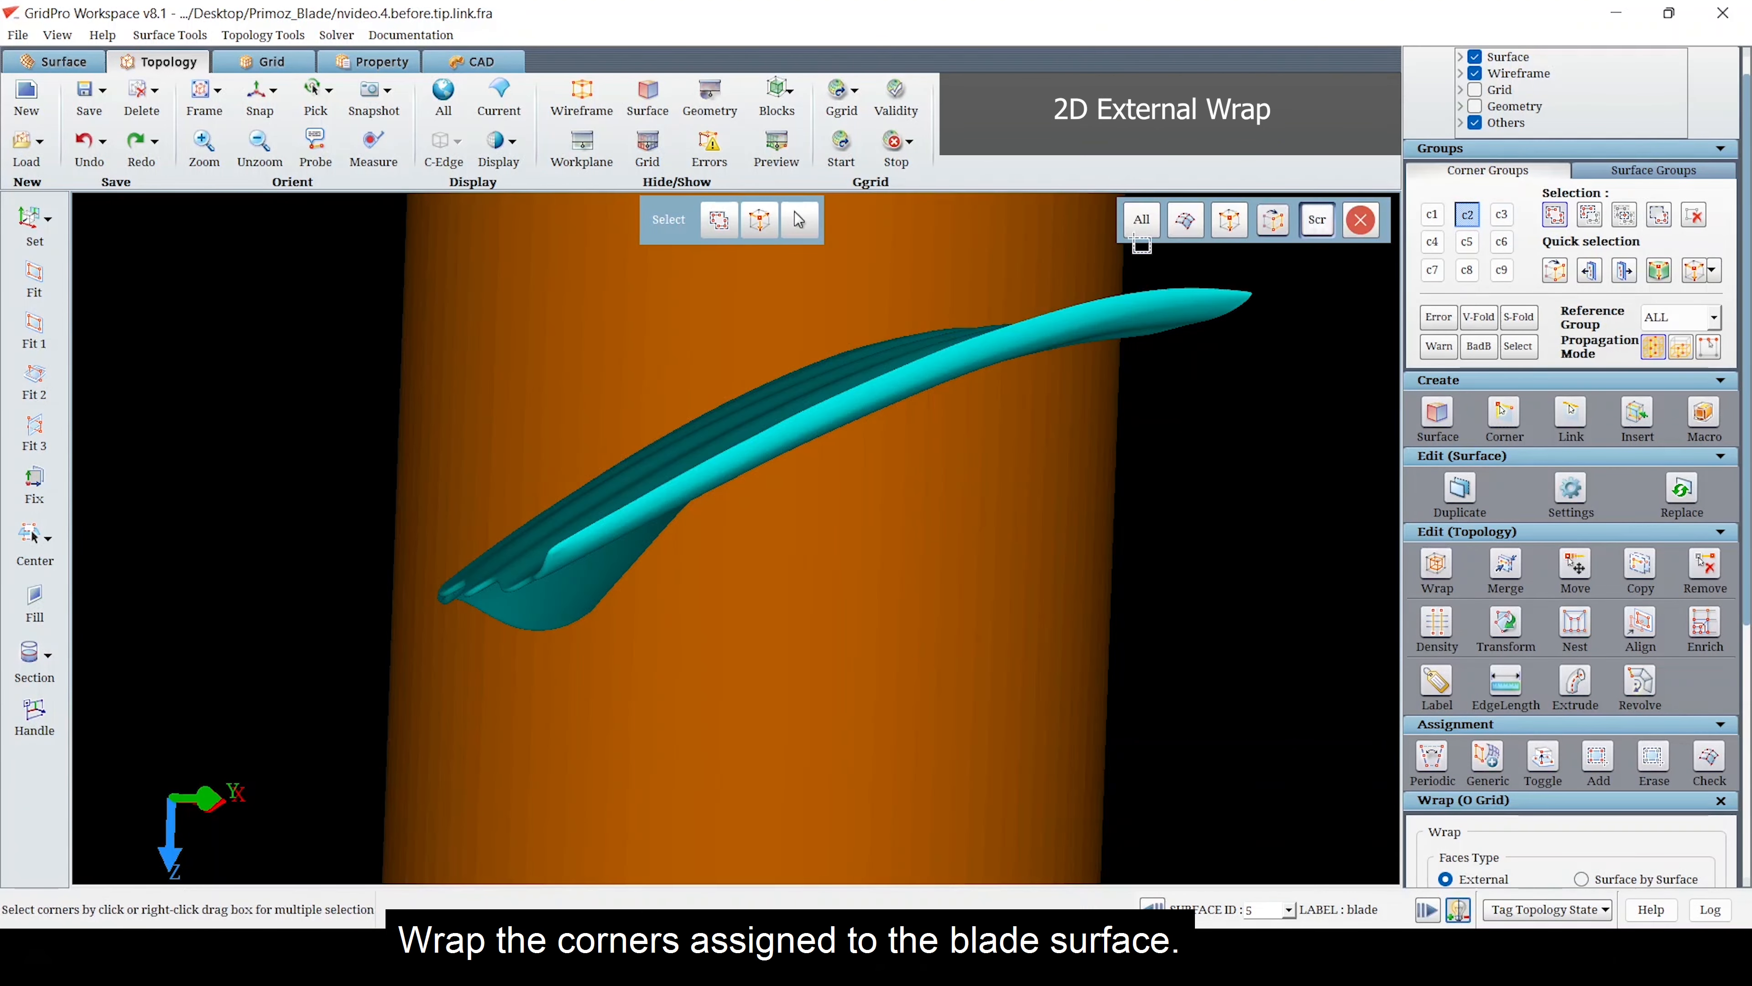
pyautogui.click(1184, 221)
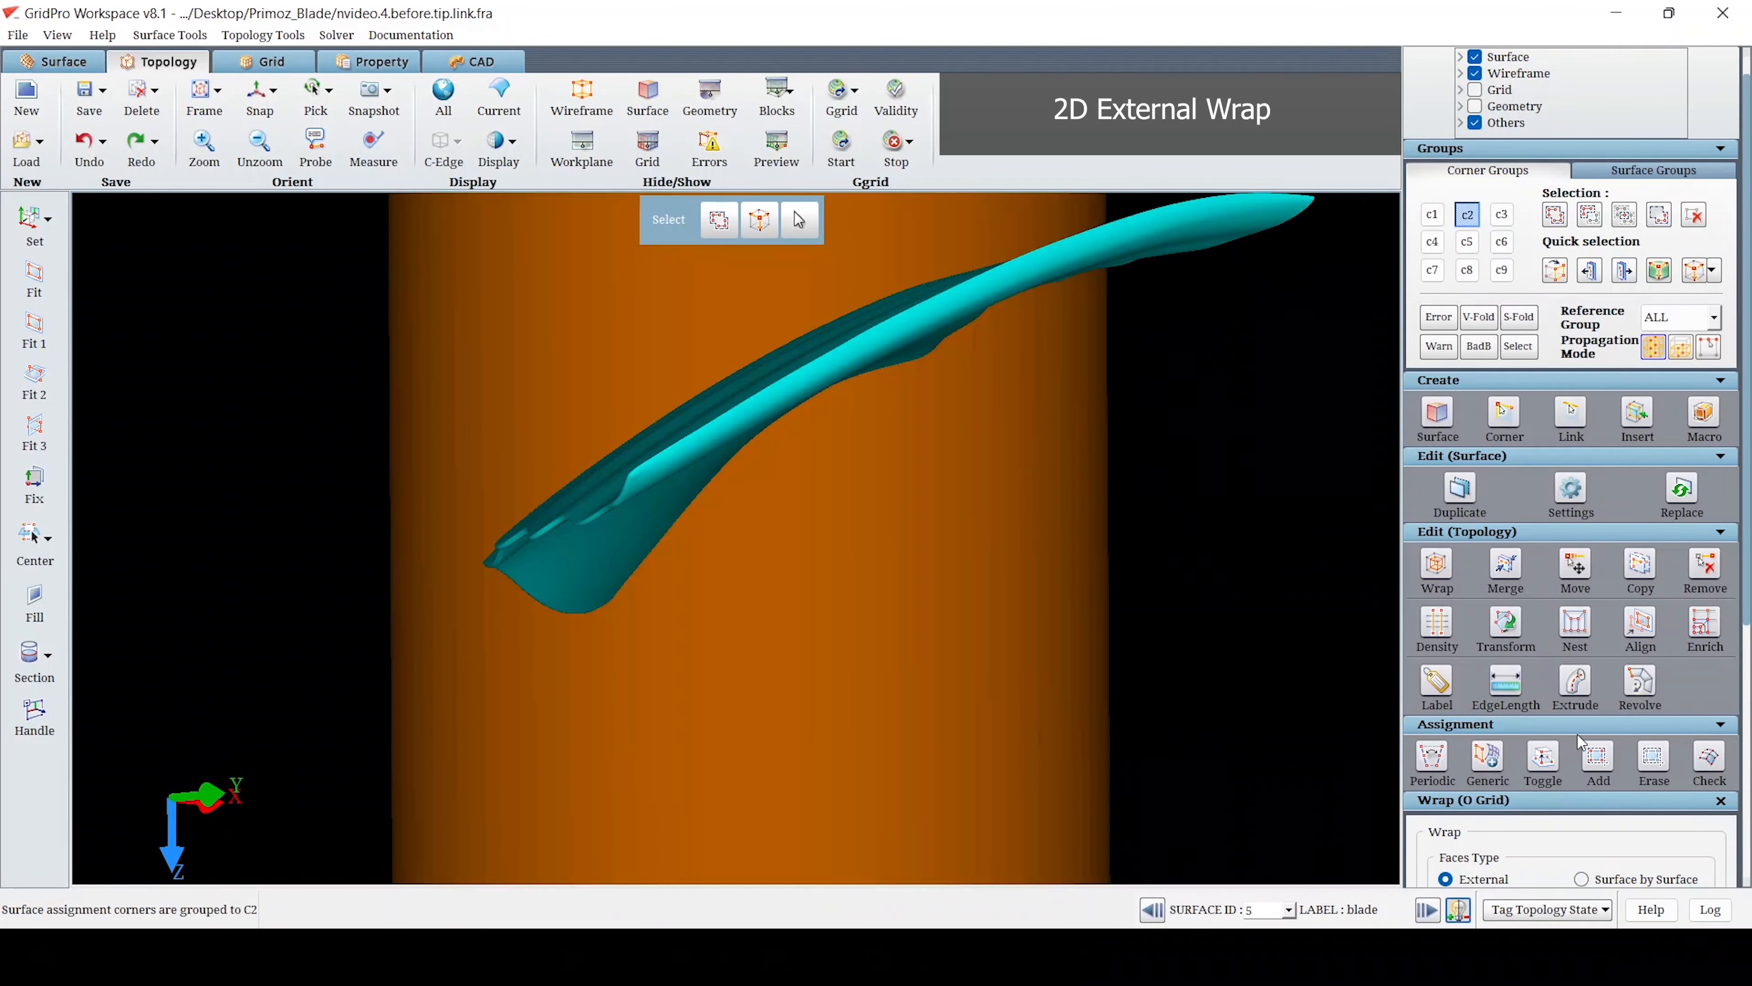
pyautogui.scroll(-5, 1577, 734)
pyautogui.click(1613, 631)
pyautogui.click(1606, 639)
pyautogui.scroll(-1, 1662, 856)
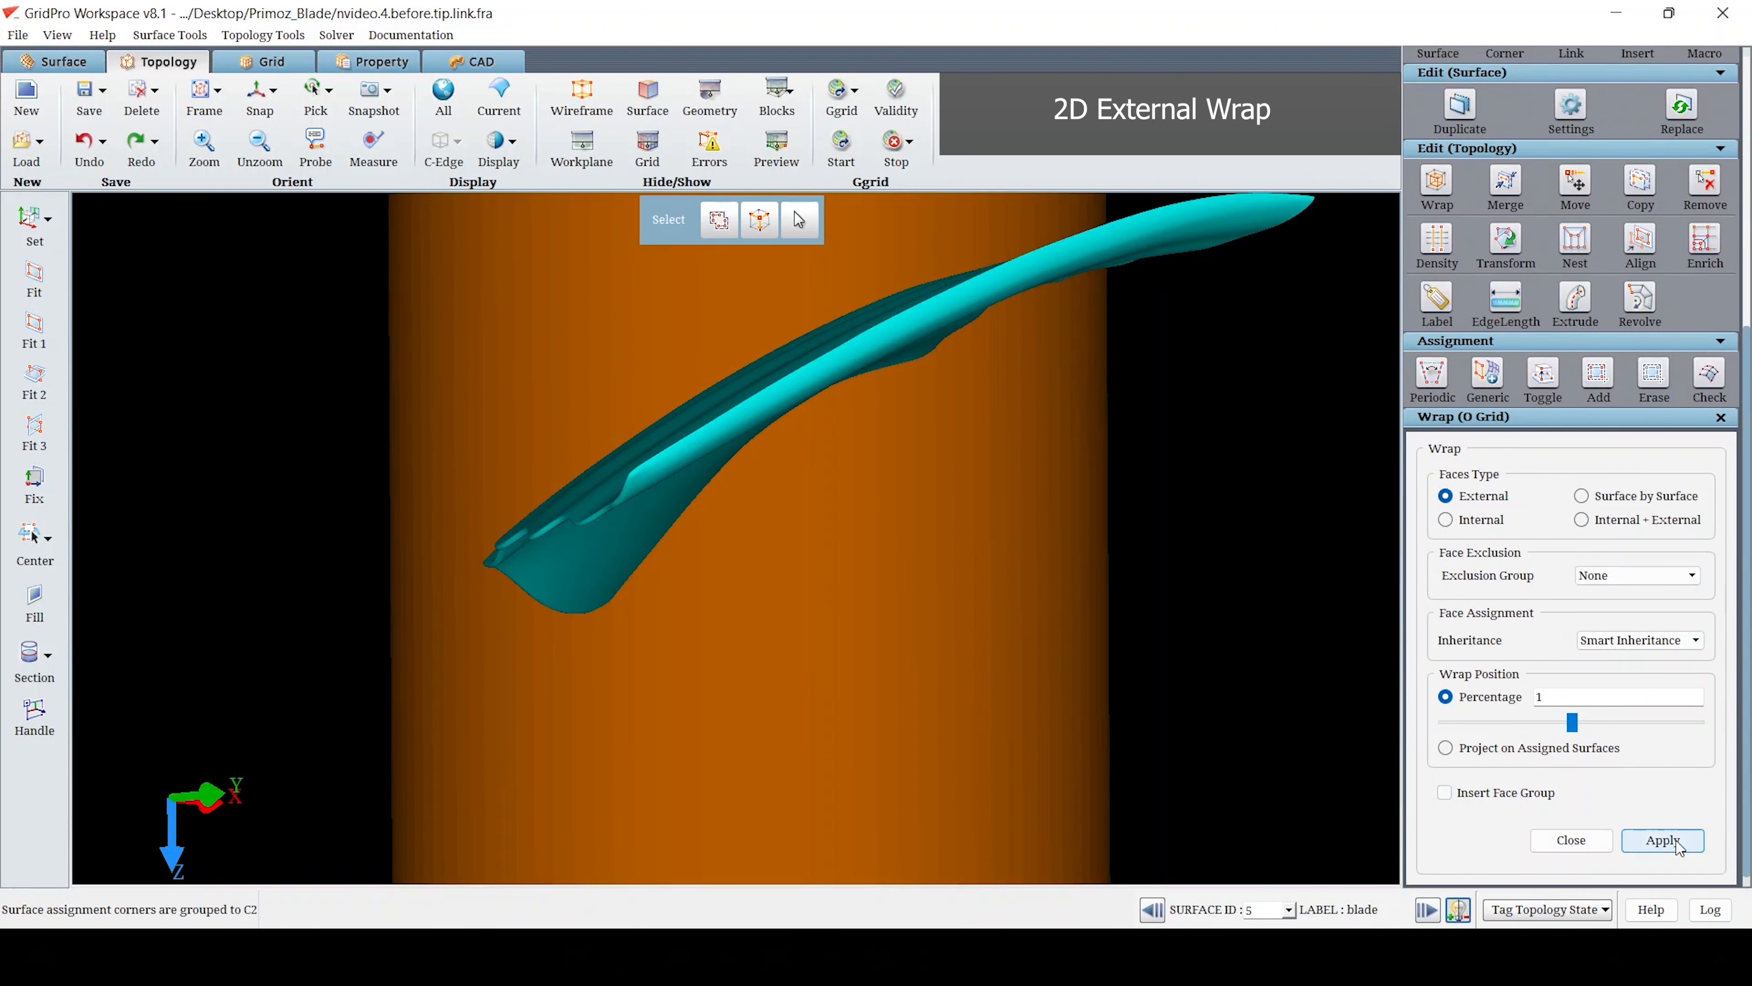
pyautogui.click(1677, 840)
# - Adjust the percentage-based wrap position of the new layer around the blade corners
pyautogui.click(886, 475)
pyautogui.scroll(5, 835, 595)
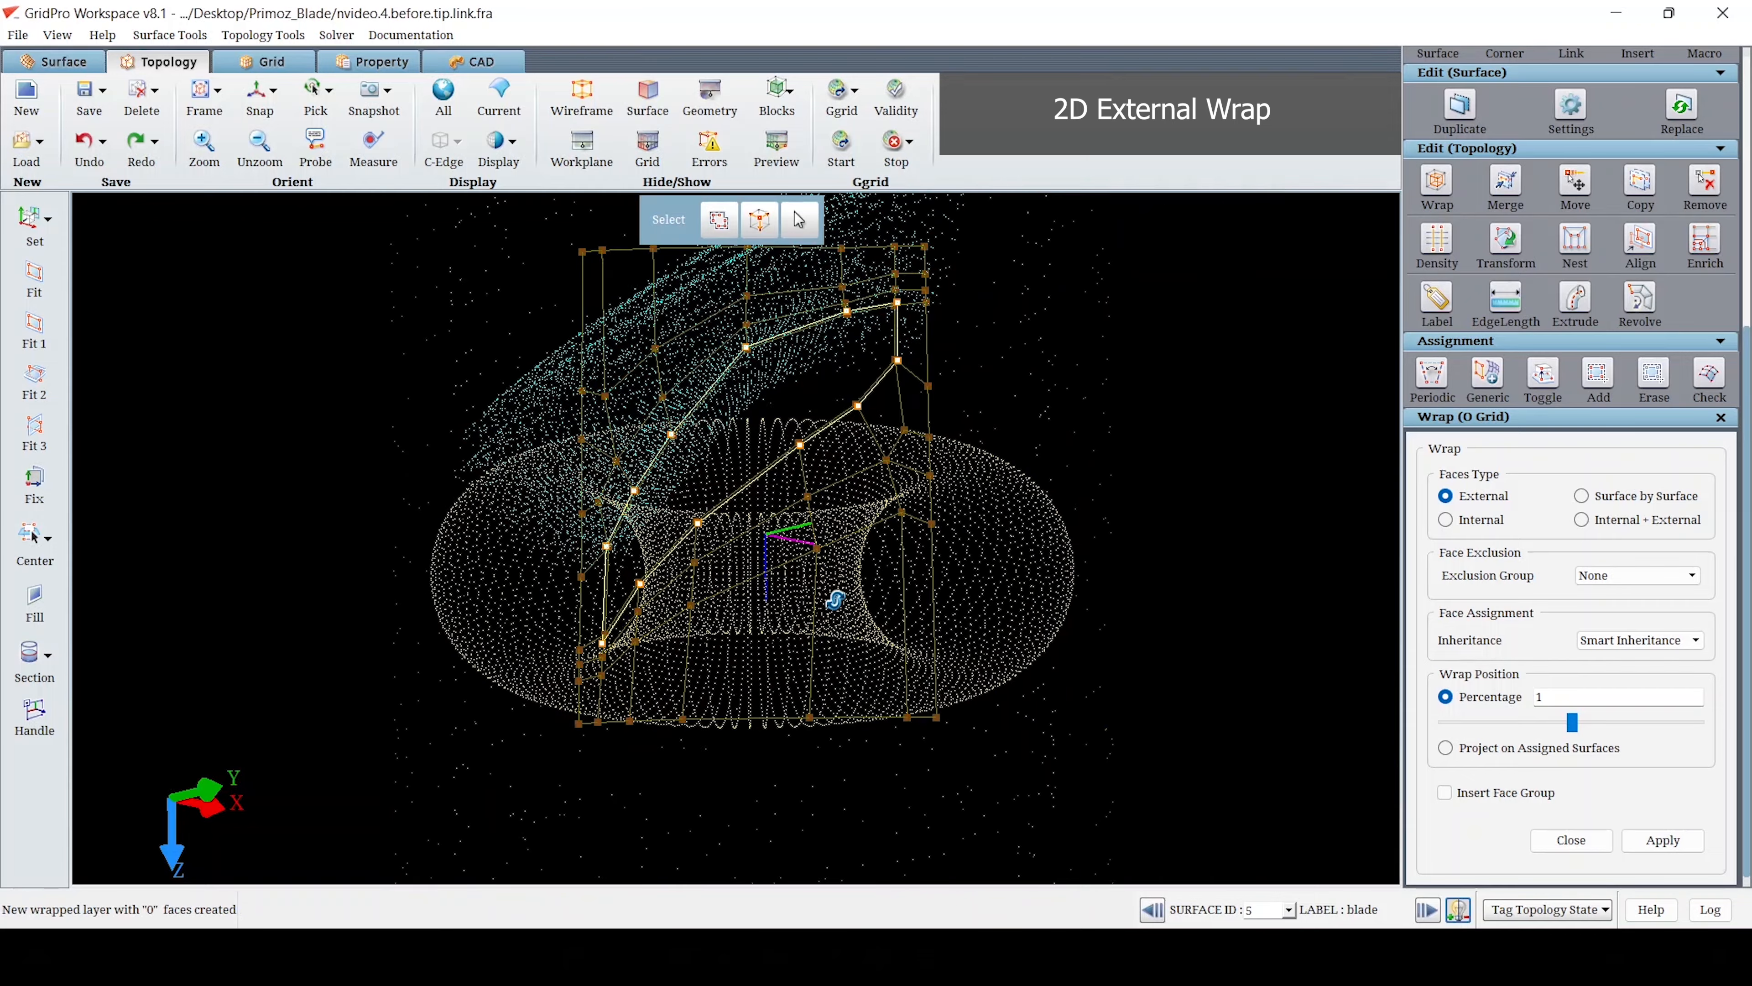
pyautogui.scroll(3, 693, 632)
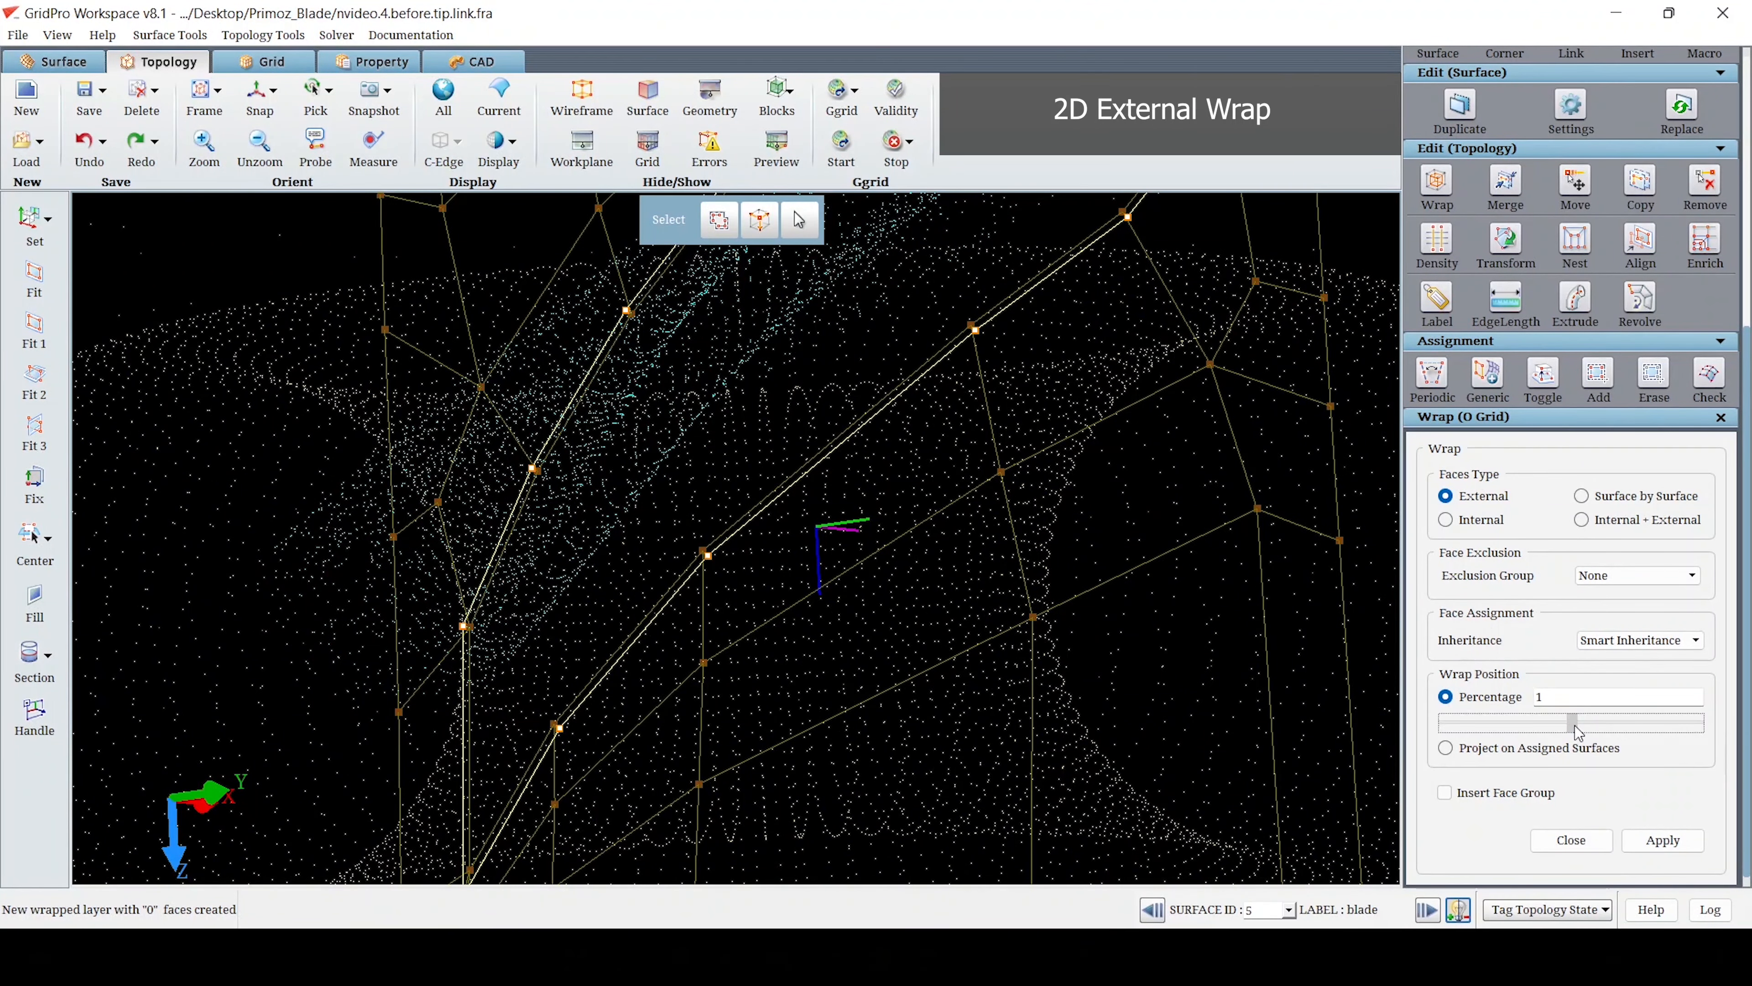
pyautogui.moveTo(1578, 731); pyautogui.dragTo(1575, 731)
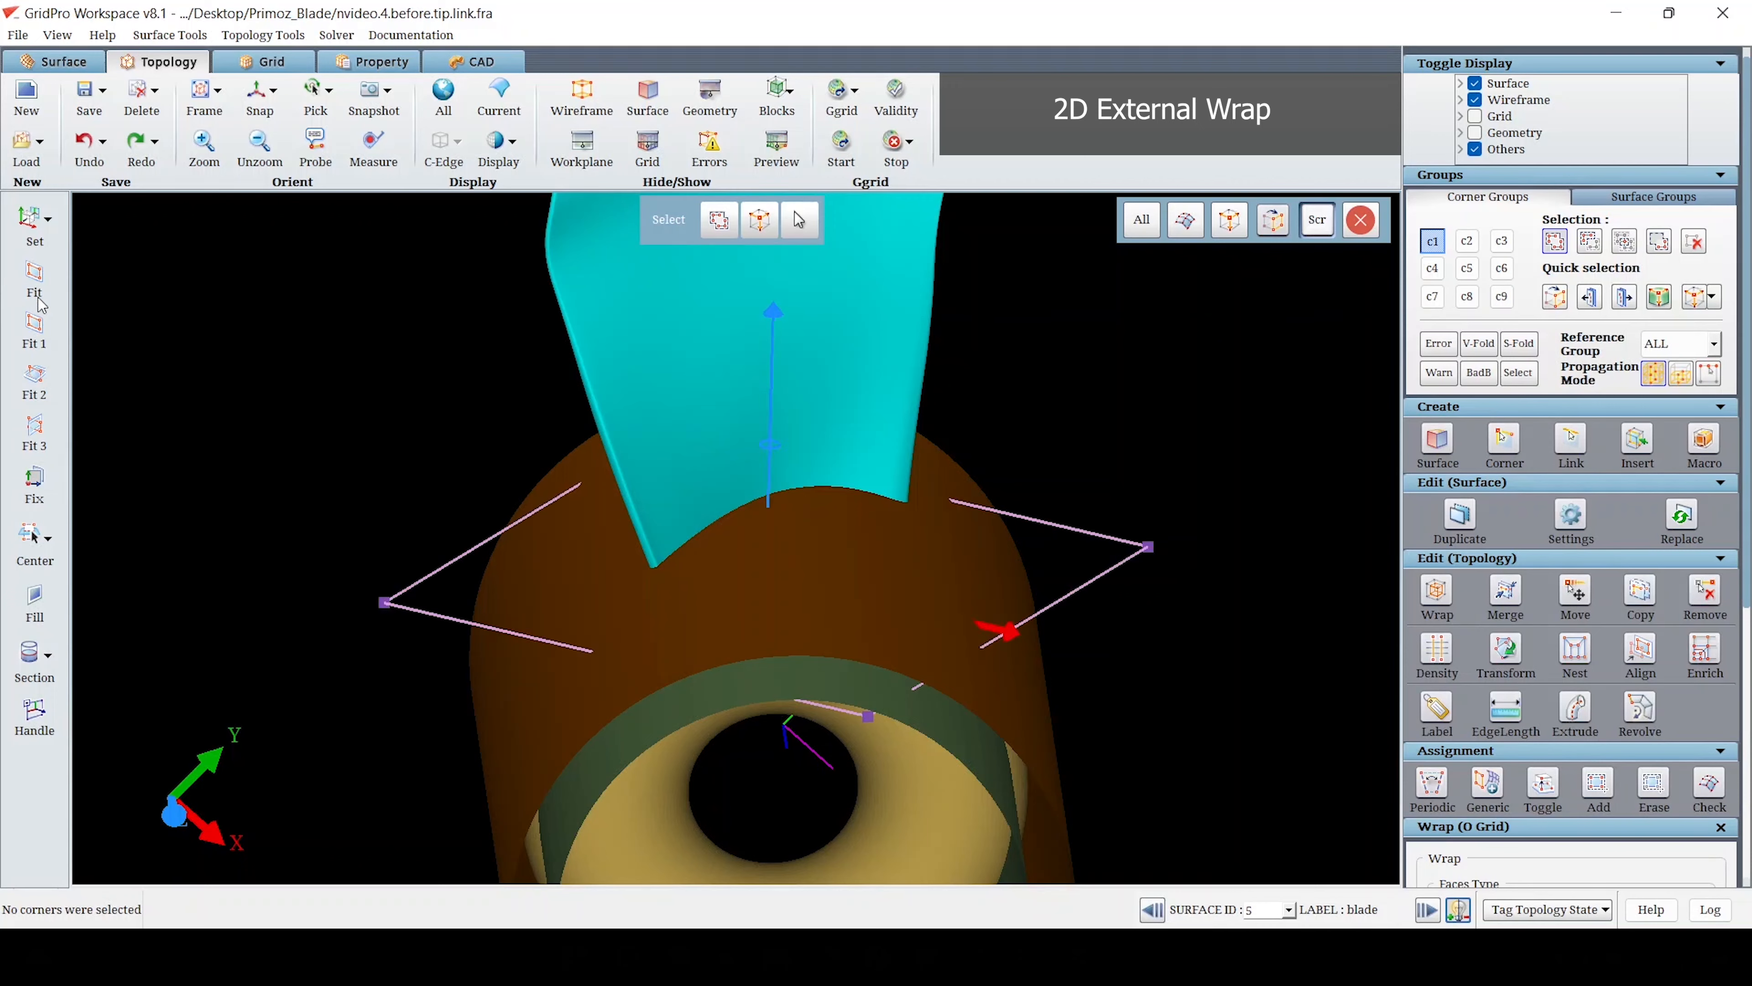
# - Make the hub the current surface
pyautogui.scroll(2, 836, 671)
pyautogui.rightClick(836, 670)
pyautogui.click(1019, 655)
pyautogui.moveTo(1019, 656); pyautogui.dragTo(735, 551)
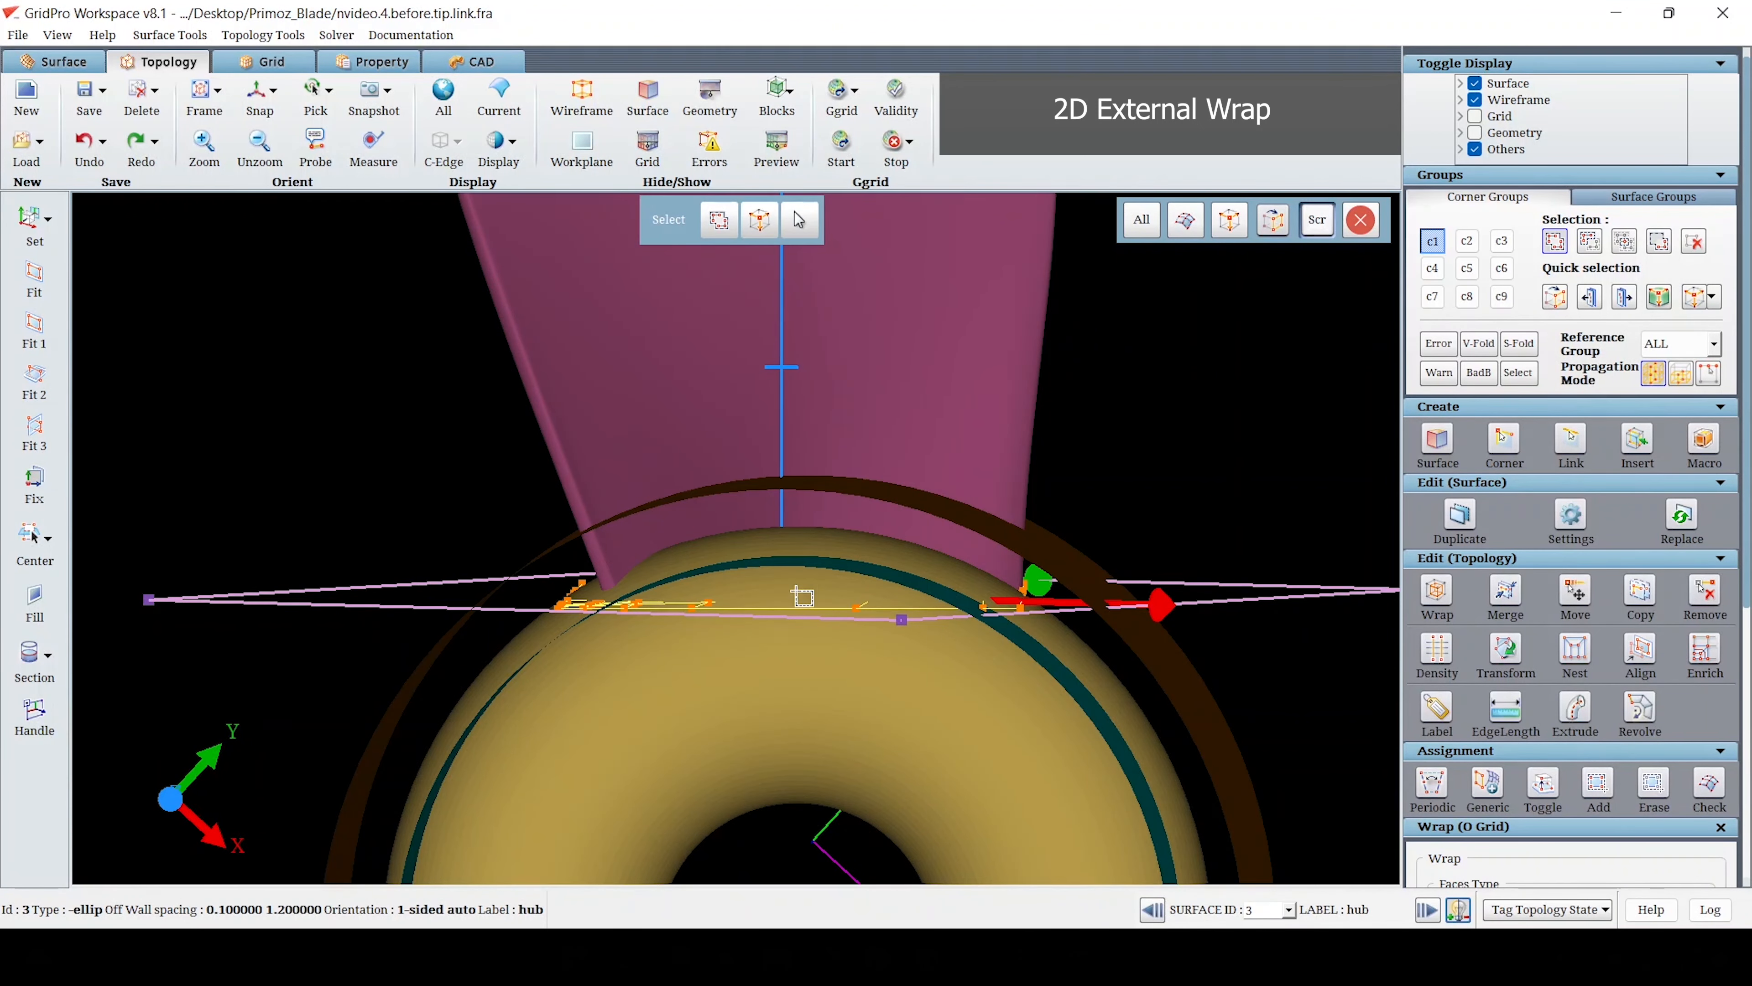
# - Hide the surface covering the flat topology sheet and align the sheet's corners to the hub surface
pyautogui.rightClick(662, 595)
pyautogui.click(723, 736)
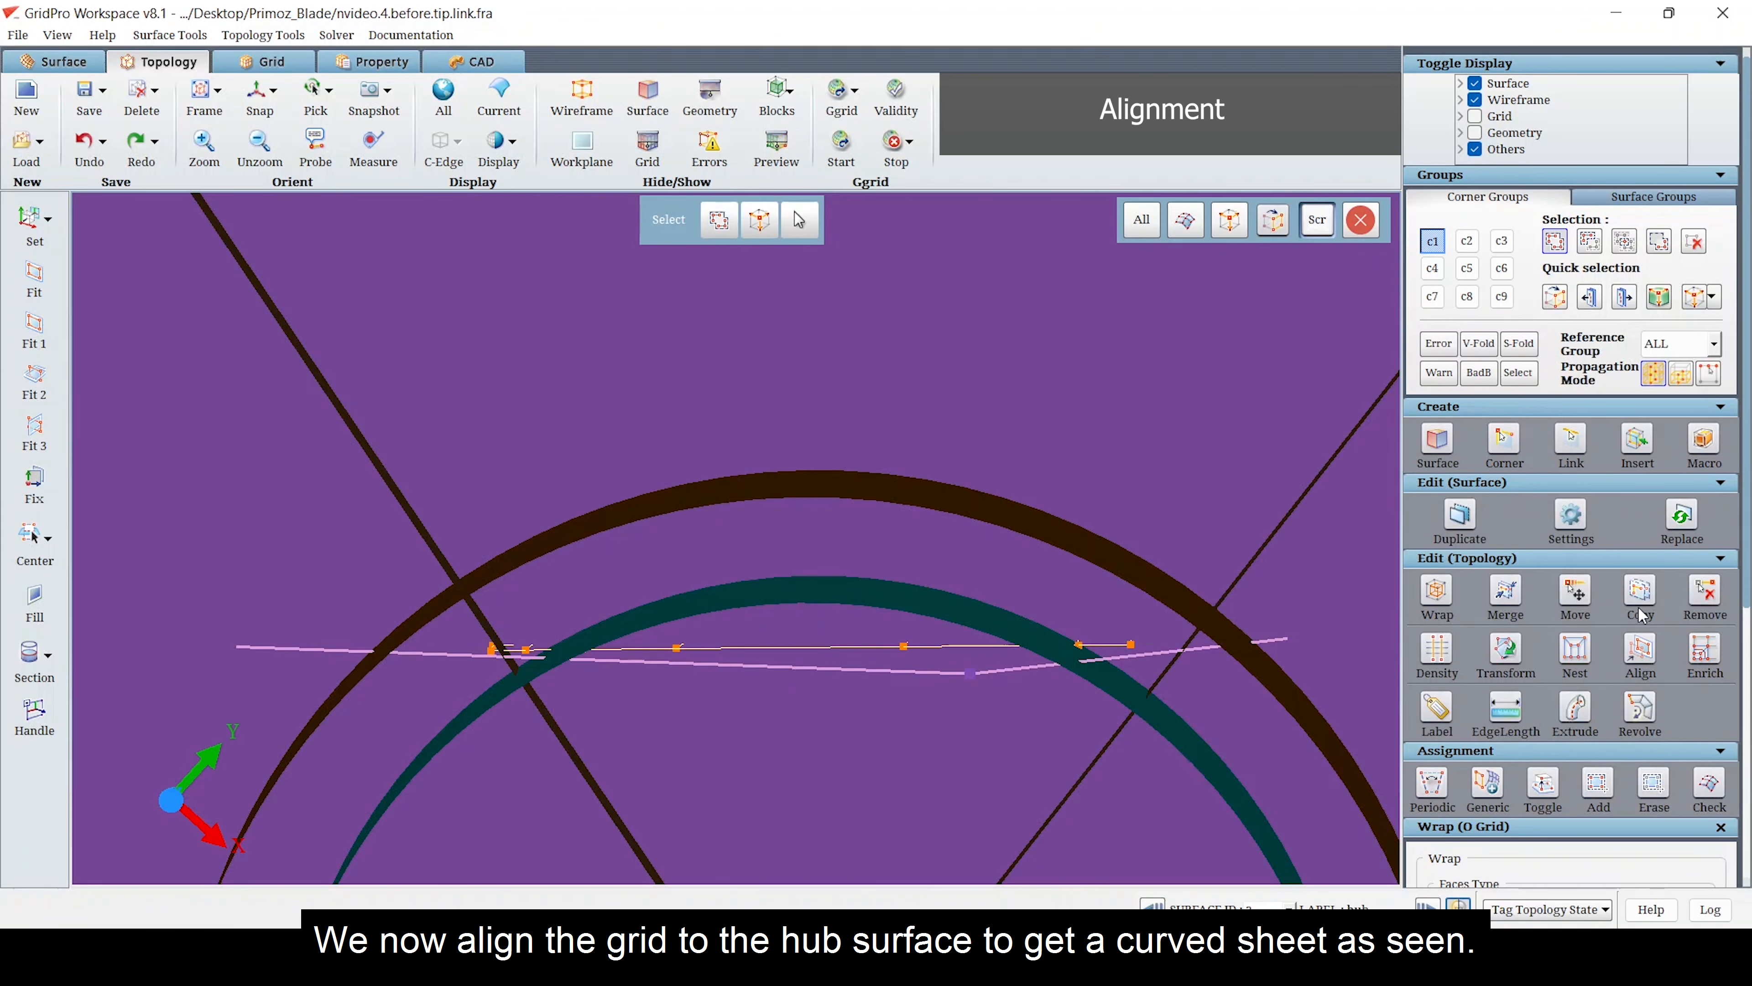
pyautogui.click(1635, 676)
pyautogui.click(1470, 592)
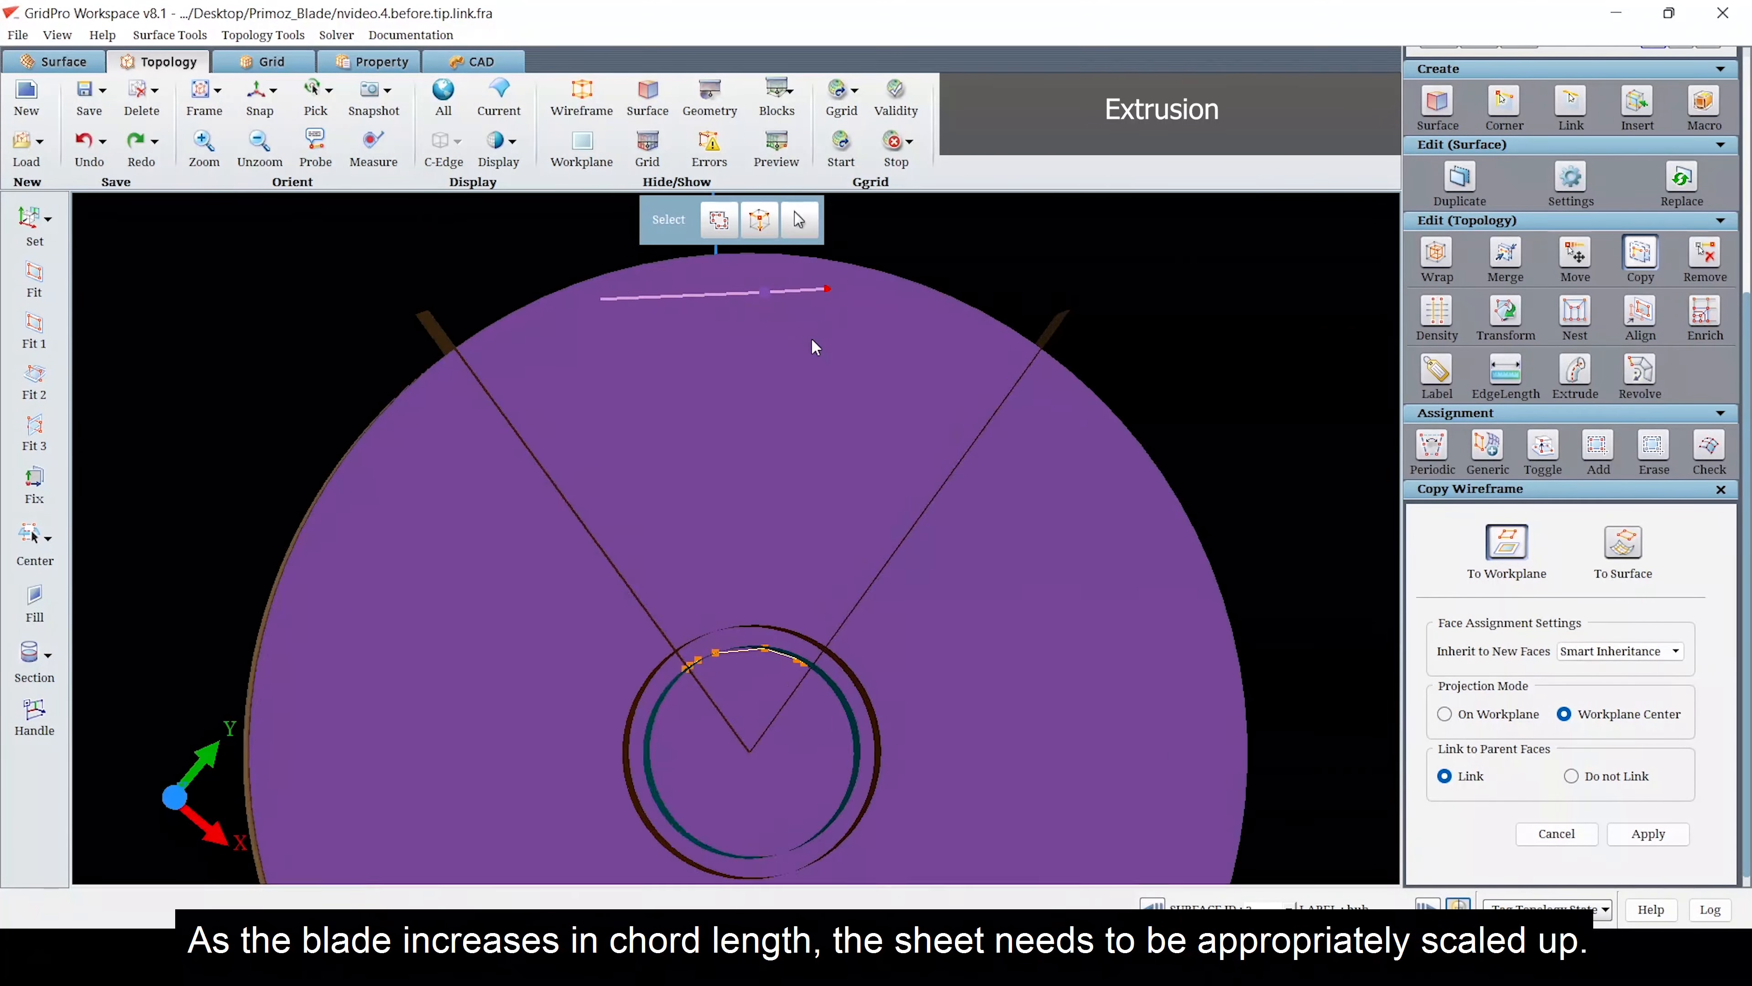
# - Raise the workplane to the blade tip and copy the curved sheet to it with Workplane Center projection and linked parent faces
pyautogui.moveTo(811, 337); pyautogui.dragTo(845, 595, button='middle')
pyautogui.scroll(5, 845, 595)
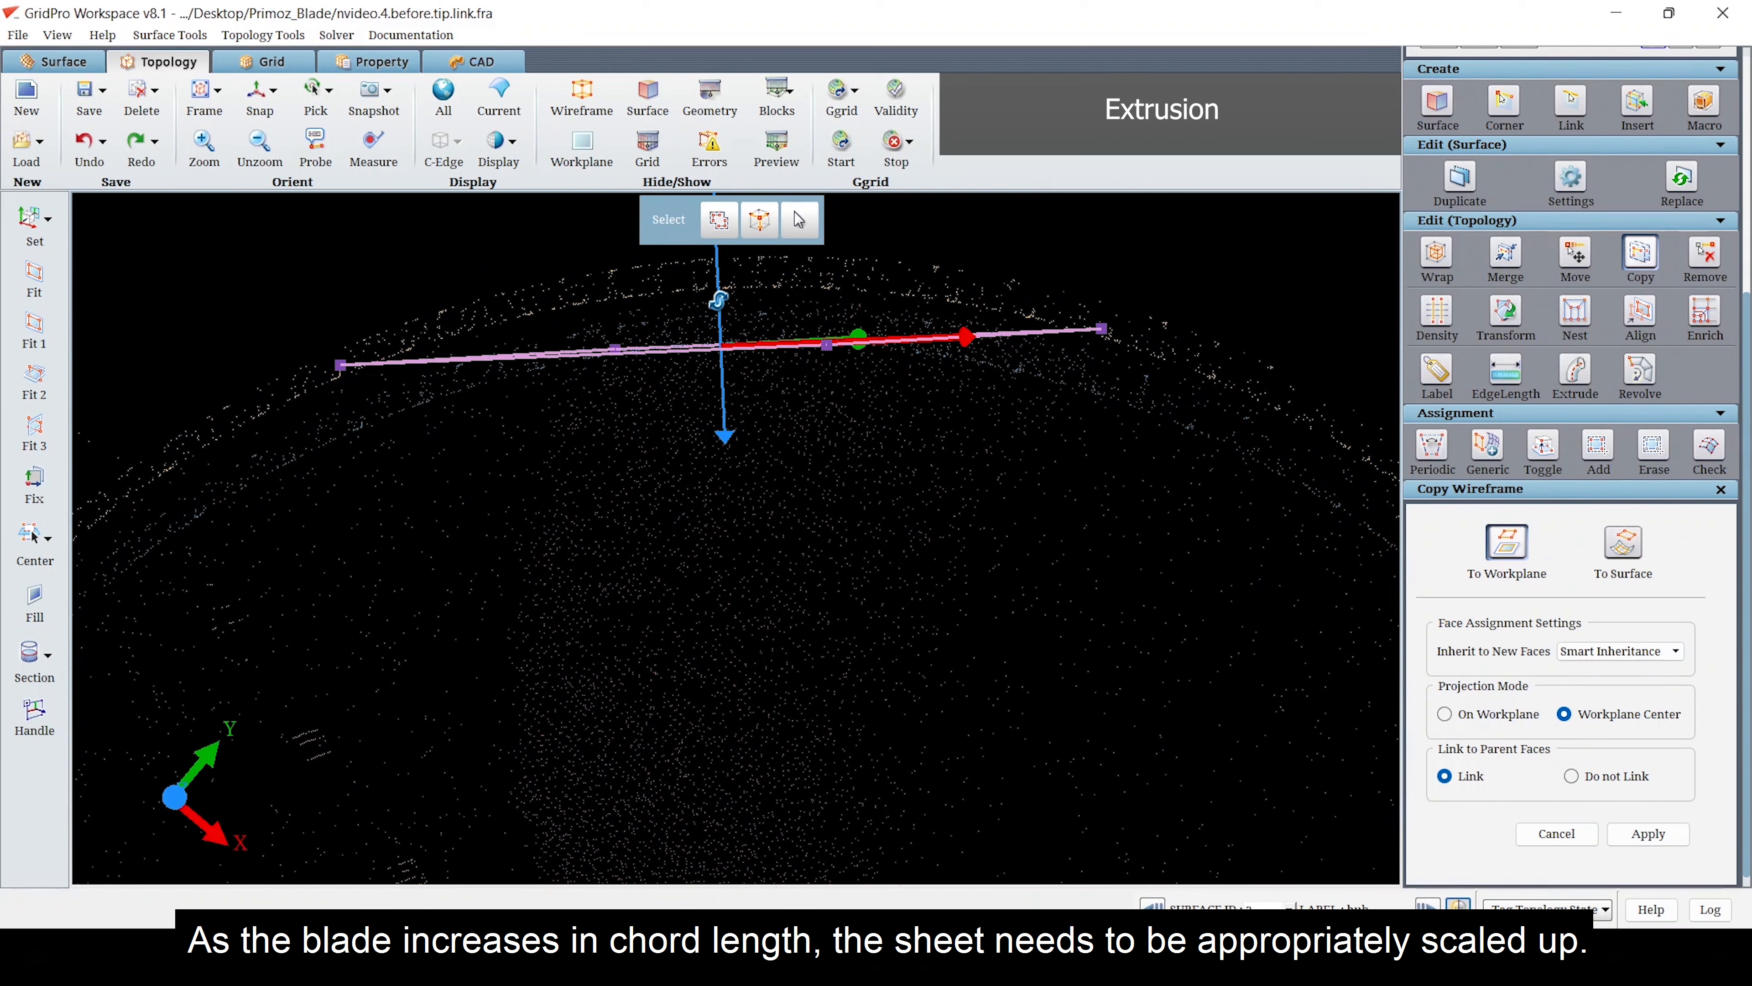
pyautogui.moveTo(718, 299); pyautogui.dragTo(724, 264)
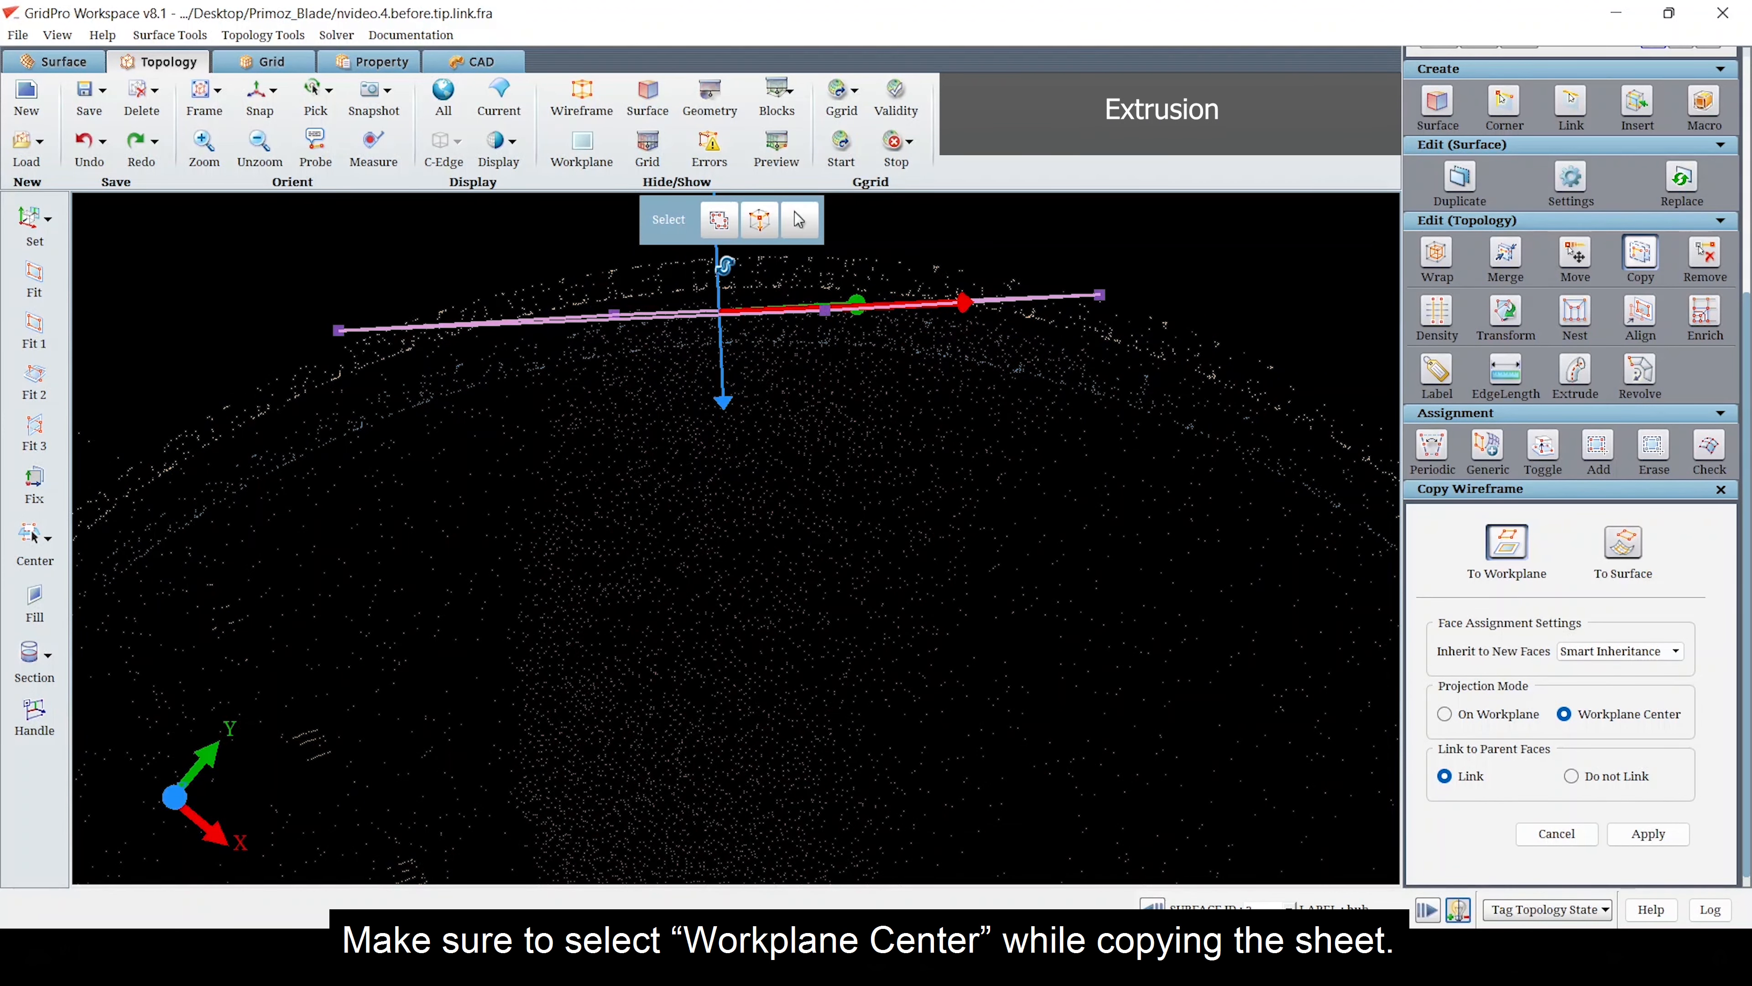
pyautogui.click(1658, 834)
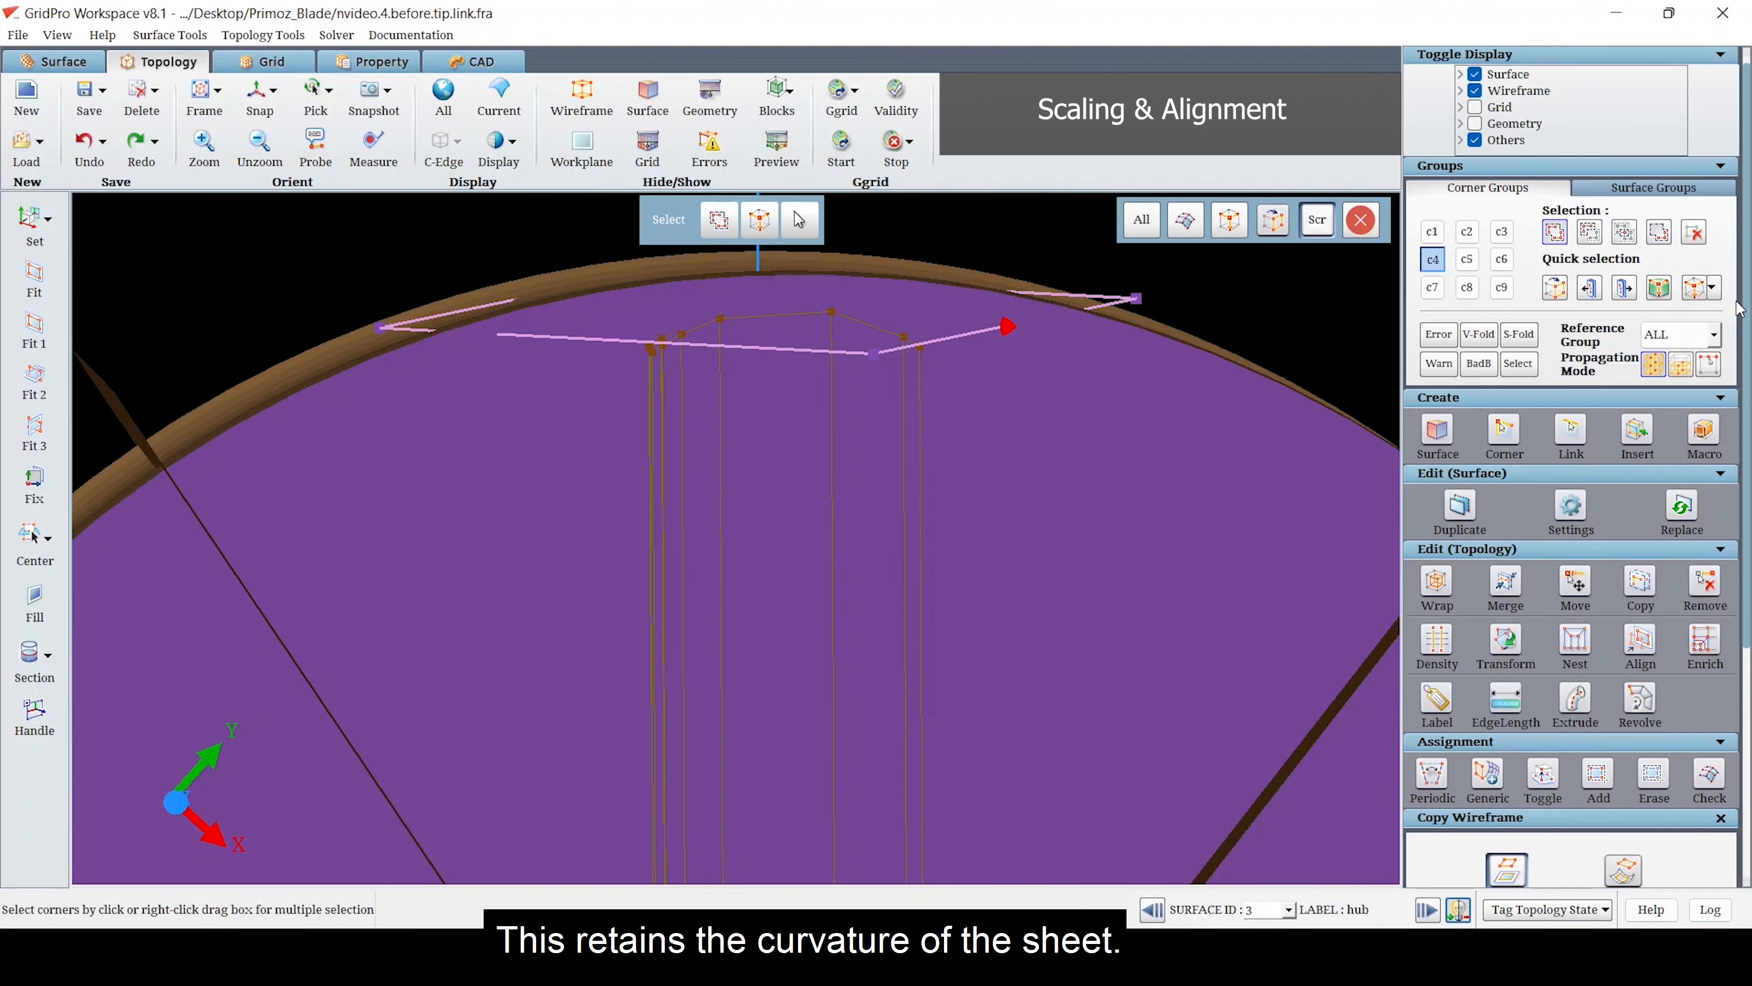
# - Group the copied tip sheet's corners in c4 and scale that group by 2.6 in X, 2.6 in Y and 1 in Z
pyautogui.moveTo(433, 260); pyautogui.dragTo(1056, 489, button='right')
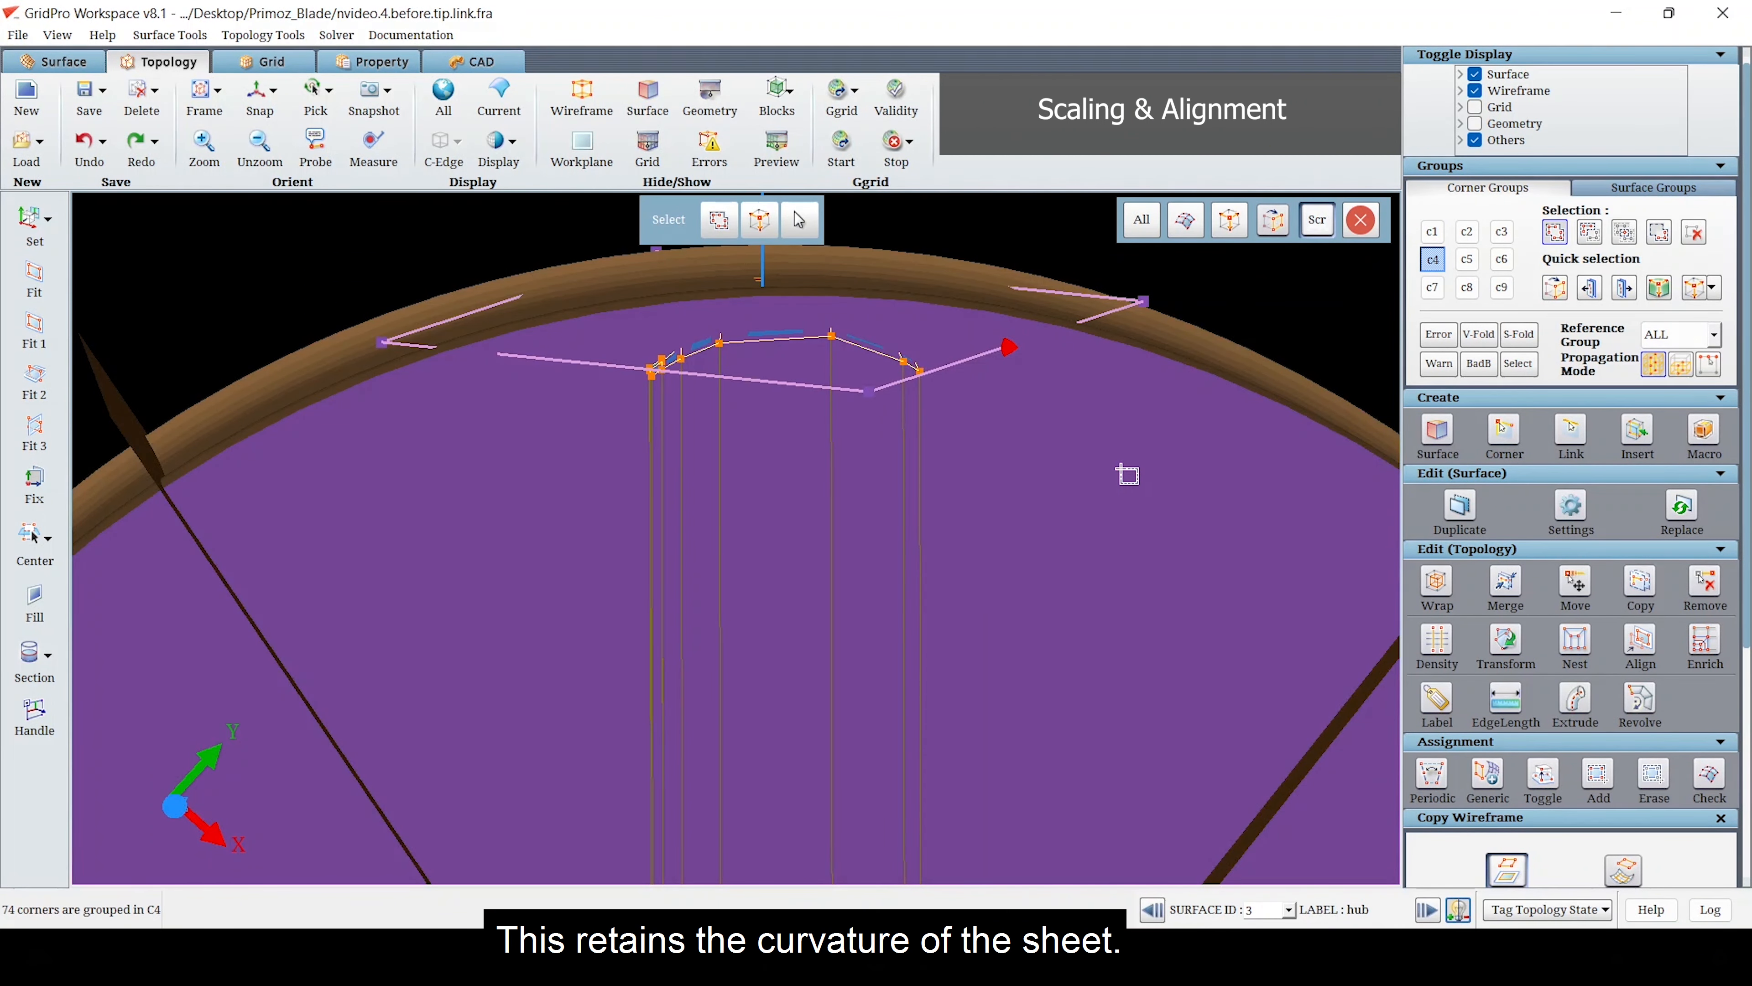
pyautogui.scroll(-5, 1008, 538)
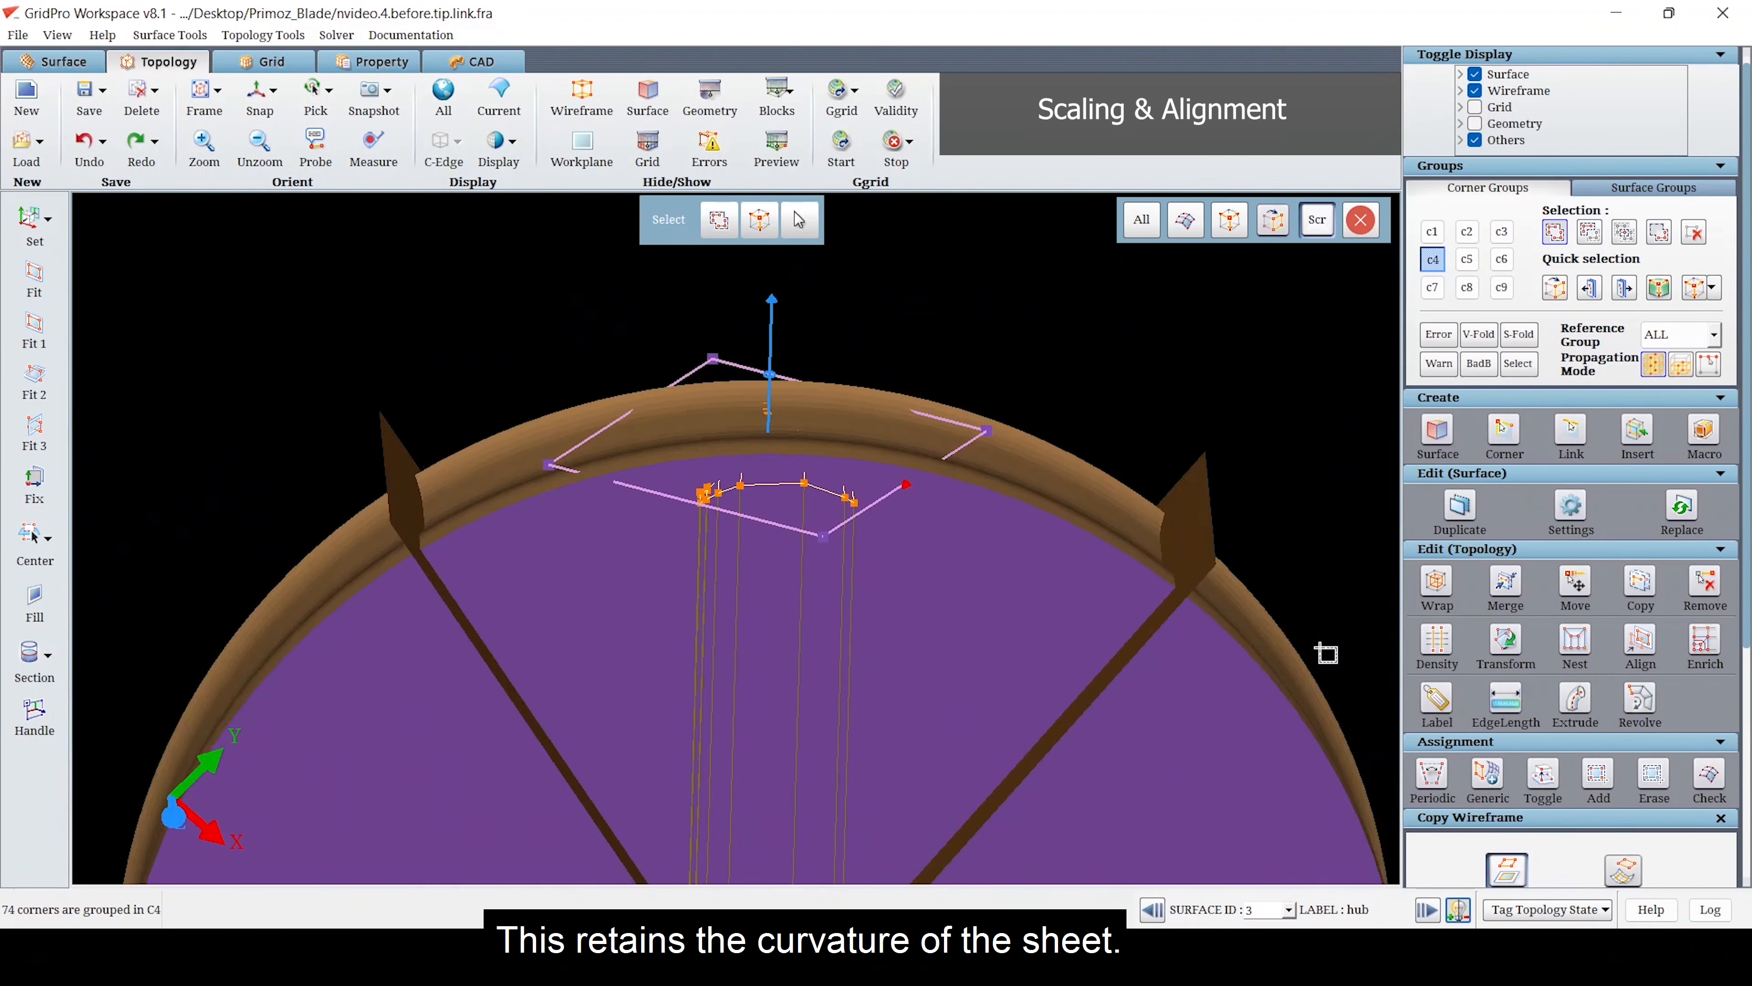
pyautogui.click(1506, 646)
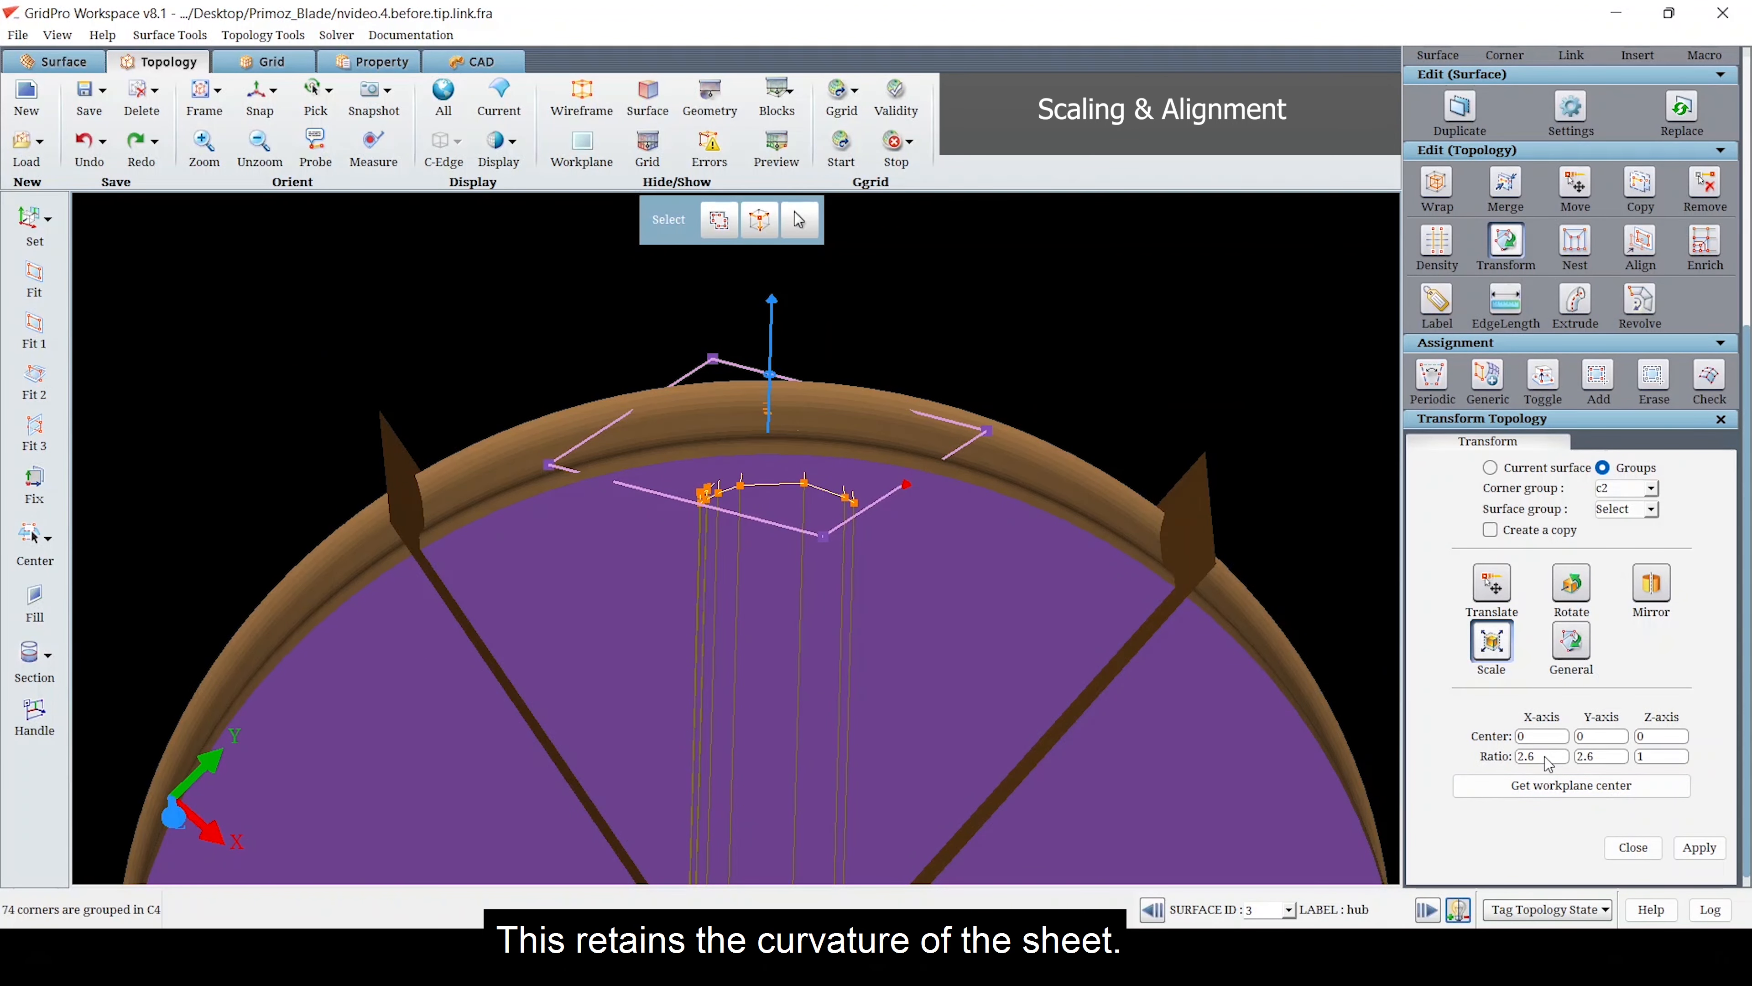
pyautogui.scroll(4, 1629, 584)
pyautogui.scroll(-3, 1632, 577)
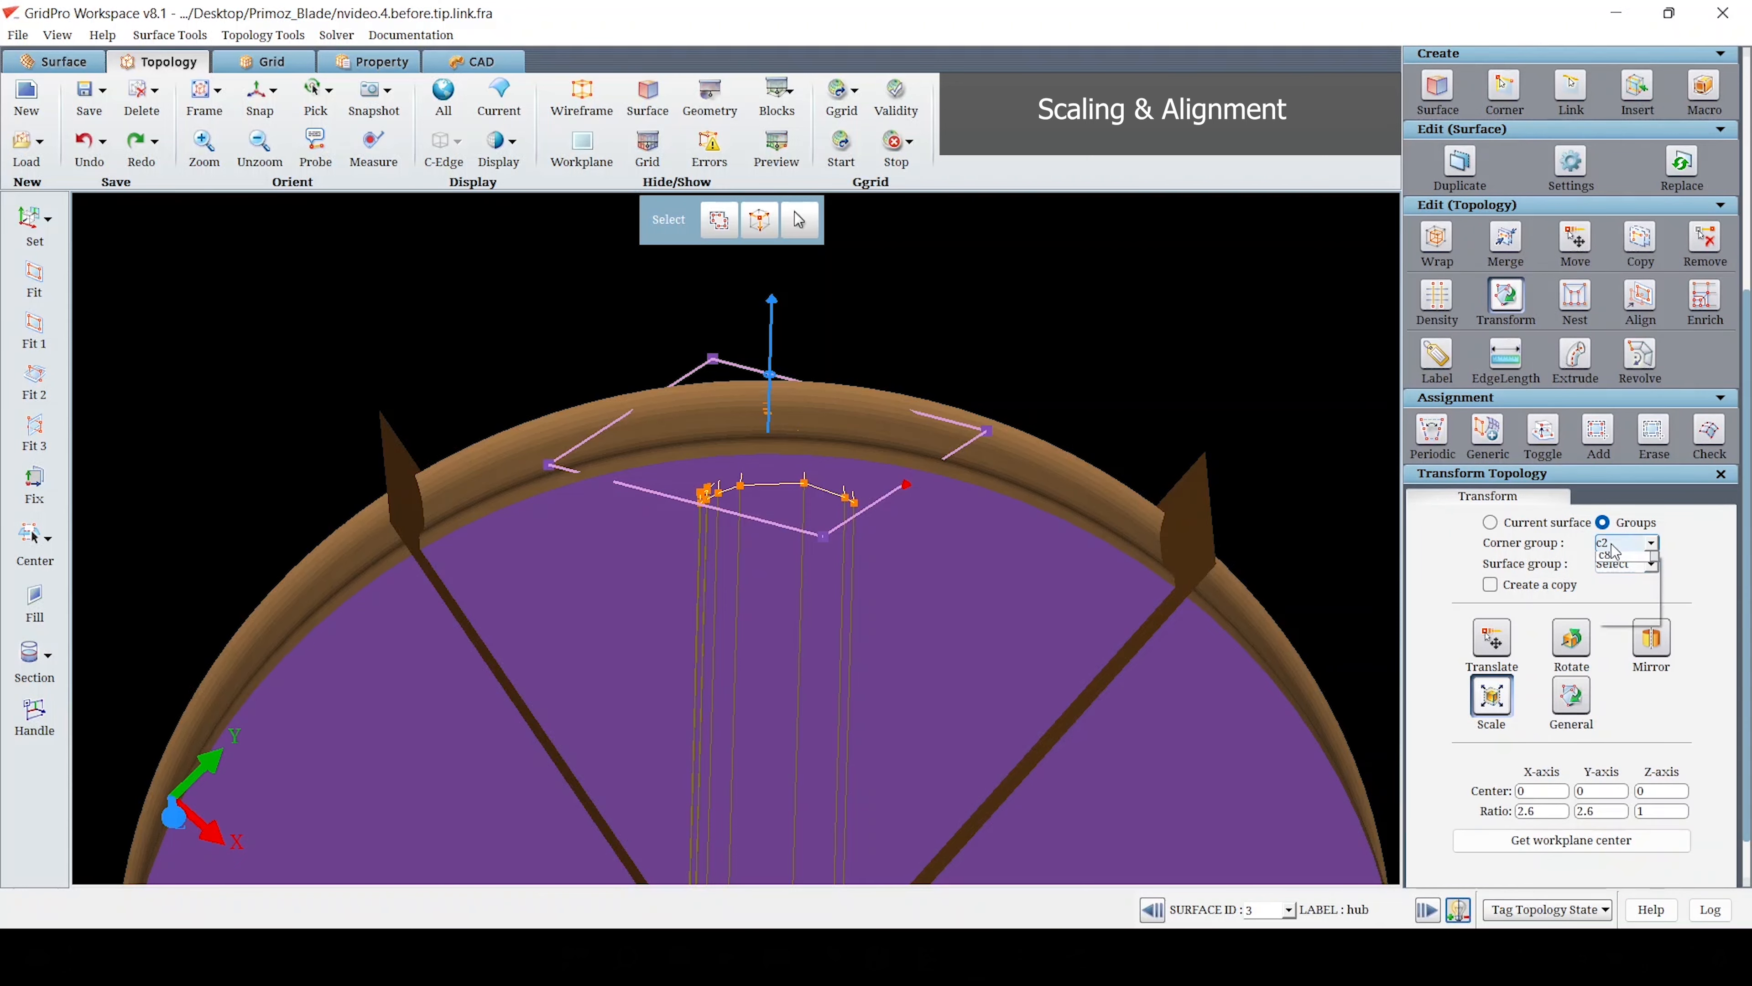
pyautogui.click(1614, 552)
pyautogui.scroll(-1, 1614, 587)
pyautogui.moveTo(890, 614); pyautogui.dragTo(880, 720)
pyautogui.scroll(-10, 837, 403)
pyautogui.moveTo(837, 403); pyautogui.dragTo(839, 462)
# - Fit the workplane to the scaled sheet and move corner group c4 back down close to the blade tip
pyautogui.click(26, 329)
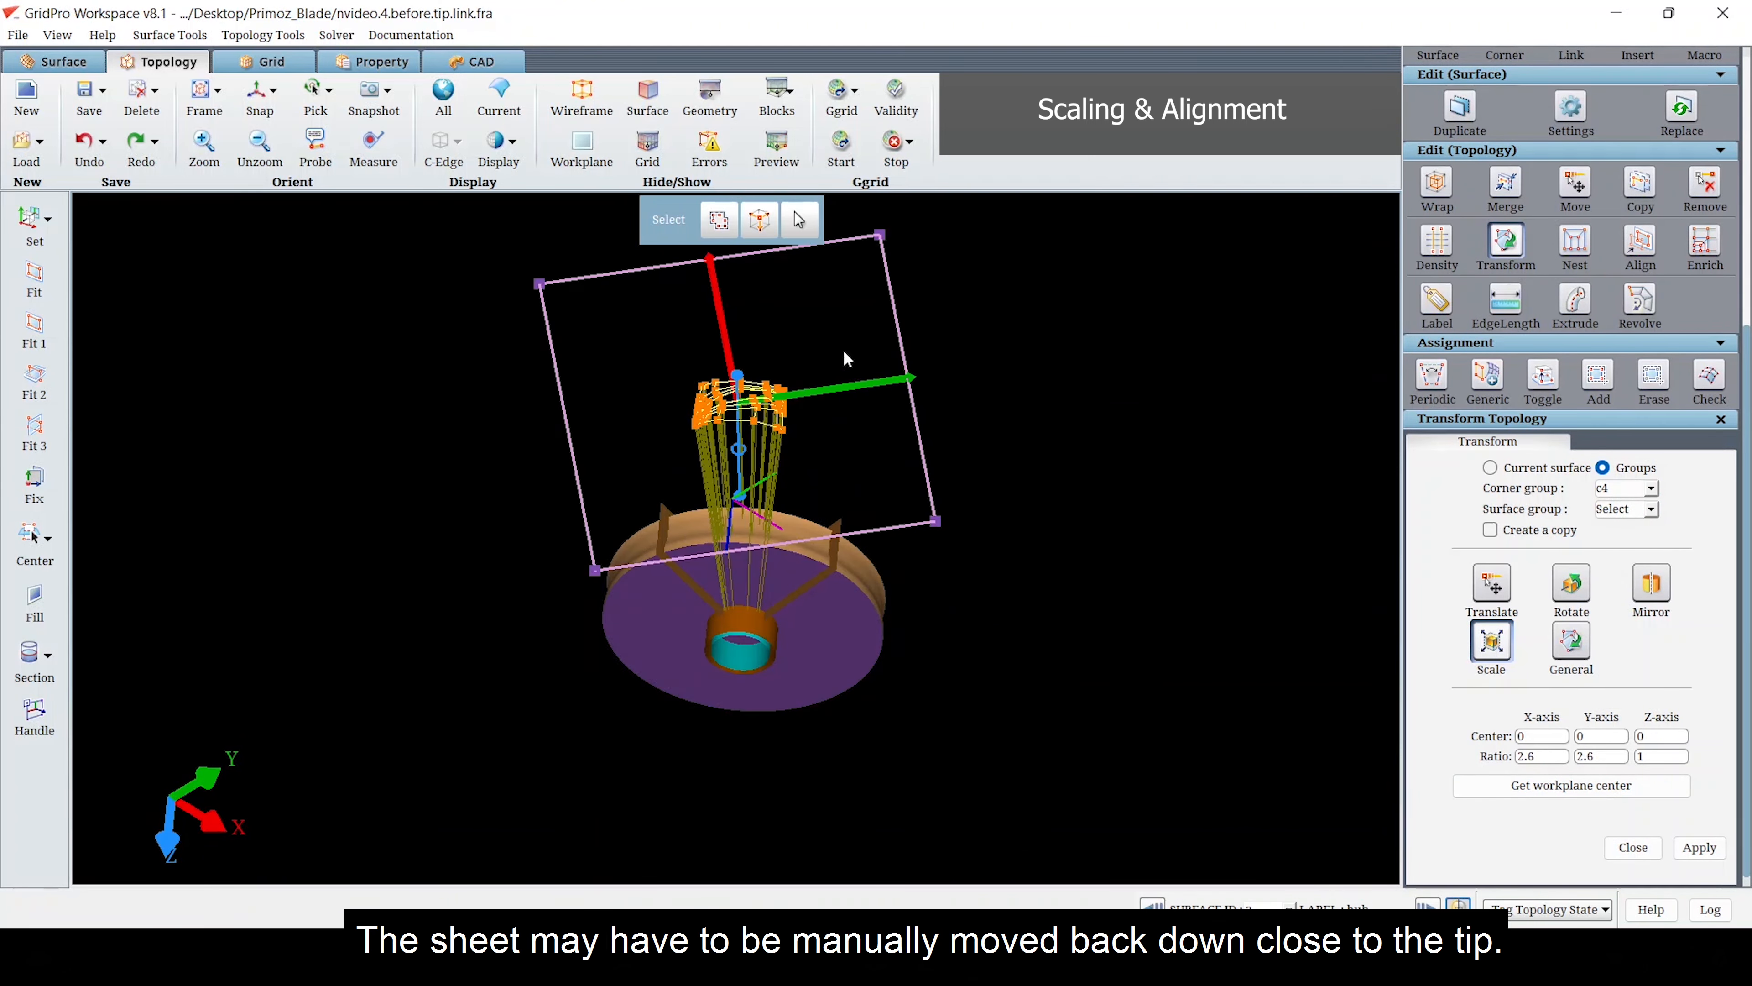
pyautogui.moveTo(845, 352); pyautogui.dragTo(878, 707)
pyautogui.scroll(10, 924, 645)
pyautogui.moveTo(732, 769); pyautogui.dragTo(780, 394)
pyautogui.click(1576, 180)
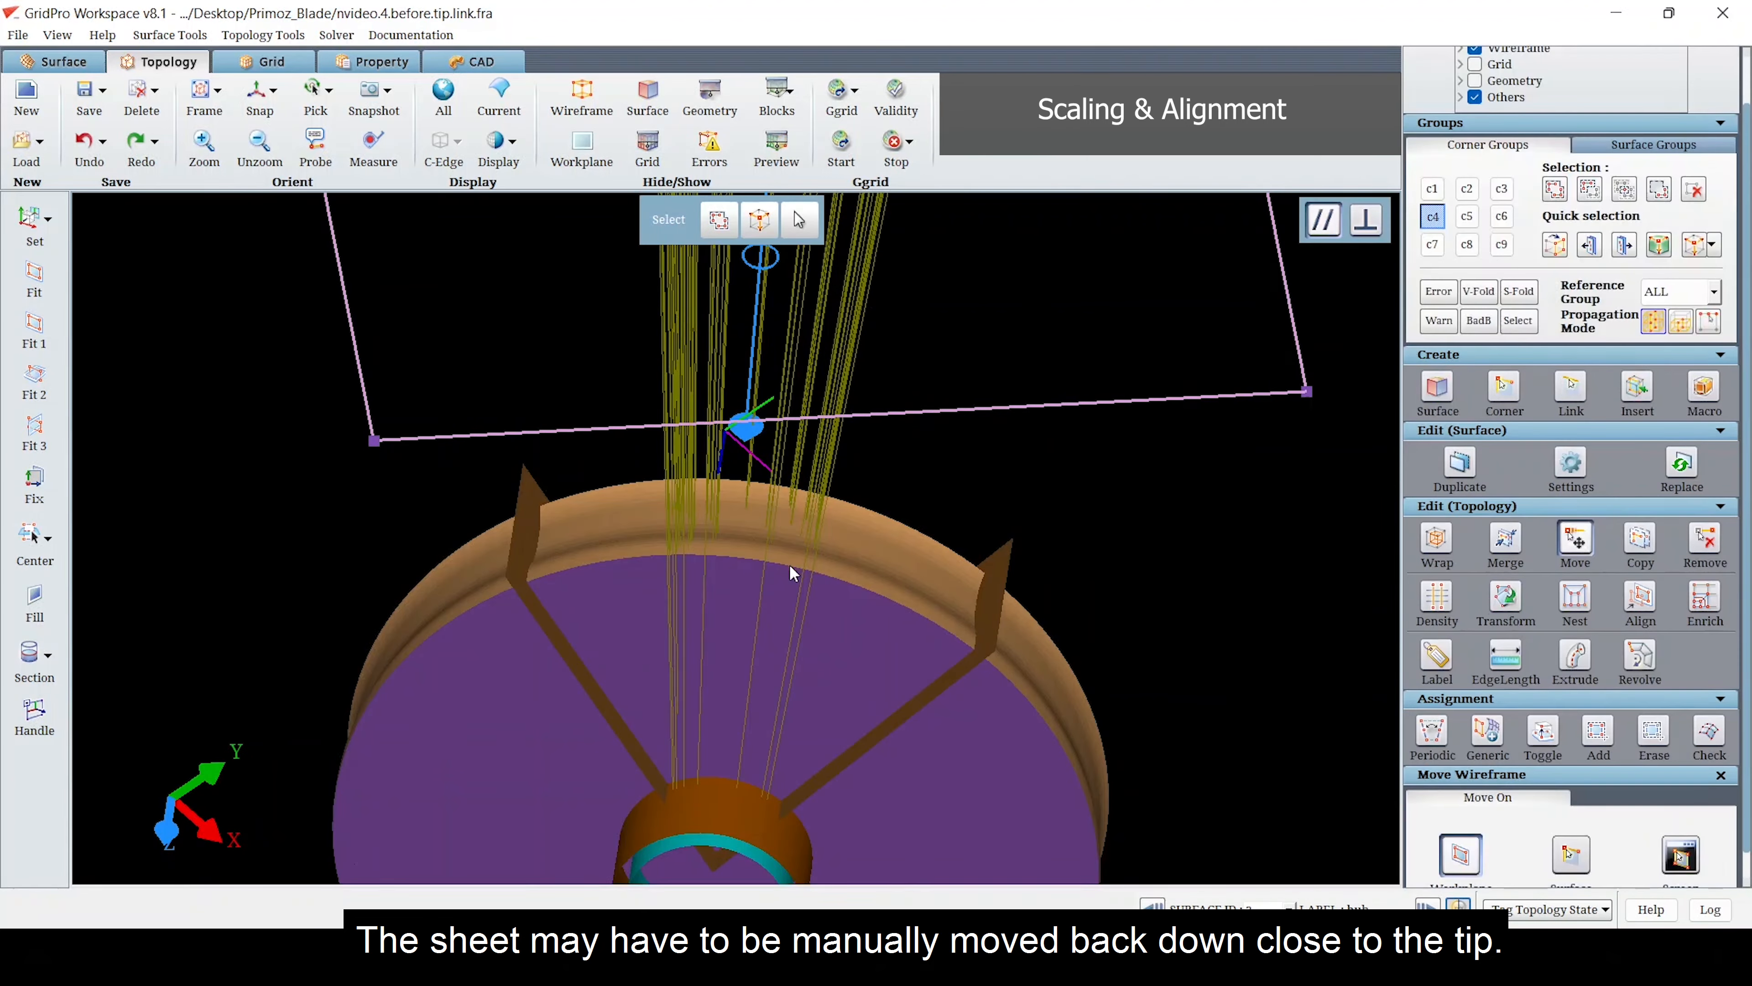
pyautogui.moveTo(863, 627); pyautogui.dragTo(887, 559)
pyautogui.scroll(-5, 887, 559)
pyautogui.moveTo(755, 365); pyautogui.dragTo(744, 708)
pyautogui.scroll(5, 772, 642)
pyautogui.moveTo(818, 559); pyautogui.dragTo(809, 456)
pyautogui.scroll(5, 791, 532)
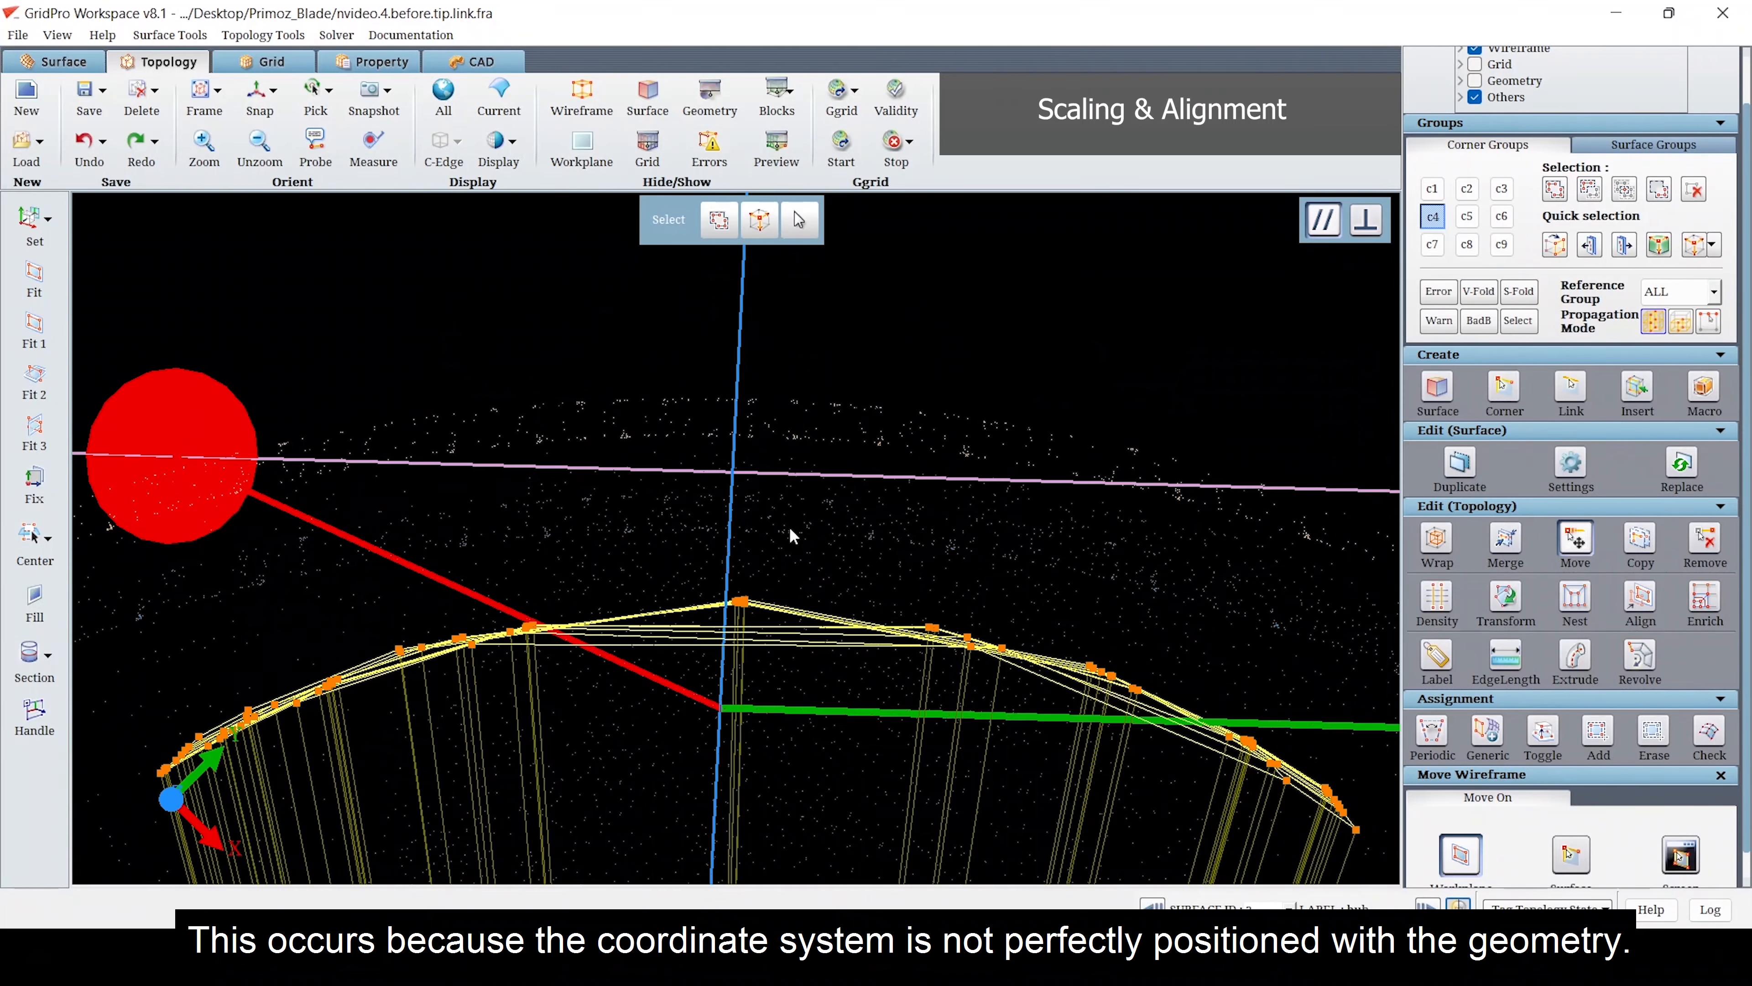
# - Hide the surface in front of the blade tip and fine-tune the height of the c4 sheet near the tip
pyautogui.scroll(-5, 814, 566)
pyautogui.rightClick(818, 582)
pyautogui.click(865, 727)
pyautogui.scroll(2, 838, 692)
pyautogui.moveTo(742, 385); pyautogui.dragTo(752, 294)
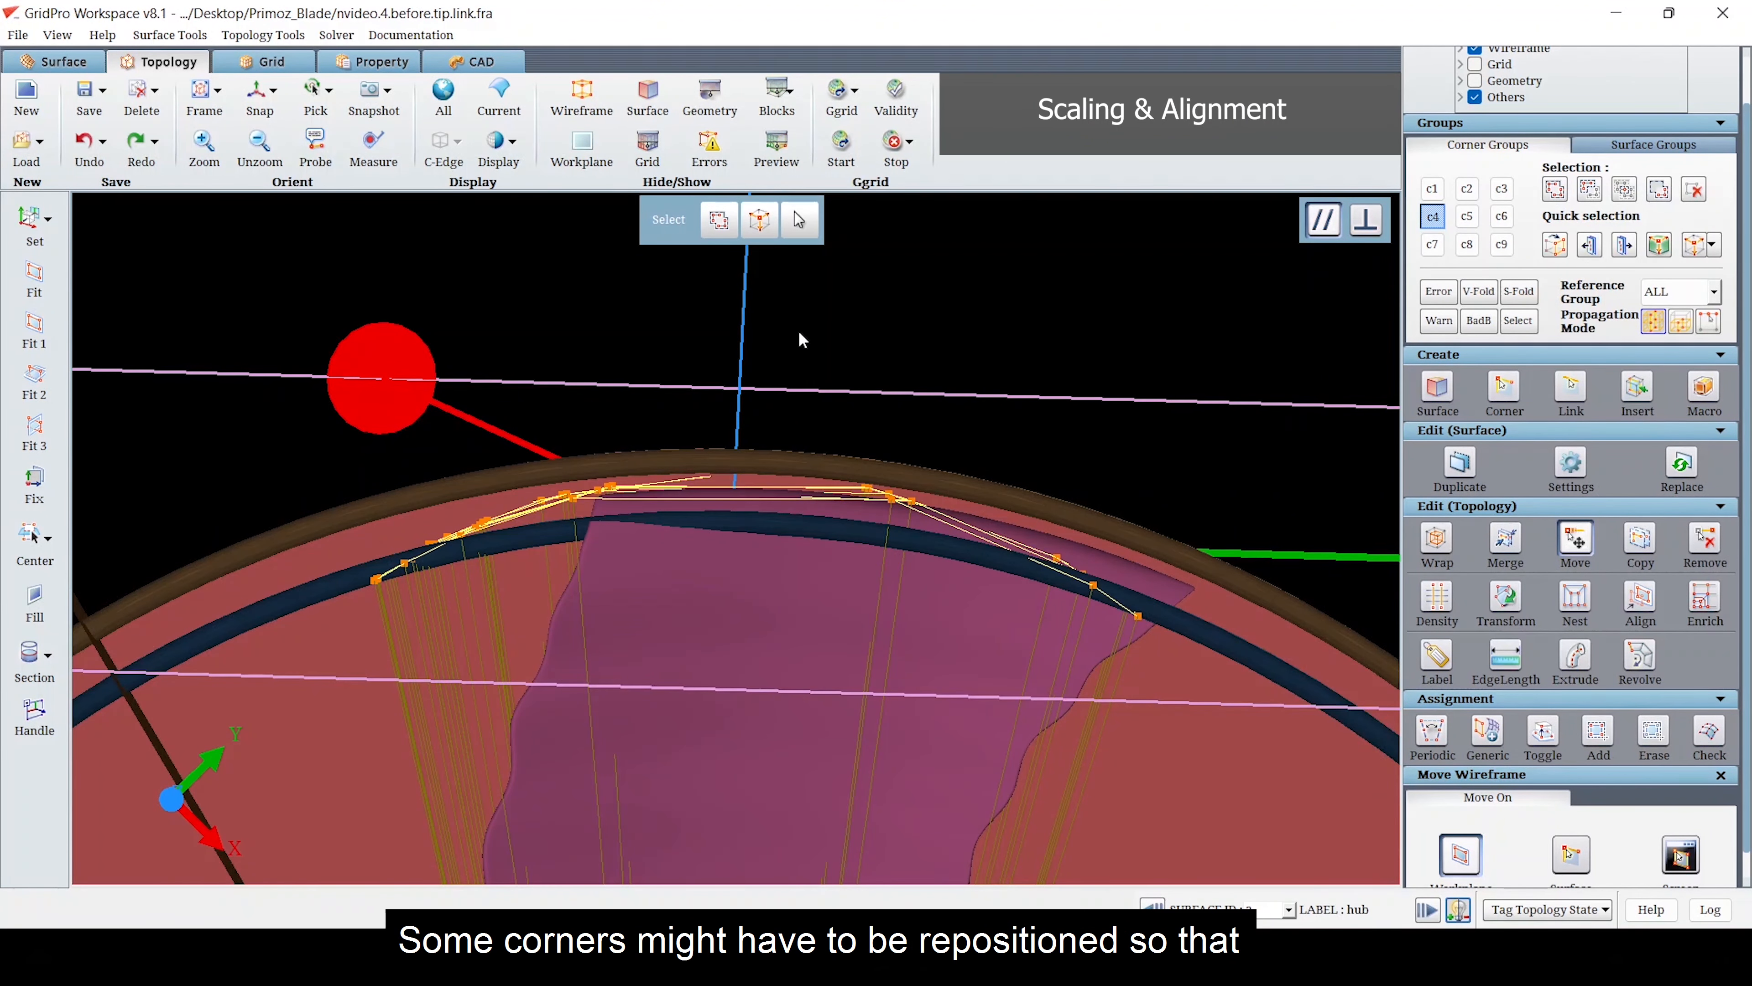
pyautogui.scroll(-3, 939, 486)
pyautogui.scroll(5, 1017, 474)
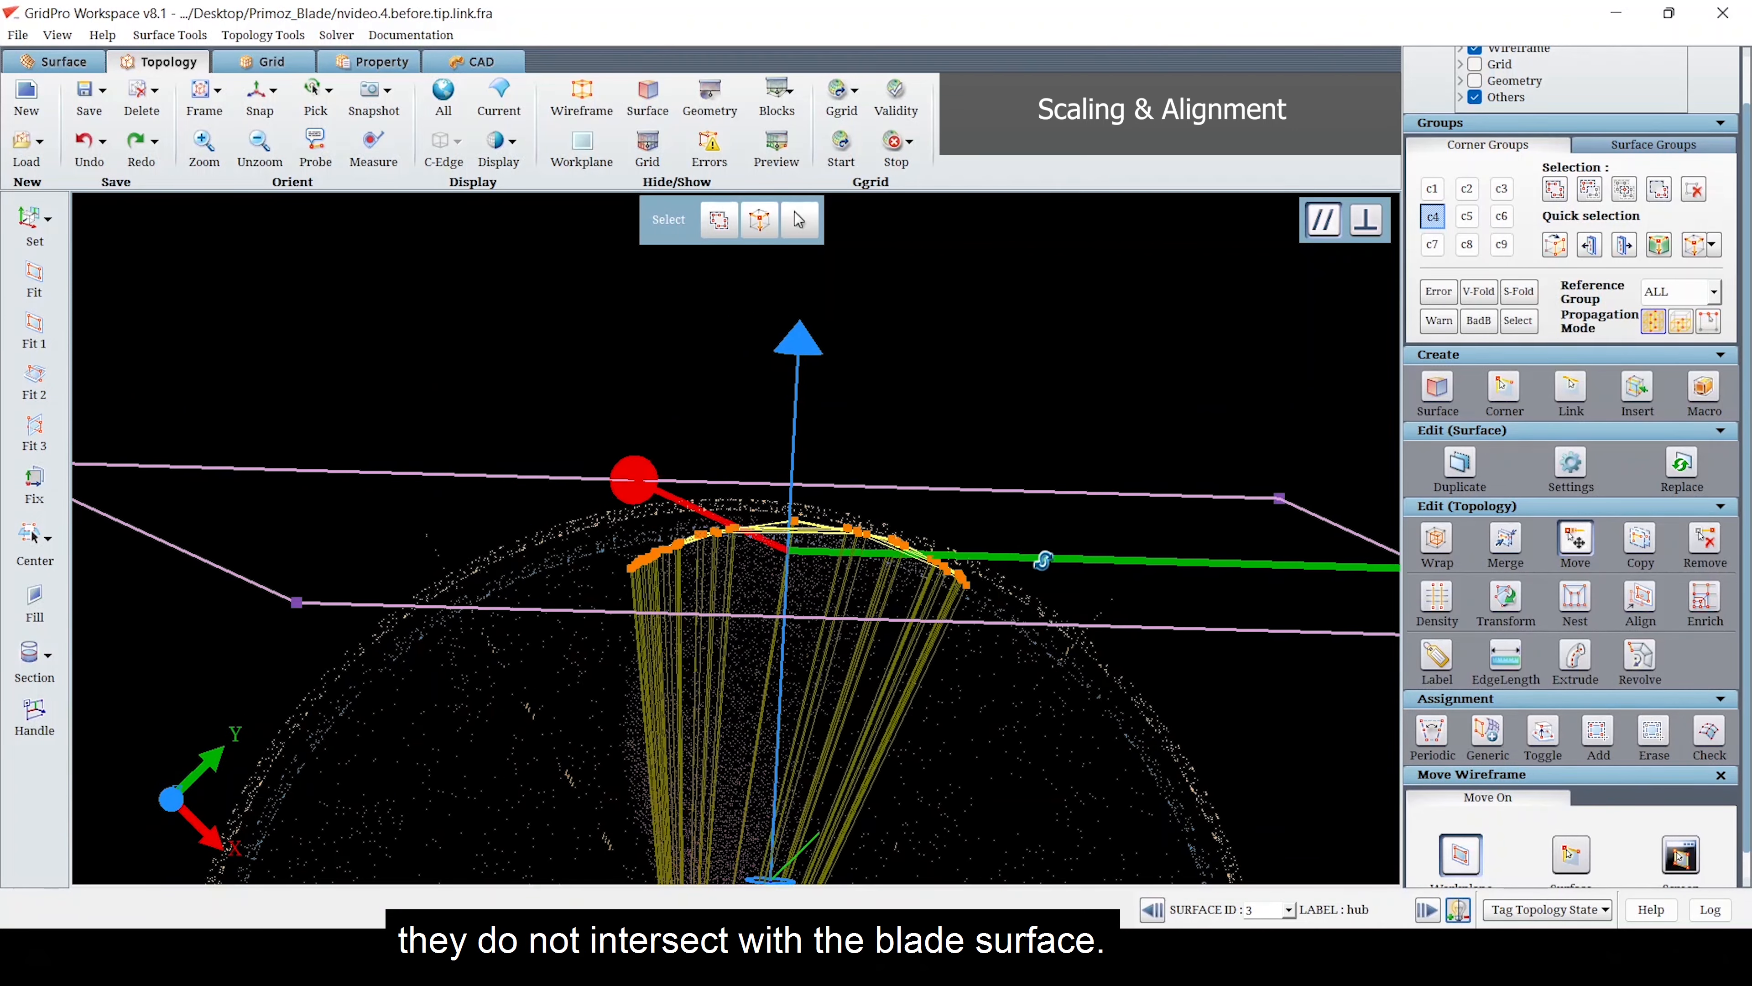
# - Hide the outer surfaces, including surfaces 1 and 7, to expose the c4 sheet and the blade tip from above
pyautogui.moveTo(652, 514); pyautogui.dragTo(567, 314)
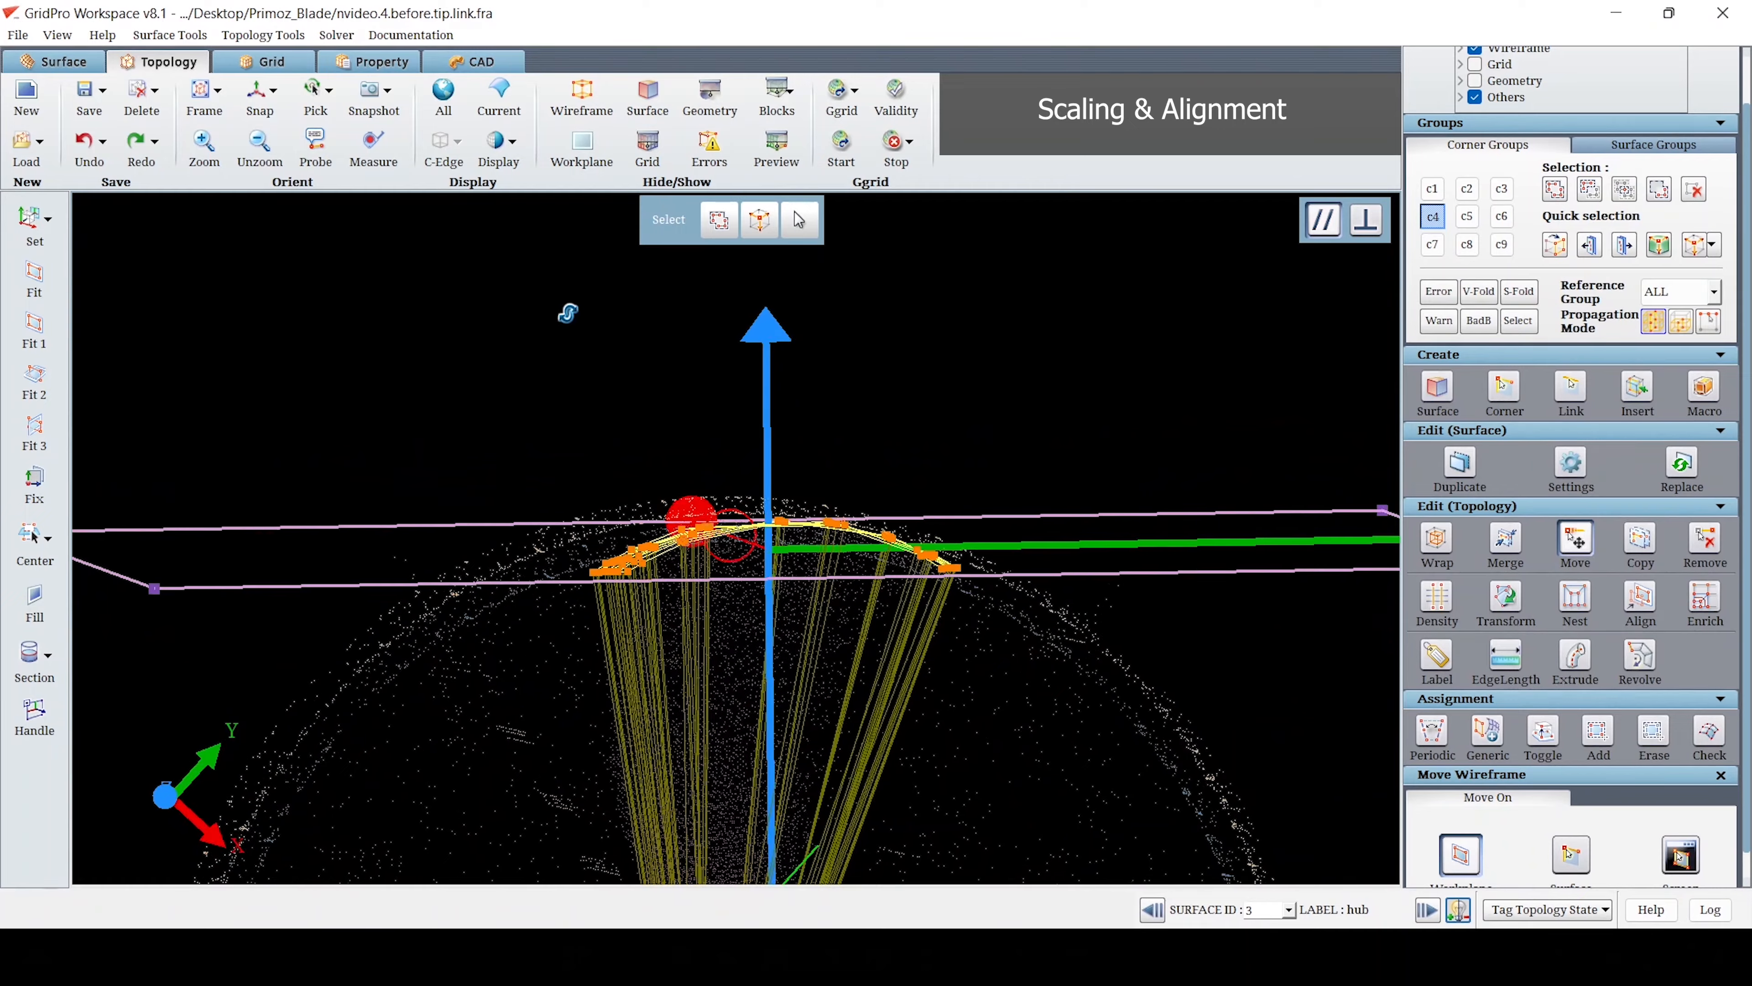
pyautogui.moveTo(1107, 548)
pyautogui.mouseDown()
pyautogui.moveTo(1123, 607)
pyautogui.moveTo(825, 304)
pyautogui.moveTo(767, 845)
pyautogui.mouseUp()
pyautogui.scroll(4, 911, 700)
pyautogui.moveTo(976, 428); pyautogui.dragTo(928, 594)
pyautogui.rightClick(858, 649)
pyautogui.click(937, 608)
pyautogui.scroll(-4, 936, 610)
pyautogui.rightClick(918, 619)
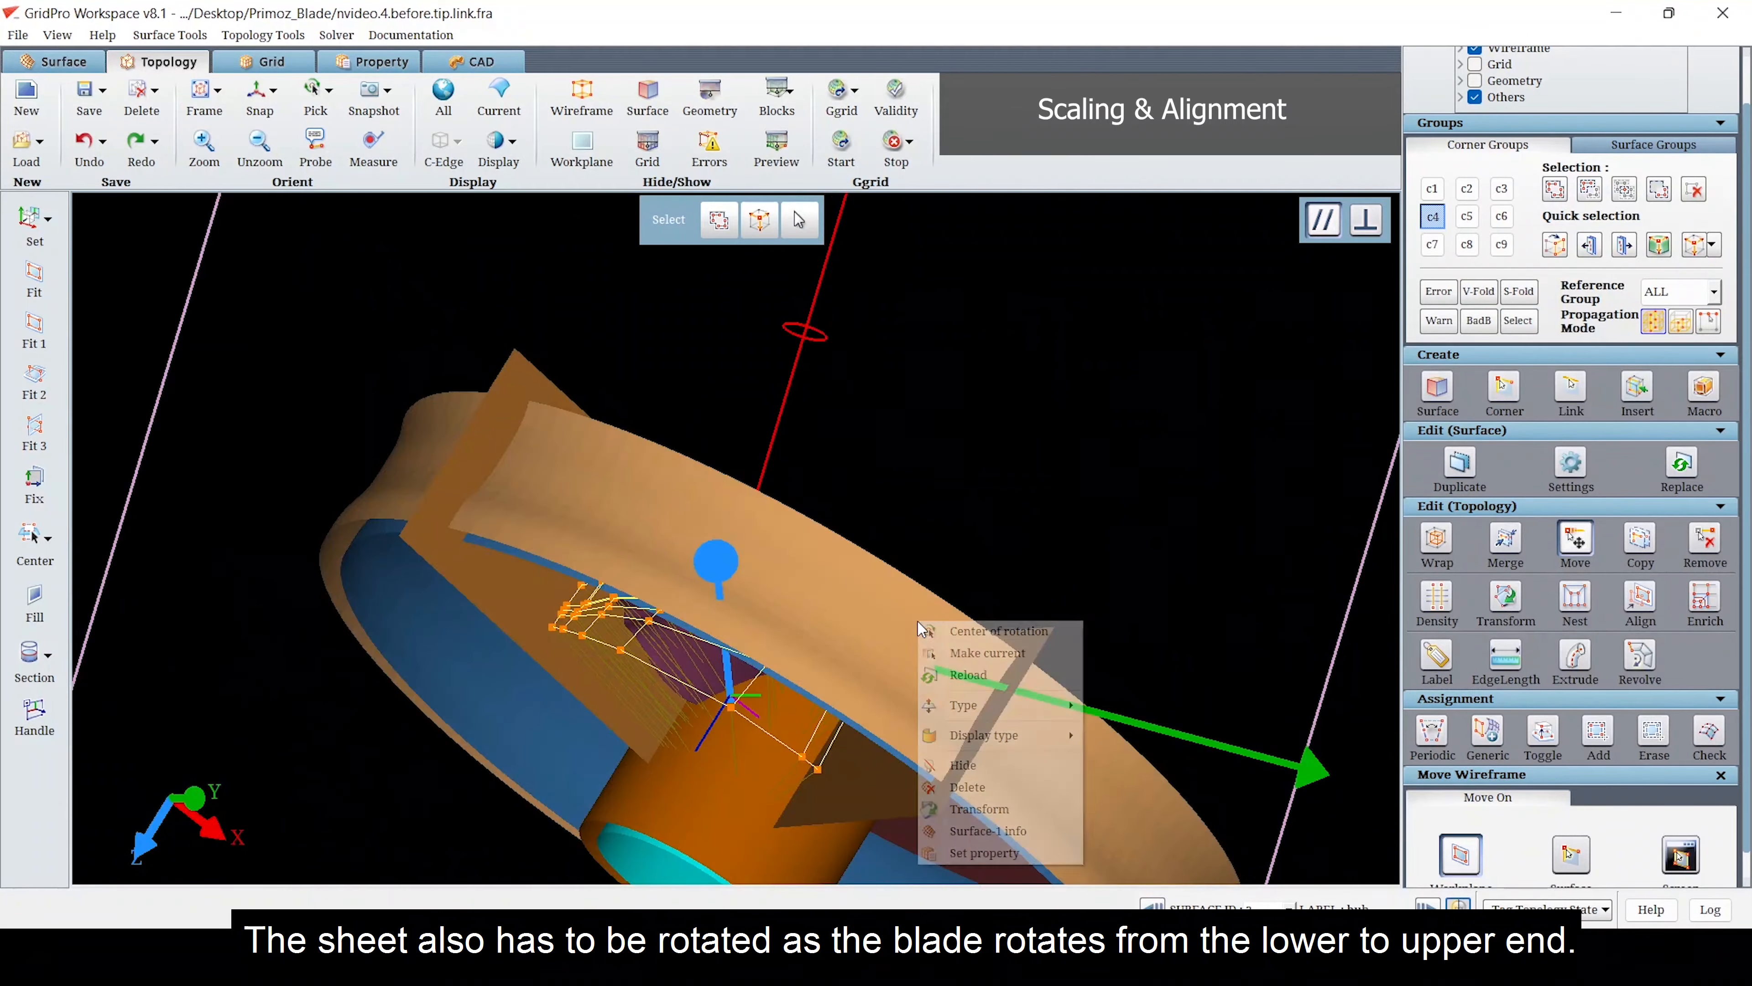
pyautogui.click(937, 758)
pyautogui.moveTo(938, 756)
pyautogui.mouseDown()
pyautogui.moveTo(935, 411)
pyautogui.moveTo(1032, 466)
pyautogui.moveTo(798, 492)
pyautogui.moveTo(848, 402)
pyautogui.mouseUp()
pyautogui.moveTo(782, 623)
pyautogui.mouseDown()
pyautogui.moveTo(1125, 756)
pyautogui.moveTo(1162, 711)
pyautogui.mouseUp()
pyautogui.rightClick(510, 435)
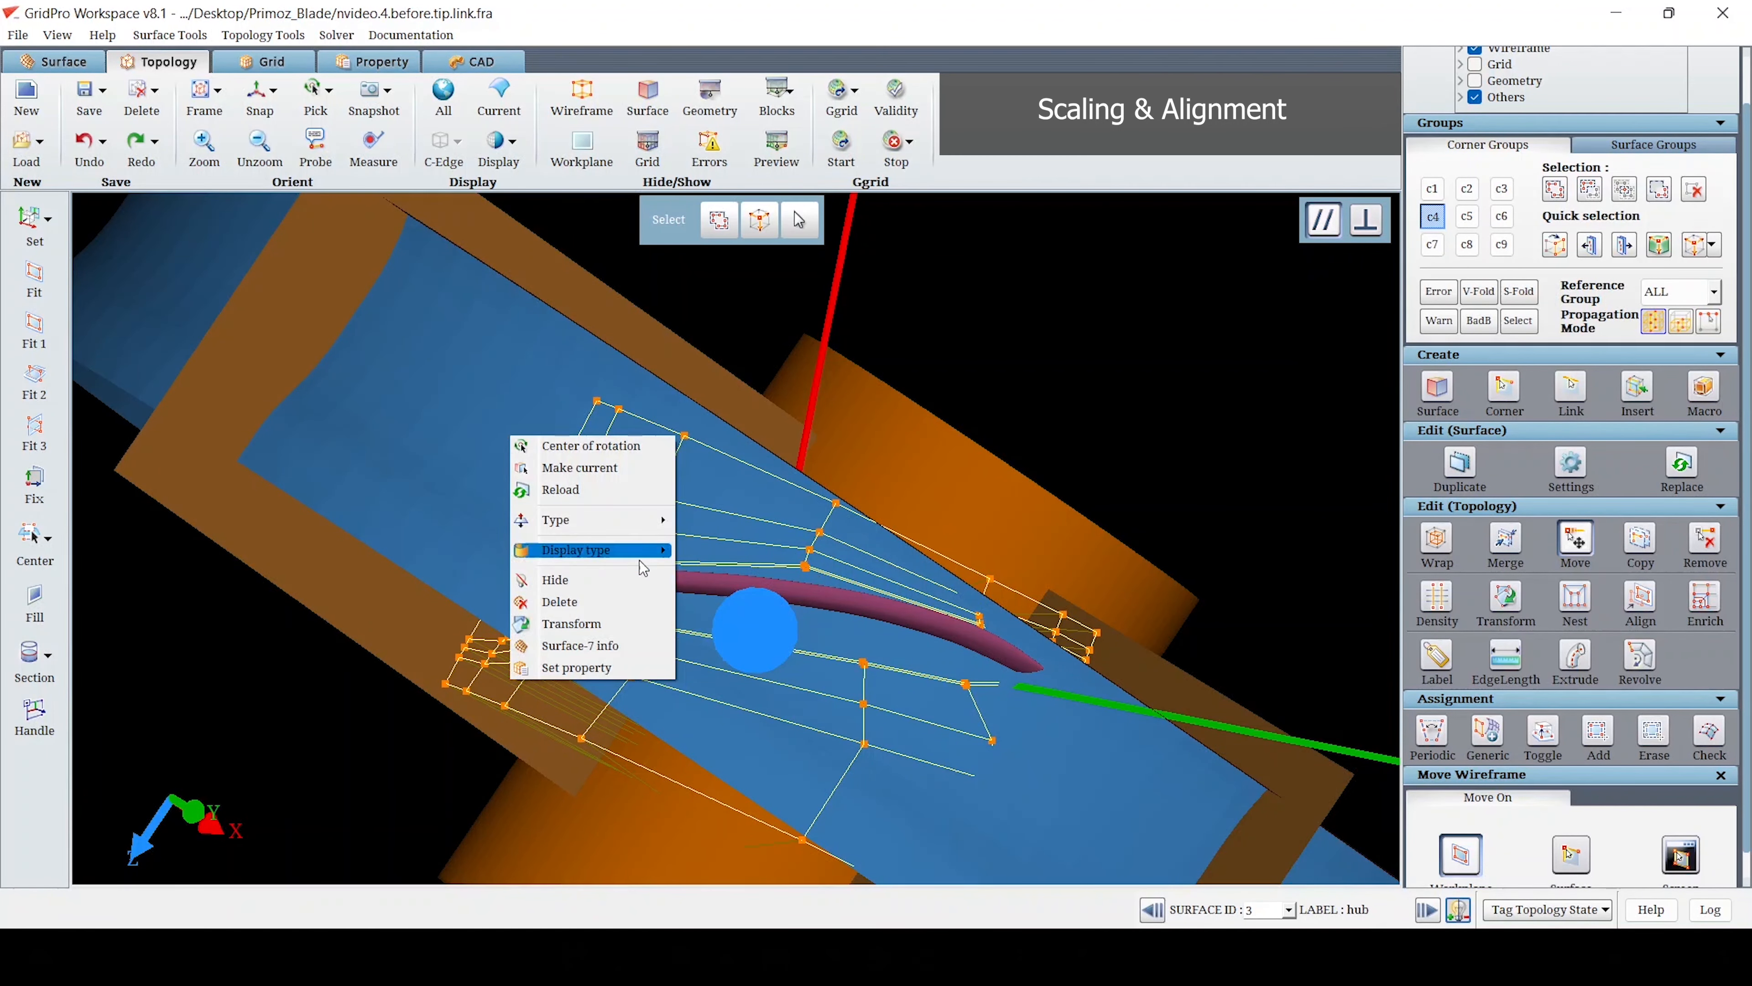
pyautogui.click(517, 580)
# - Reposition and rotate the c4 sheet at the tip to follow the blade's twist
pyautogui.moveTo(804, 530); pyautogui.dragTo(805, 487)
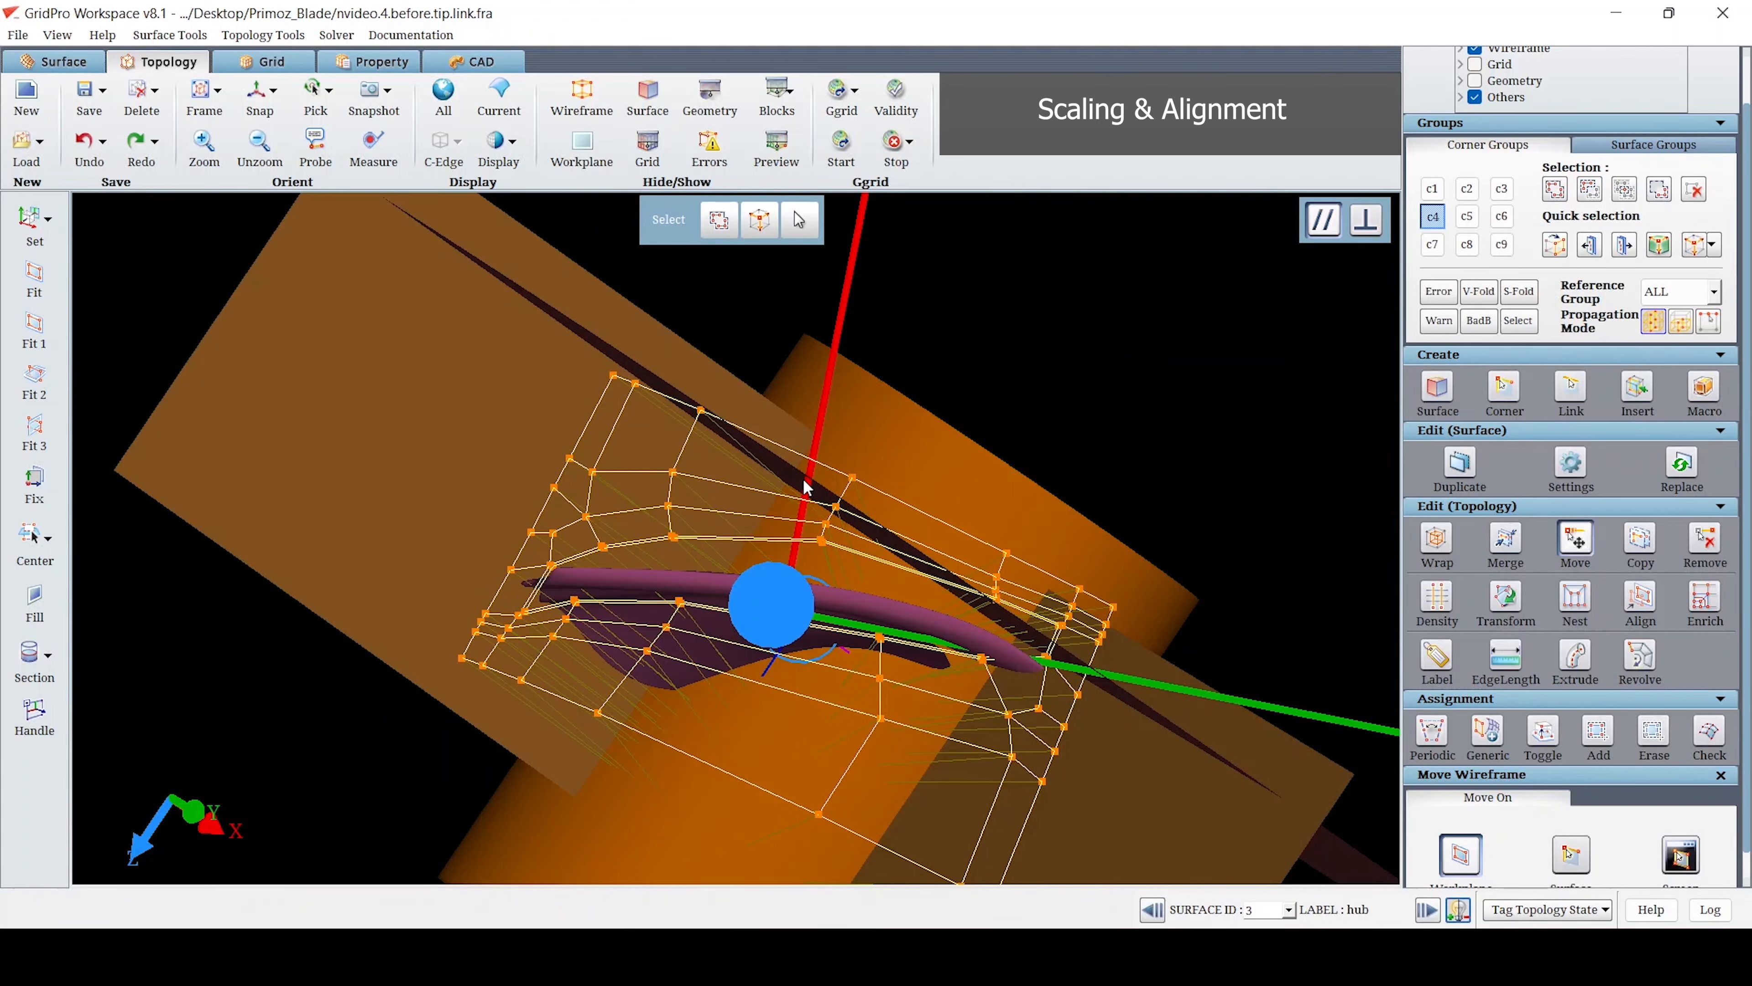
pyautogui.moveTo(1163, 685)
pyautogui.mouseDown()
pyautogui.moveTo(1216, 689)
pyautogui.moveTo(1207, 750)
pyautogui.mouseUp()
pyautogui.moveTo(836, 450); pyautogui.dragTo(1012, 620)
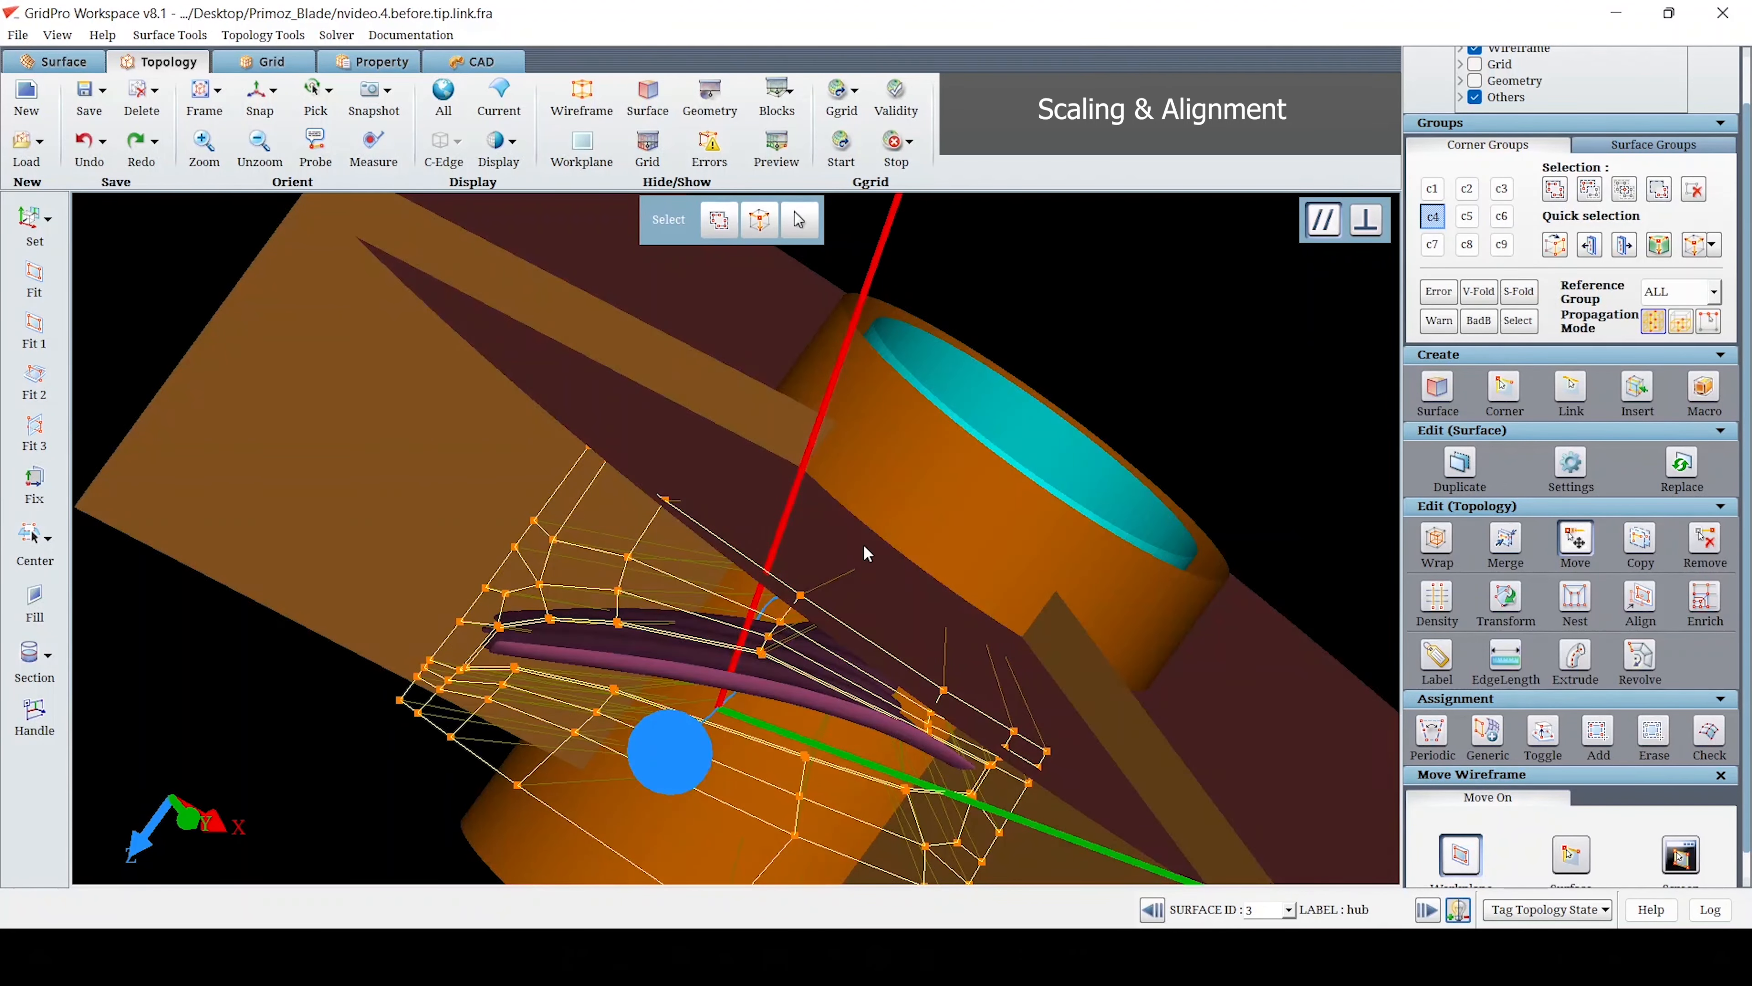
# - Insert topology sheets across the blade's length, placing them at the first crests and troughs below the tip
pyautogui.press('i')
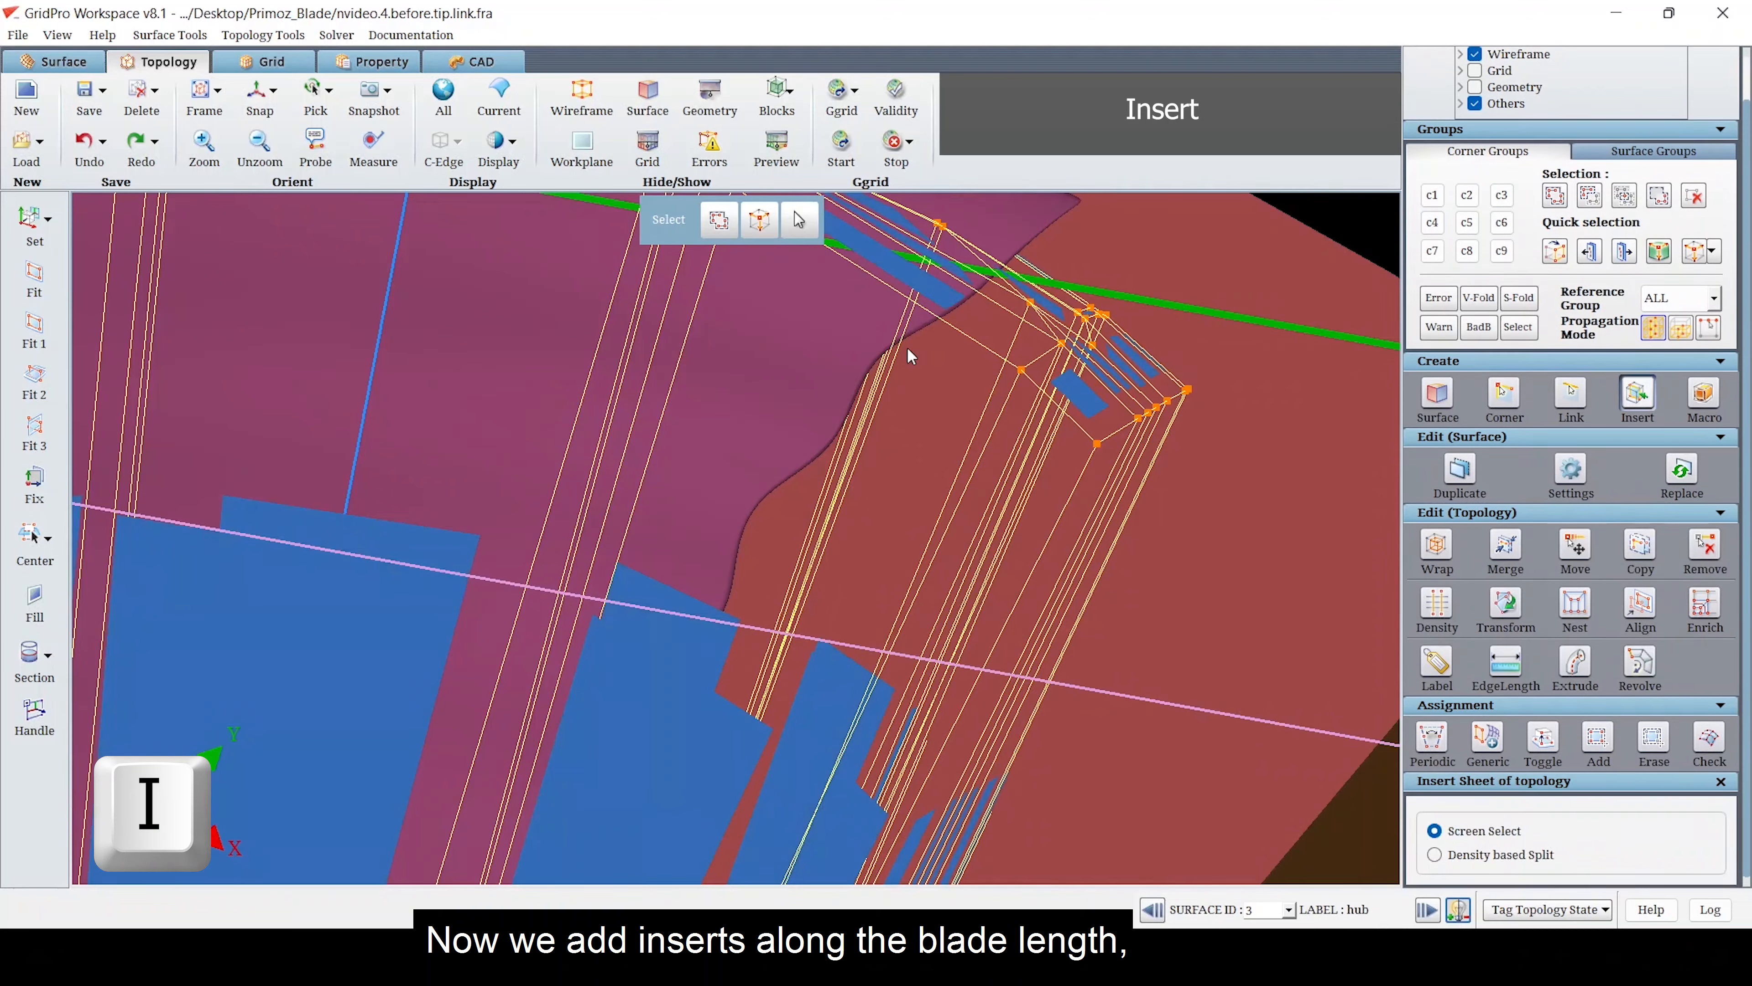
pyautogui.click(1000, 413)
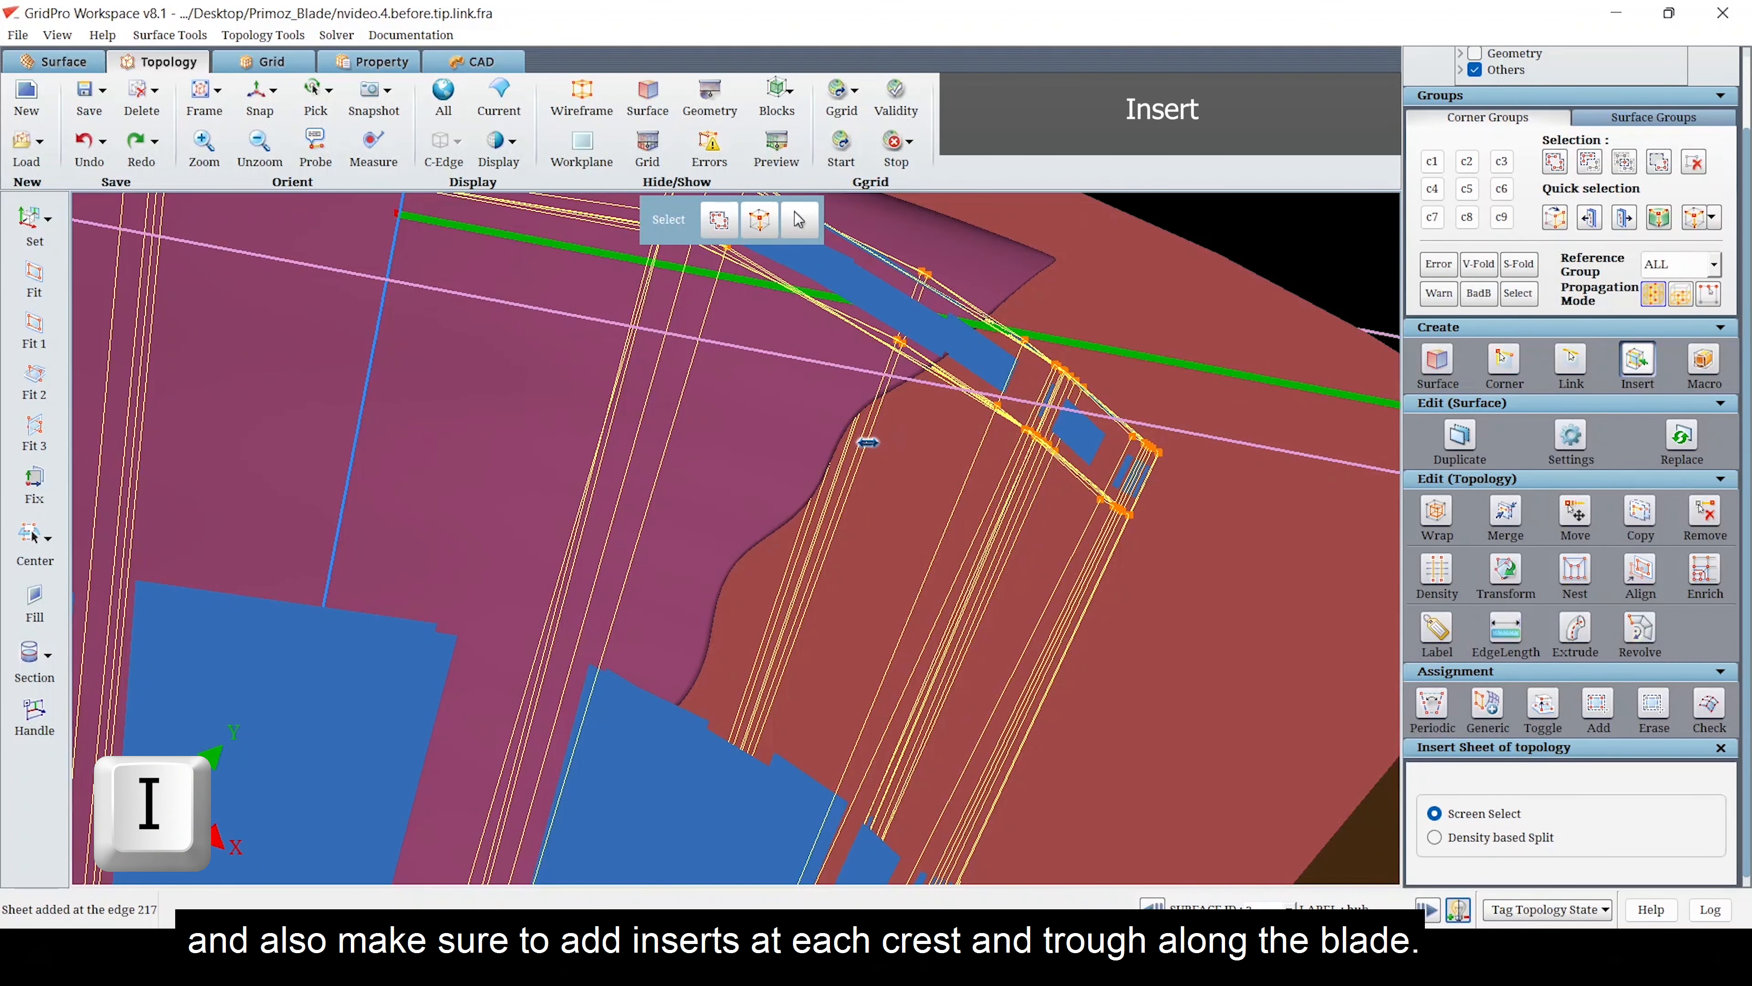
pyautogui.click(846, 504)
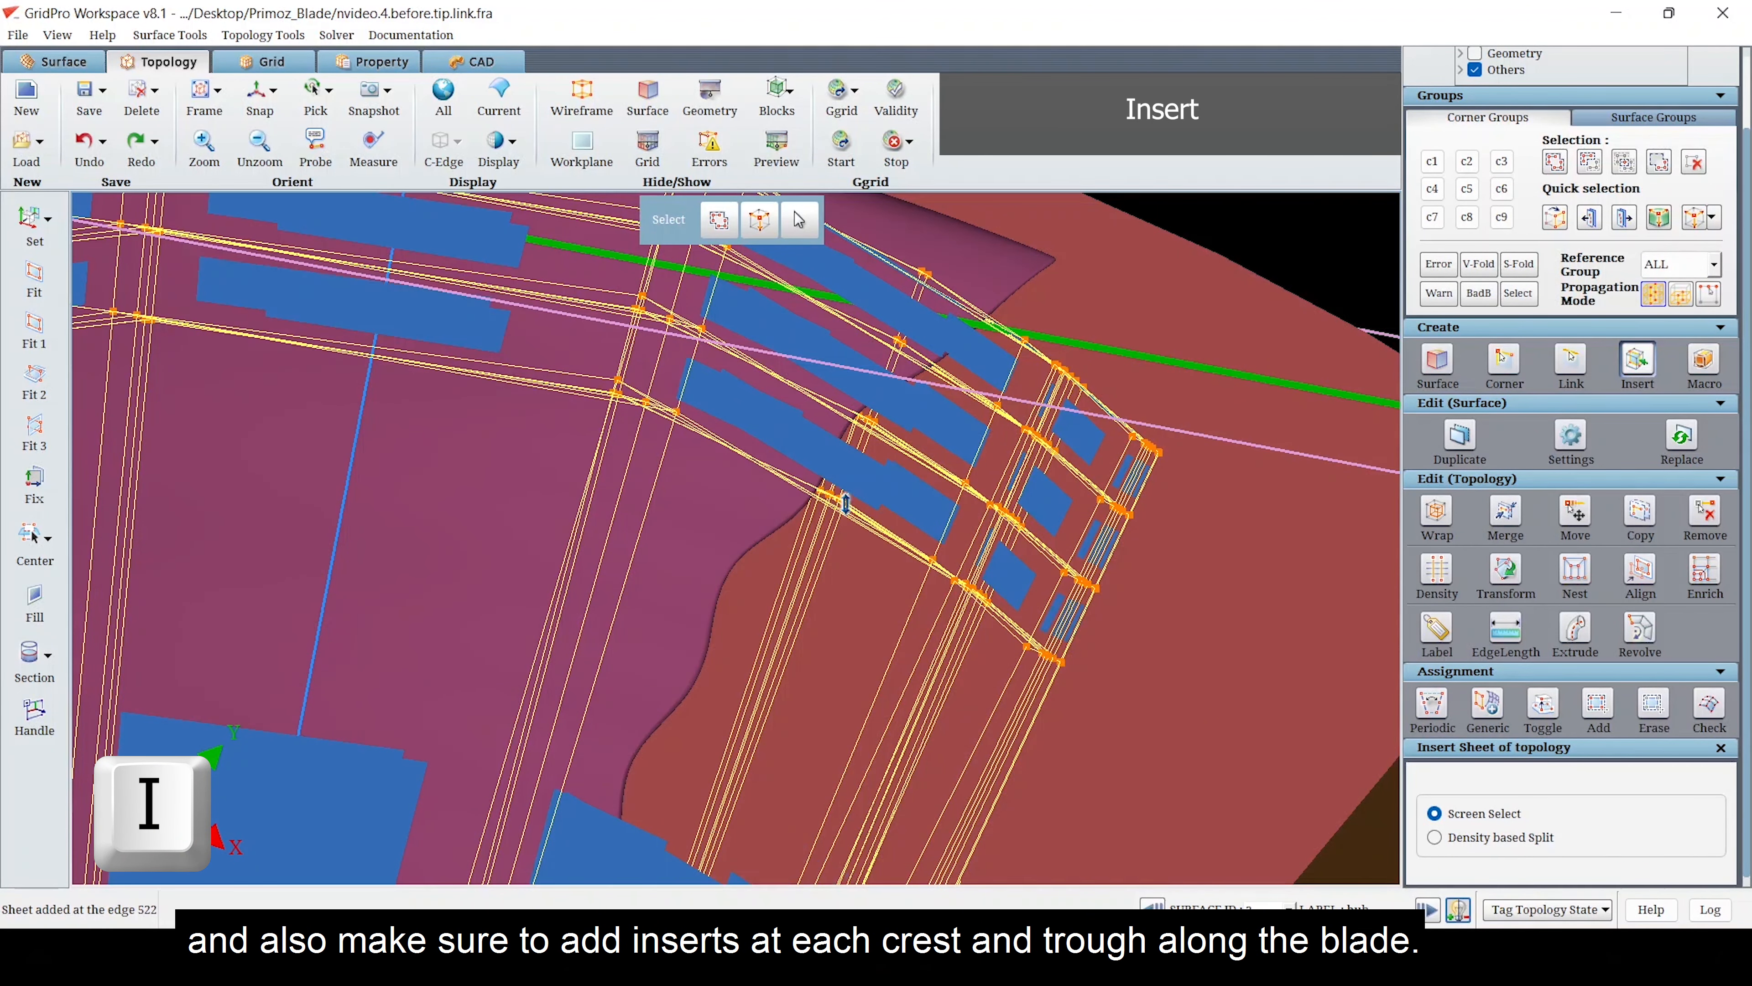
pyautogui.click(808, 613)
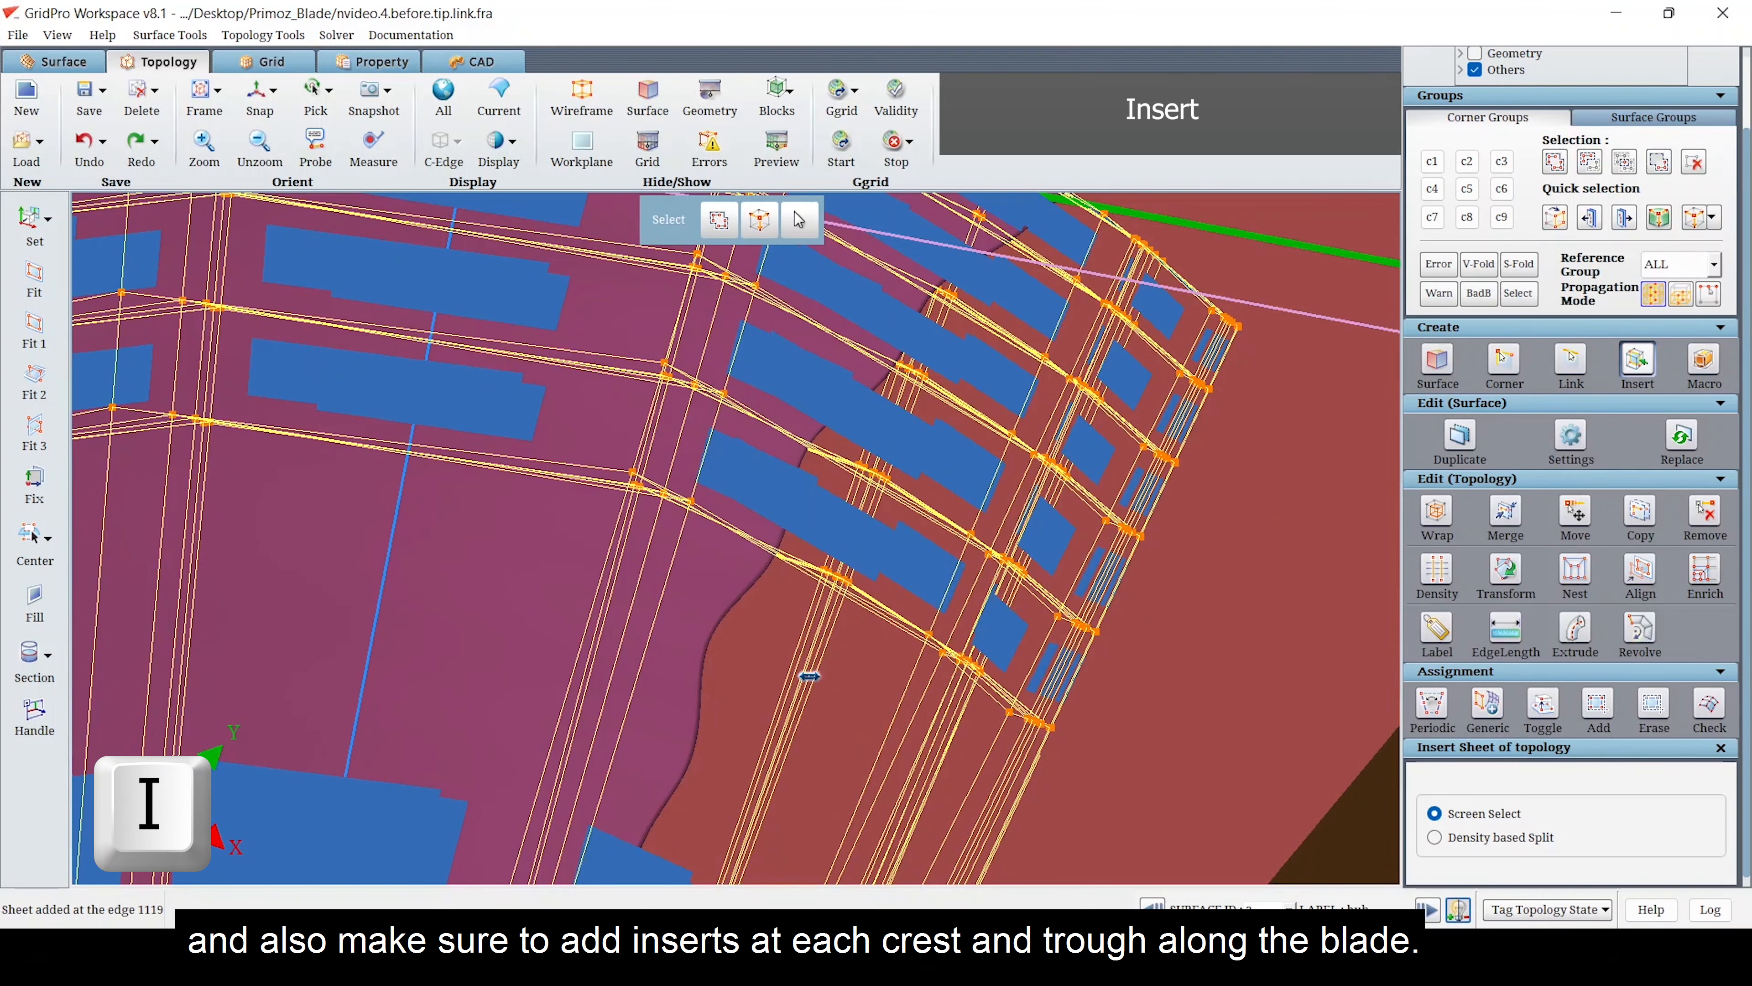
pyautogui.click(810, 675)
# - Continue inserting sheets at each remaining crest and trough of the blade farther down toward the hub
pyautogui.moveTo(859, 767); pyautogui.dragTo(922, 611, button='middle')
pyautogui.click(832, 635)
pyautogui.moveTo(832, 723); pyautogui.dragTo(914, 546, button='middle')
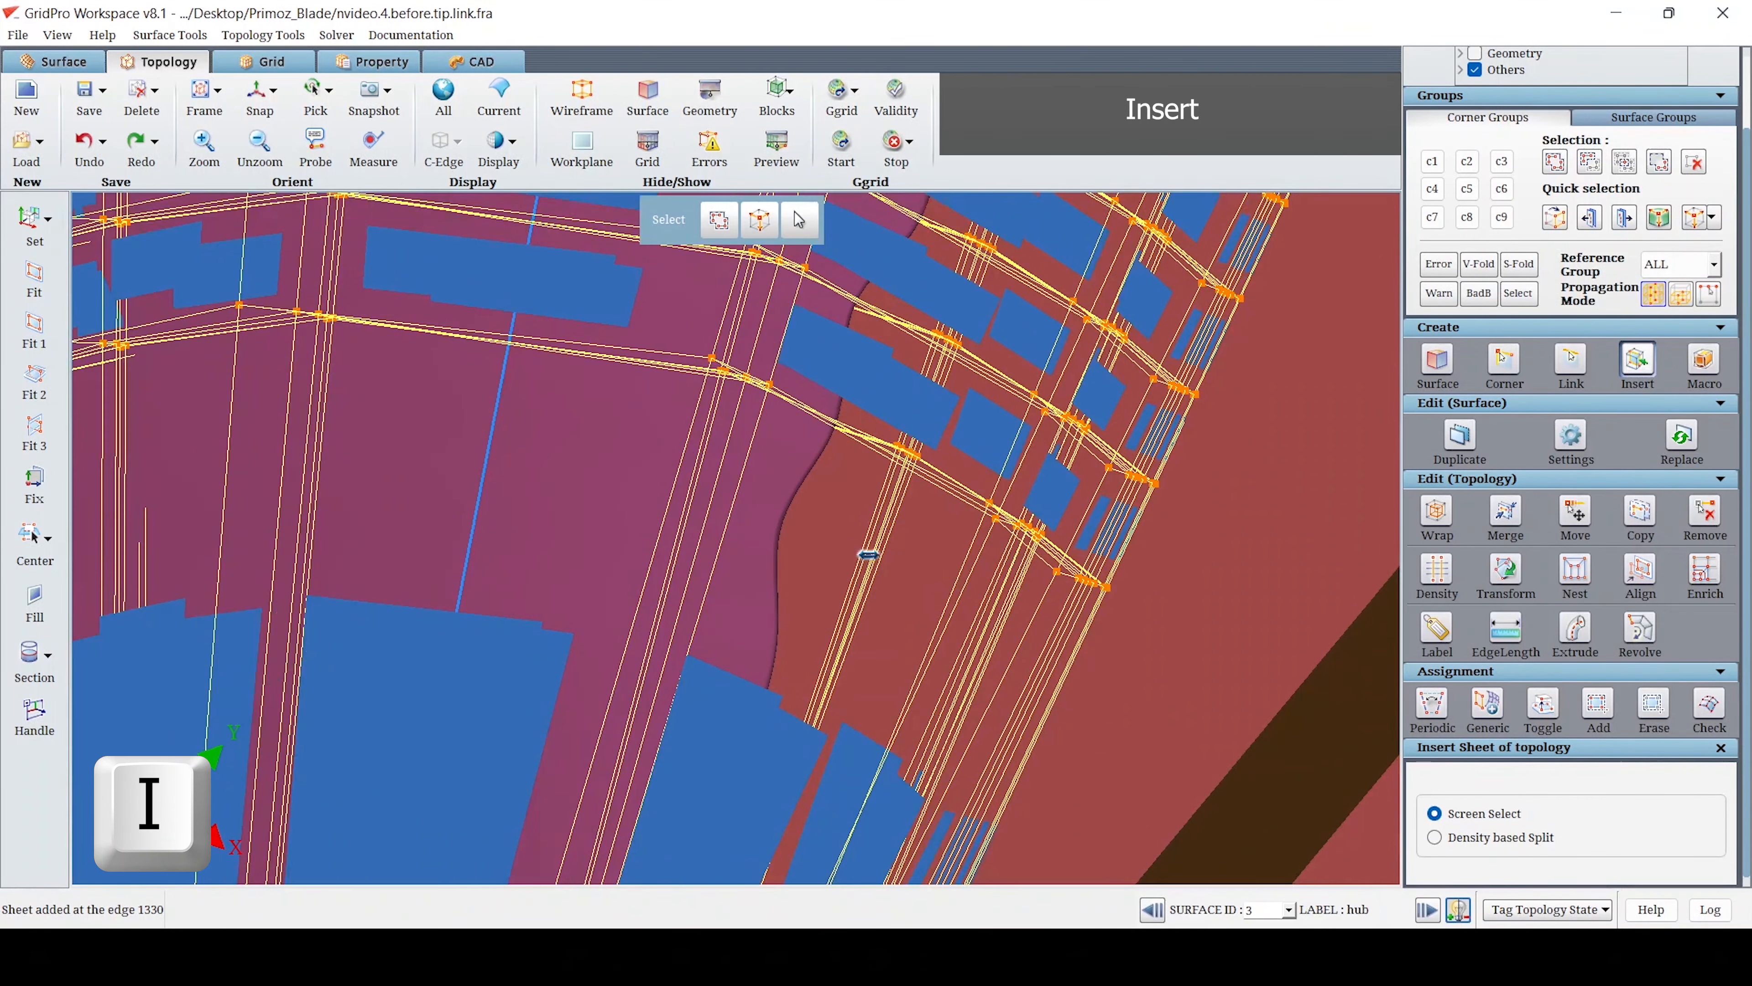
pyautogui.click(868, 555)
pyautogui.click(843, 672)
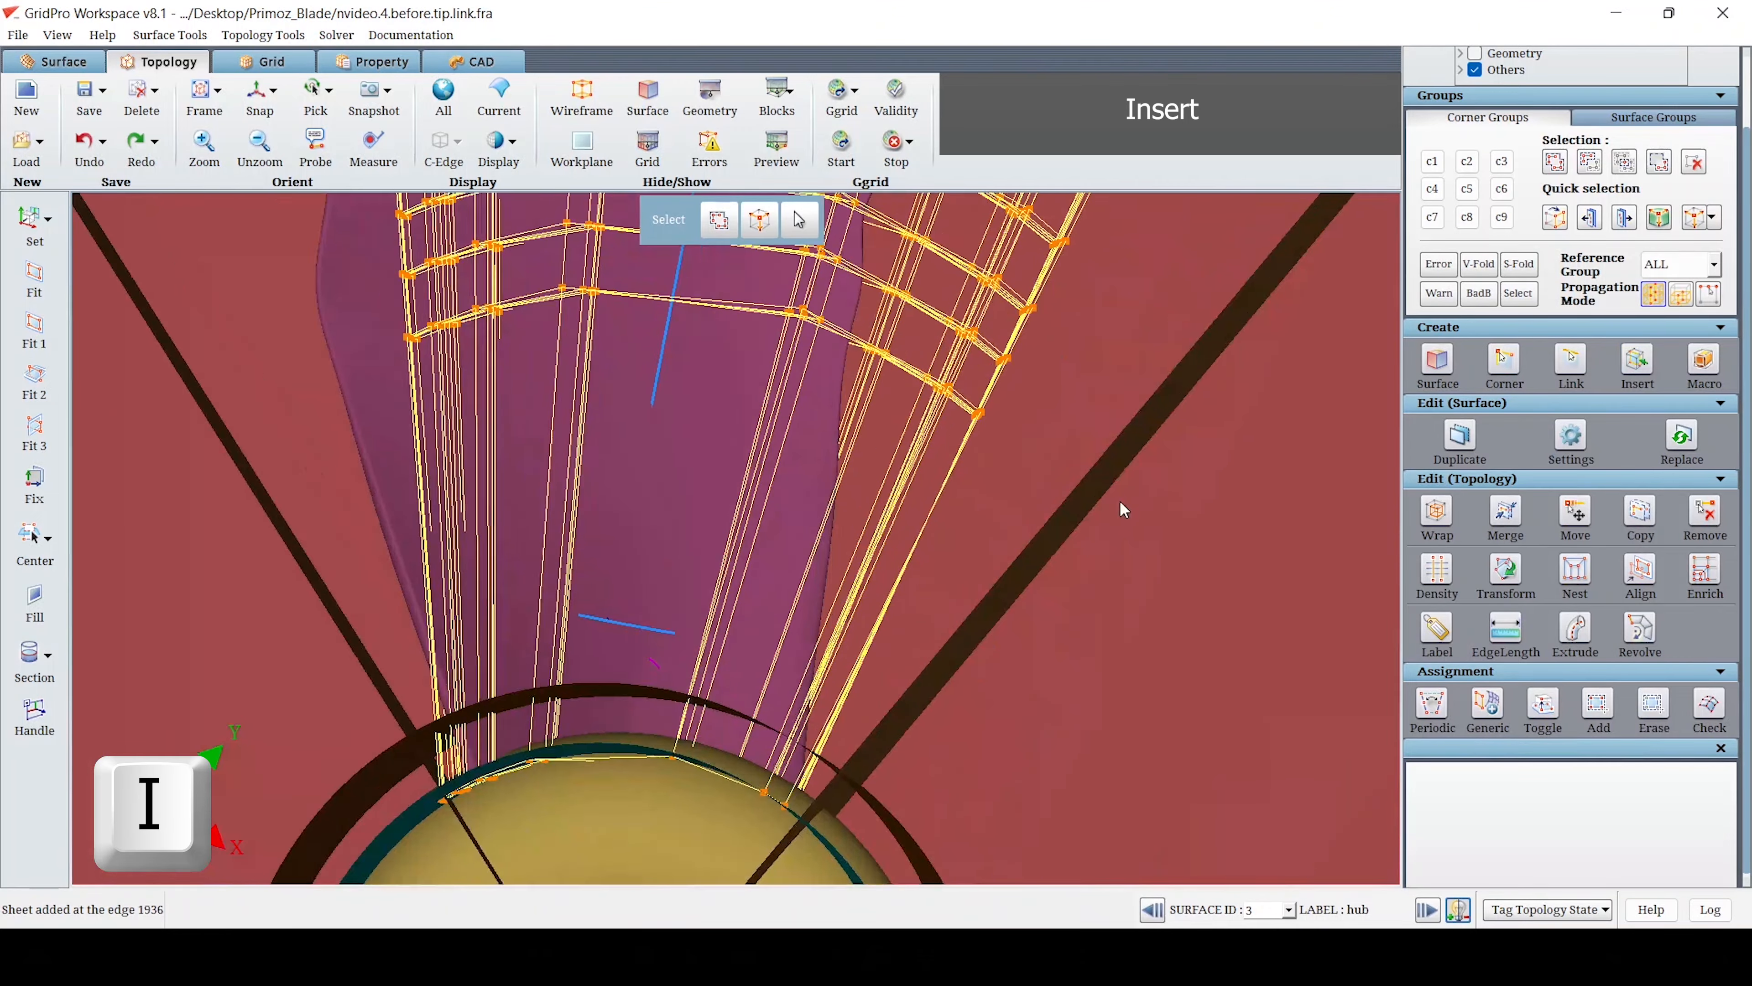
pyautogui.scroll(2, 1122, 509)
pyautogui.rightClick(964, 520)
pyautogui.click(1009, 577)
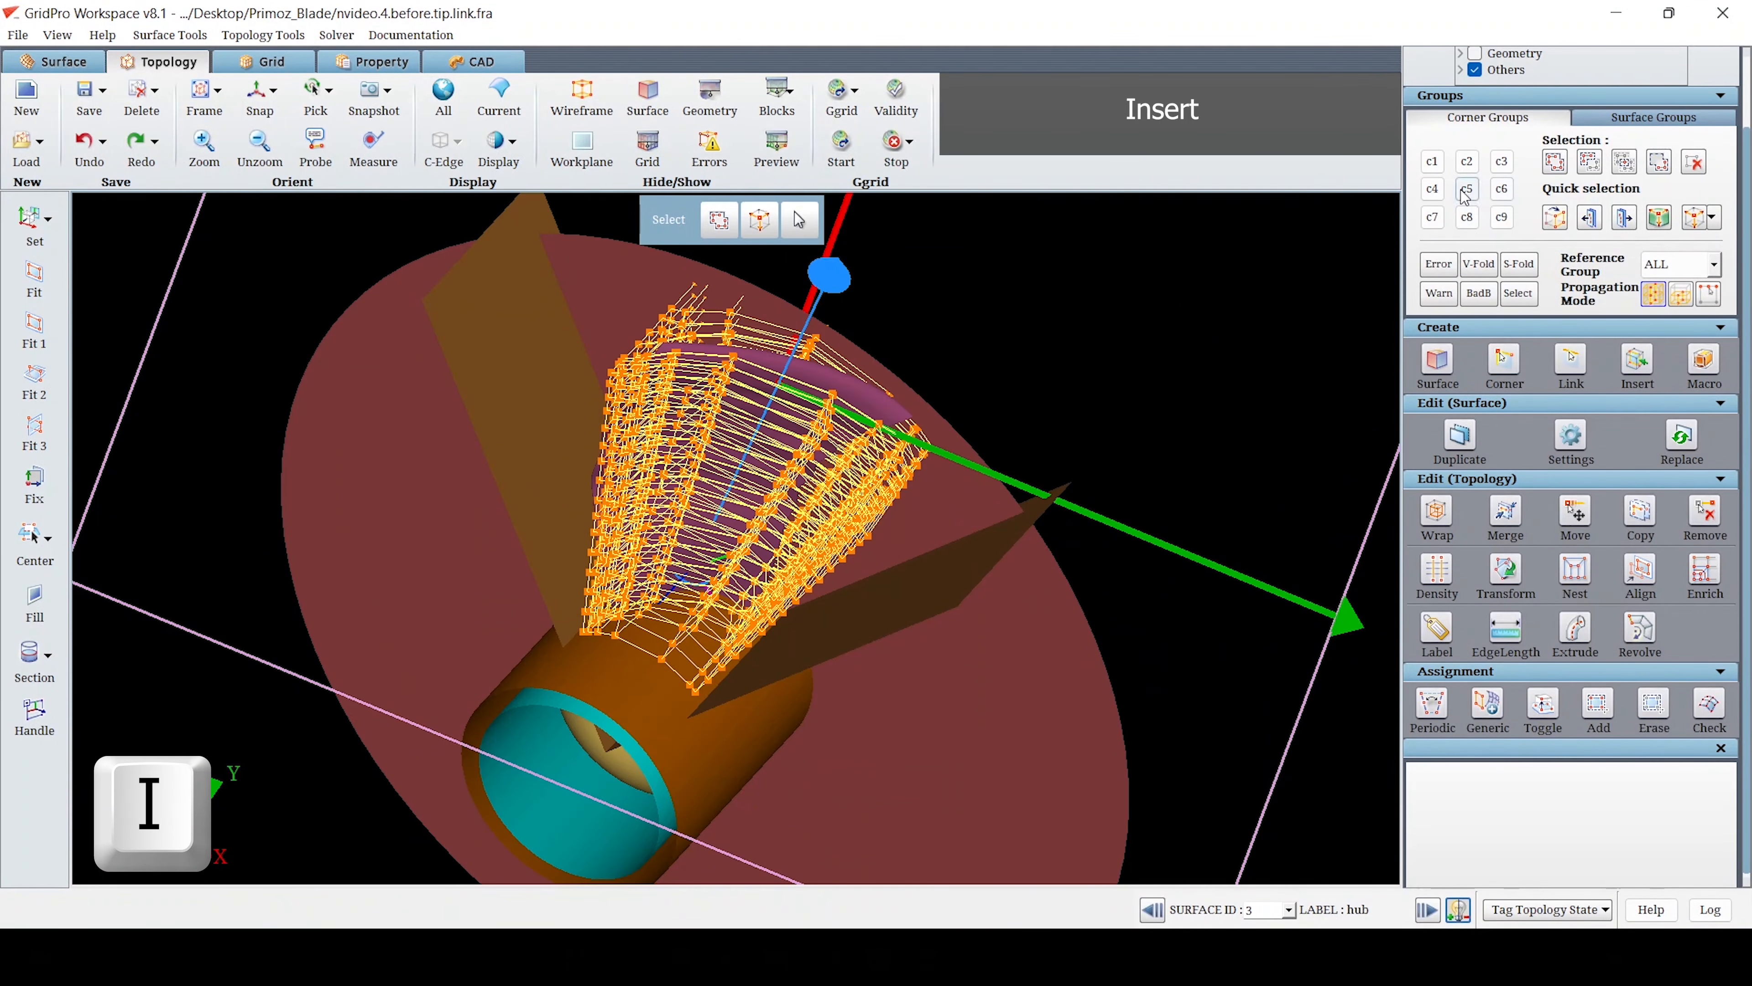
# - Group the outermost sheet of corners at the blade tip into corner group c5
pyautogui.click(1464, 193)
pyautogui.click(1561, 166)
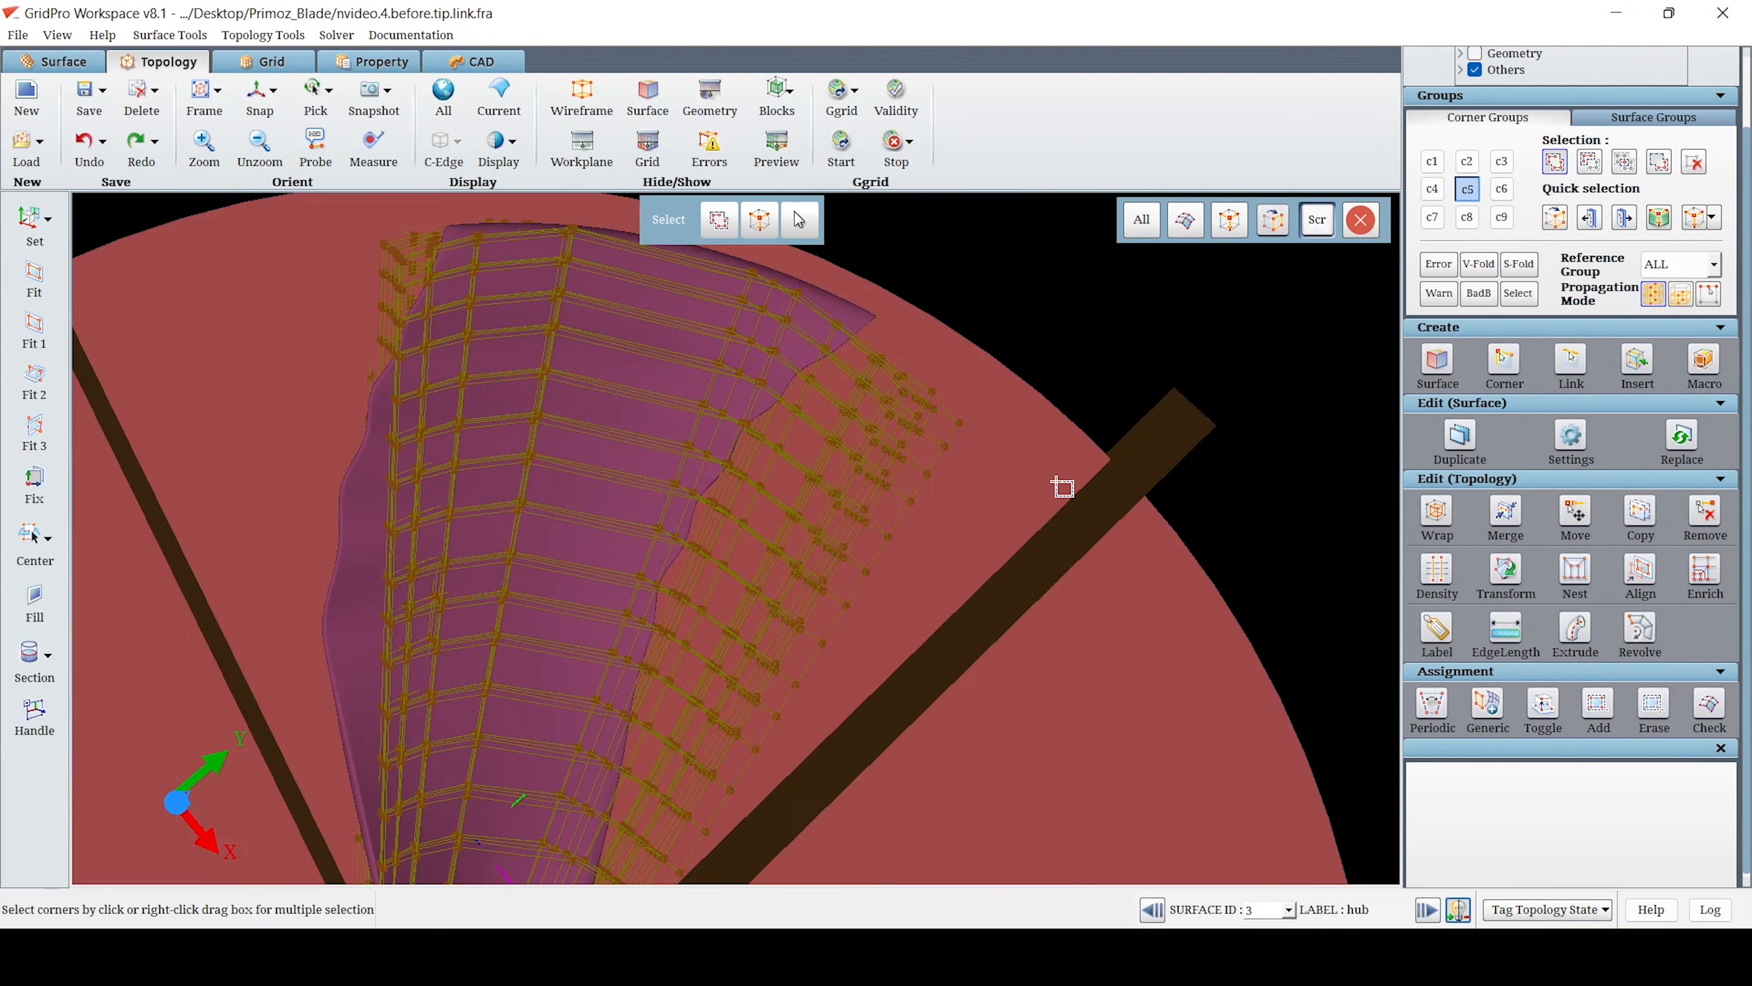
pyautogui.moveTo(1063, 486); pyautogui.dragTo(946, 408, button='right')
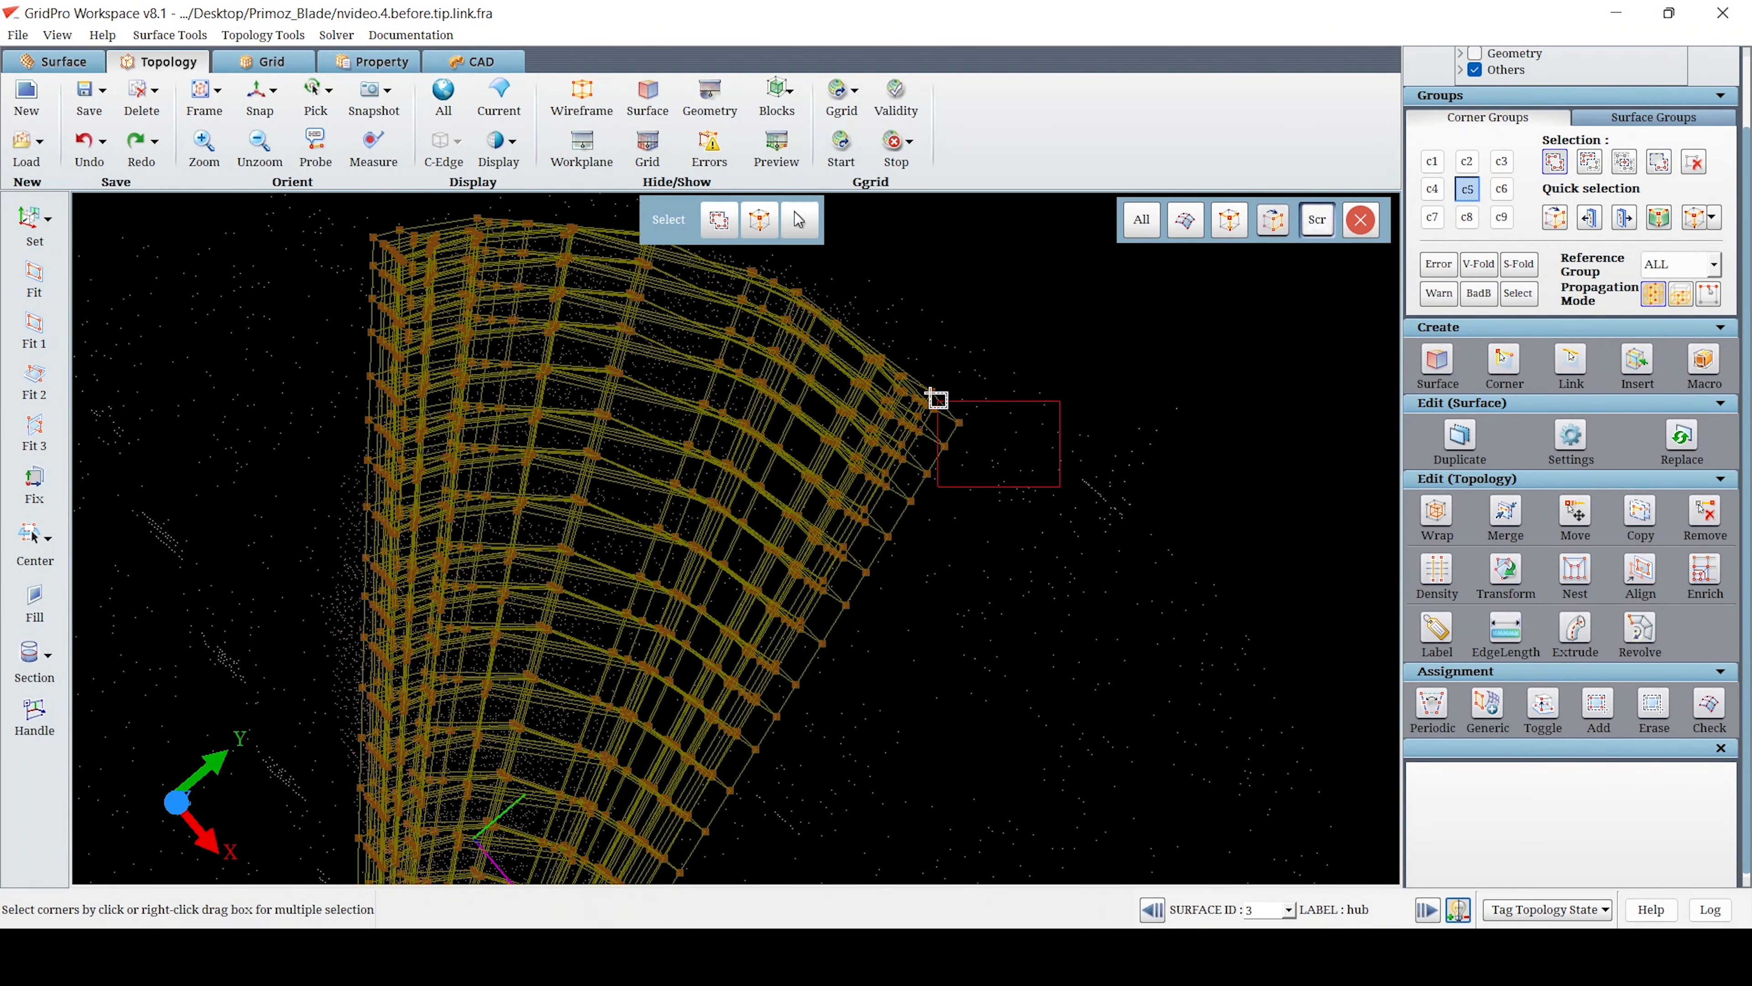
# - Make the blade surface current, check its corner assignment and hide the blocks for a clear view of the wireframe
pyautogui.rightClick(818, 492)
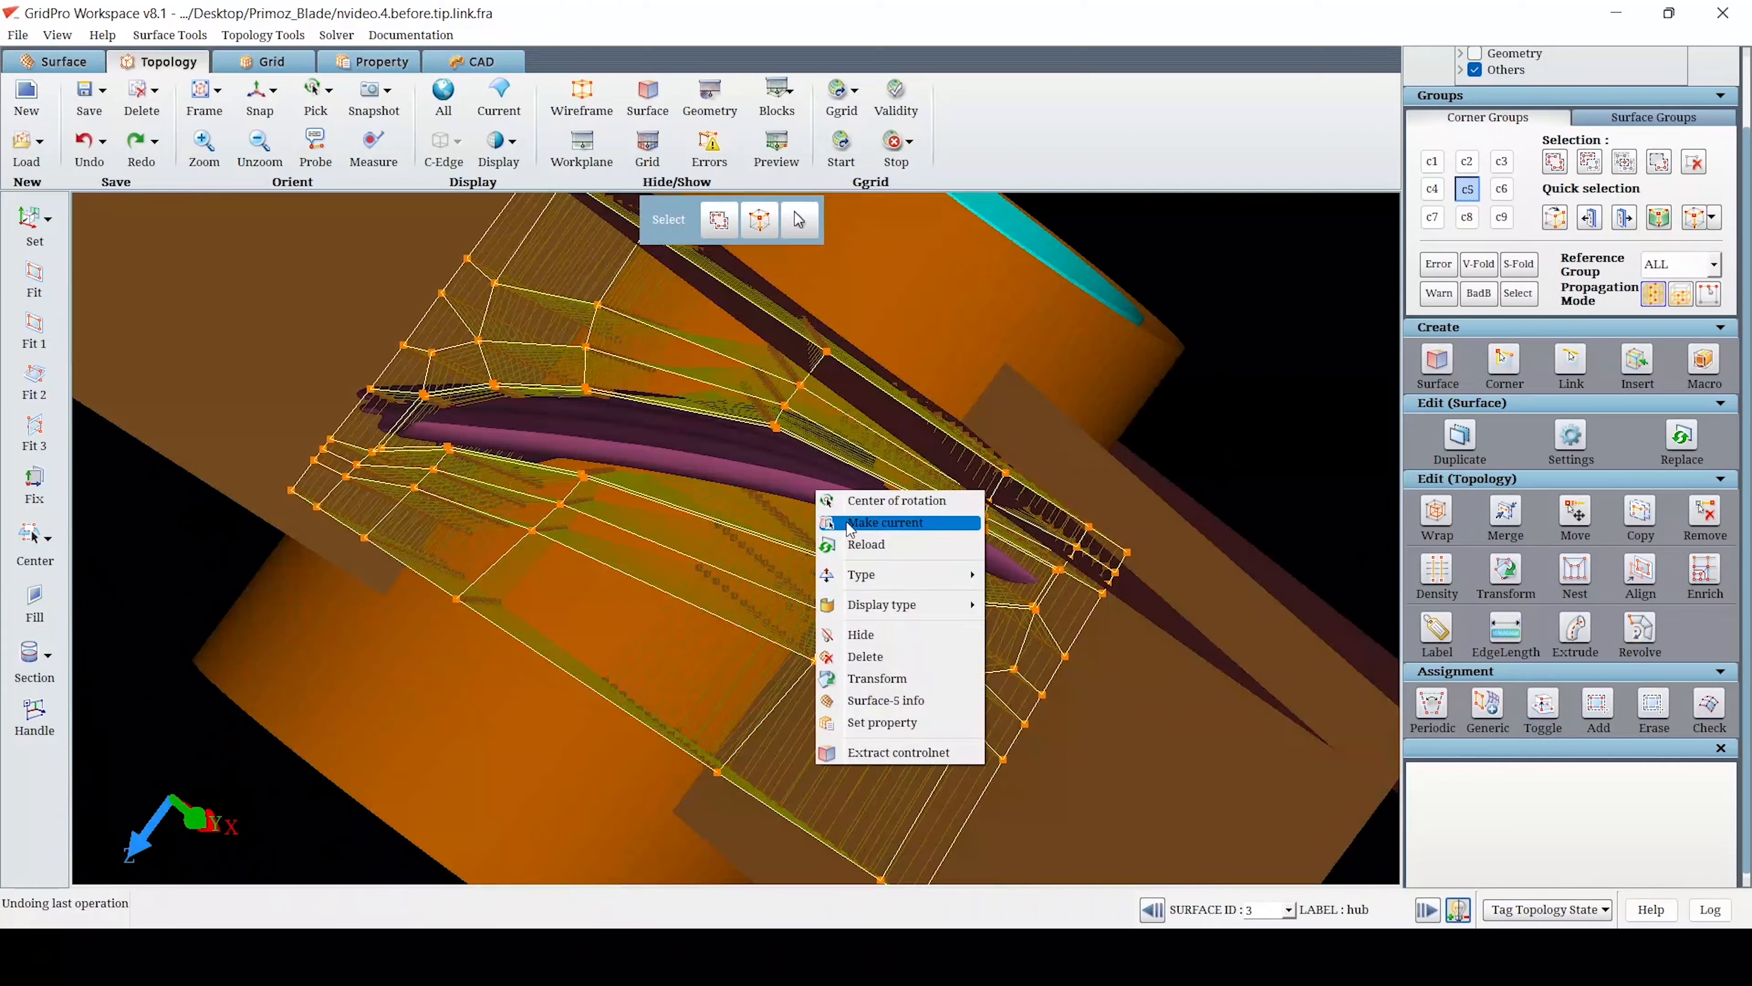
pyautogui.click(856, 531)
pyautogui.moveTo(915, 580); pyautogui.dragTo(922, 526)
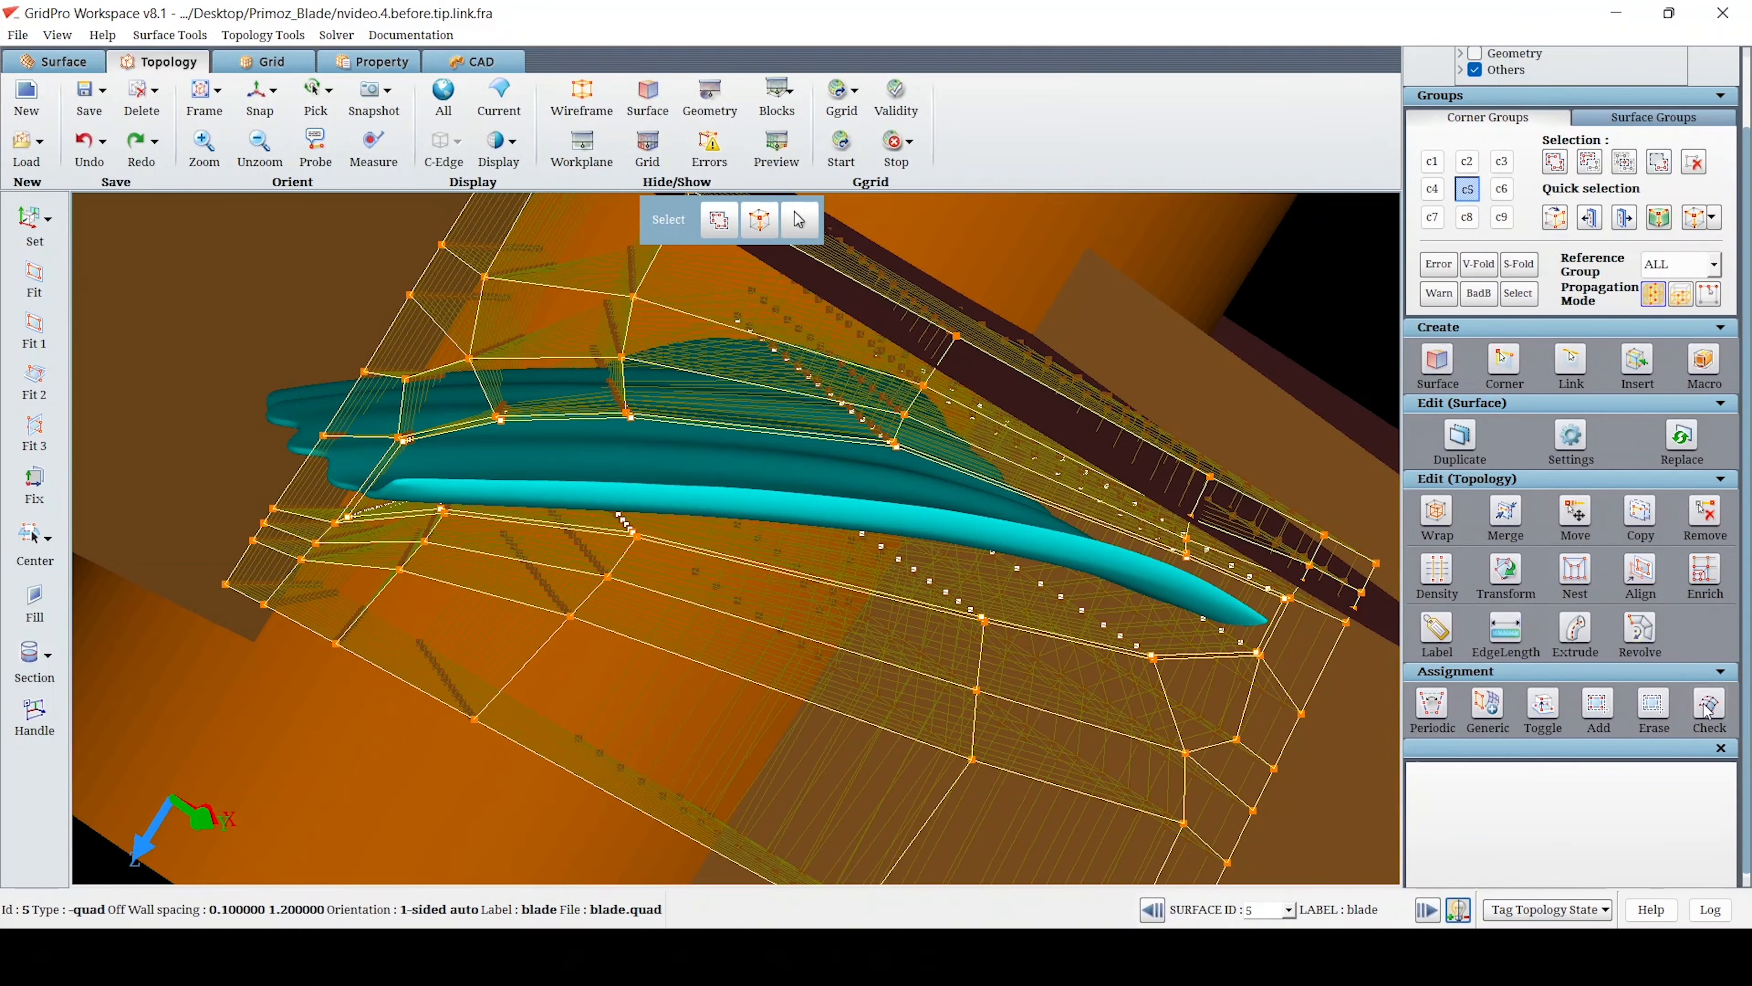
pyautogui.click(1707, 710)
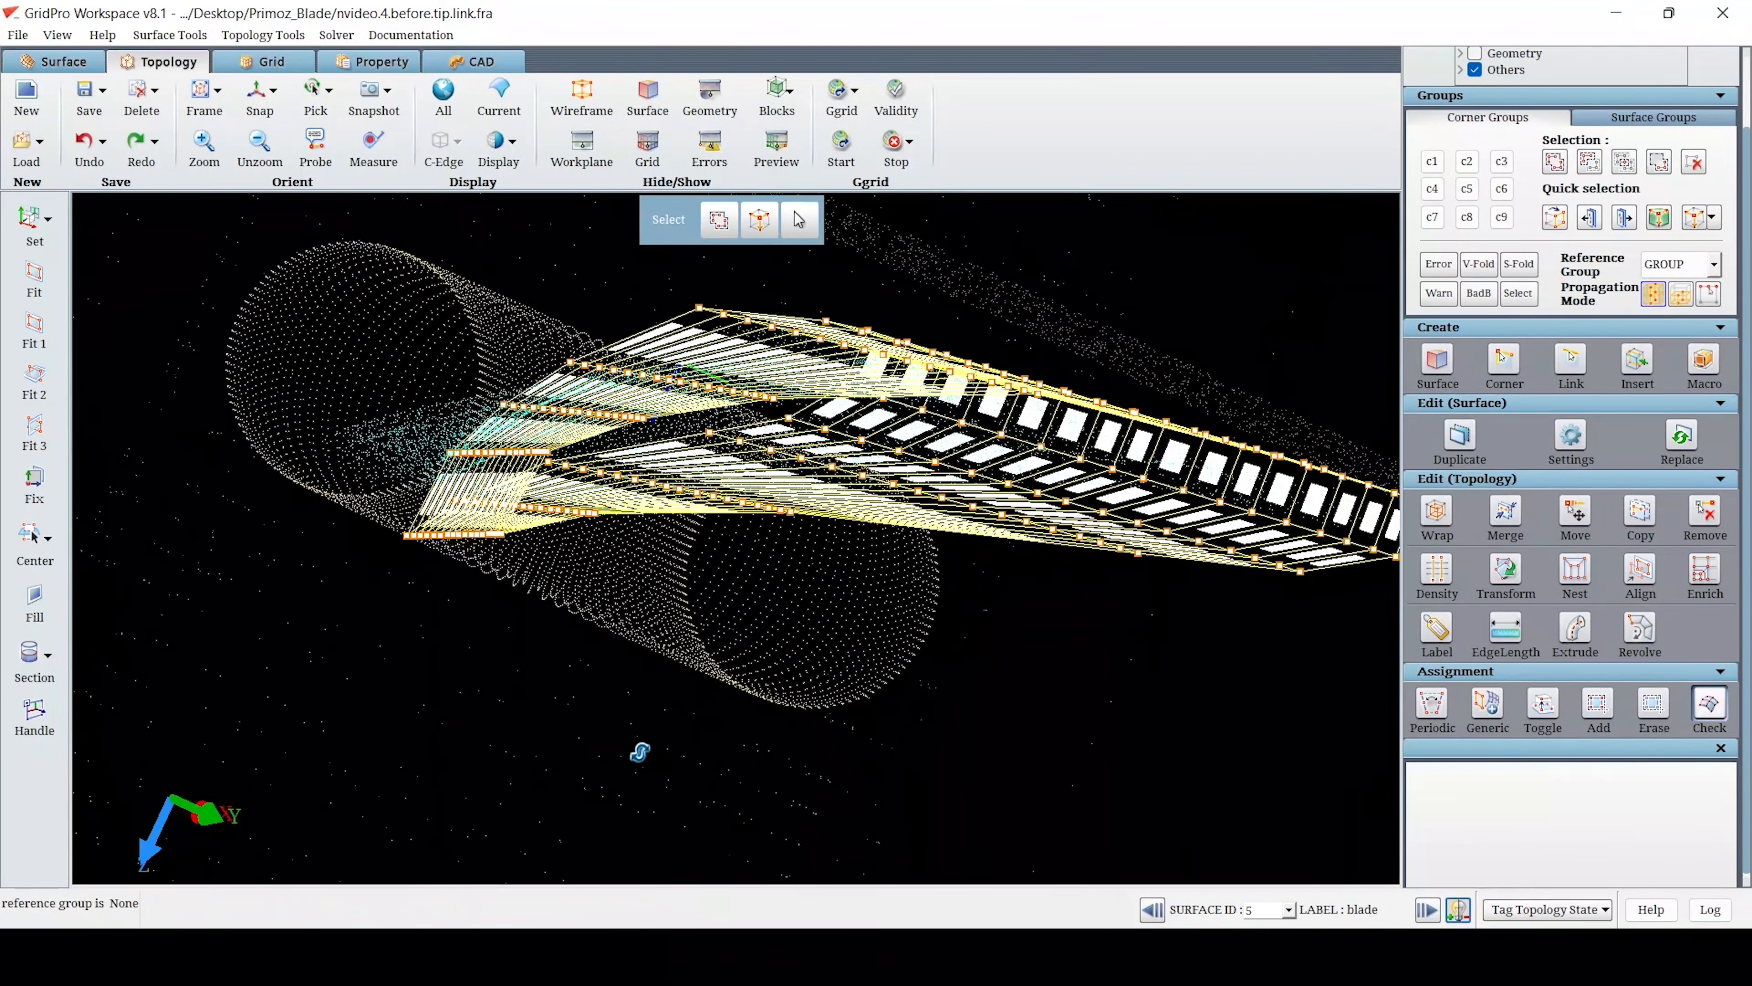
pyautogui.moveTo(640, 752)
pyautogui.mouseDown()
pyautogui.moveTo(571, 764)
pyautogui.moveTo(626, 708)
pyautogui.moveTo(595, 740)
pyautogui.moveTo(696, 818)
pyautogui.moveTo(579, 713)
pyautogui.mouseUp()
pyautogui.click(776, 104)
pyautogui.scroll(2, 617, 758)
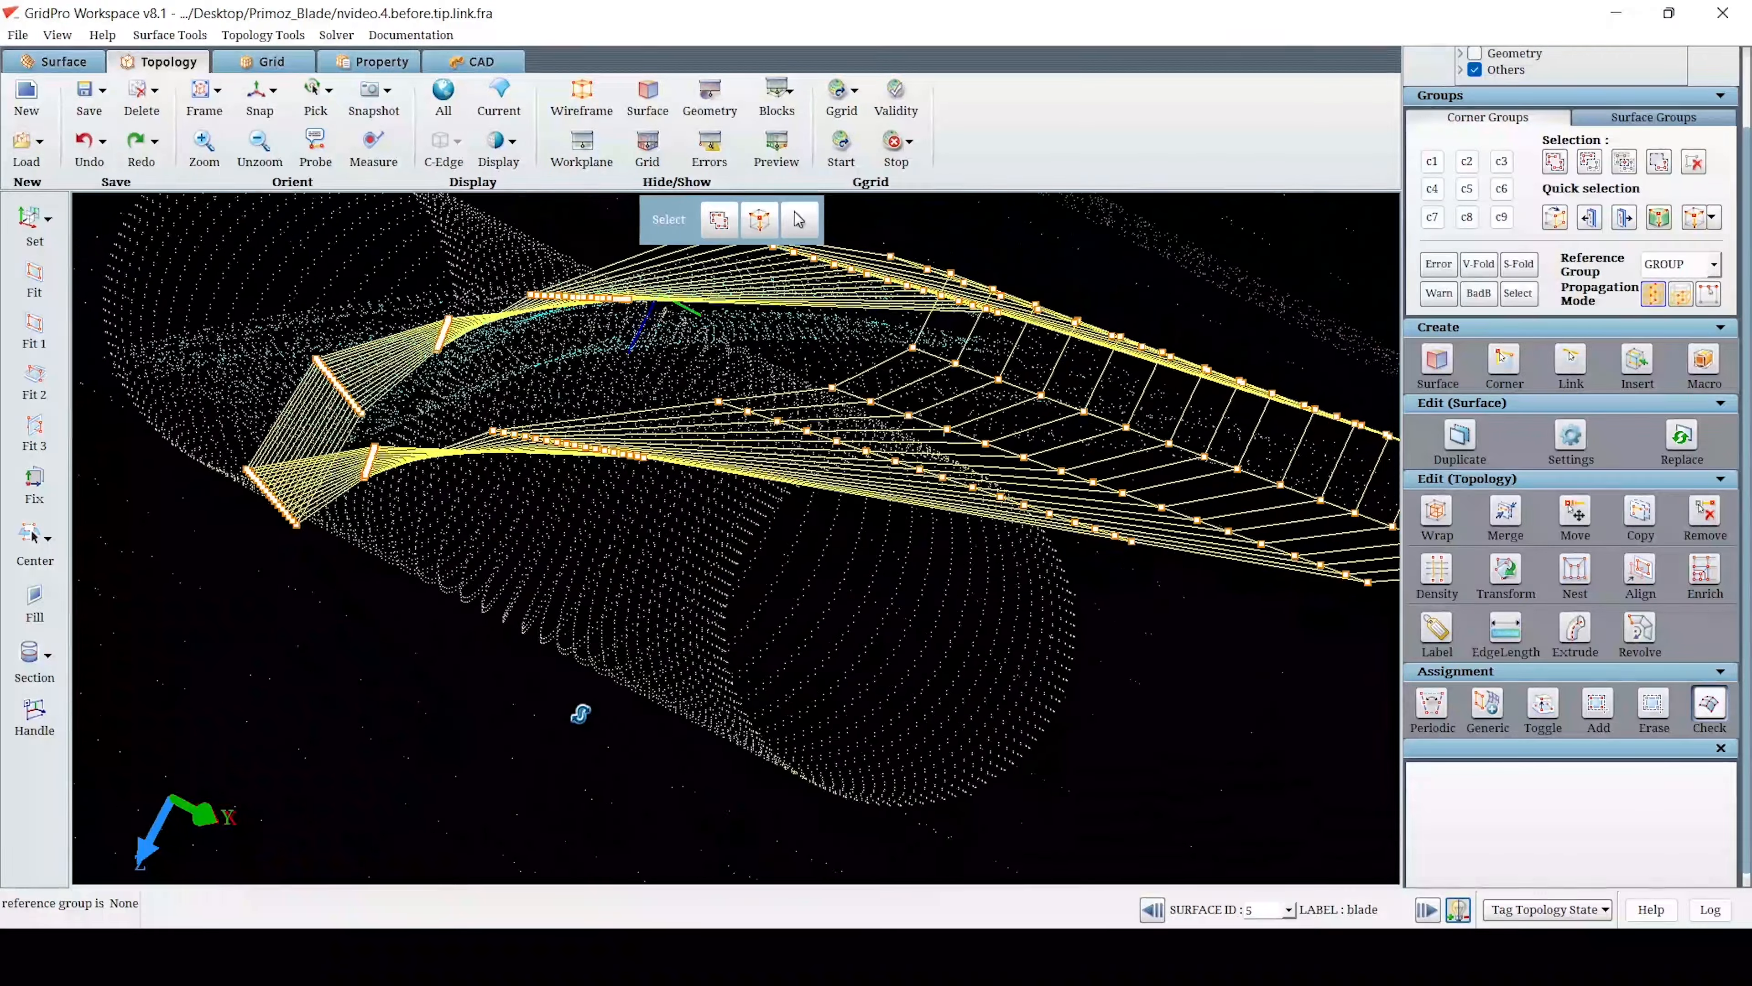
# - Set the reference group to REF-5 and make corner group c5 current to isolate the tip sheet
pyautogui.click(1685, 270)
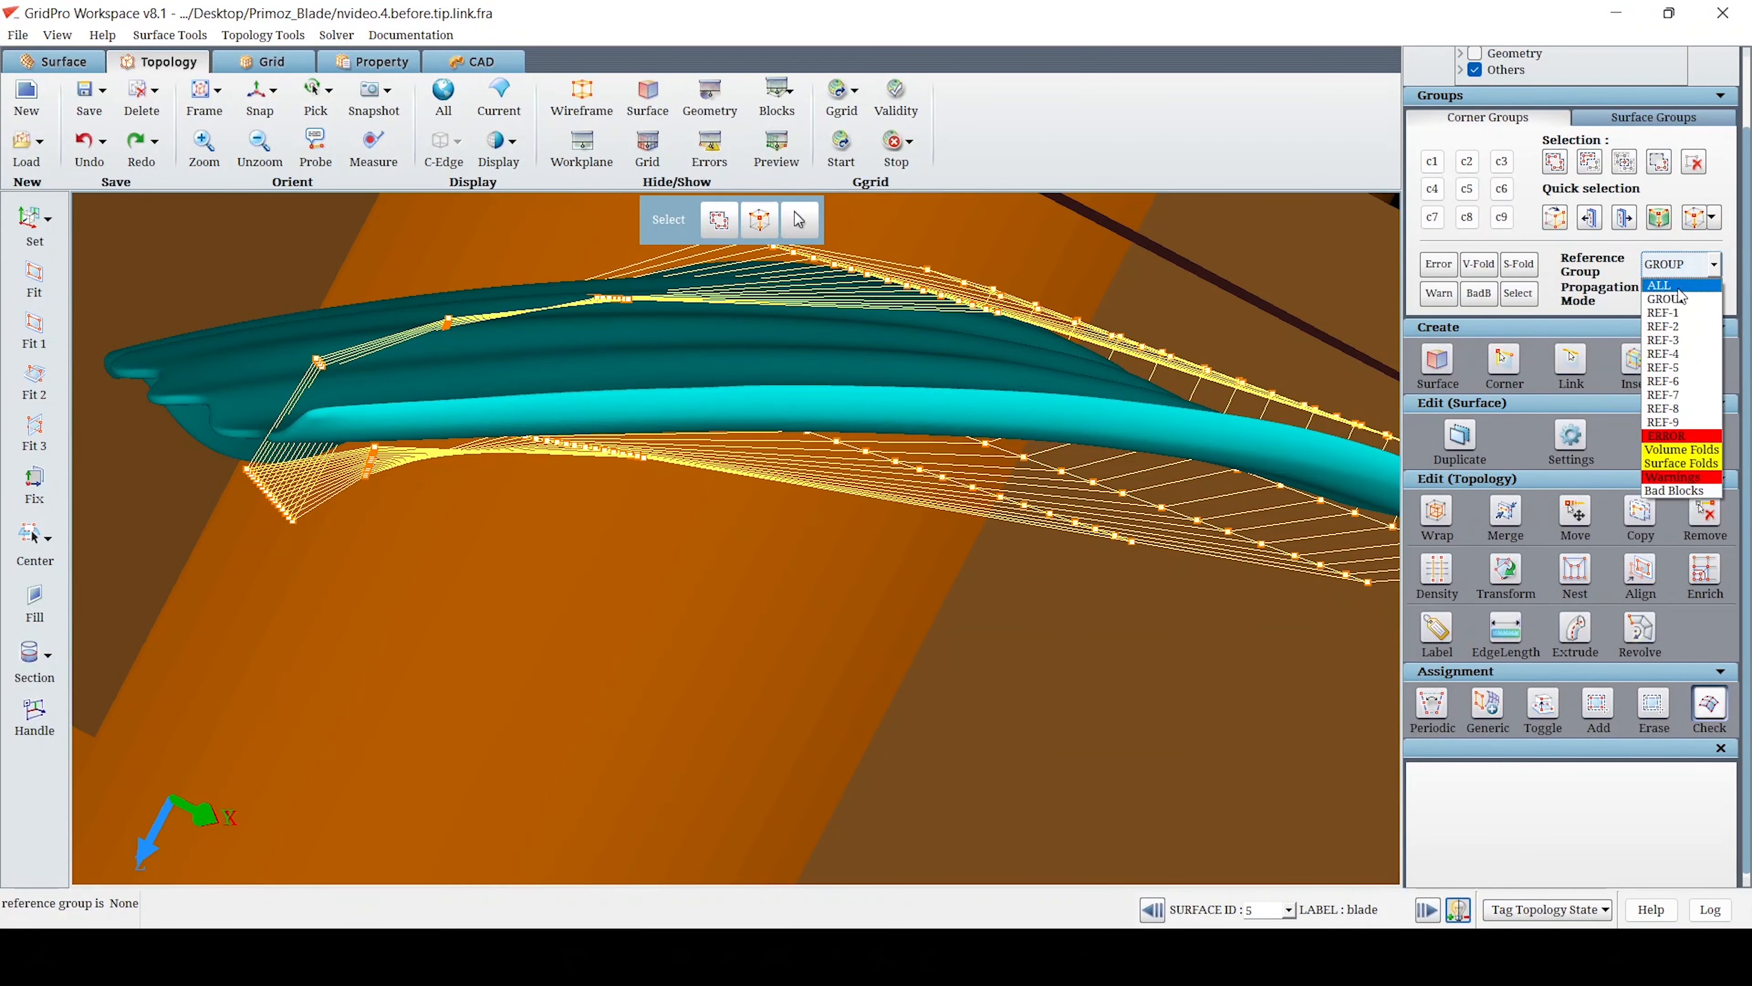
pyautogui.click(1675, 354)
pyautogui.moveTo(1131, 499)
pyautogui.mouseDown()
pyautogui.moveTo(782, 626)
pyautogui.moveTo(717, 560)
pyautogui.moveTo(684, 557)
pyautogui.moveTo(679, 659)
pyautogui.mouseUp()
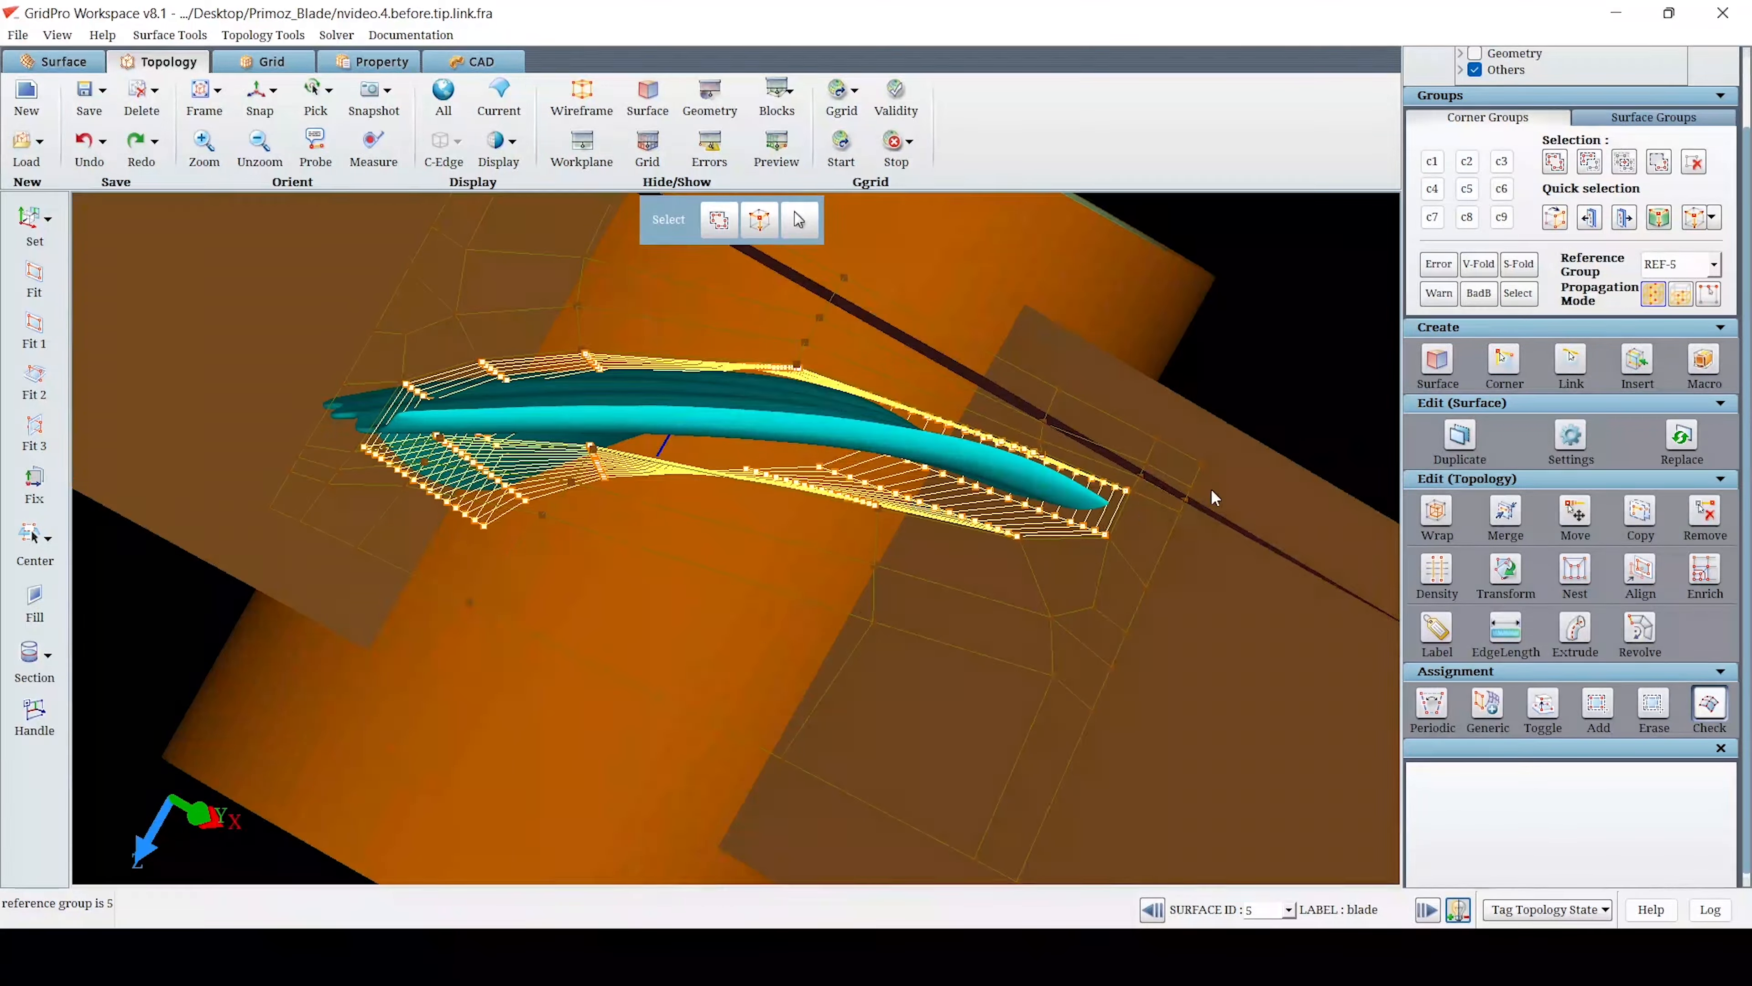
pyautogui.click(1468, 197)
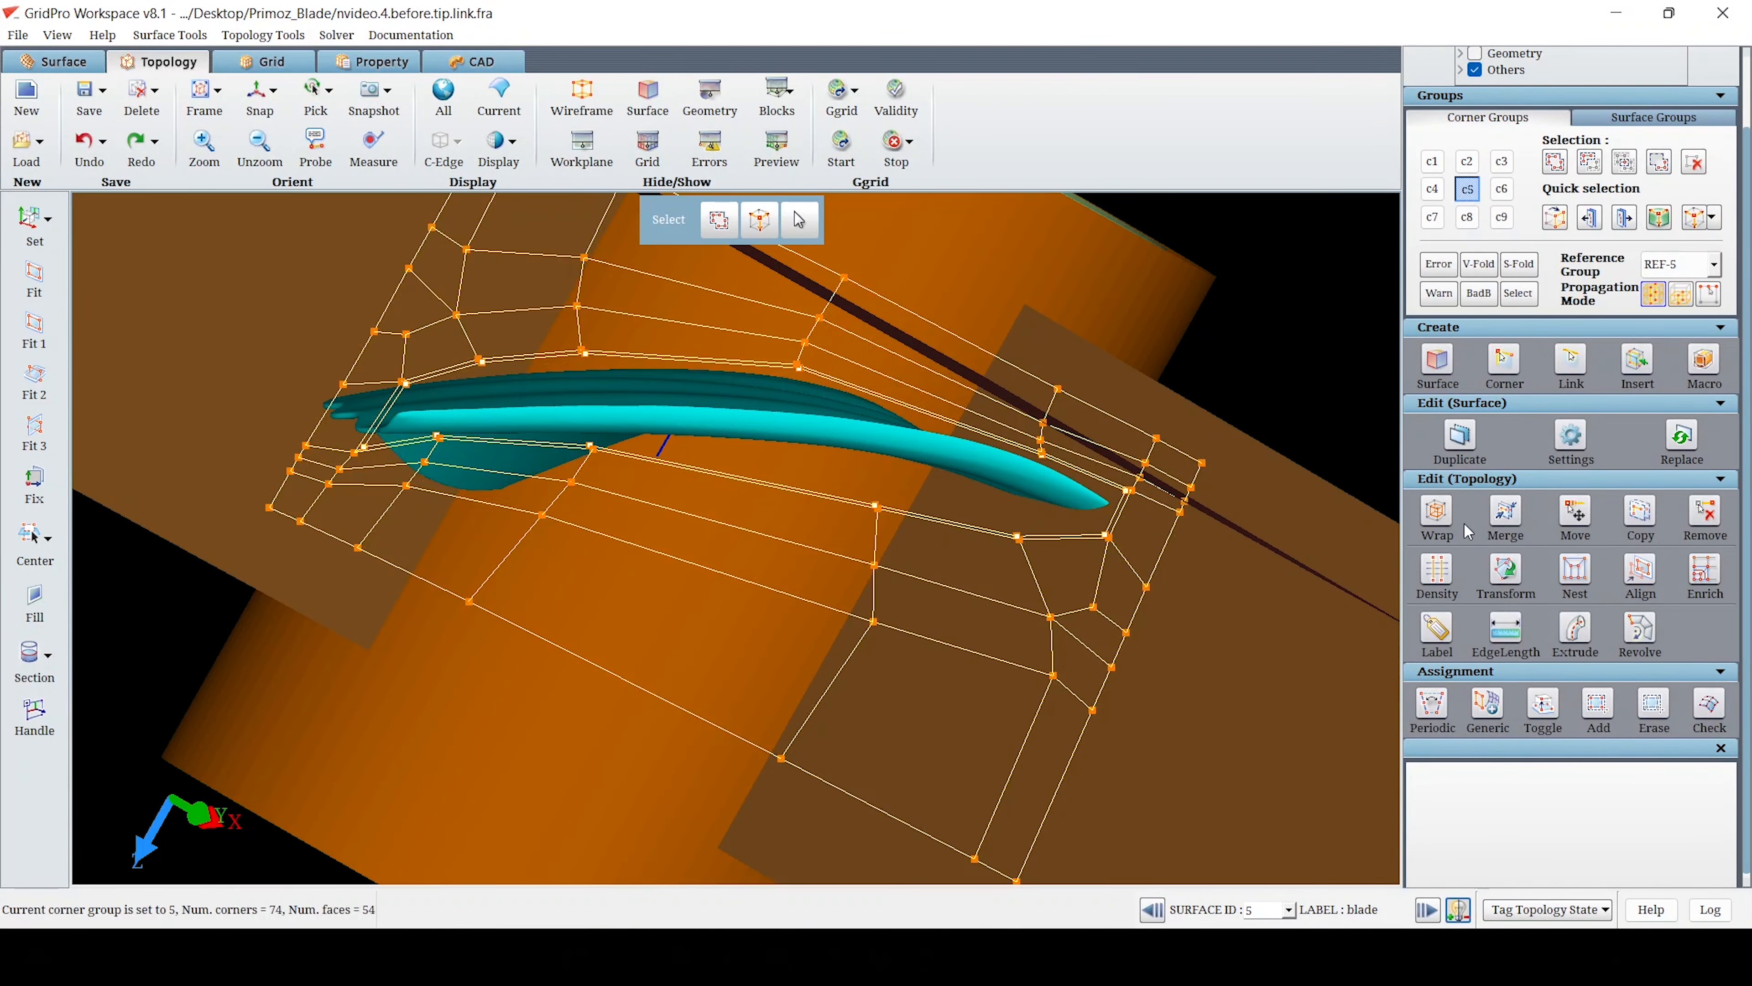
# - Link the first two pairs of corners facing each other across the blade tip, starting from its pointed end
pyautogui.scroll(3, 1226, 383)
pyautogui.moveTo(1132, 409); pyautogui.dragTo(728, 548, button='middle')
pyautogui.scroll(3, 813, 584)
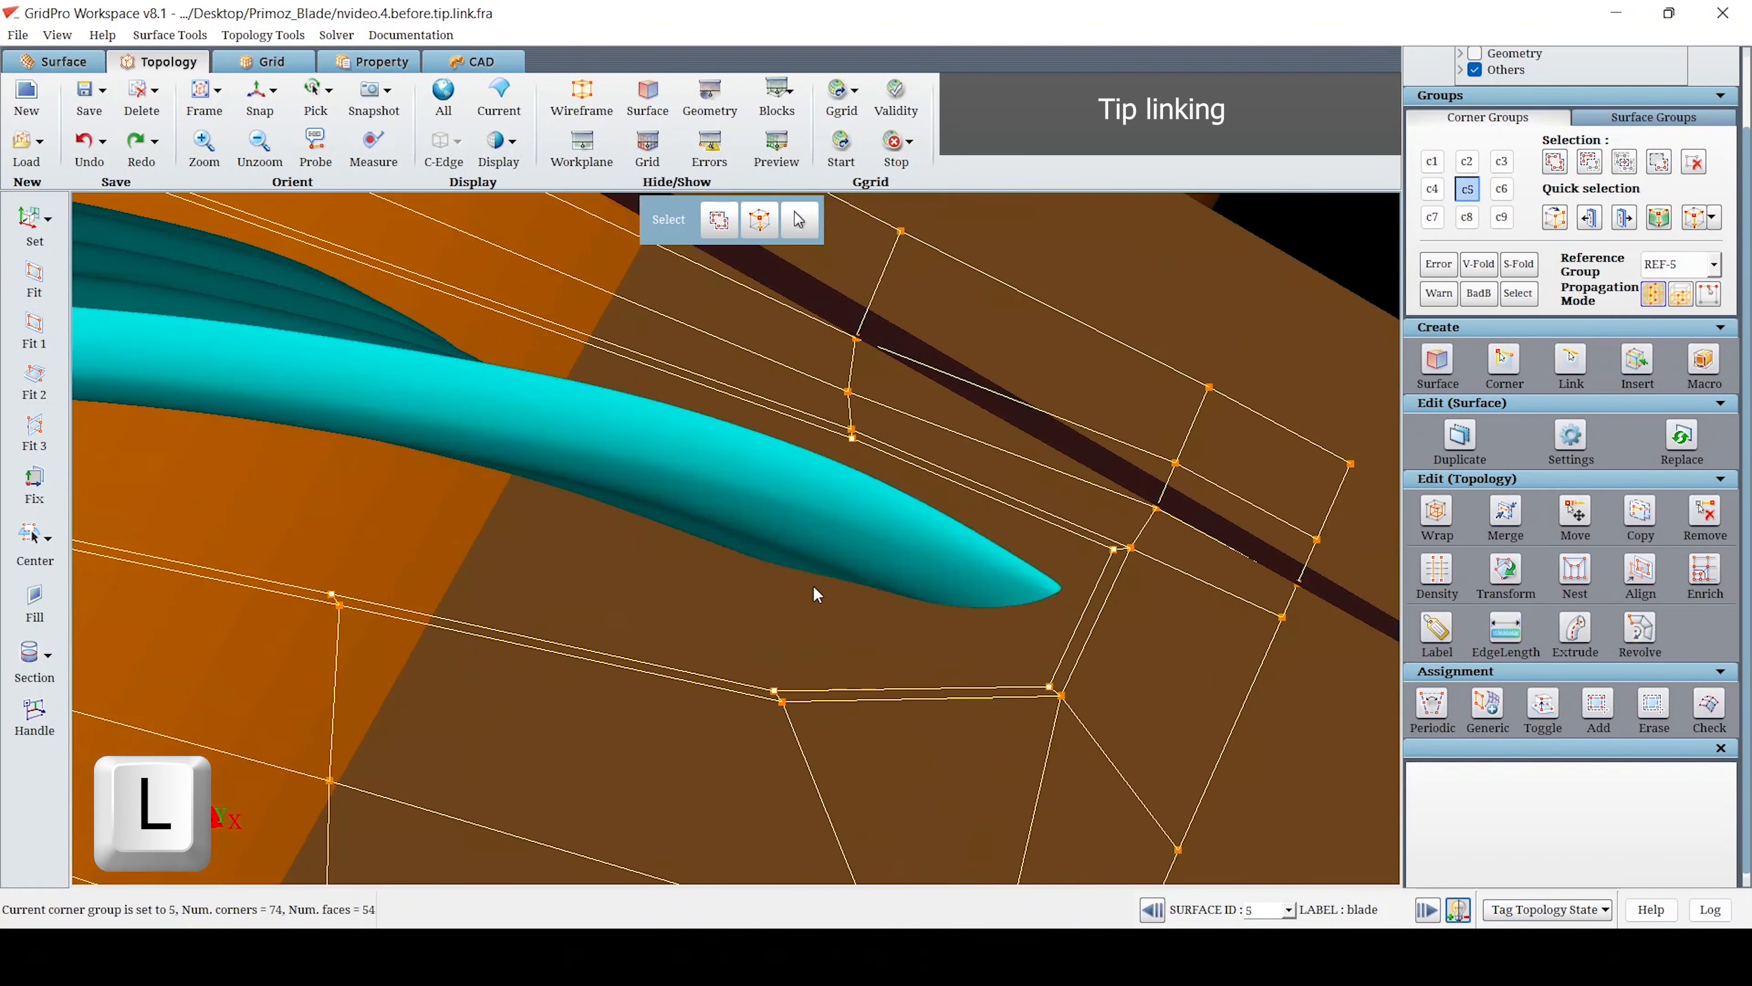
pyautogui.press('l')
pyautogui.moveTo(889, 454); pyautogui.dragTo(847, 413)
pyautogui.moveTo(761, 689); pyautogui.dragTo(794, 719)
pyautogui.moveTo(681, 590); pyautogui.dragTo(997, 622, button='middle')
pyautogui.press('l')
pyautogui.moveTo(564, 615); pyautogui.dragTo(588, 639)
pyautogui.moveTo(666, 500); pyautogui.dragTo(866, 661, button='middle')
pyautogui.moveTo(536, 381); pyautogui.dragTo(436, 292)
# - Link the next two facing corner pairs across the tip, working toward the blade's opposite end
pyautogui.moveTo(522, 520)
pyautogui.mouseDown(button='middle')
pyautogui.moveTo(618, 544)
pyautogui.moveTo(1079, 544)
pyautogui.mouseUp(button='middle')
pyautogui.moveTo(615, 528); pyautogui.dragTo(966, 559, button='middle')
pyautogui.press('l')
pyautogui.moveTo(637, 327); pyautogui.dragTo(600, 288)
pyautogui.moveTo(584, 557); pyautogui.dragTo(692, 641)
pyautogui.moveTo(518, 476); pyautogui.dragTo(1109, 491, button='middle')
pyautogui.press('l')
pyautogui.moveTo(867, 406); pyautogui.dragTo(821, 345)
pyautogui.moveTo(636, 547); pyautogui.dragTo(693, 613)
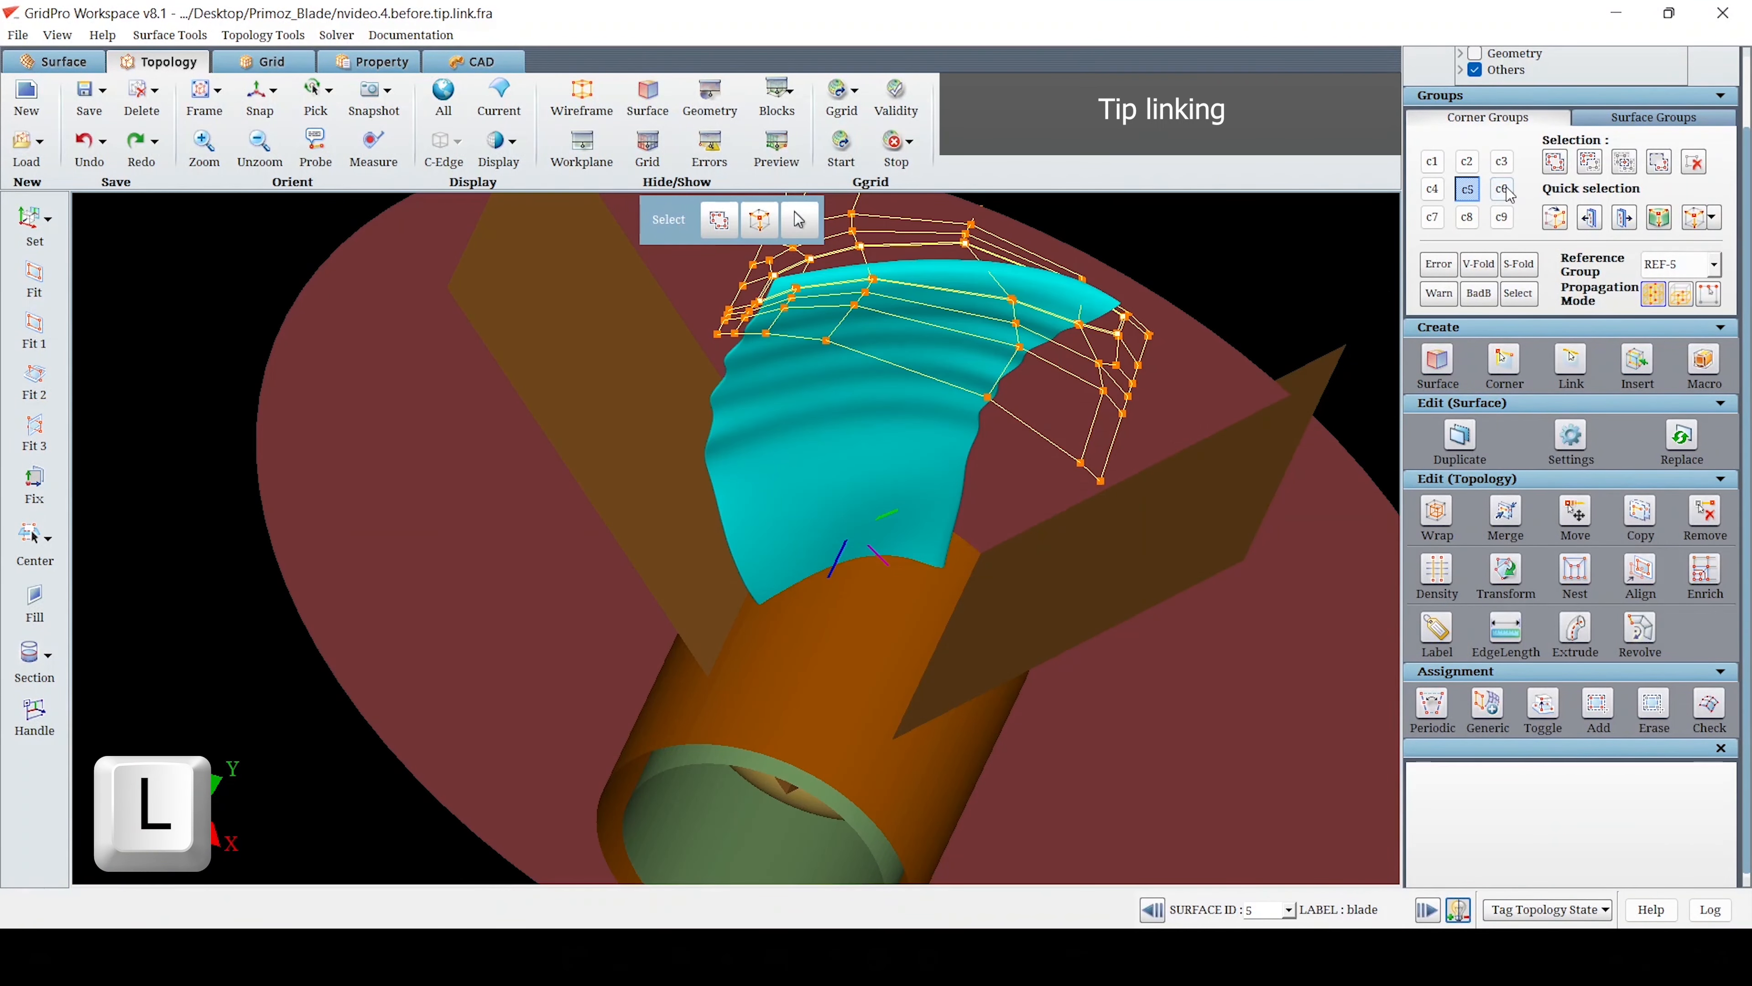
# - Set the reference group to ALL and group the corners assigned to the blade surface into c6
pyautogui.click(1503, 189)
pyautogui.click(1555, 162)
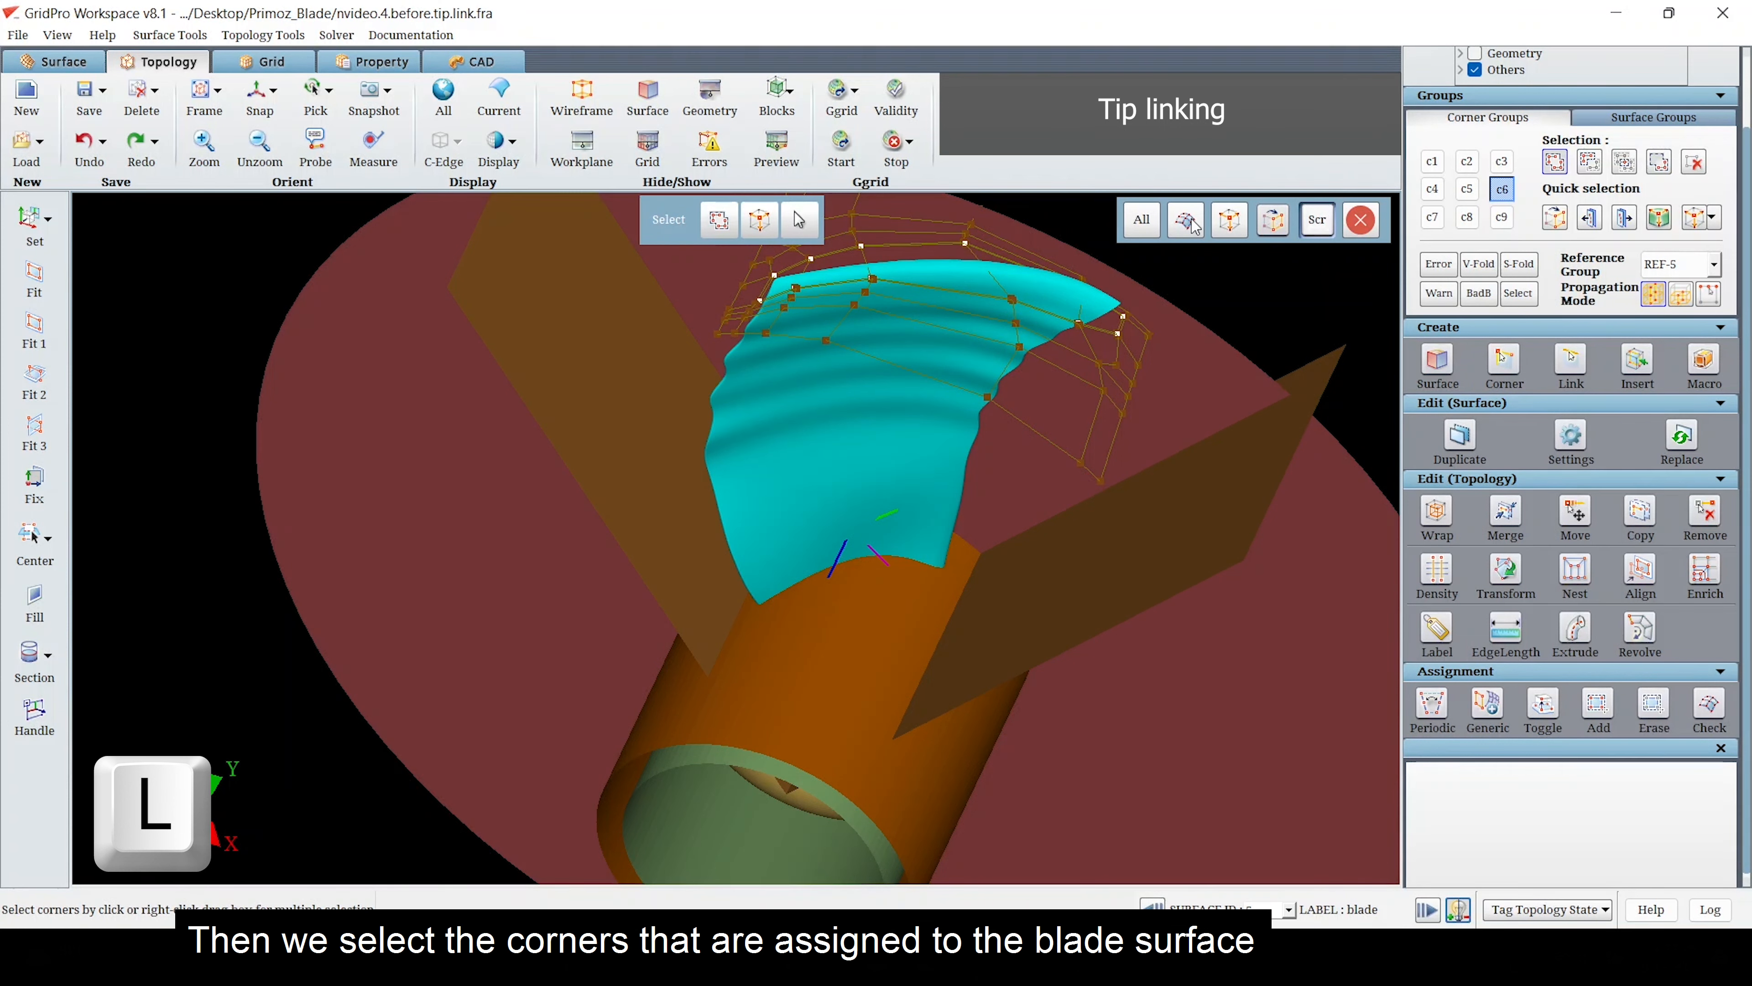
pyautogui.click(1713, 264)
pyautogui.click(1673, 285)
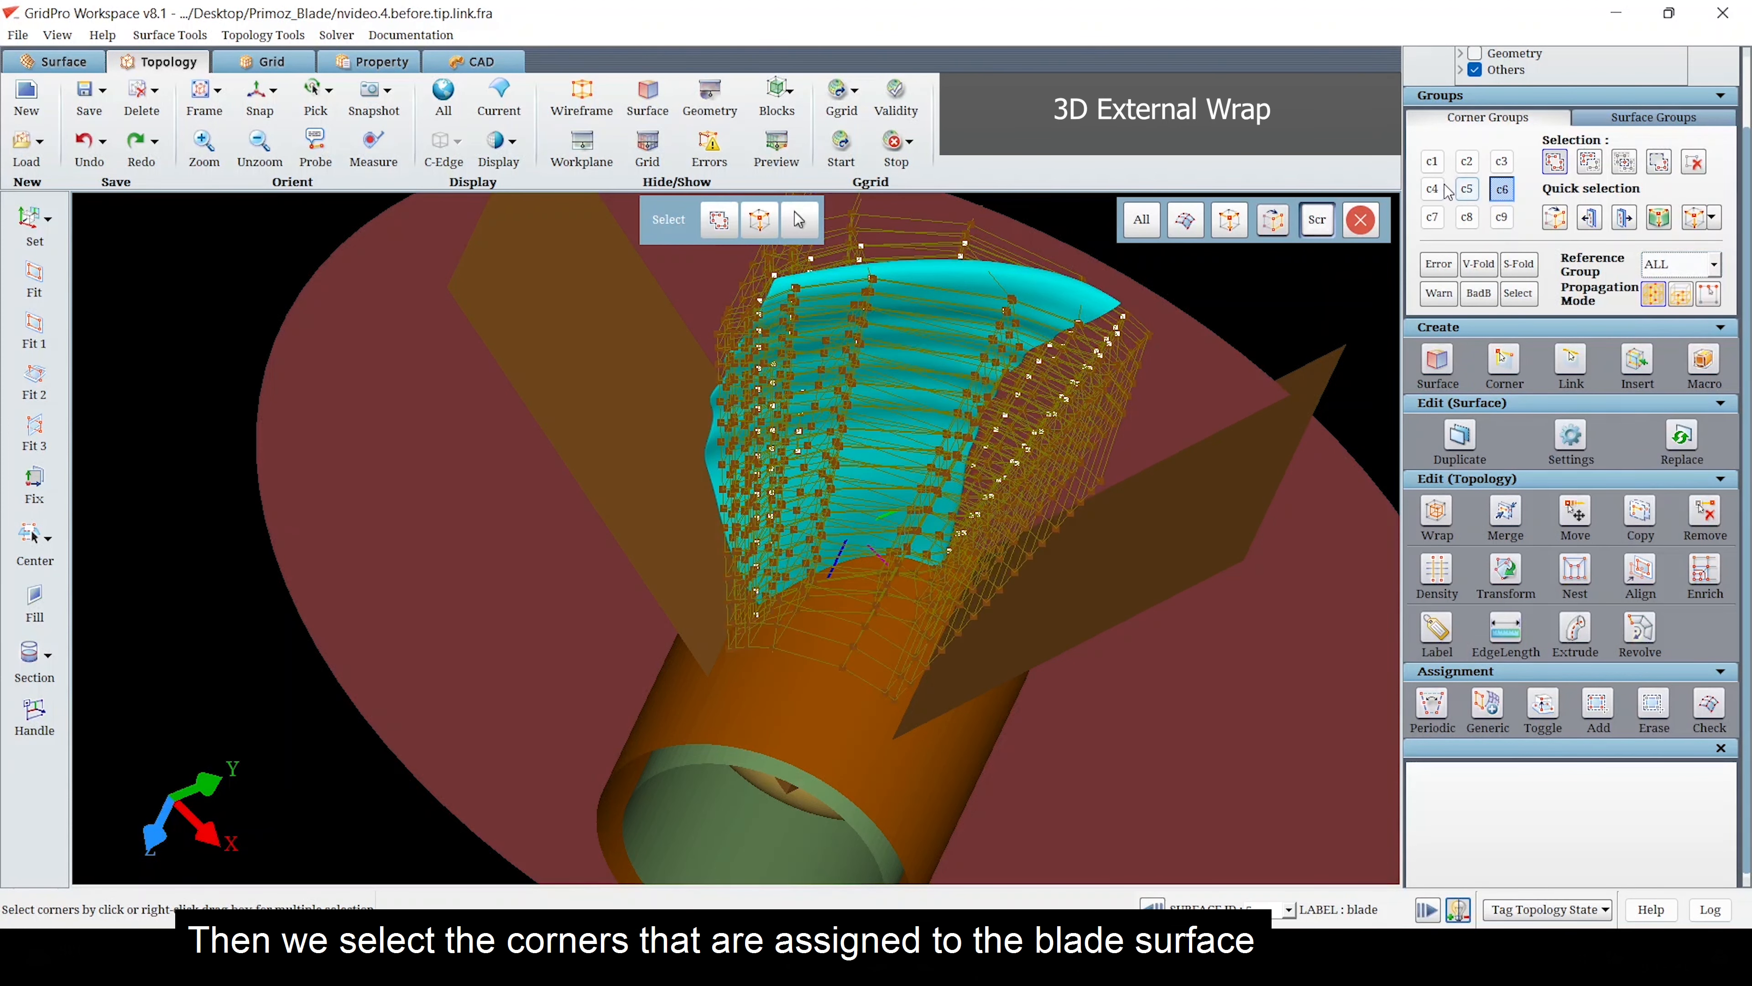
pyautogui.click(1177, 216)
pyautogui.moveTo(1098, 415); pyautogui.dragTo(945, 714)
pyautogui.scroll(3, 949, 715)
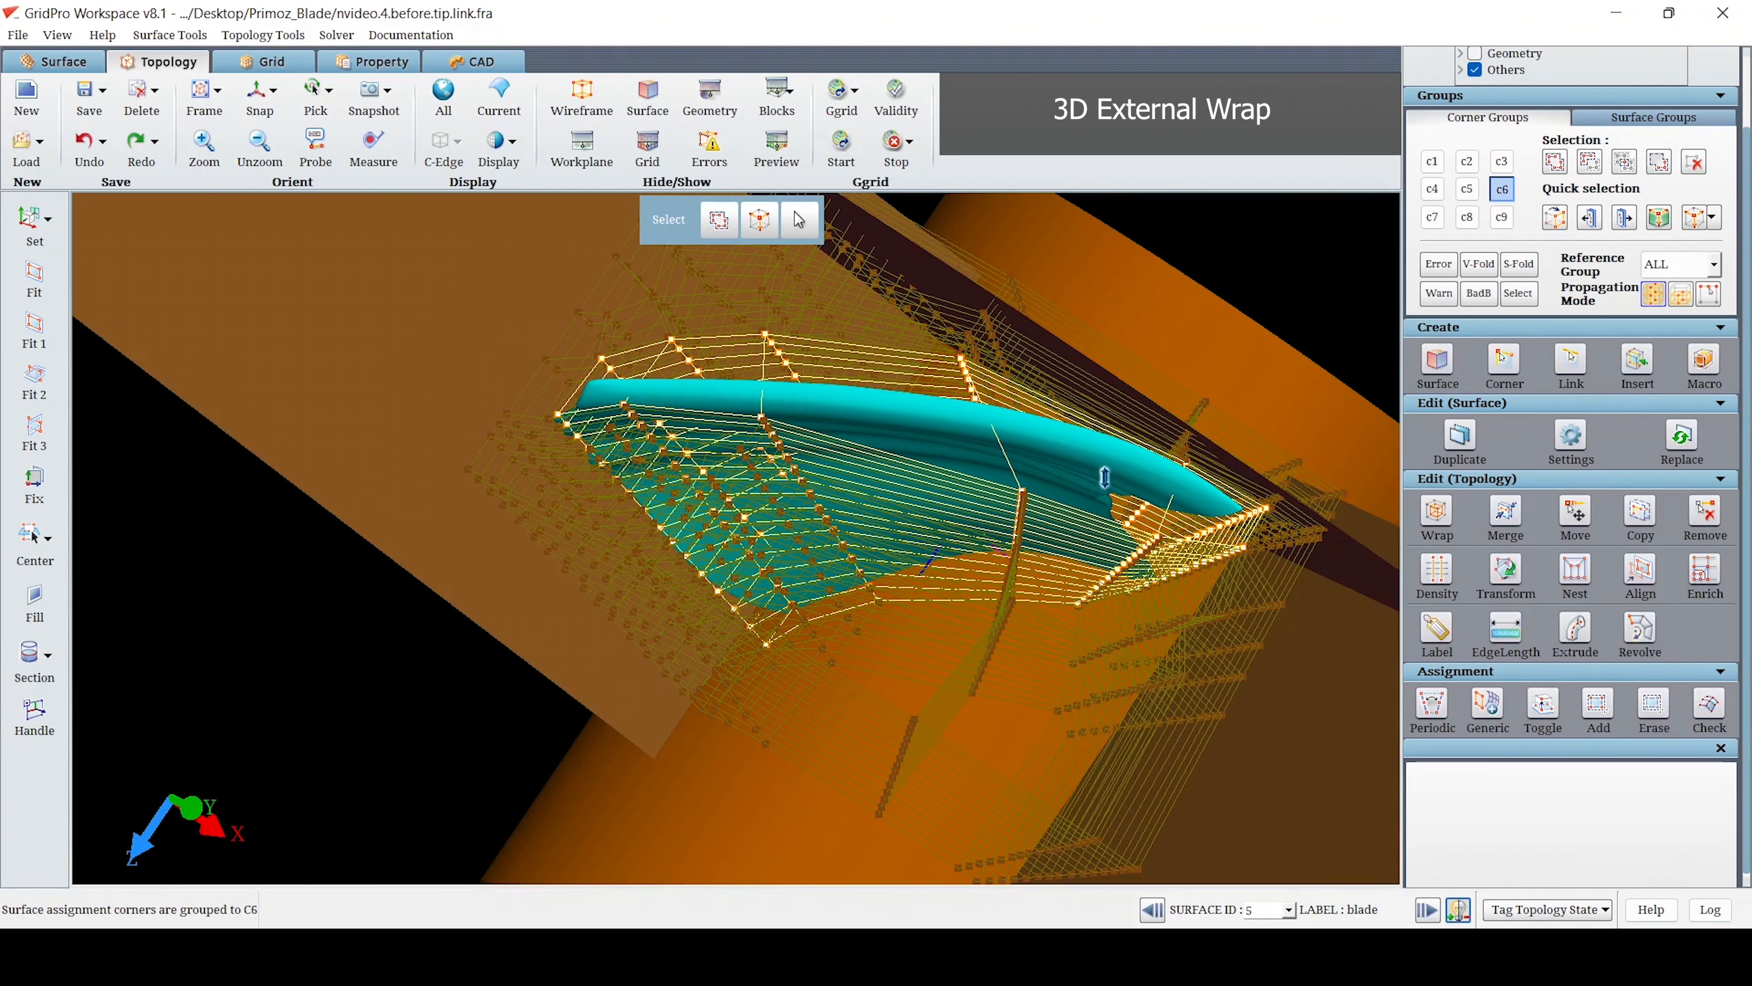
# - Wrap corner group c6 around the blade with external faces and a wrap position of 1 percent
pyautogui.click(1437, 514)
pyautogui.scroll(-4, 1574, 742)
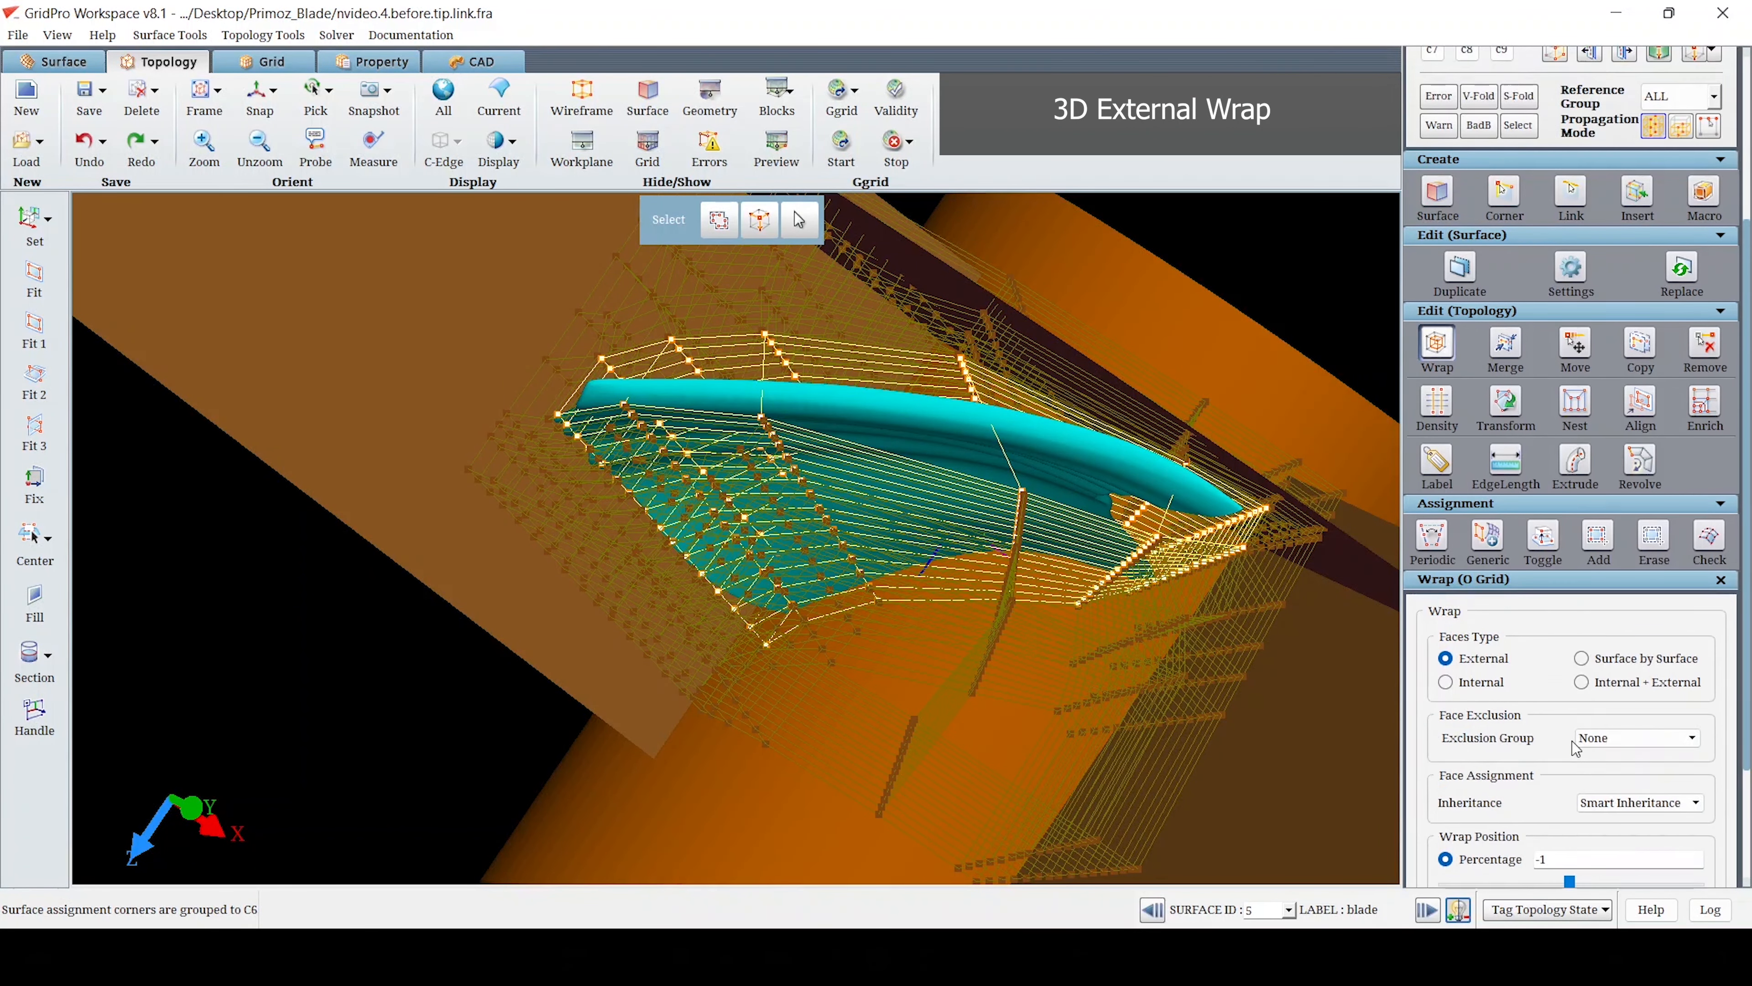
pyautogui.doubleClick(1569, 748)
pyautogui.write('1')
pyautogui.scroll(-1, 1659, 670)
pyautogui.click(1662, 840)
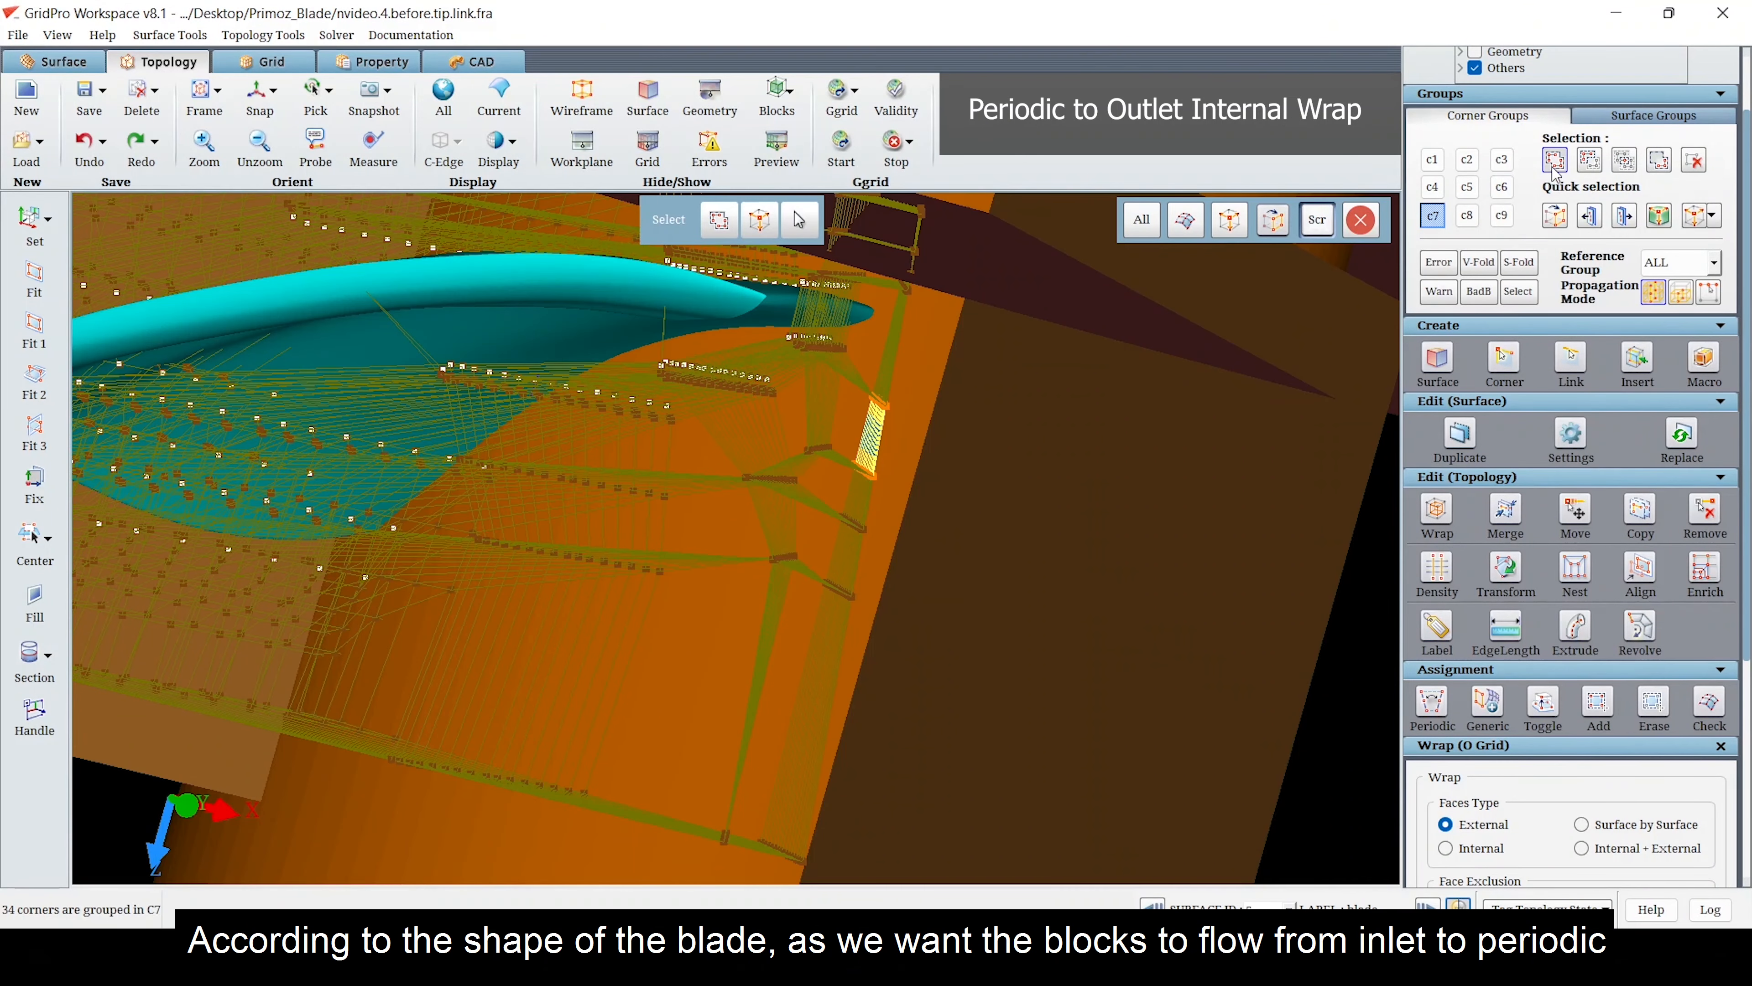
# - Pick the layer adjacent to the grouped c7 corners to follow the sheet running along the blade
pyautogui.click(1552, 166)
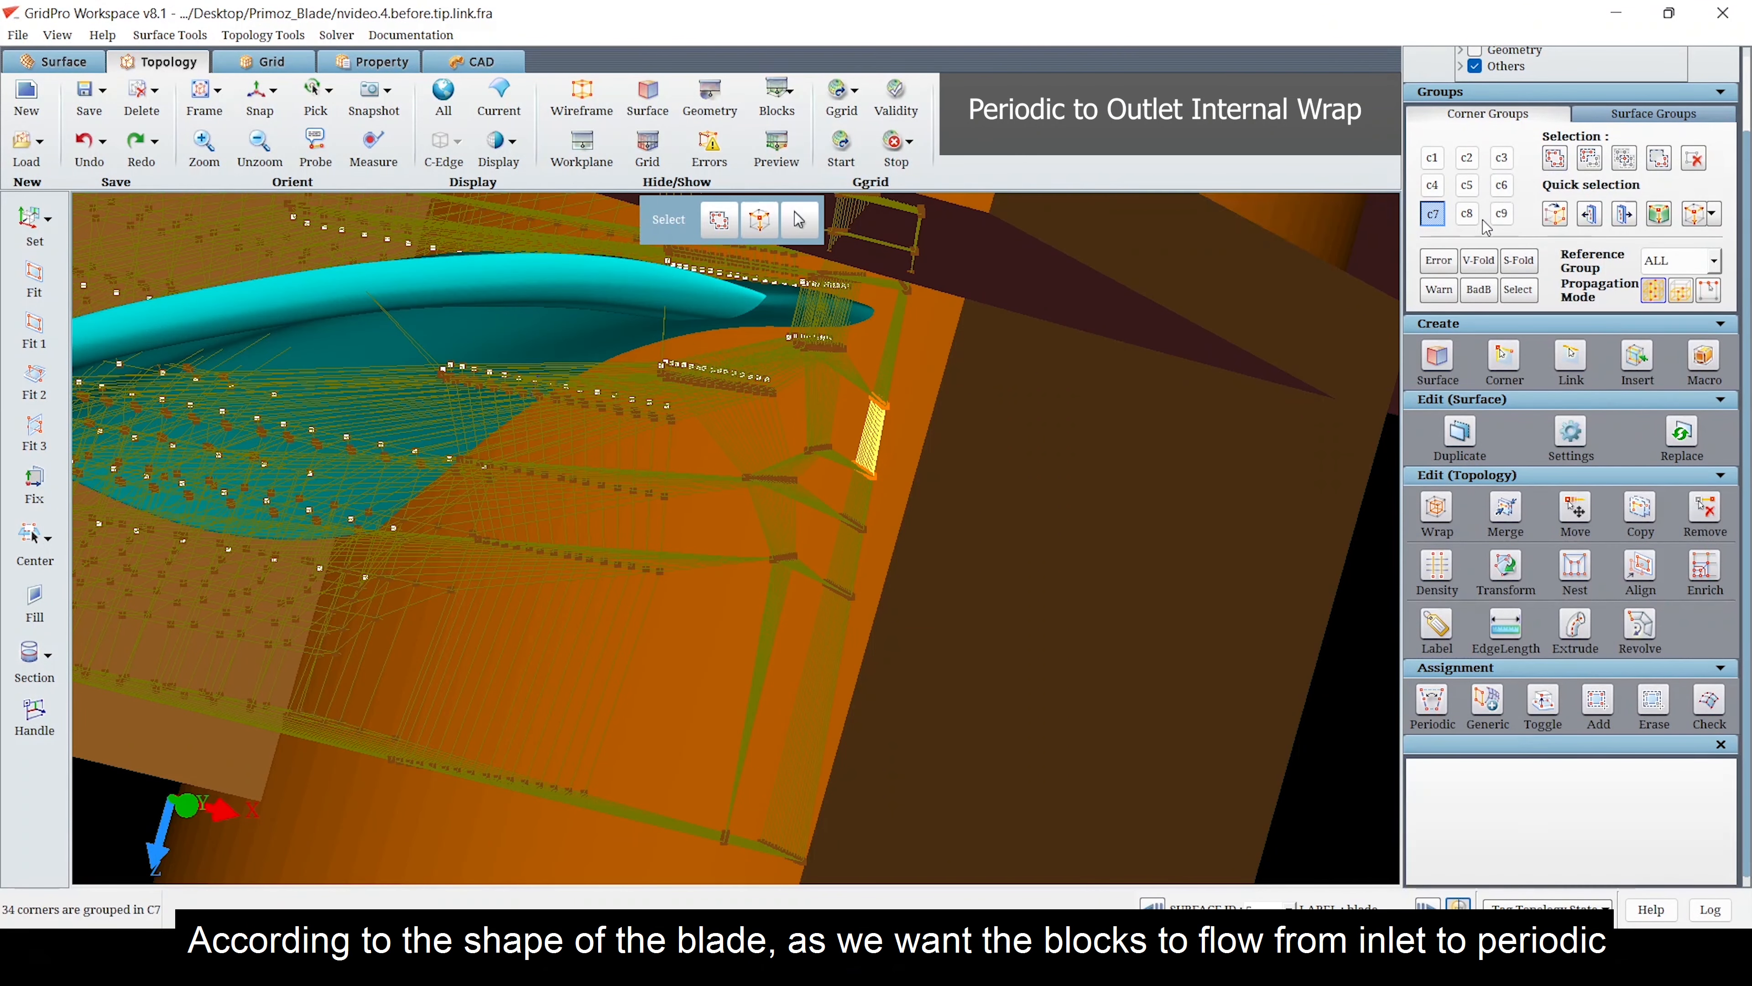
pyautogui.click(873, 447)
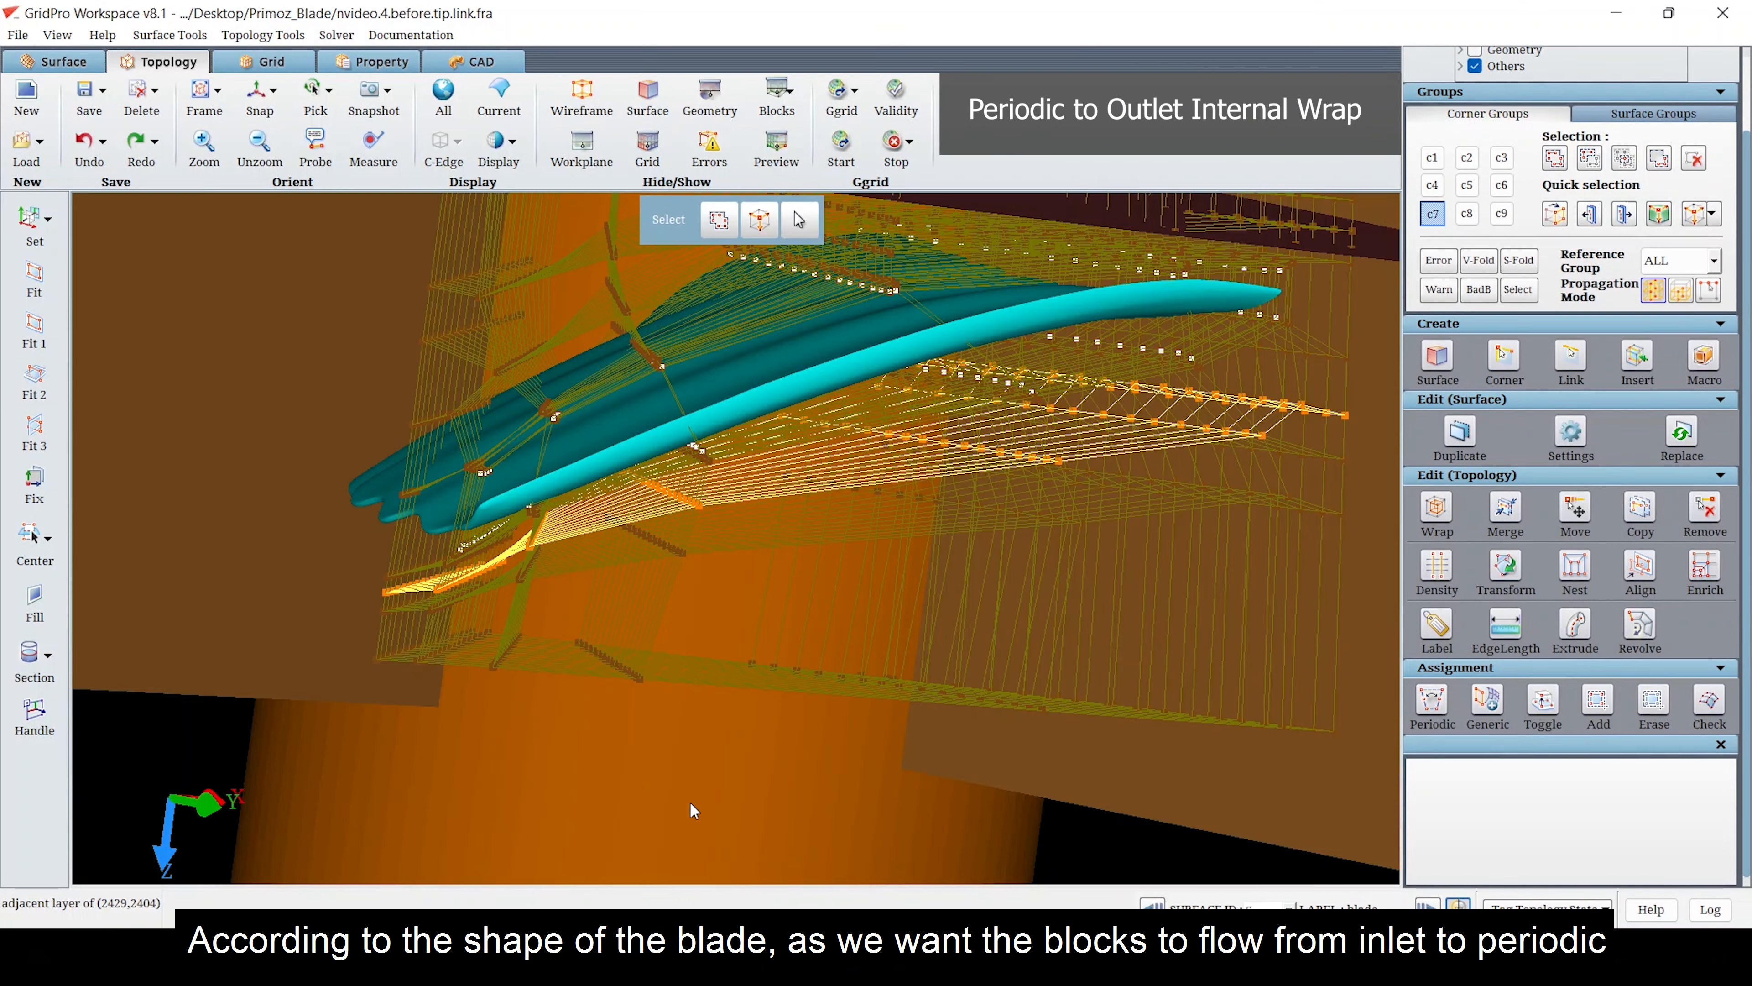
# - Build corner group c8 from the adjacent sheet layers running from the periodic side toward the outlet
pyautogui.click(1467, 214)
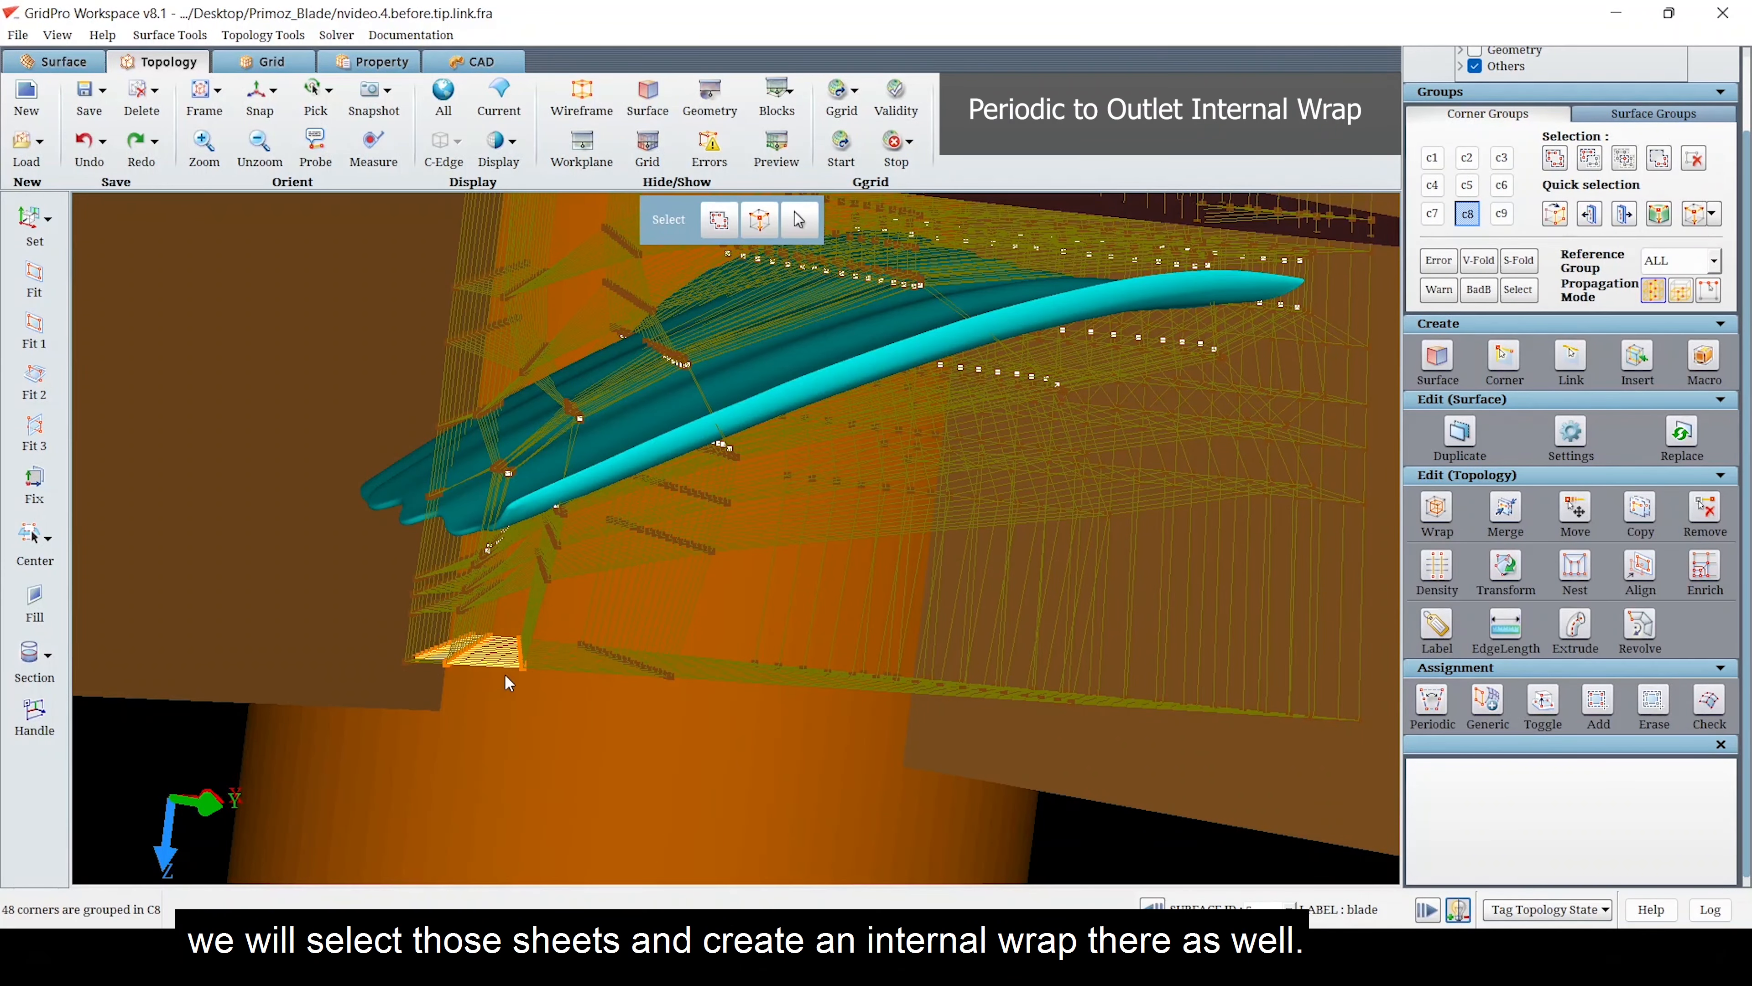
pyautogui.press('s')
pyautogui.click(508, 666)
pyautogui.scroll(-2, 616, 730)
pyautogui.moveTo(618, 731); pyautogui.dragTo(727, 743)
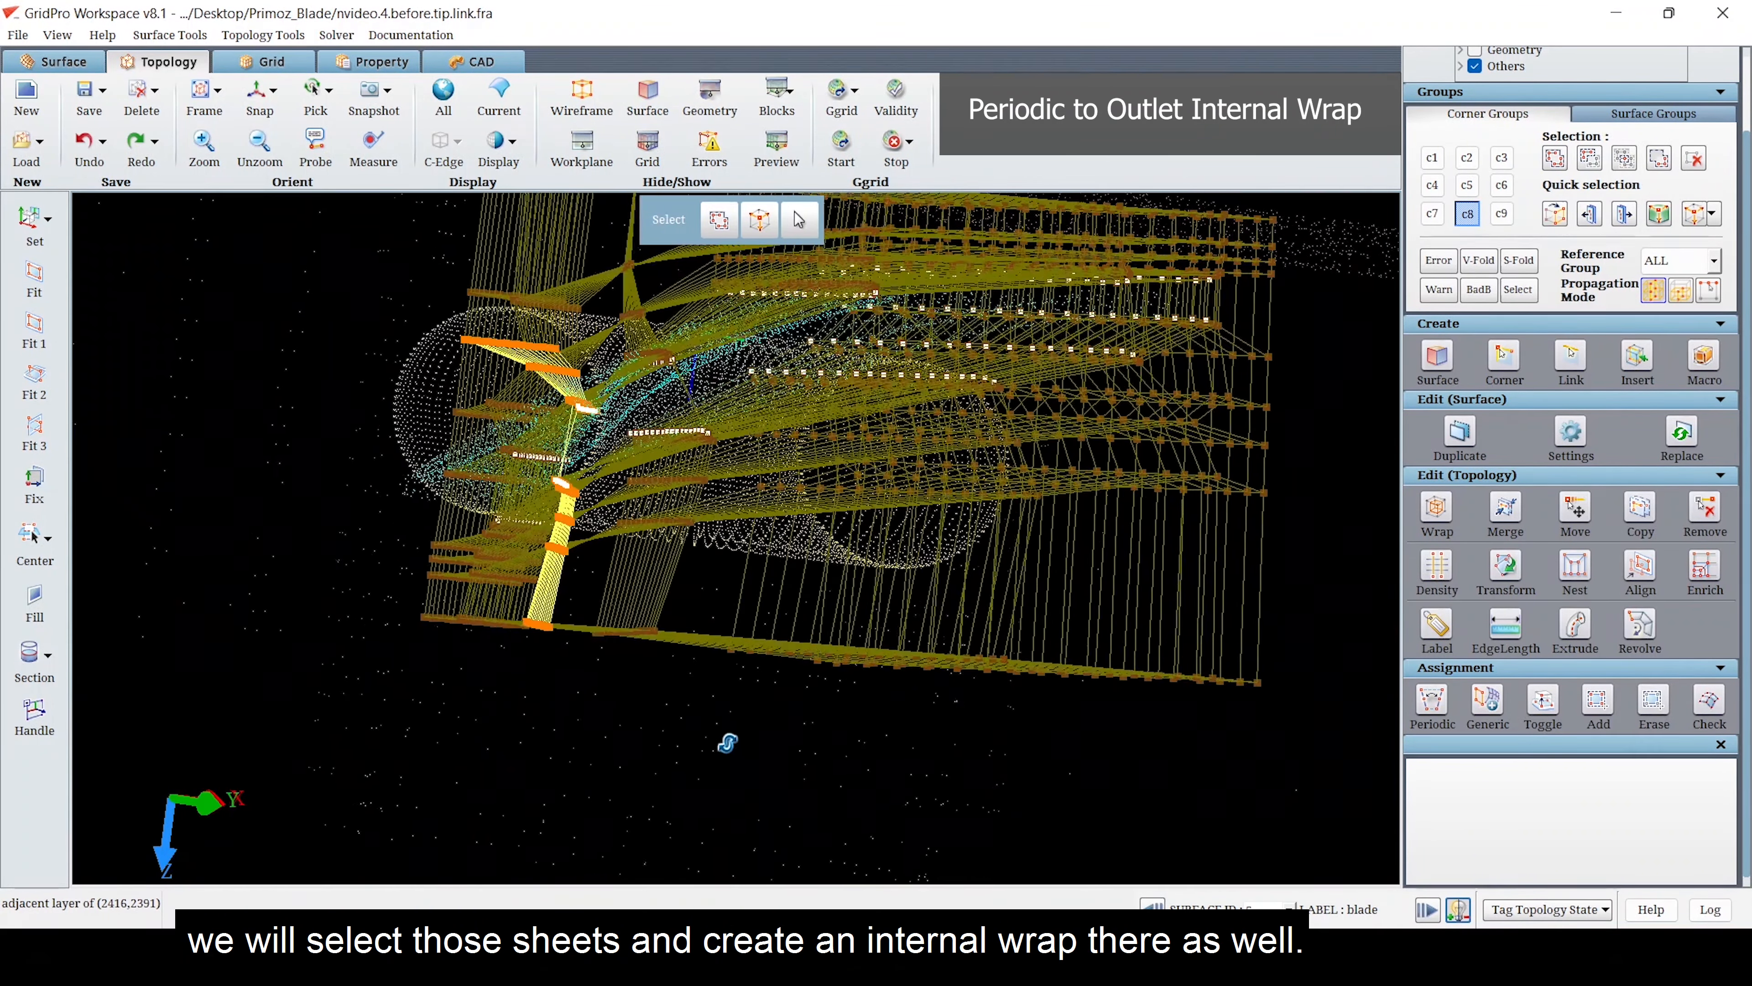
pyautogui.click(1433, 216)
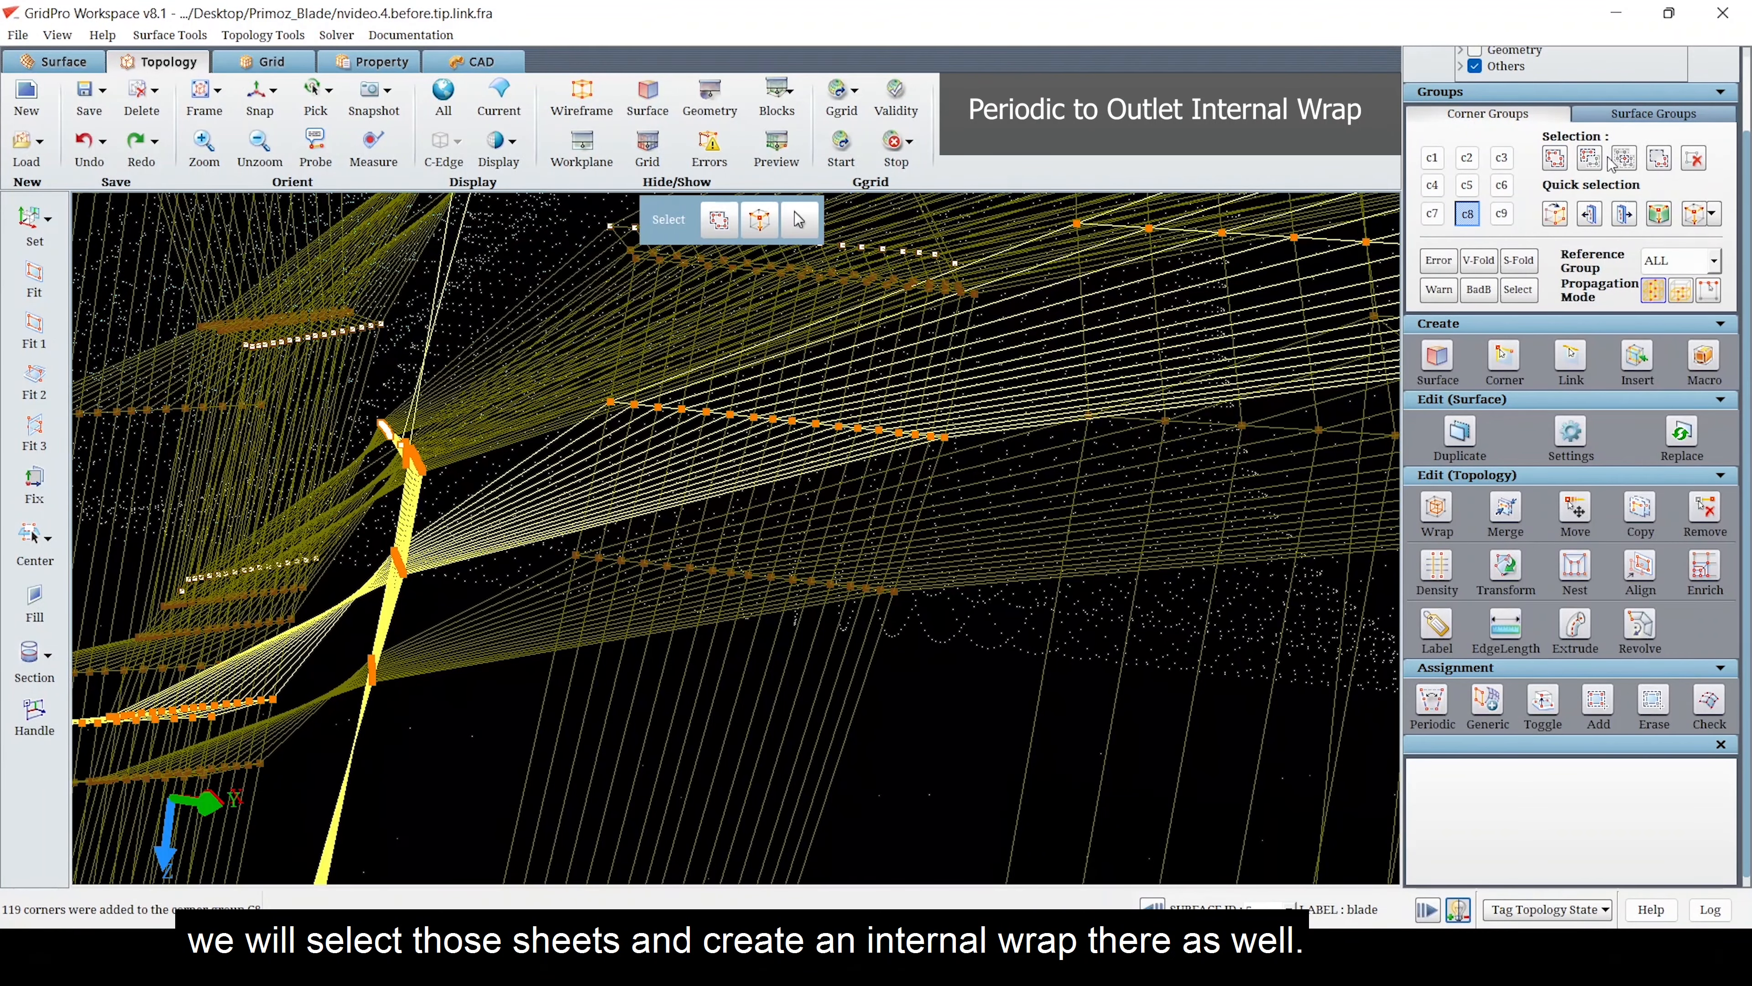
pyautogui.click(1593, 160)
pyautogui.click(410, 491)
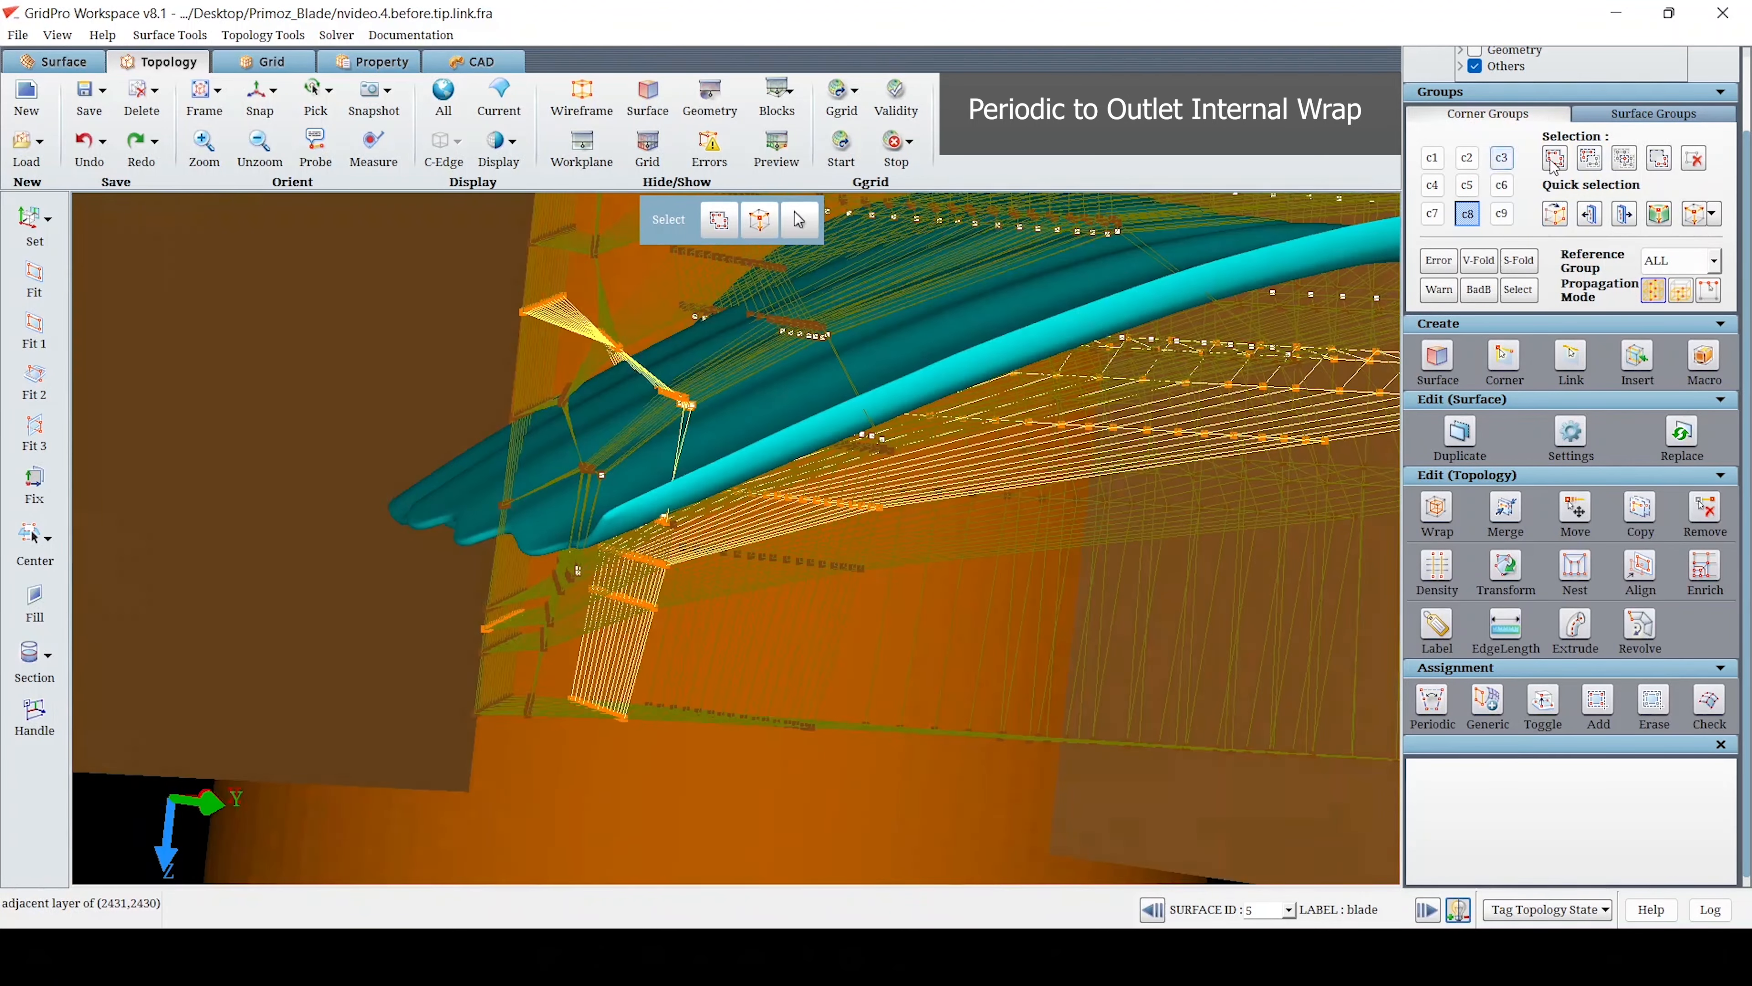
# - Remove the corners outside the periodic-to-outlet path from corner group c8
pyautogui.click(1555, 158)
pyautogui.moveTo(352, 533); pyautogui.dragTo(544, 673)
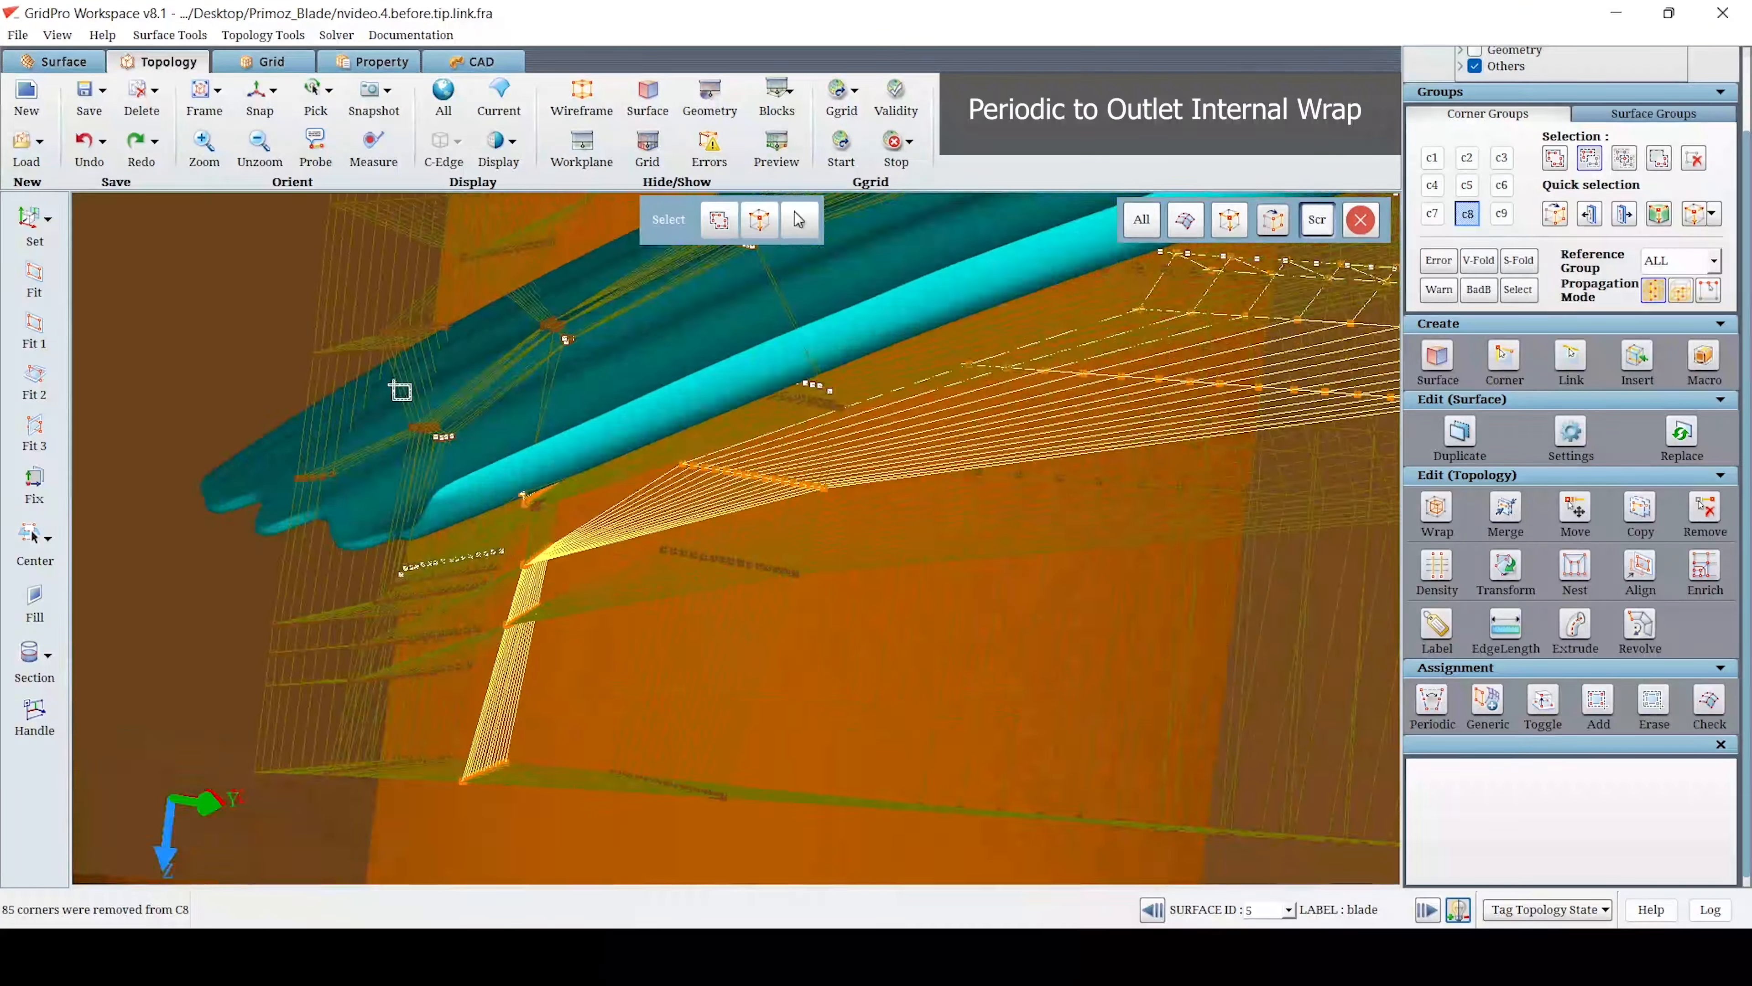
pyautogui.moveTo(400, 391); pyautogui.dragTo(590, 505)
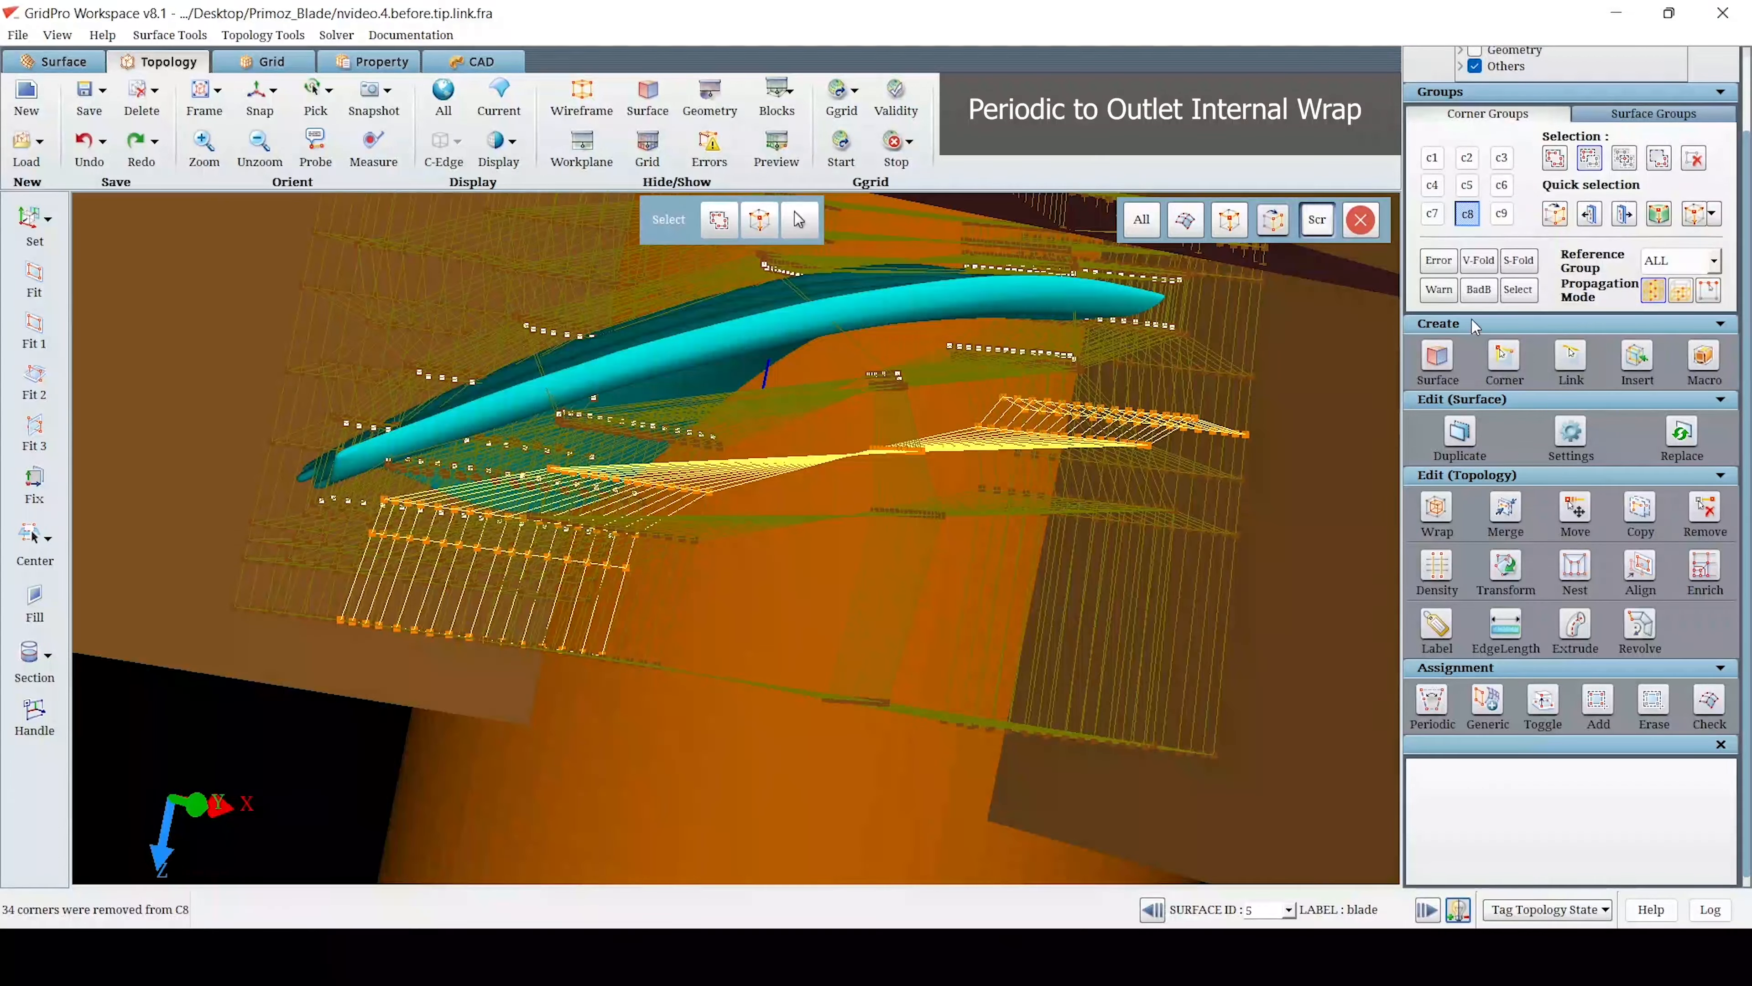
# - Wrap corner group c8 with internal faces at a wrap position of 1 percent, with Insert Face Group enabled
pyautogui.click(1437, 511)
pyautogui.click(1482, 848)
pyautogui.scroll(-4, 1573, 770)
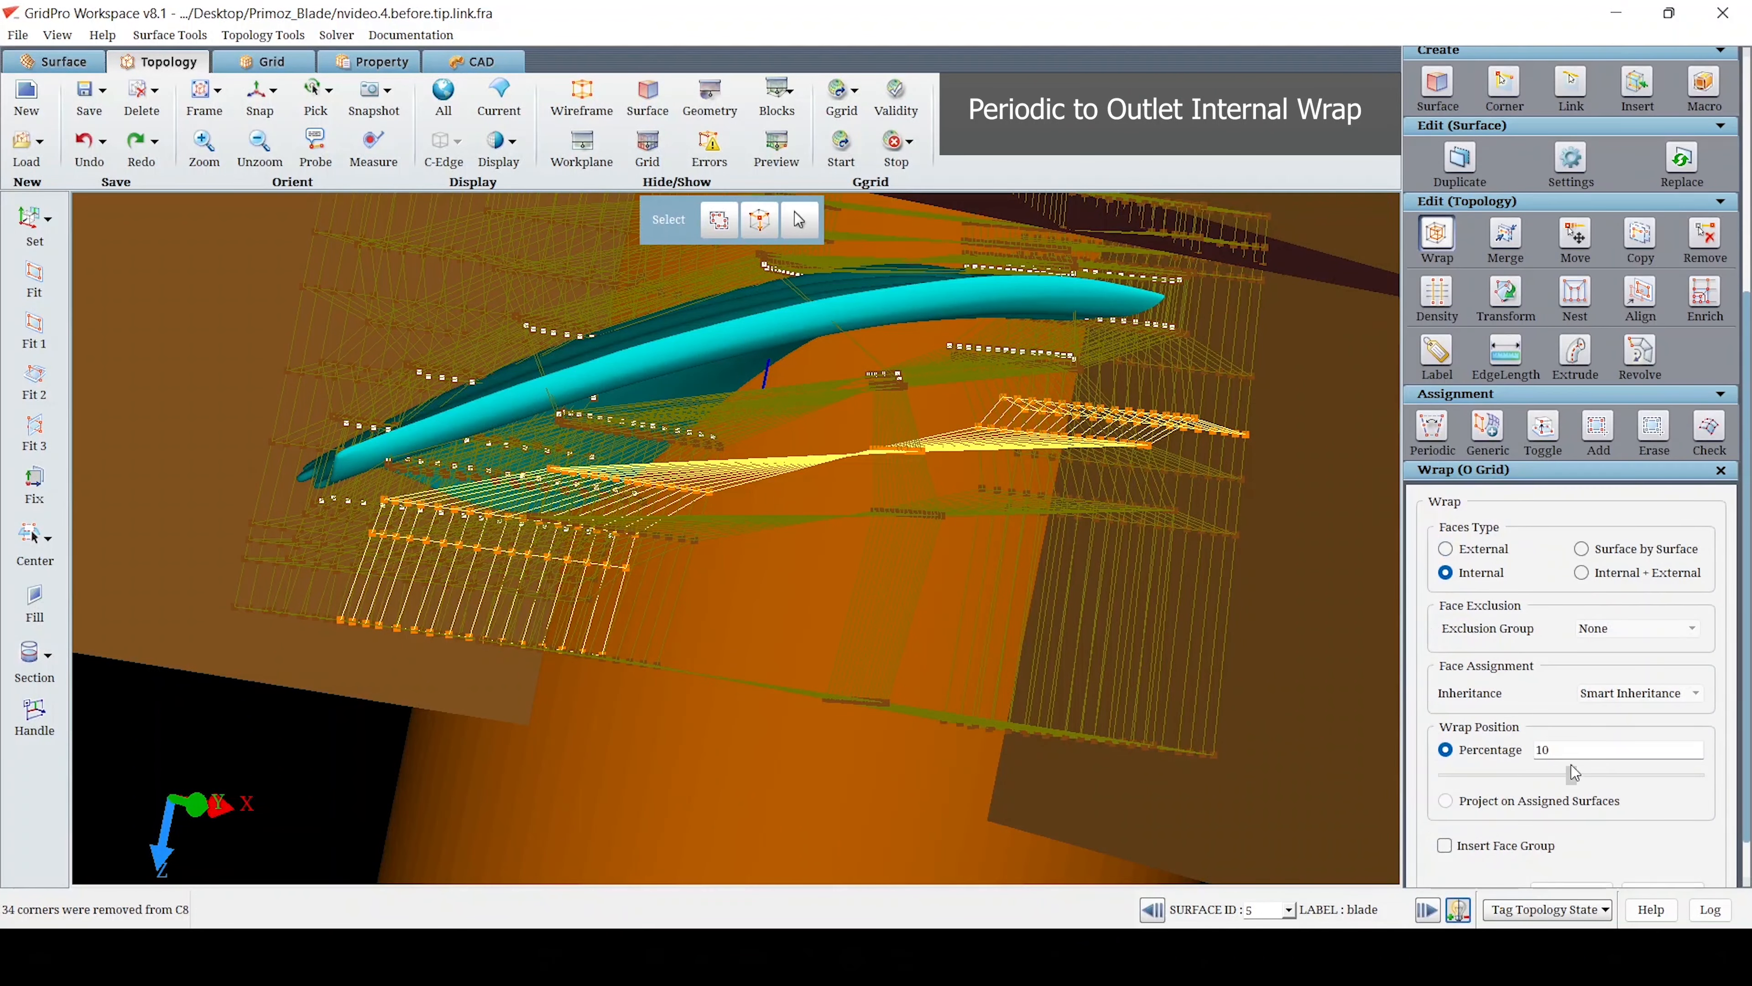
pyautogui.scroll(-1, 1699, 785)
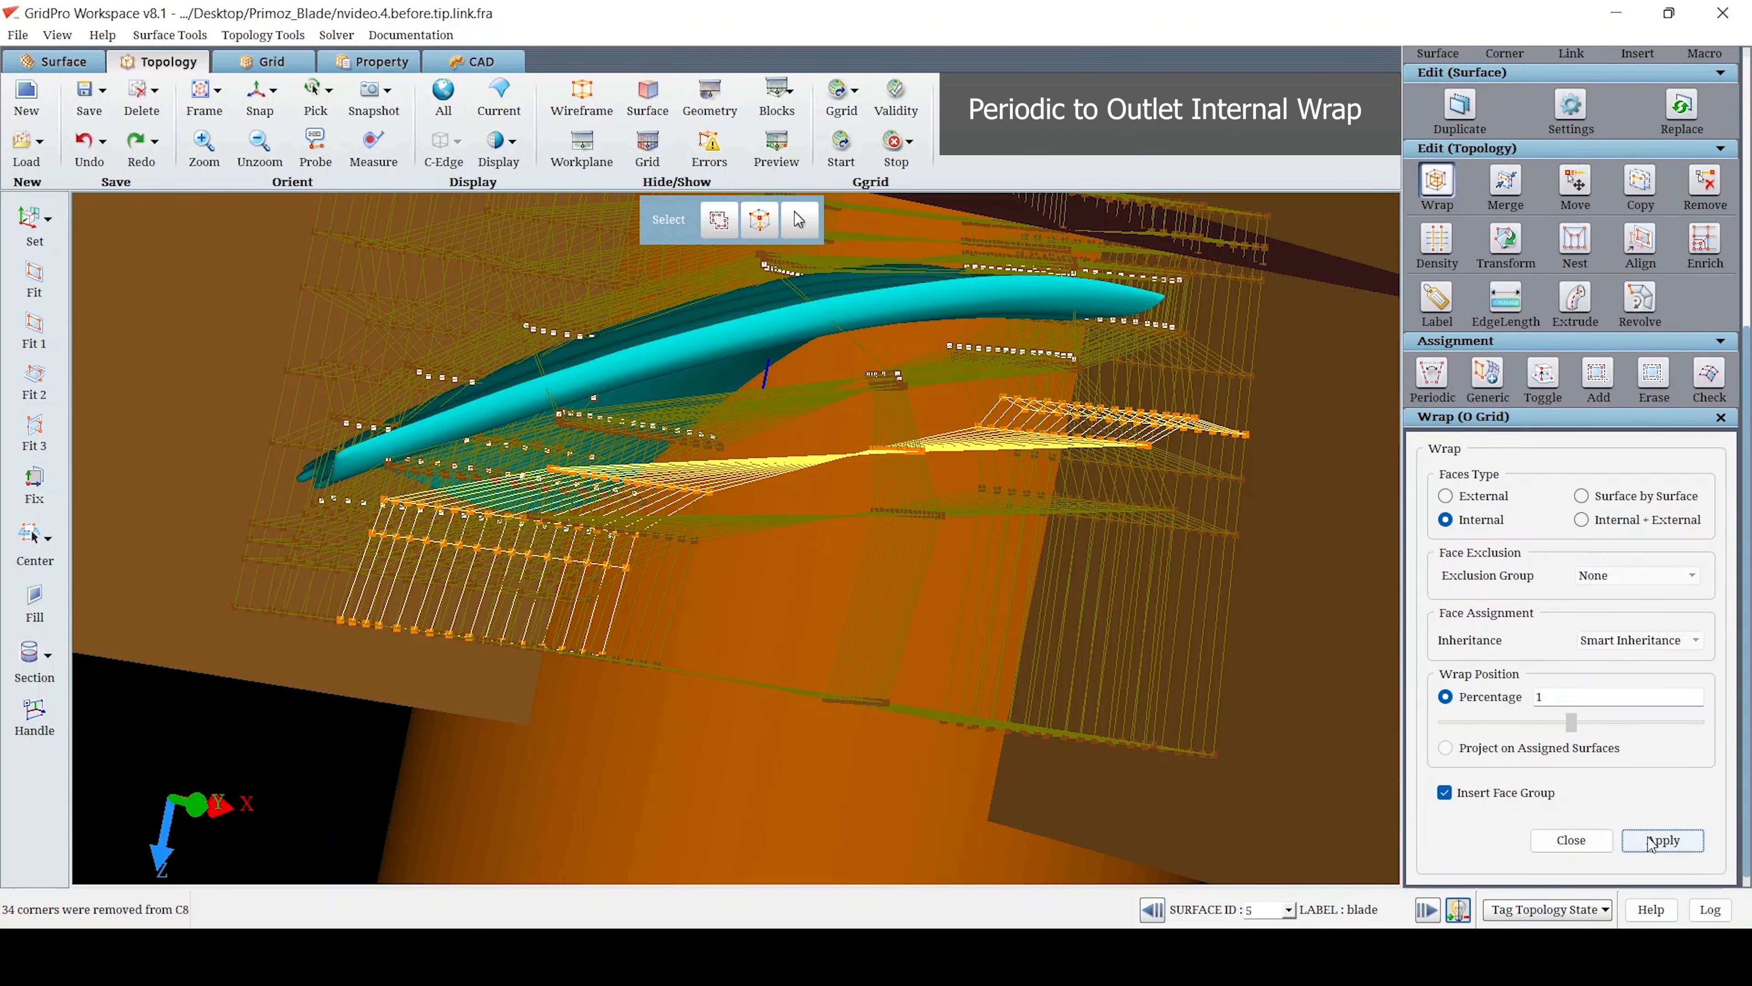
pyautogui.click(1662, 840)
pyautogui.scroll(5, 758, 639)
pyautogui.scroll(-6, 868, 660)
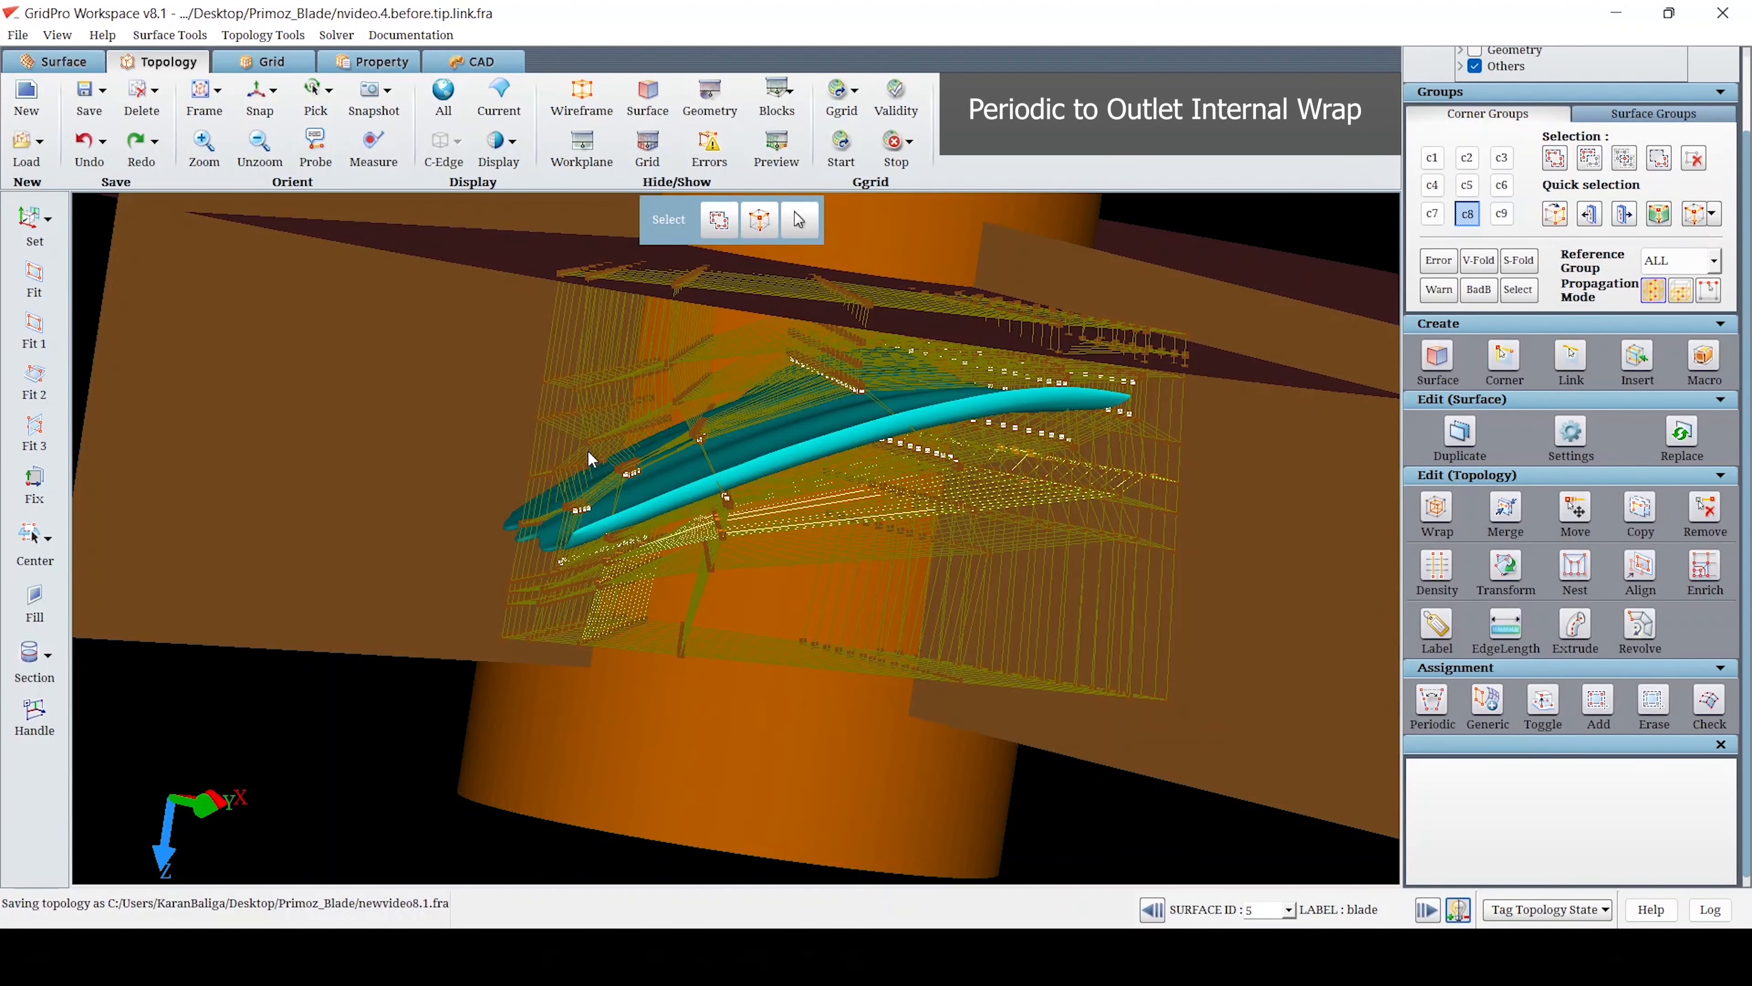
# - Regroup c7 with corners on the inlet side and pick their adjacent sheet layer running along the blade toward the outlet
pyautogui.press('7')
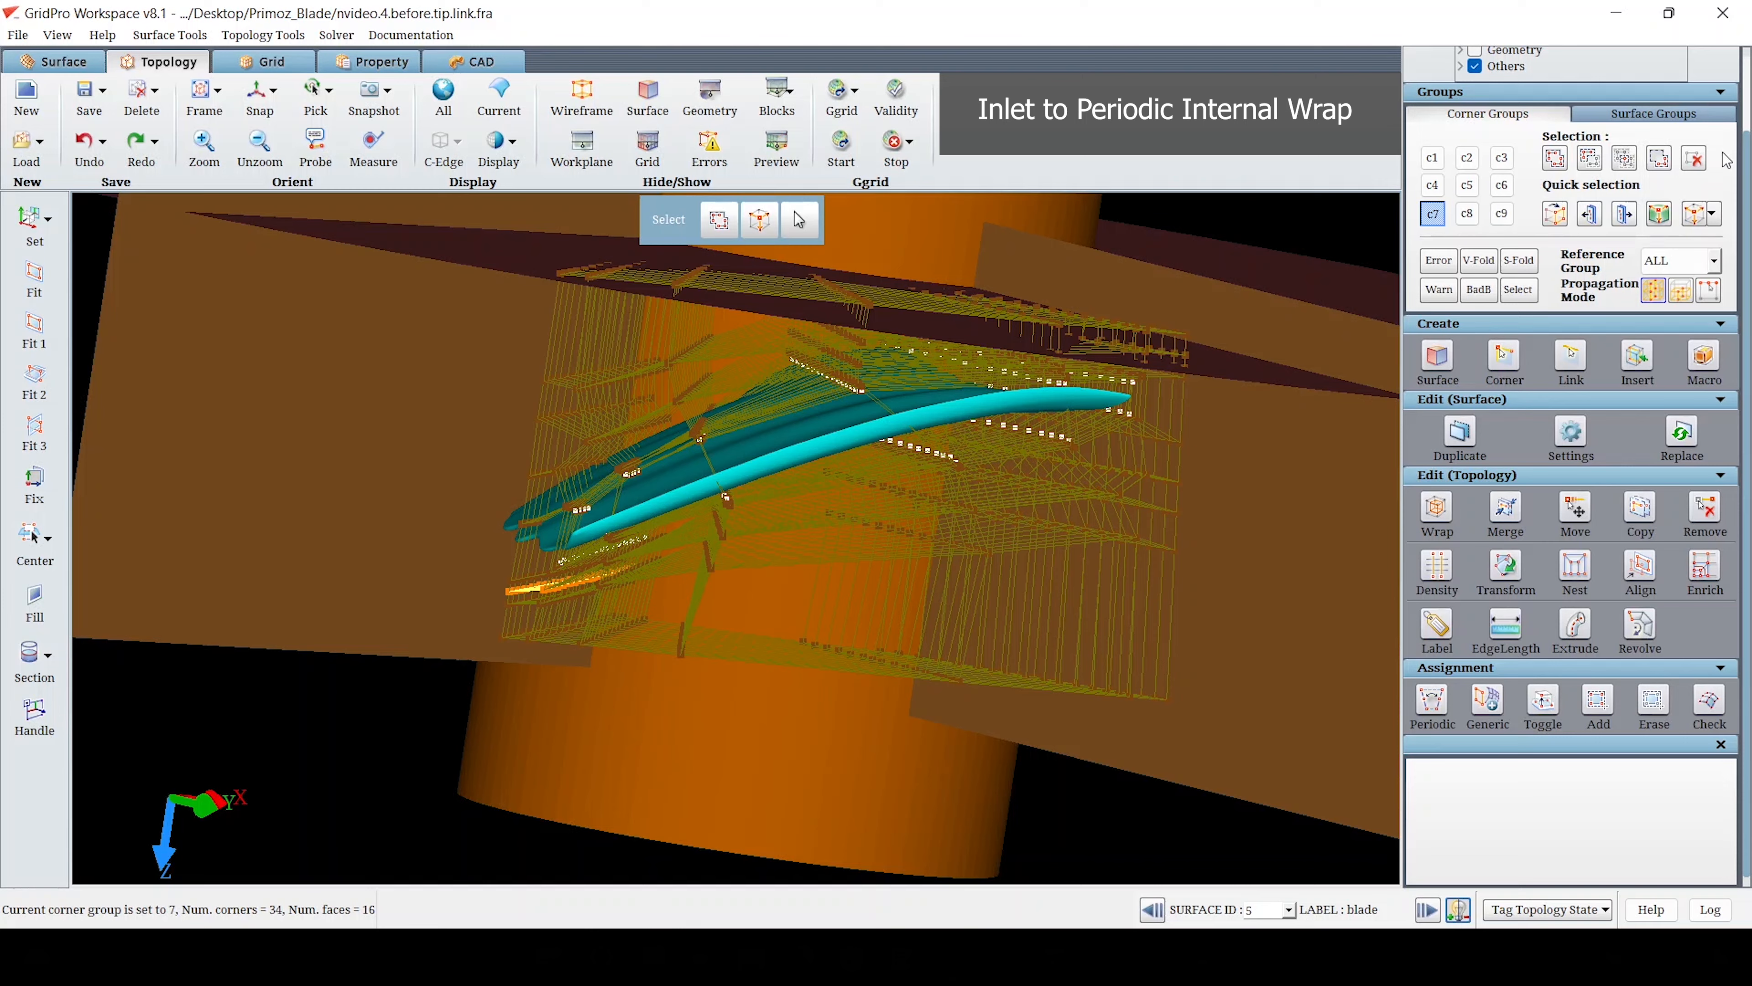
pyautogui.click(1554, 158)
pyautogui.scroll(5, 397, 228)
pyautogui.moveTo(395, 214); pyautogui.dragTo(504, 396, button='right')
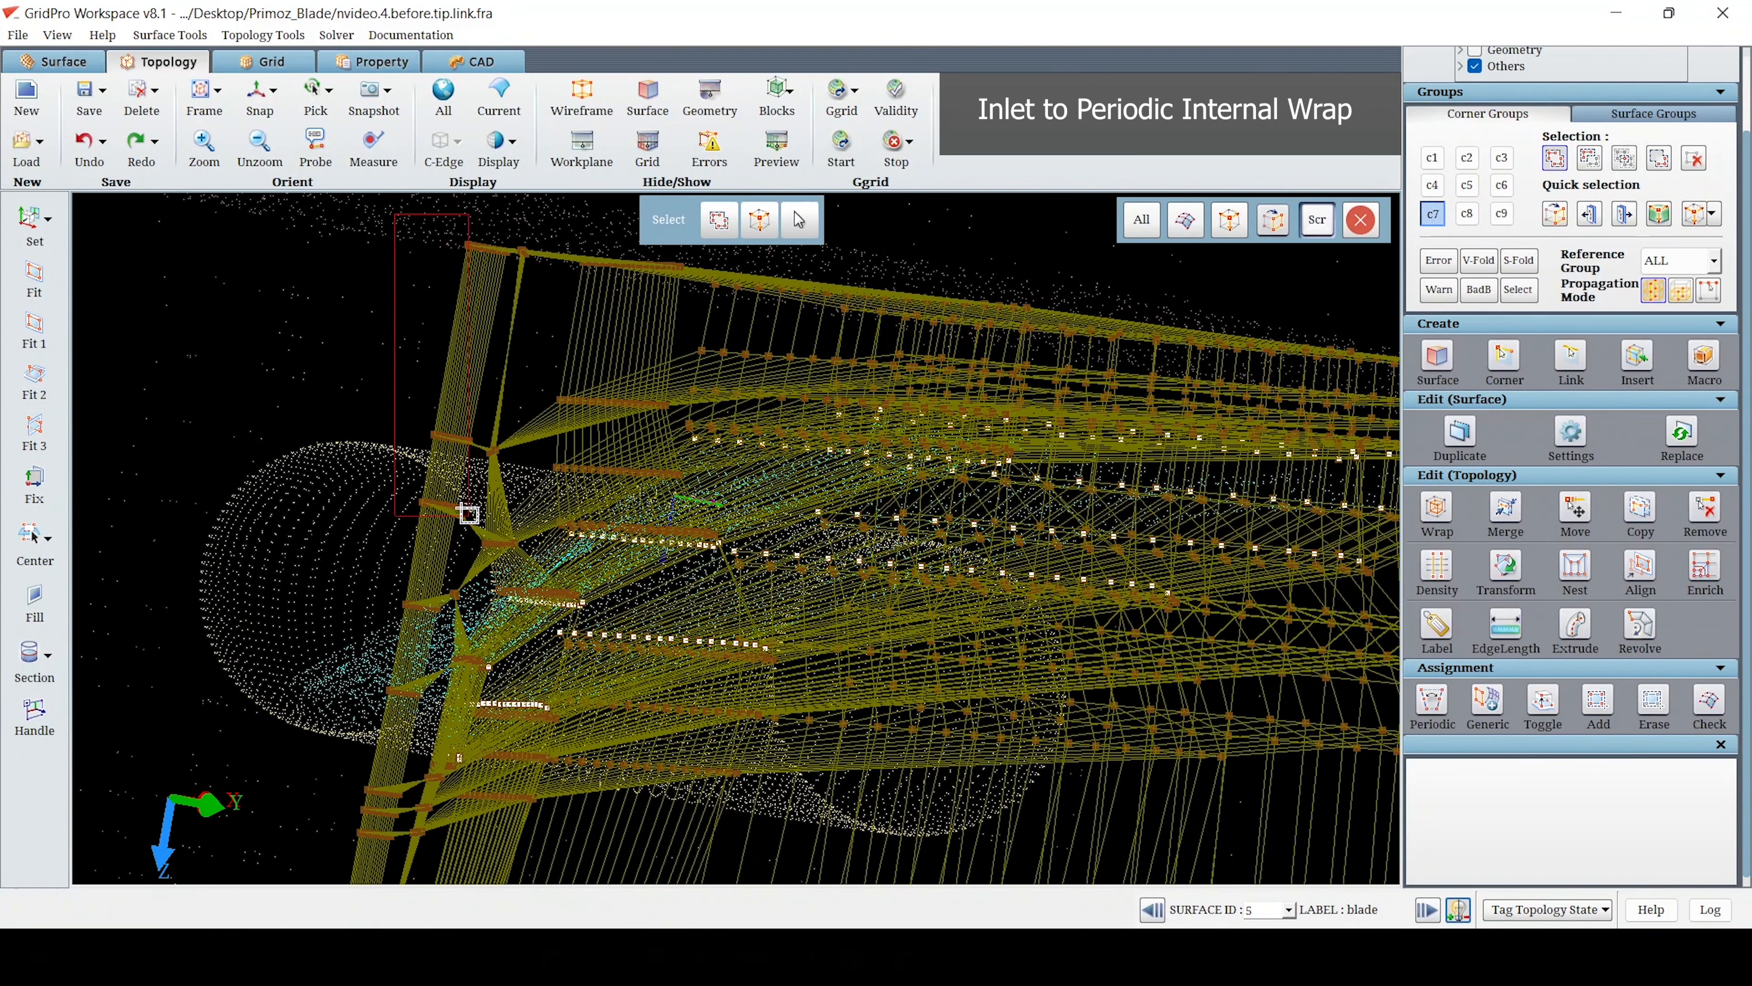
pyautogui.moveTo(465, 536); pyautogui.dragTo(465, 536, button='right')
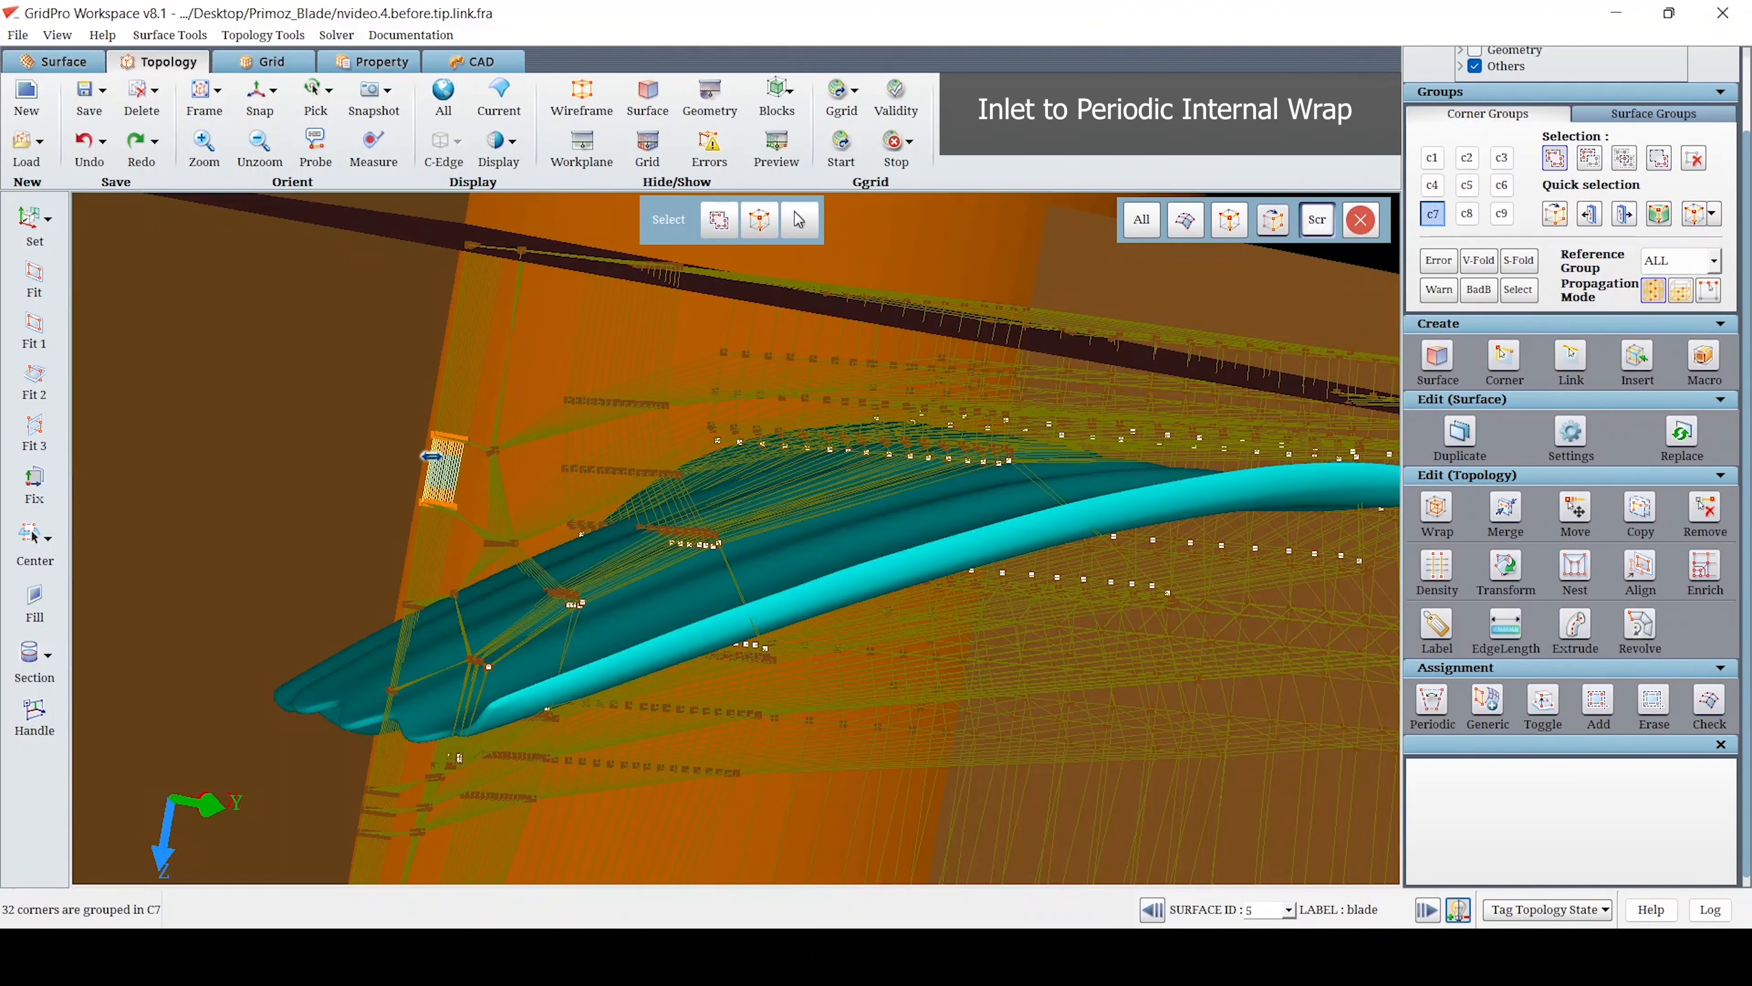
pyautogui.click(1550, 166)
pyautogui.click(426, 455)
pyautogui.scroll(-5, 1166, 595)
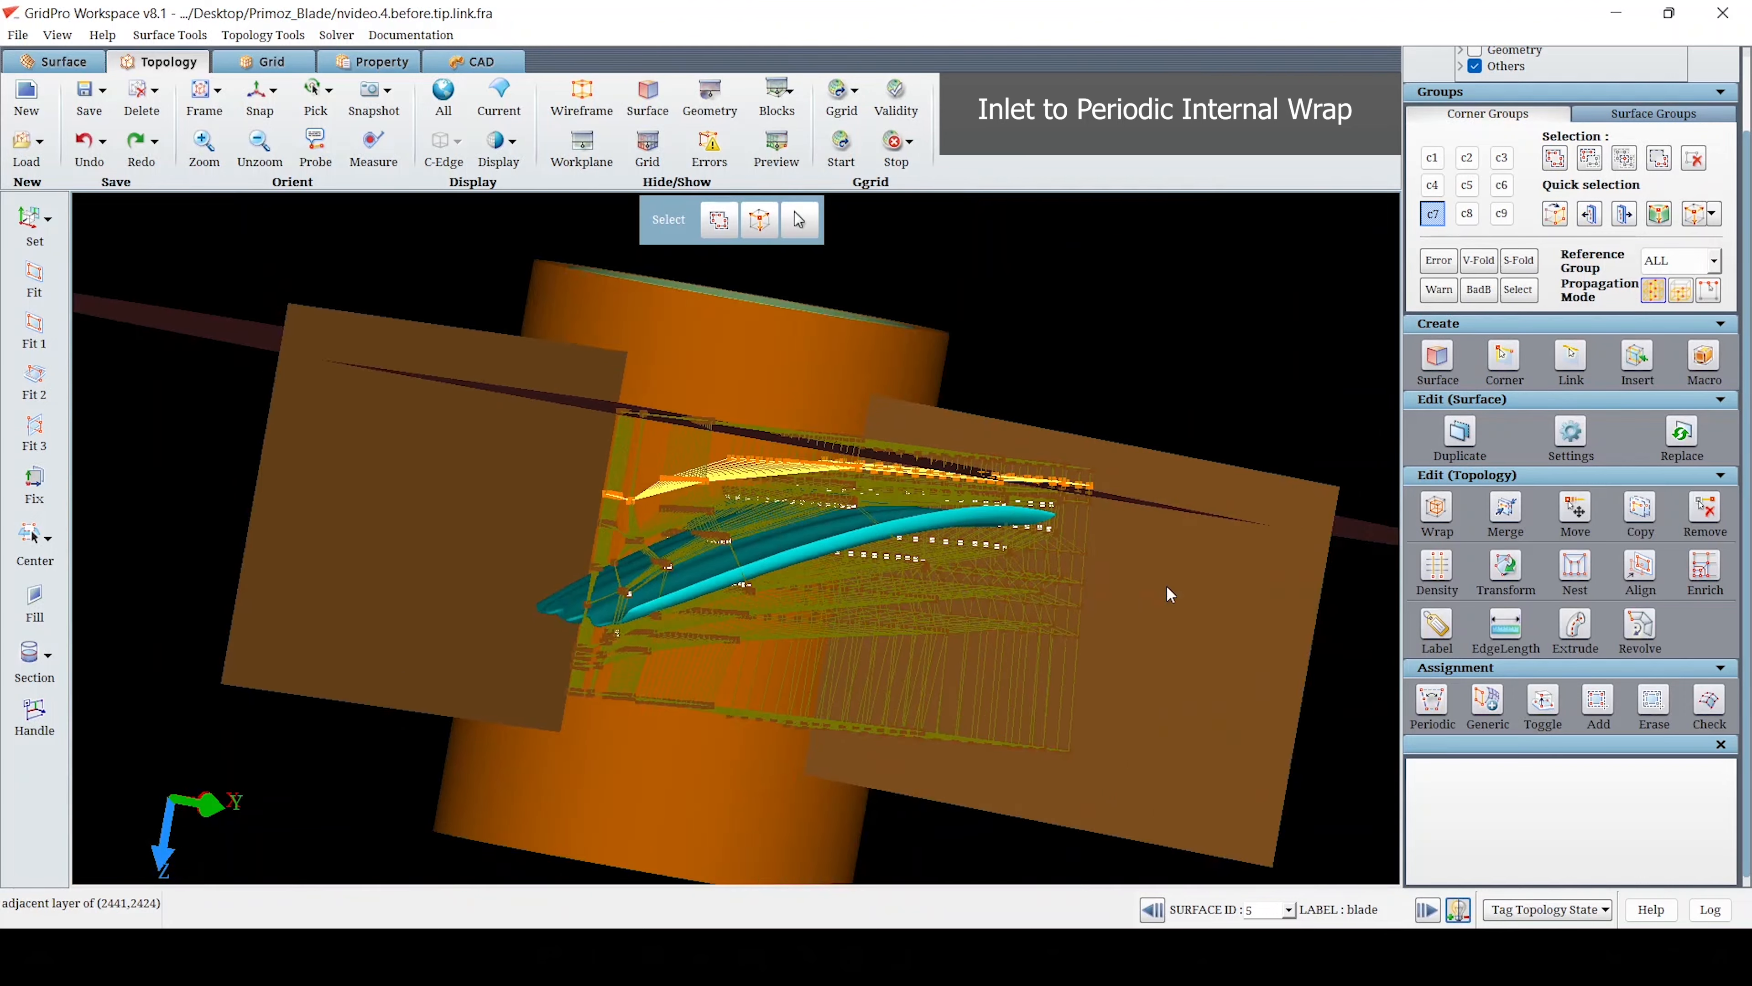
# - Group the corners at the periodic side near the trailing edge into c8 and pick their adjacent crosswise sheet layer
pyautogui.moveTo(1166, 596); pyautogui.dragTo(967, 576)
pyautogui.scroll(5, 967, 576)
pyautogui.click(1467, 215)
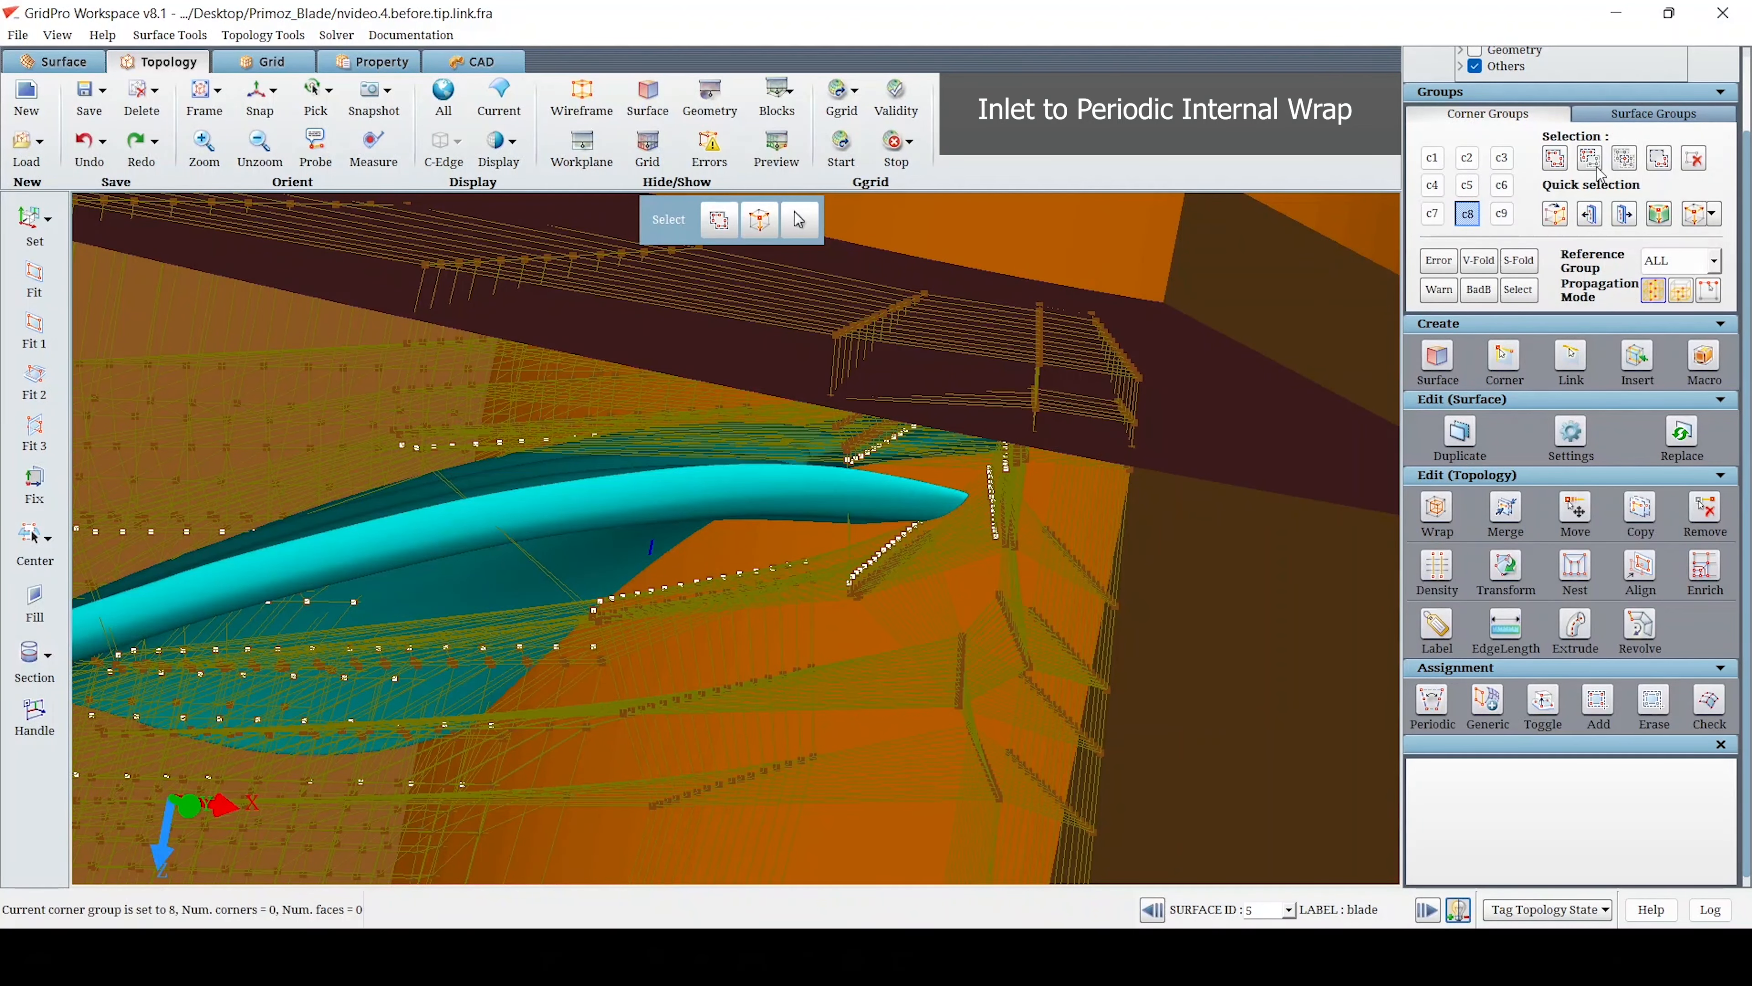
pyautogui.click(1555, 159)
pyautogui.moveTo(1132, 442); pyautogui.dragTo(1187, 387)
pyautogui.moveTo(1231, 281); pyautogui.dragTo(1370, 344, button='right')
pyautogui.moveTo(1035, 293); pyautogui.dragTo(974, 260, button='right')
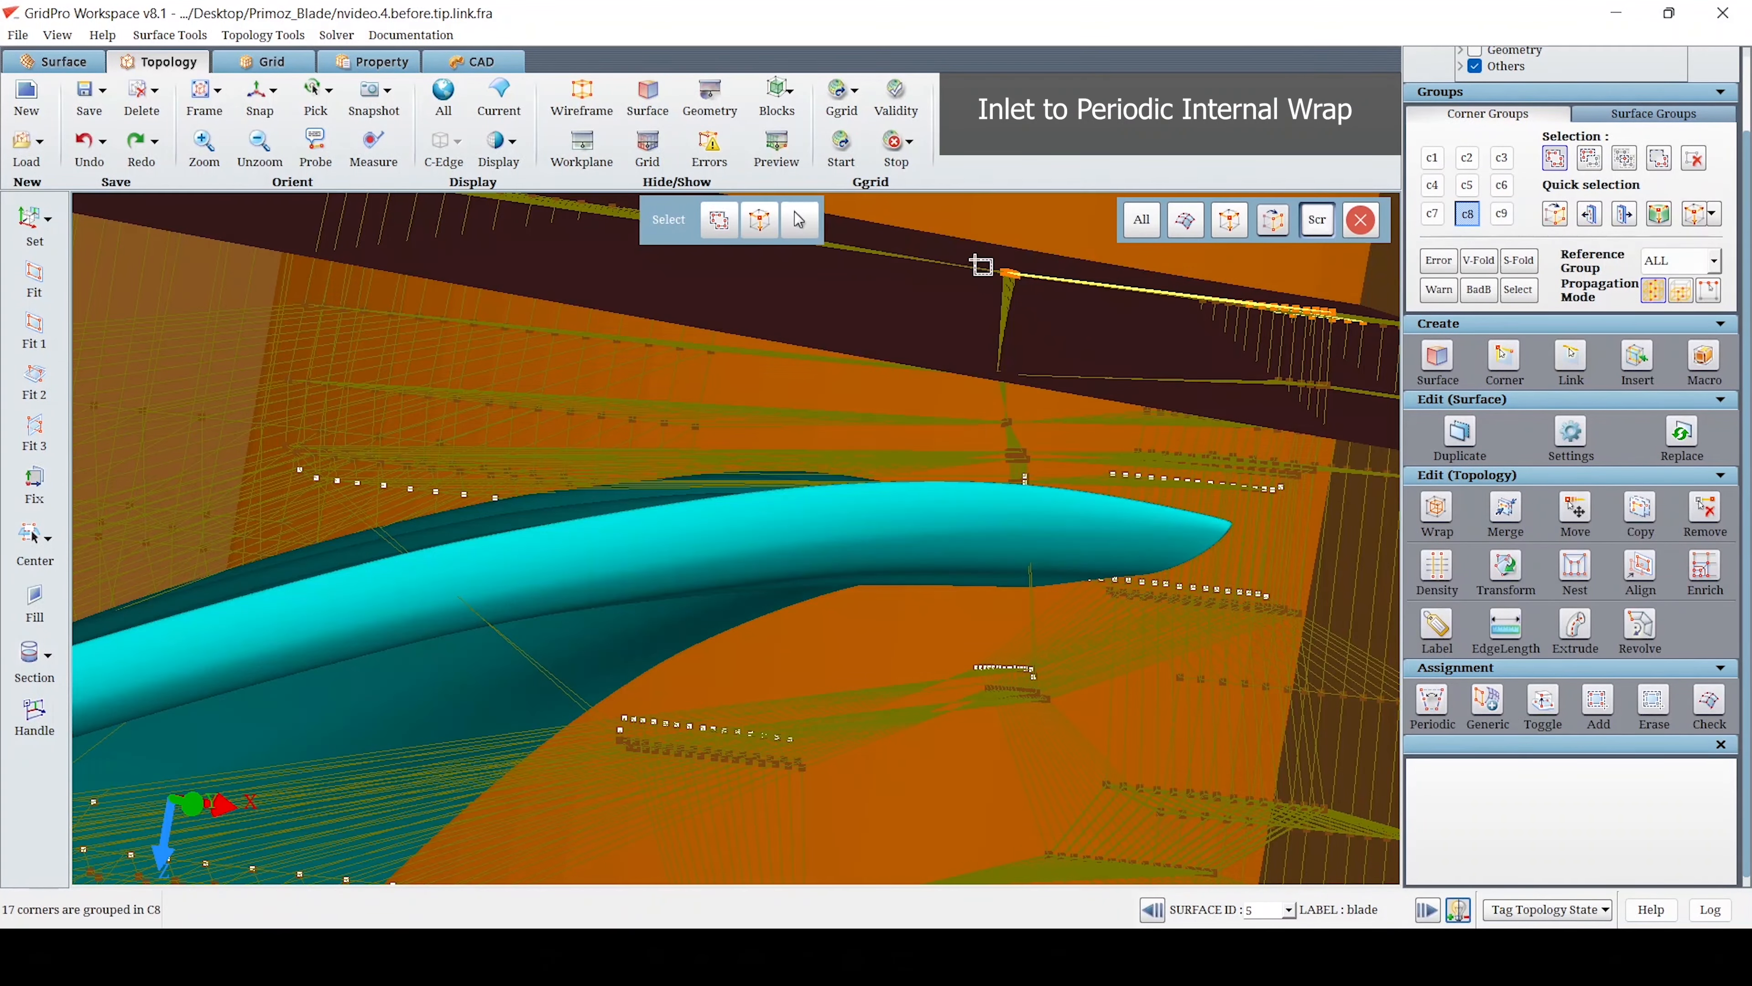
pyautogui.click(1551, 162)
pyautogui.click(1041, 278)
pyautogui.scroll(-5, 1098, 450)
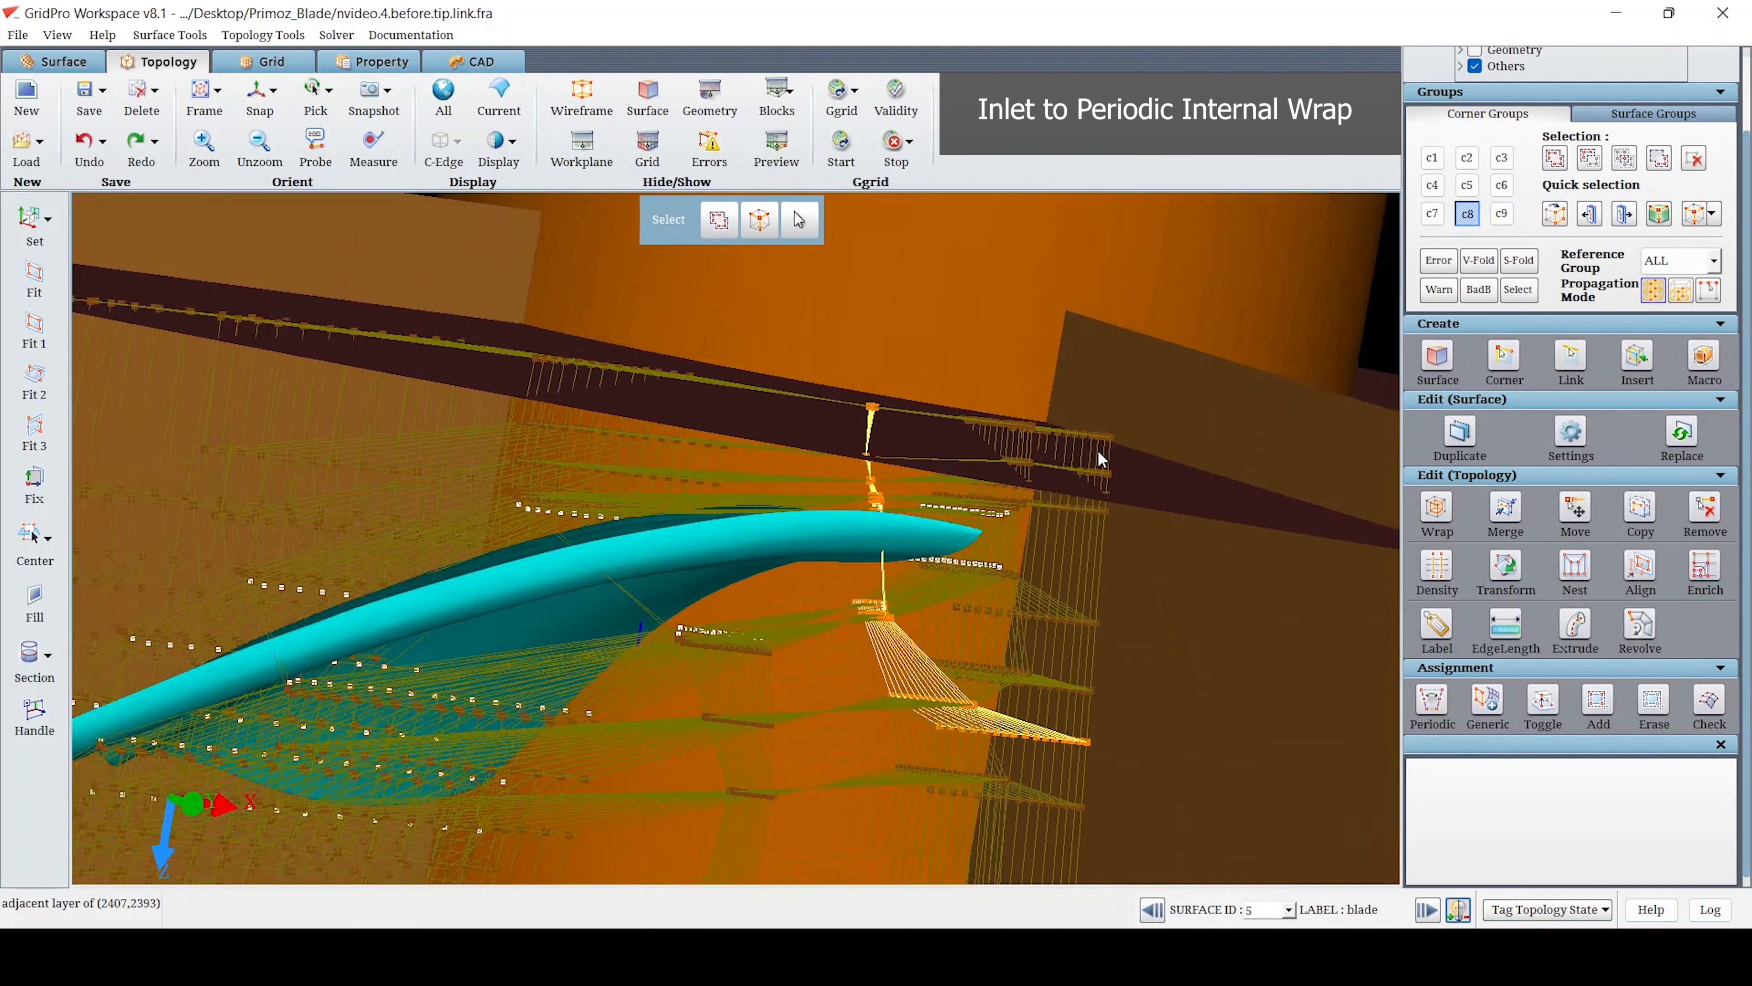
# - Add the inlet-side sheet running along the blade to corner group c8 and pick the adjacent layer joining it to the periodic side
pyautogui.click(1555, 160)
pyautogui.moveTo(172, 438); pyautogui.dragTo(821, 546, button='right')
pyautogui.moveTo(1131, 383); pyautogui.dragTo(1087, 383)
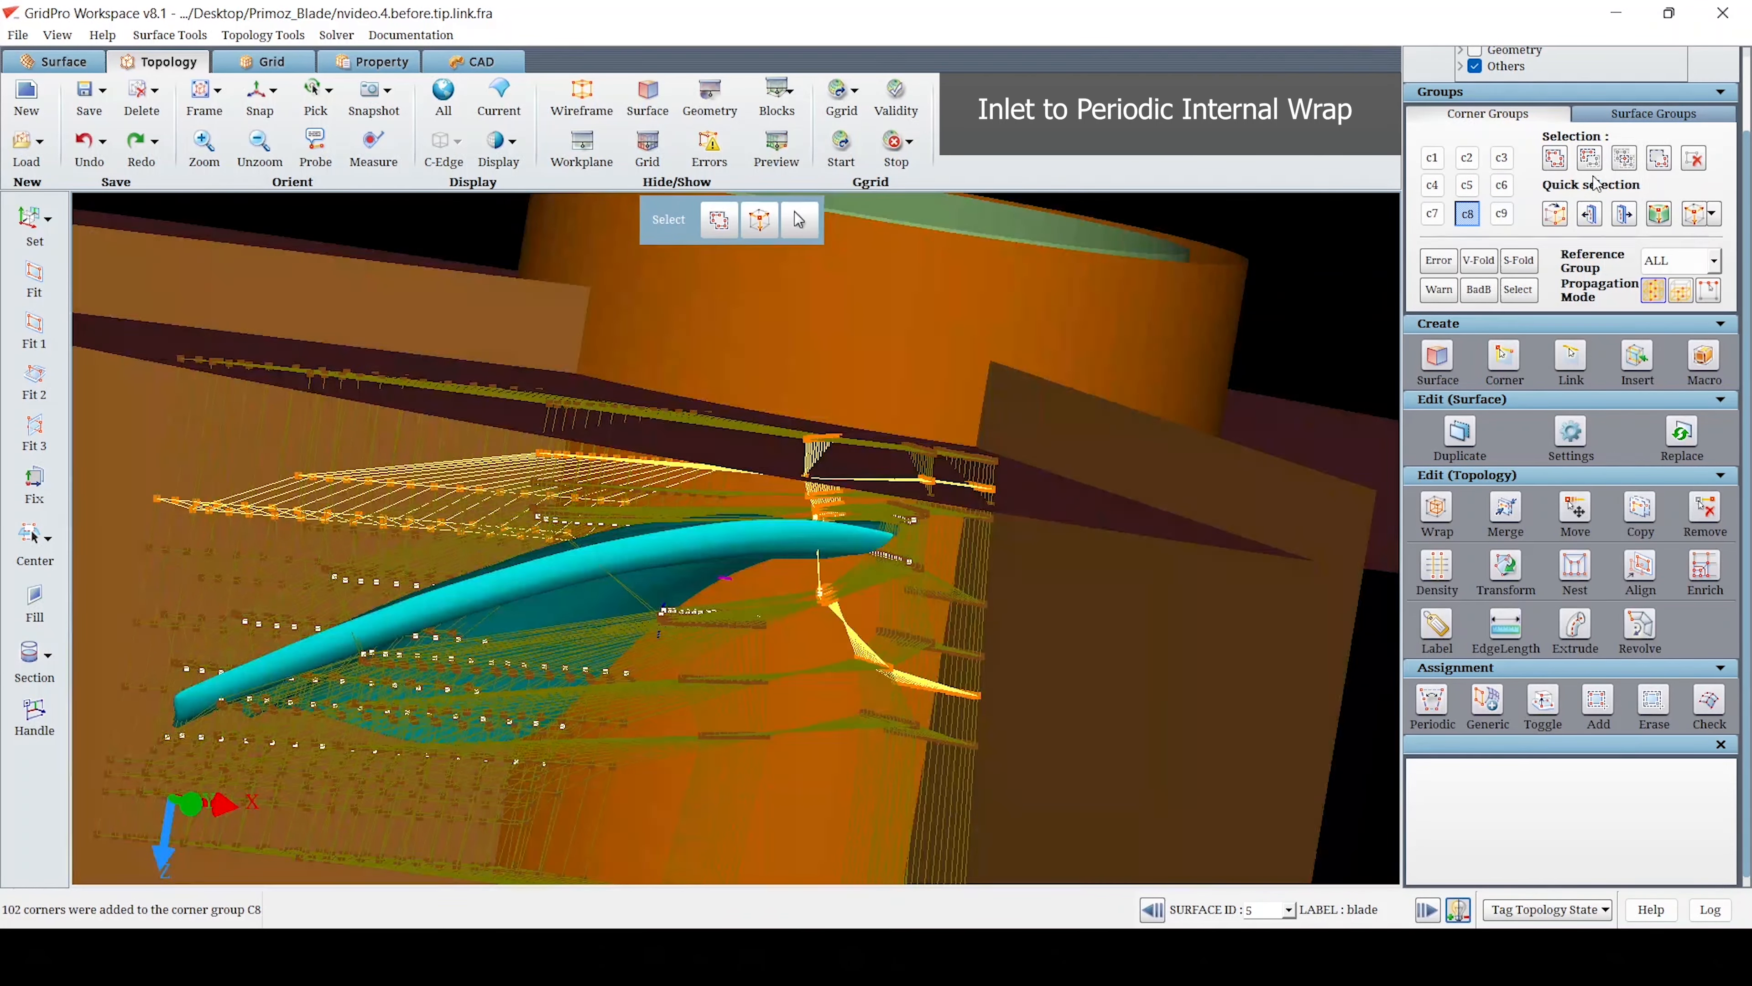
pyautogui.click(1555, 213)
pyautogui.scroll(5, 1138, 436)
pyautogui.click(1094, 421)
pyautogui.scroll(3, 1007, 586)
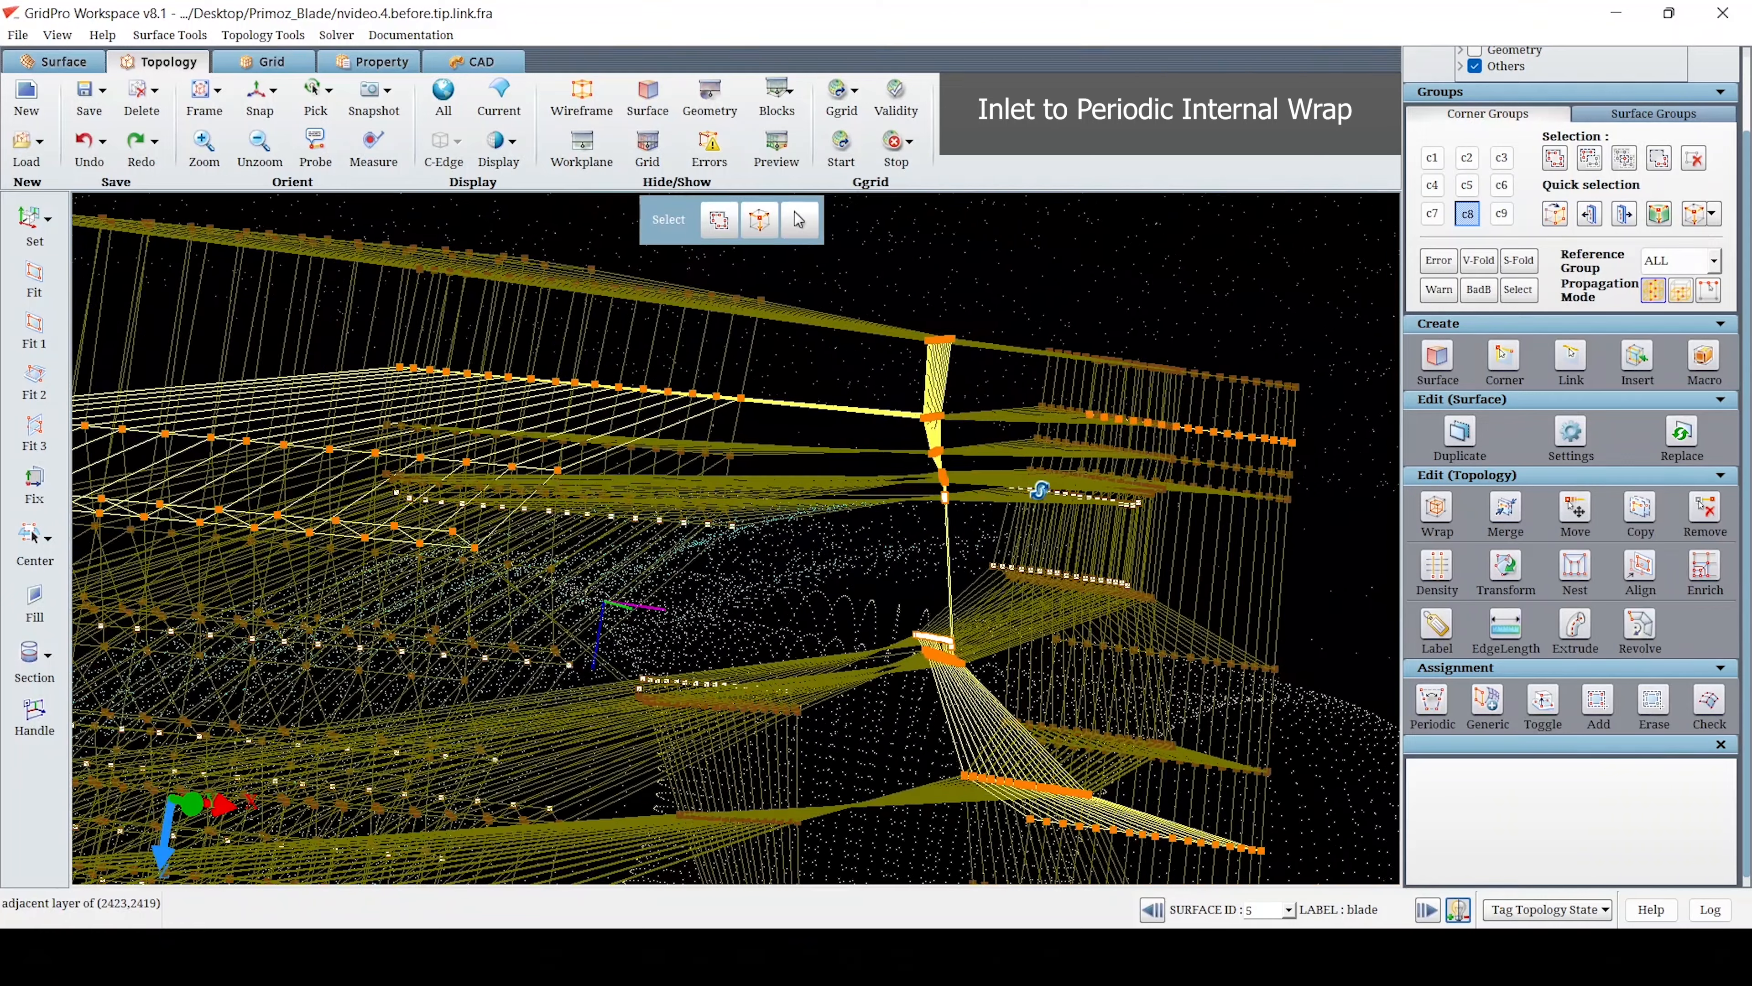
pyautogui.click(1125, 364)
# - Remove the corners outside the inlet-to-periodic path from corner group c8
pyautogui.click(1590, 214)
pyautogui.click(1591, 159)
pyautogui.click(1555, 214)
pyautogui.click(1124, 366)
pyautogui.scroll(-5, 1087, 546)
pyautogui.moveTo(1088, 546); pyautogui.dragTo(1092, 532)
pyautogui.click(1597, 158)
pyautogui.moveTo(1209, 632); pyautogui.dragTo(976, 335)
pyautogui.moveTo(1188, 827); pyautogui.dragTo(817, 662)
pyautogui.moveTo(769, 455); pyautogui.dragTo(767, 448)
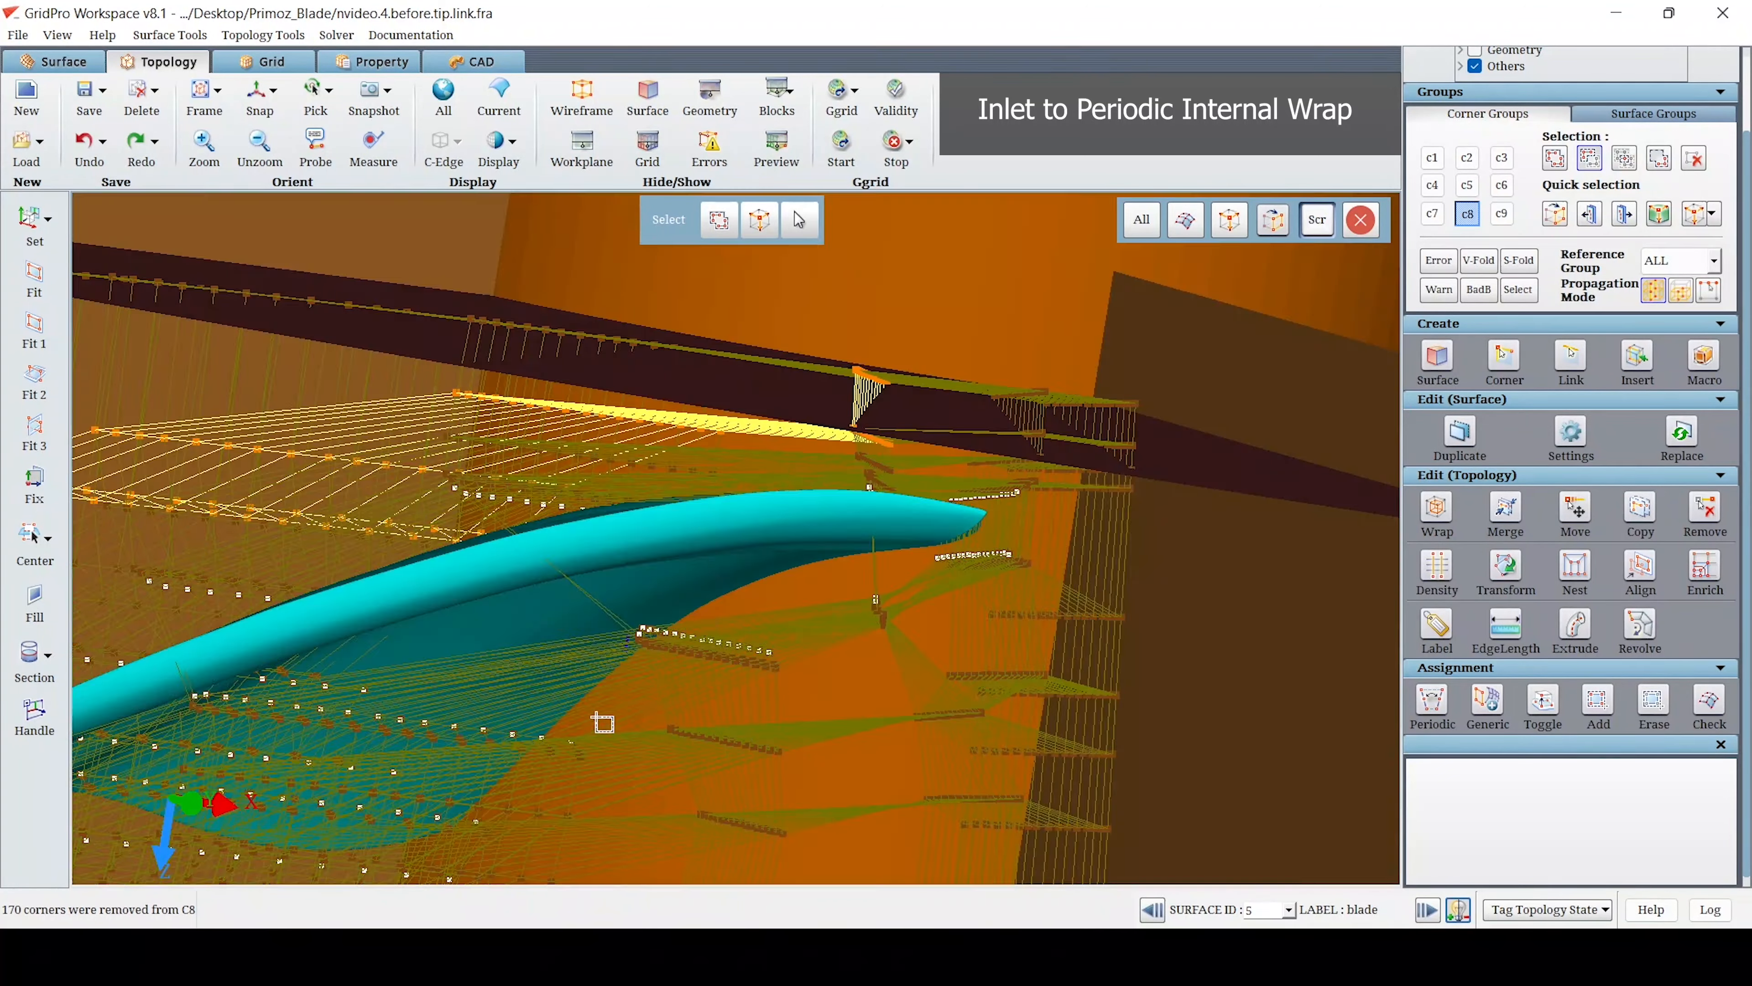
# - Wrap the inlet-to-periodic sheet in c8 with internal faces at a wrap position of 1 percent, with Insert Face Group enabled
pyautogui.scroll(-5, 595, 718)
pyautogui.moveTo(595, 639); pyautogui.dragTo(586, 625)
pyautogui.click(1437, 511)
pyautogui.click(1483, 850)
pyautogui.scroll(-5, 1546, 814)
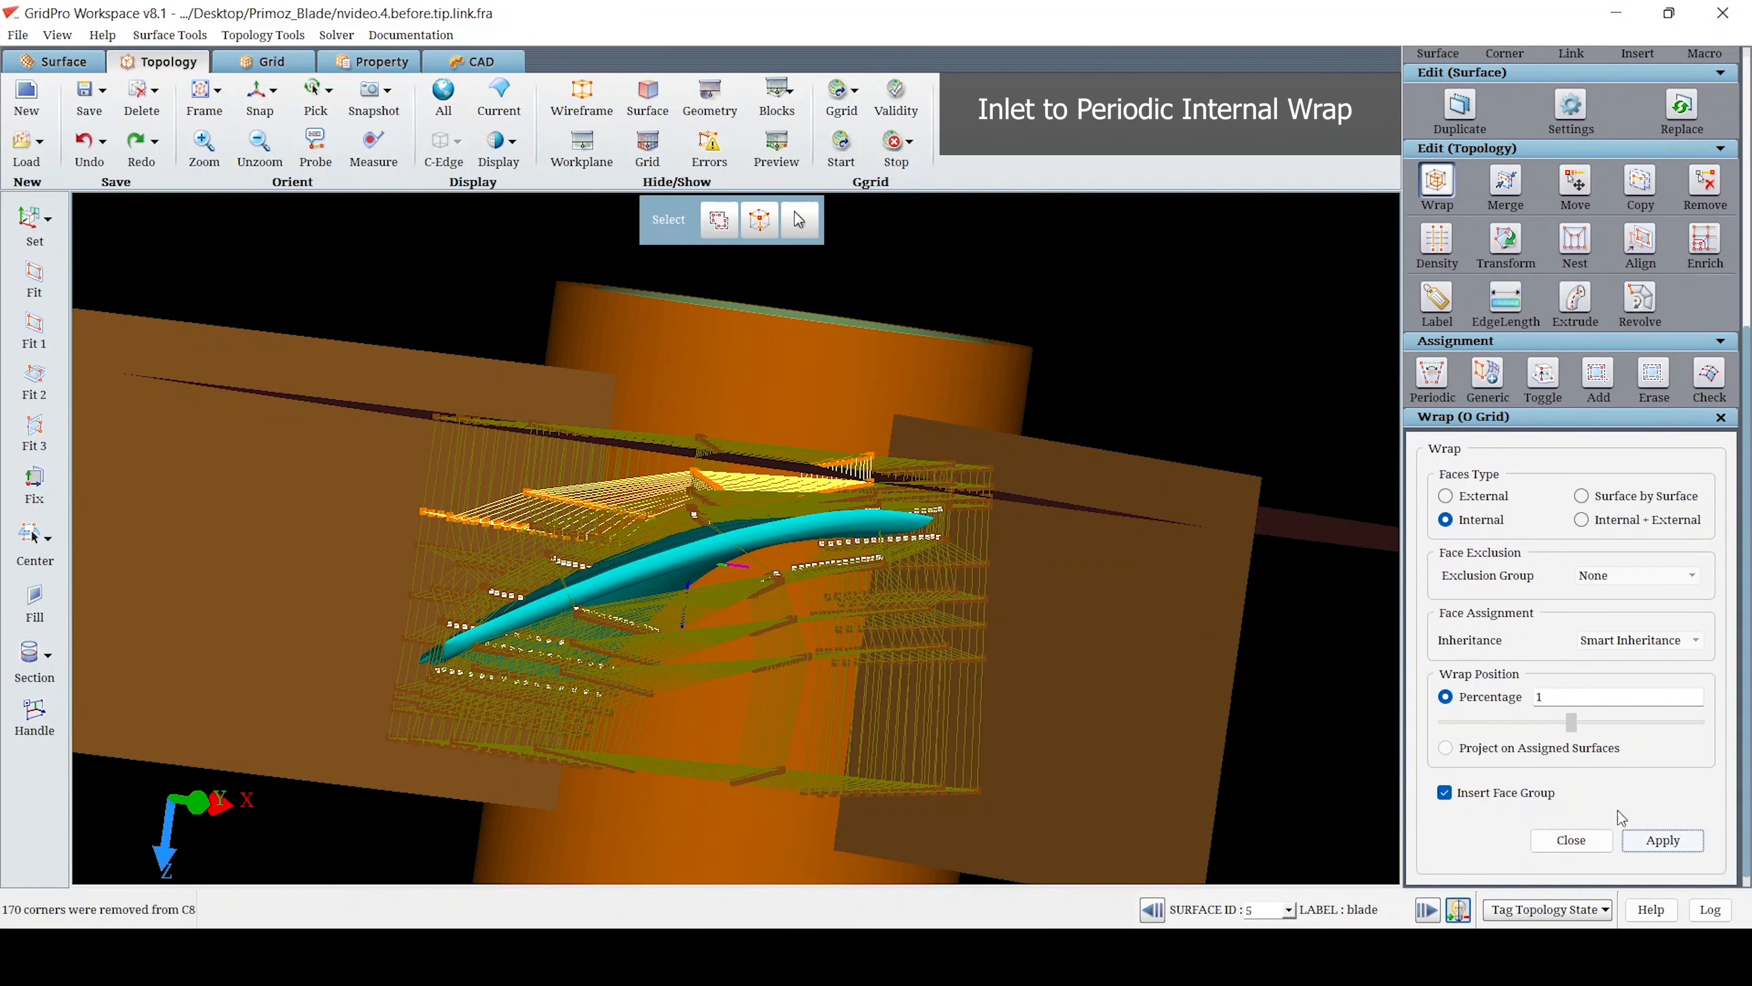
pyautogui.click(1662, 840)
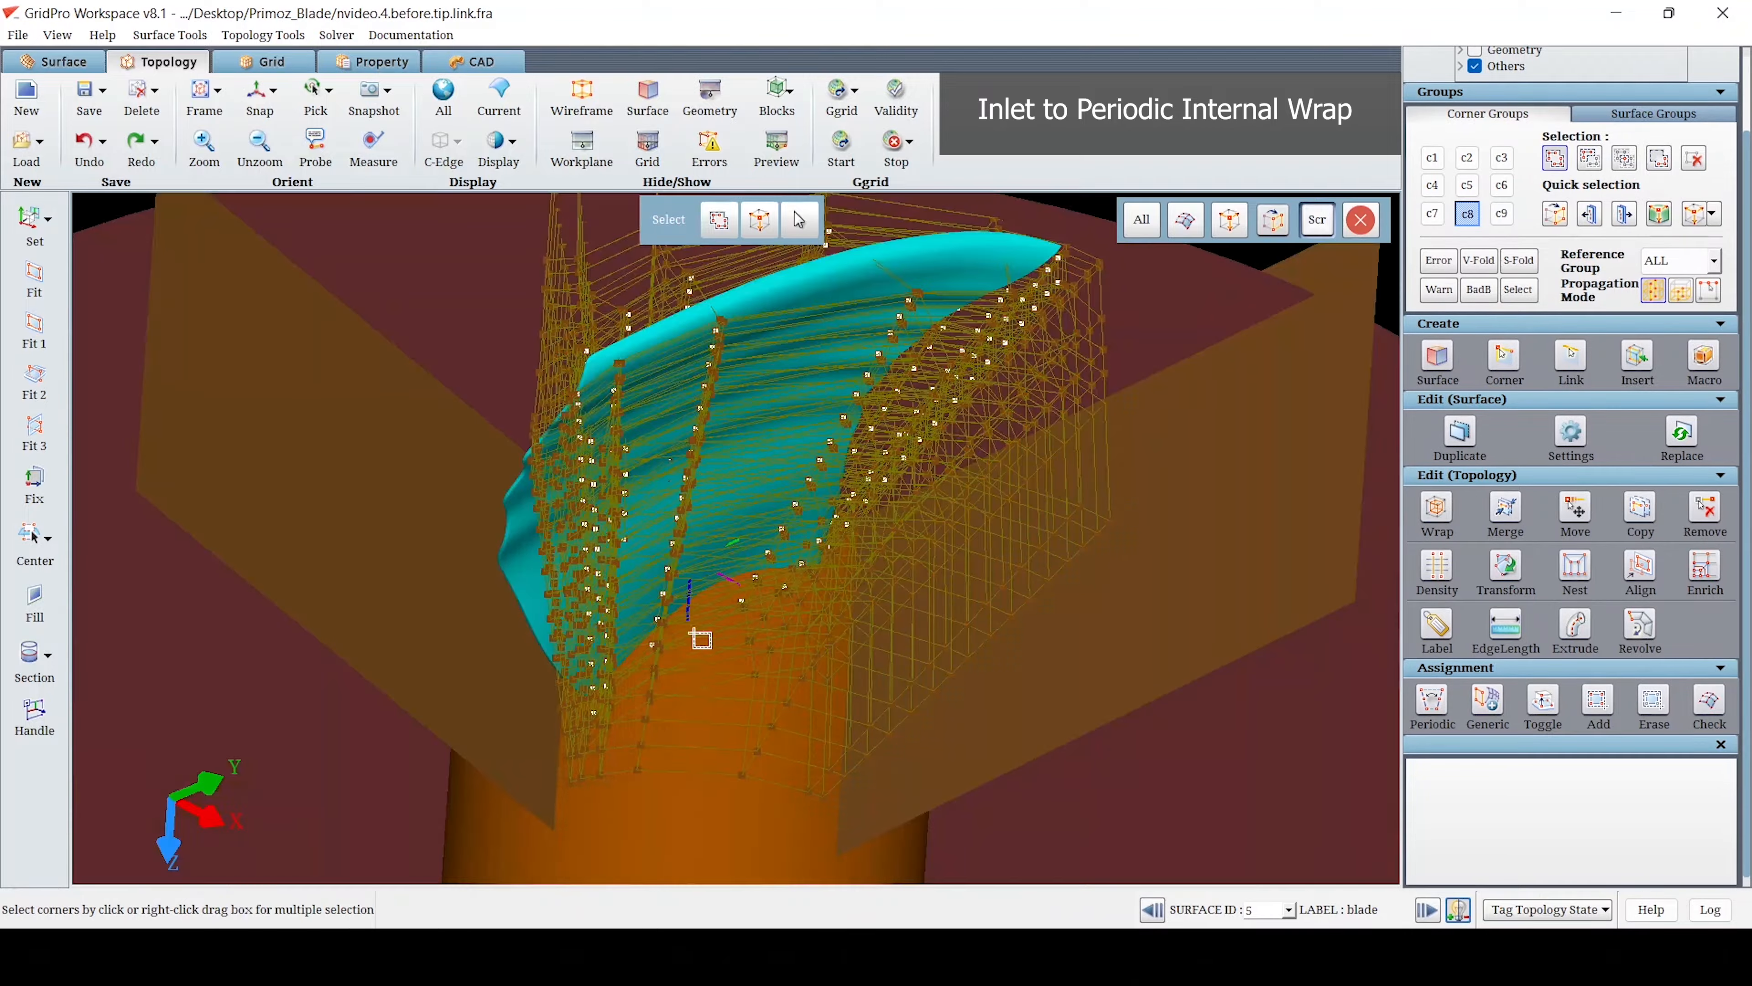
# - Group the corners at one periodic side near the shroud into c8, insert a sheet there, and pick the sheet's full layer
pyautogui.moveTo(1104, 466); pyautogui.dragTo(853, 287)
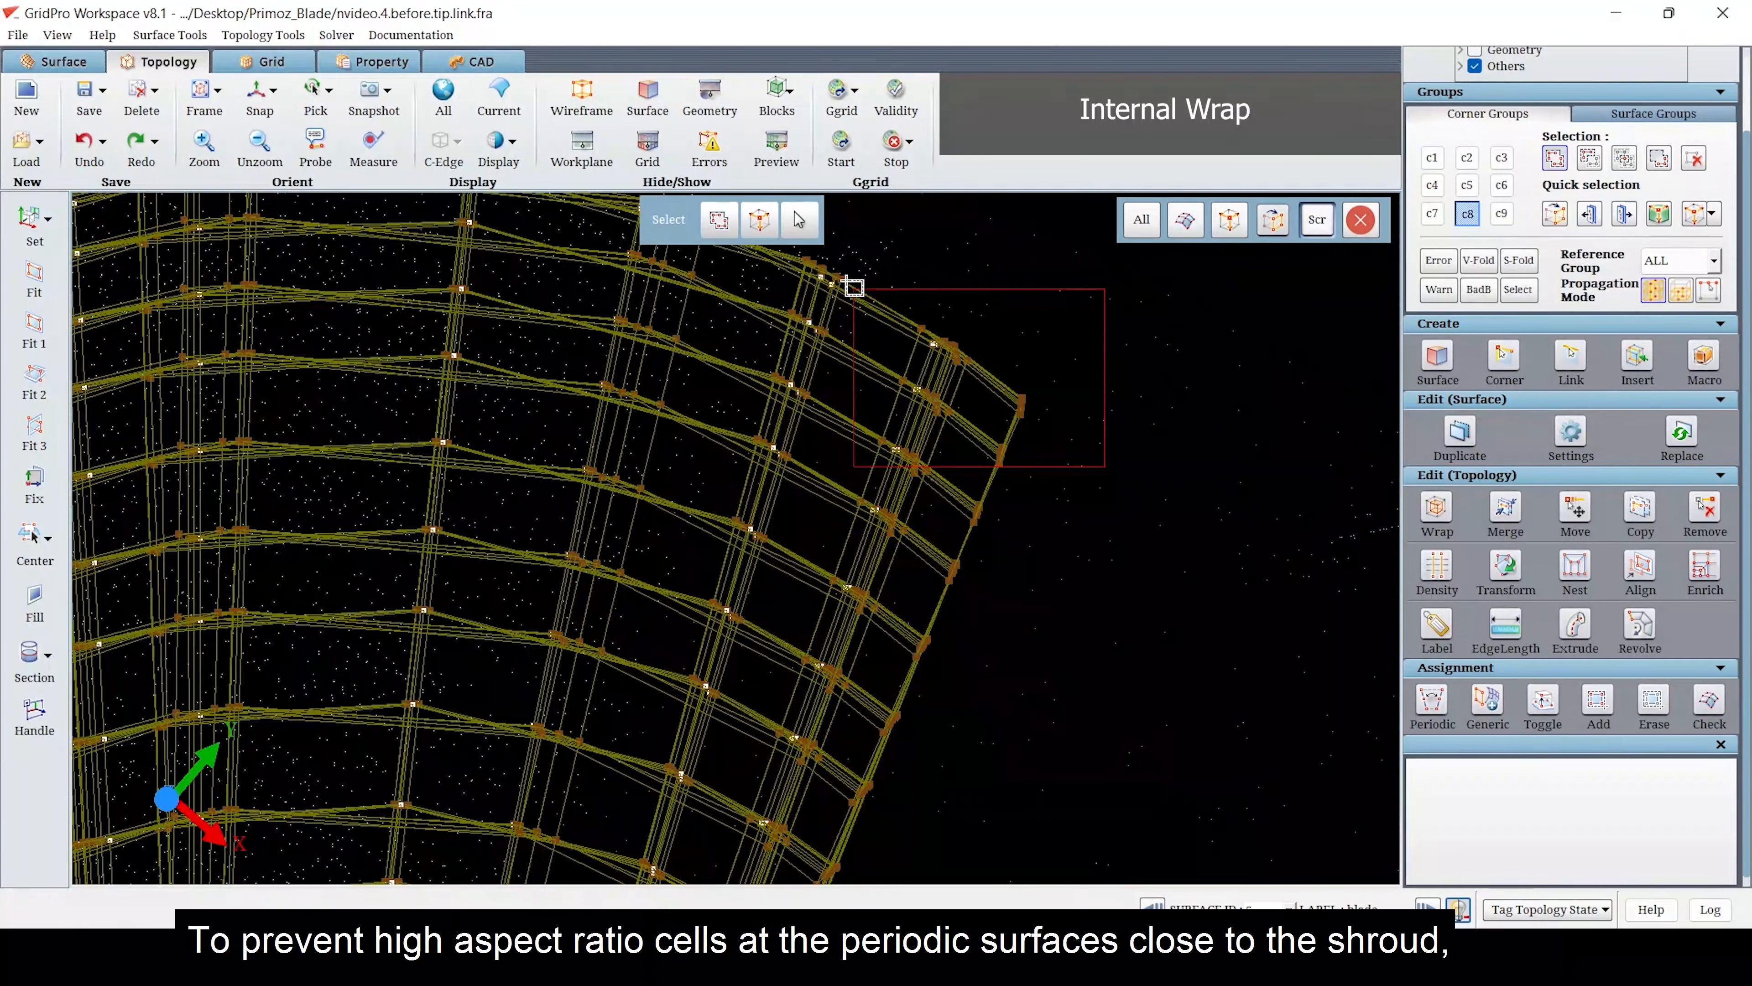
pyautogui.moveTo(1117, 524); pyautogui.dragTo(1145, 455)
pyautogui.click(1637, 357)
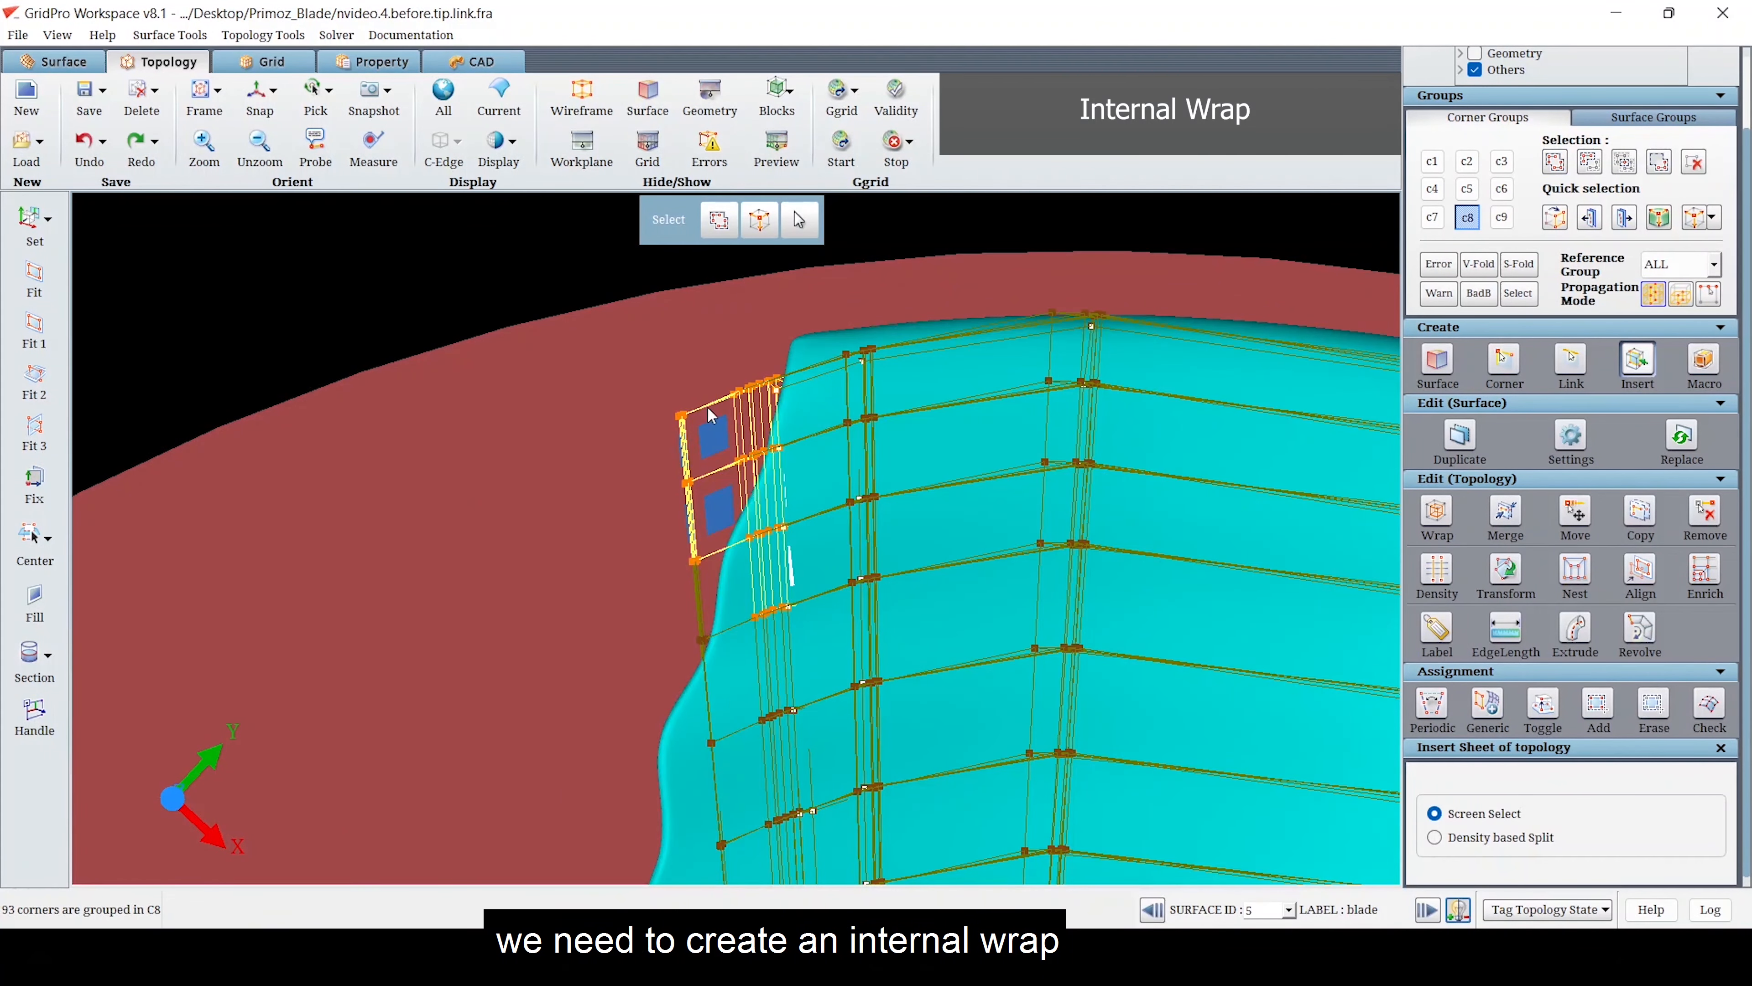
pyautogui.click(710, 414)
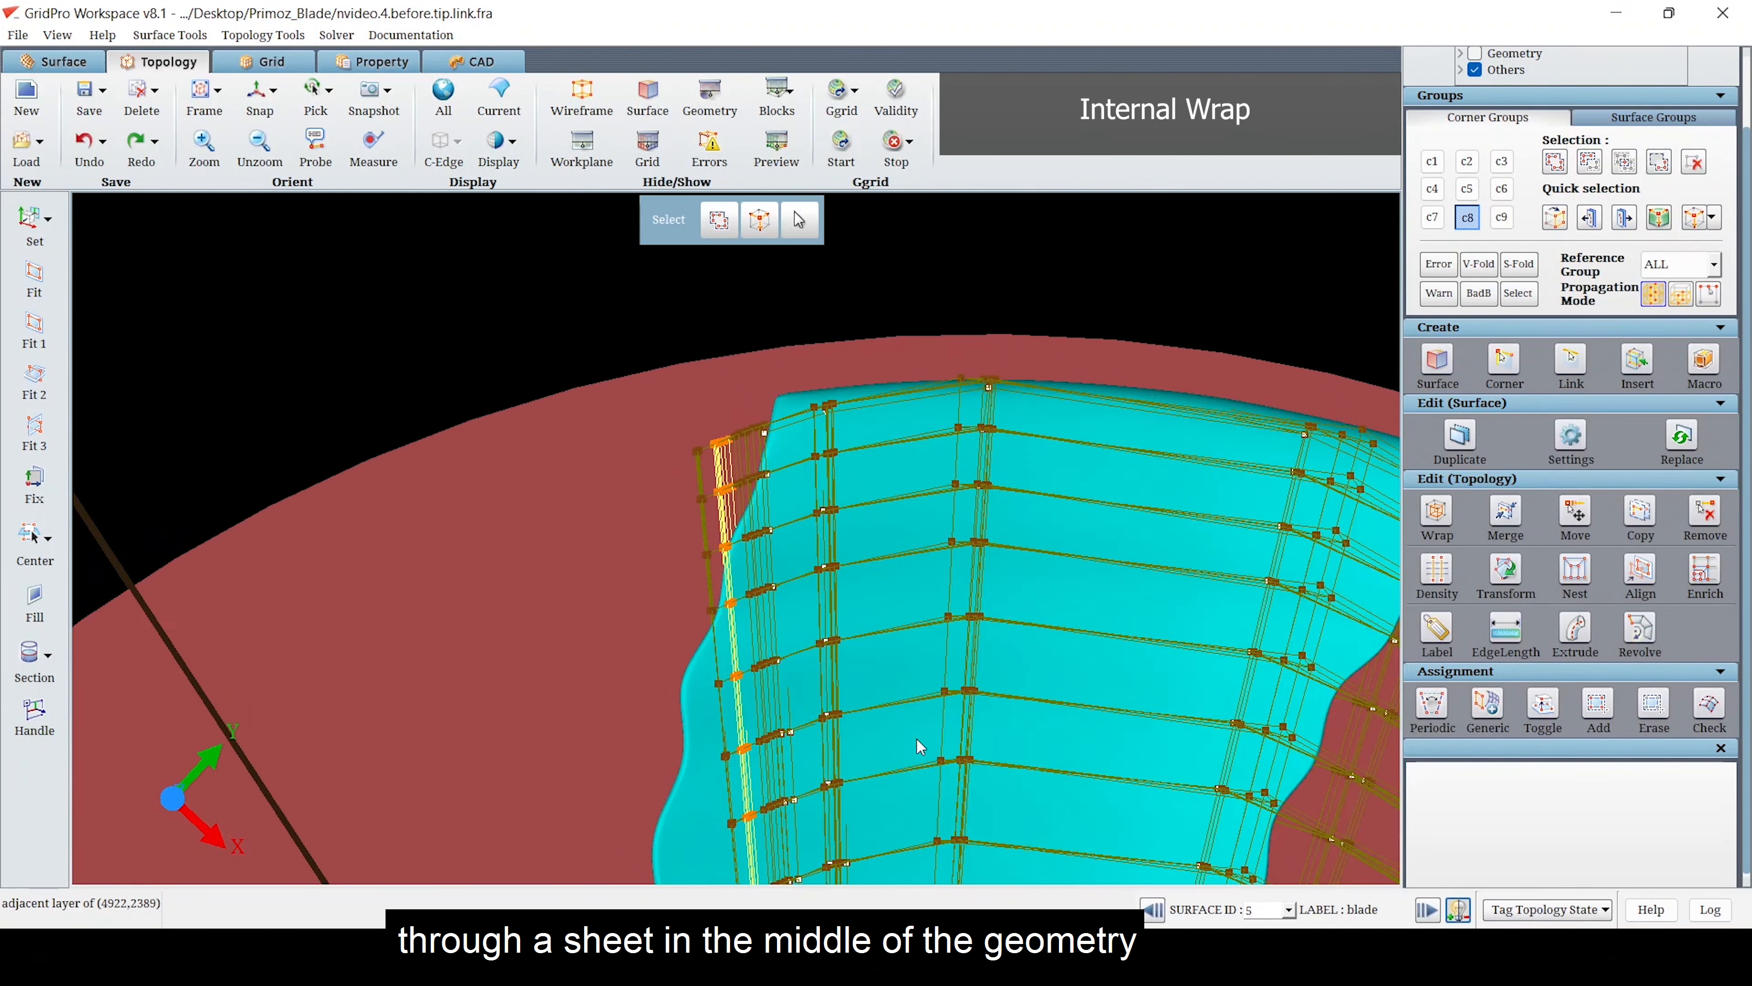
pyautogui.scroll(-3, 918, 740)
pyautogui.moveTo(918, 740); pyautogui.dragTo(759, 622, button='middle')
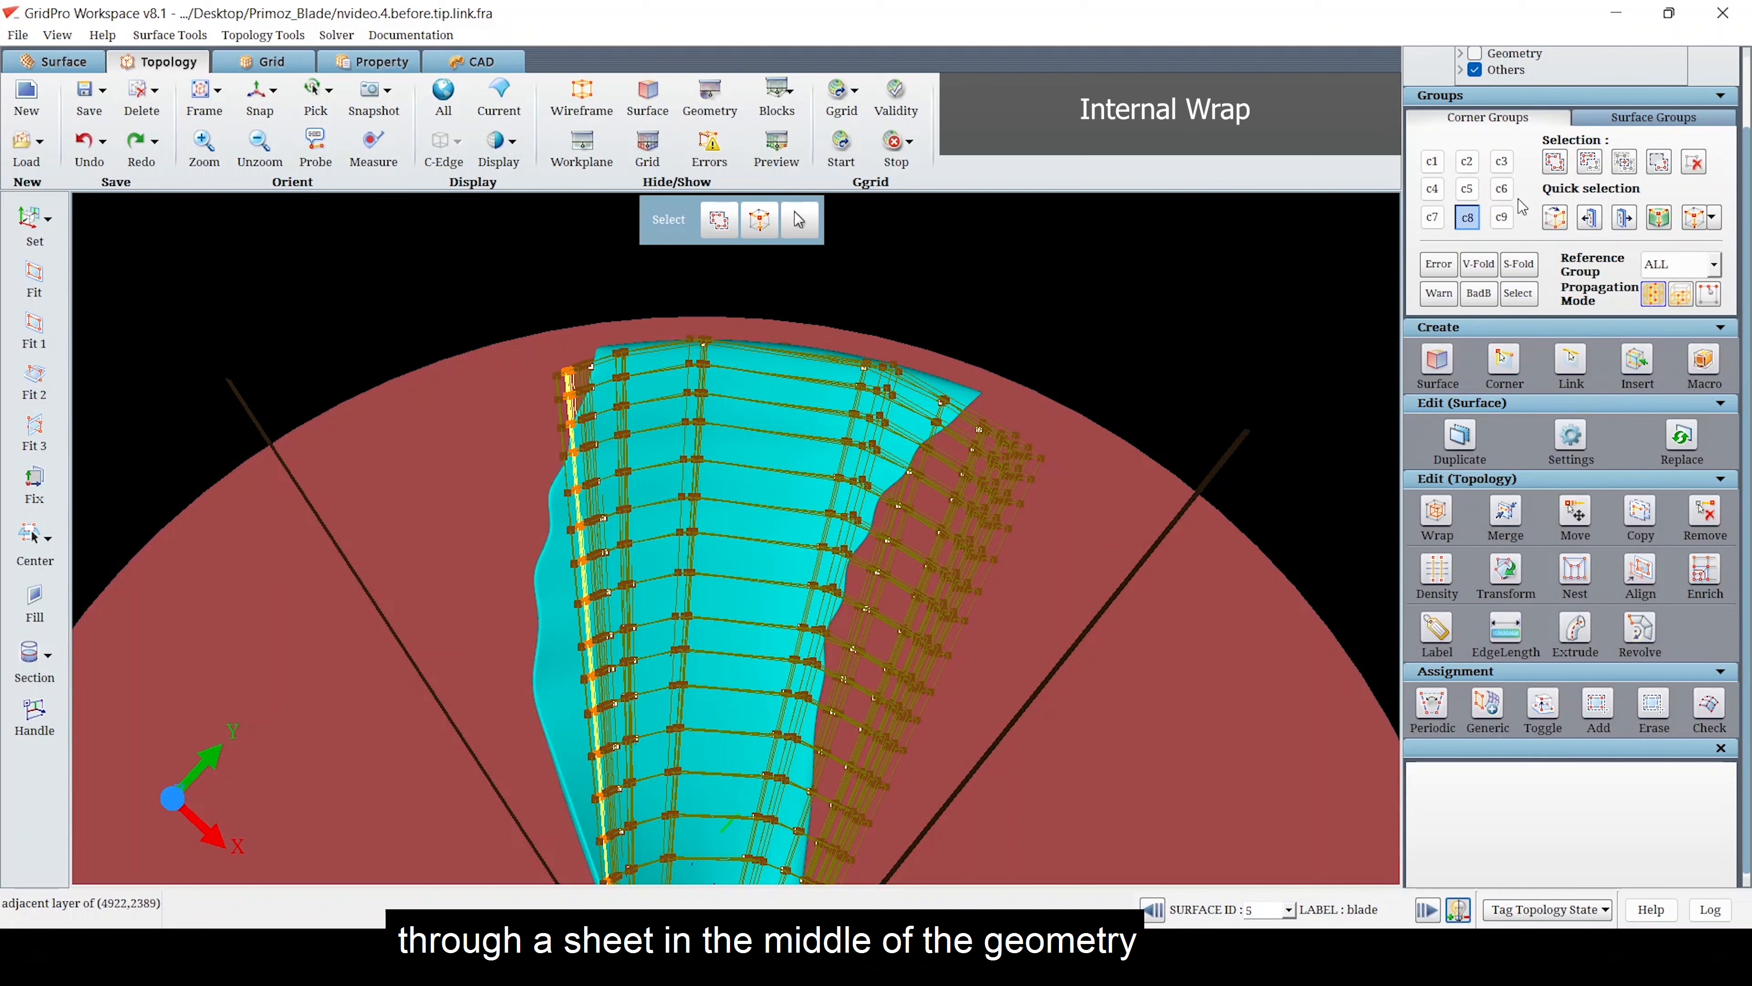
# - Group corners at the opposite periodic side into c9 and pick the adjacent sheet layer just inside the last one
pyautogui.click(1503, 216)
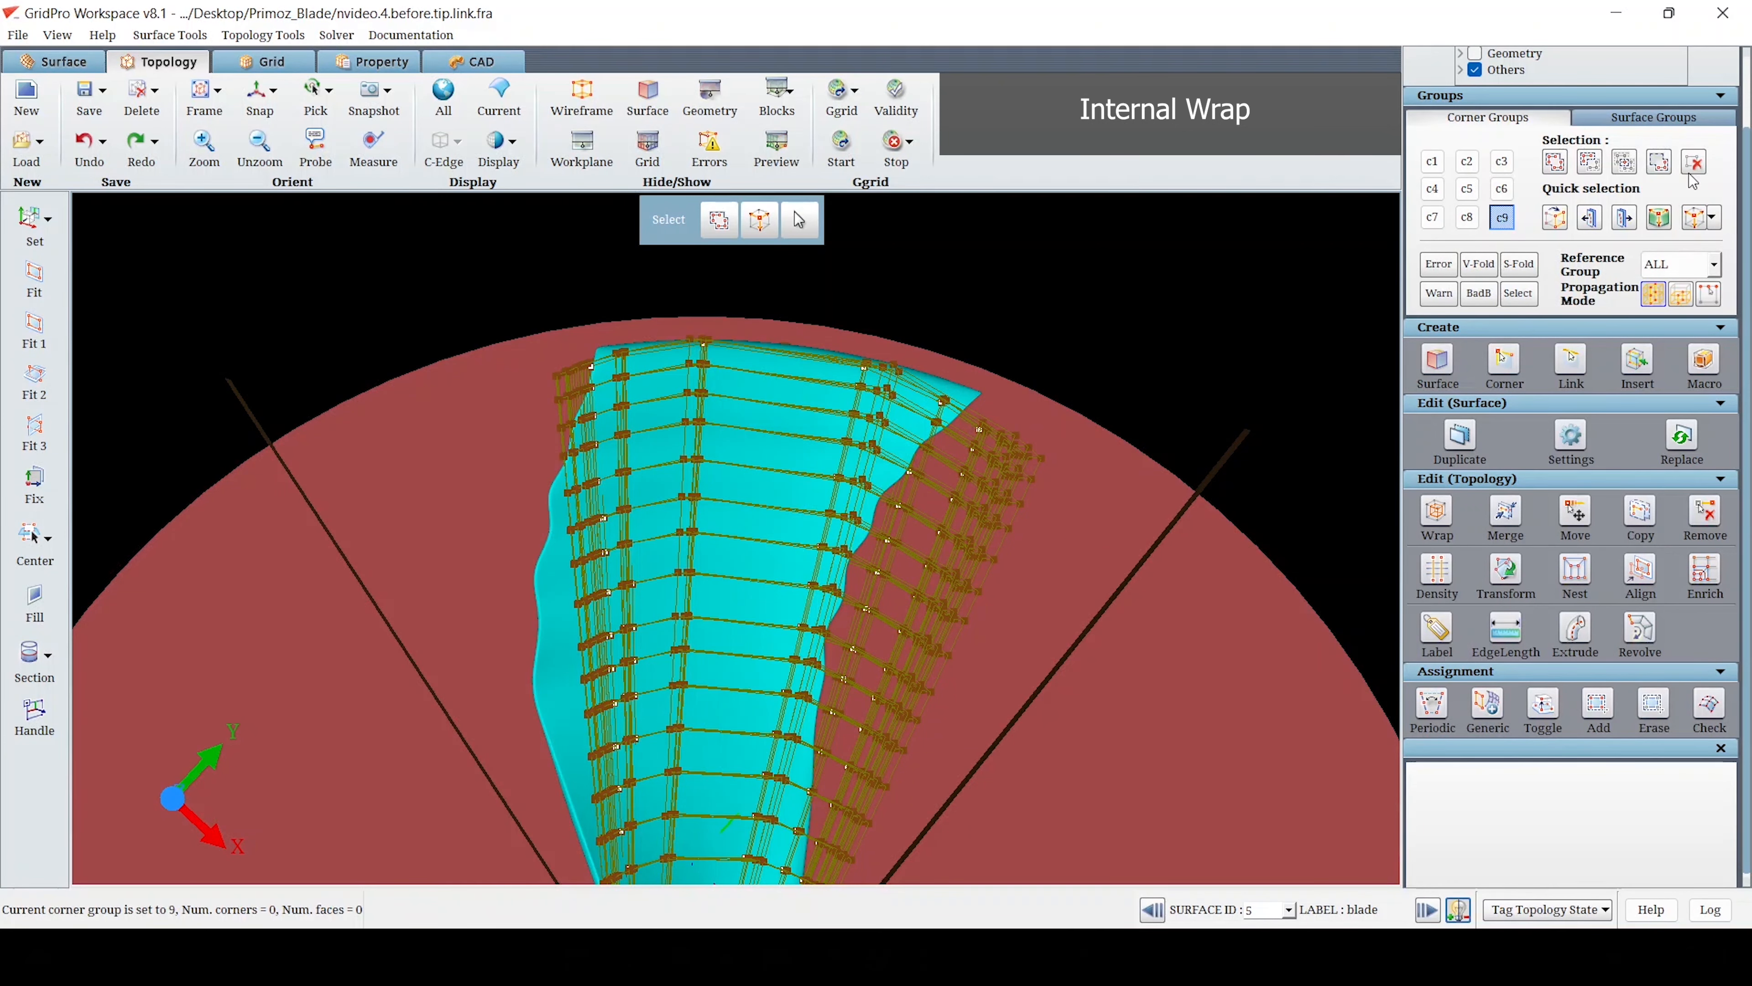
pyautogui.click(1550, 159)
pyautogui.moveTo(860, 528); pyautogui.dragTo(638, 353, button='right')
pyautogui.click(1555, 217)
pyautogui.click(681, 431)
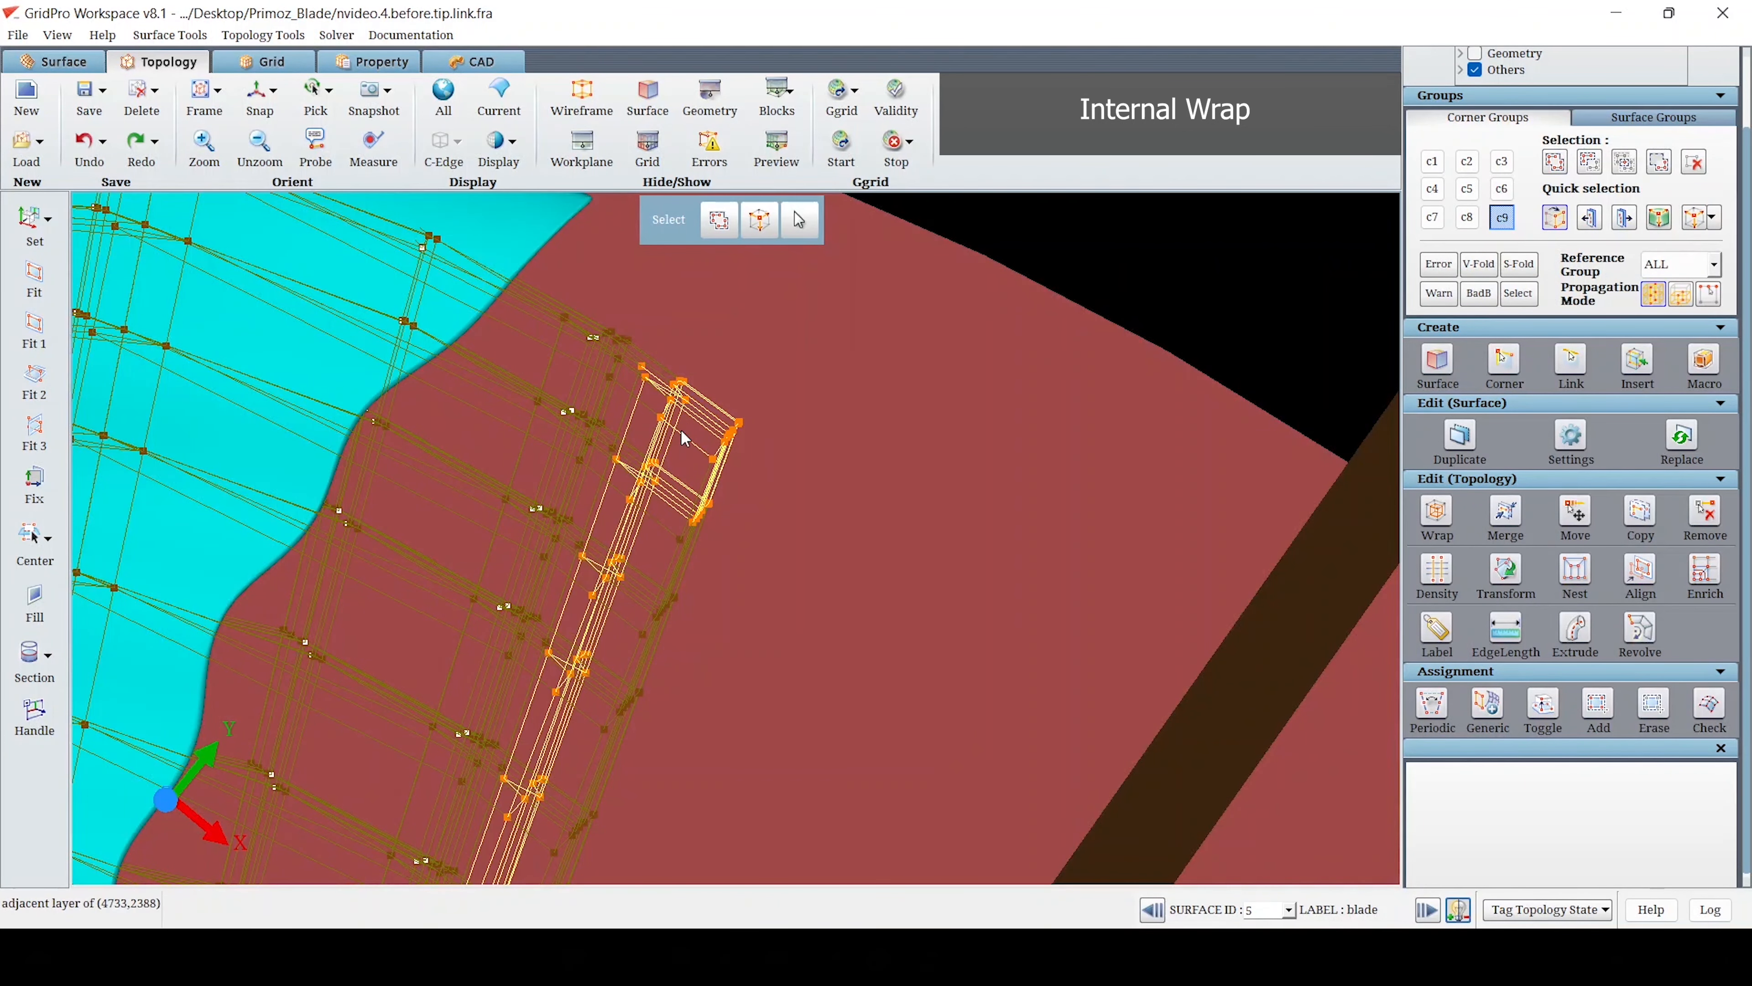
pyautogui.click(1556, 160)
pyautogui.click(673, 426)
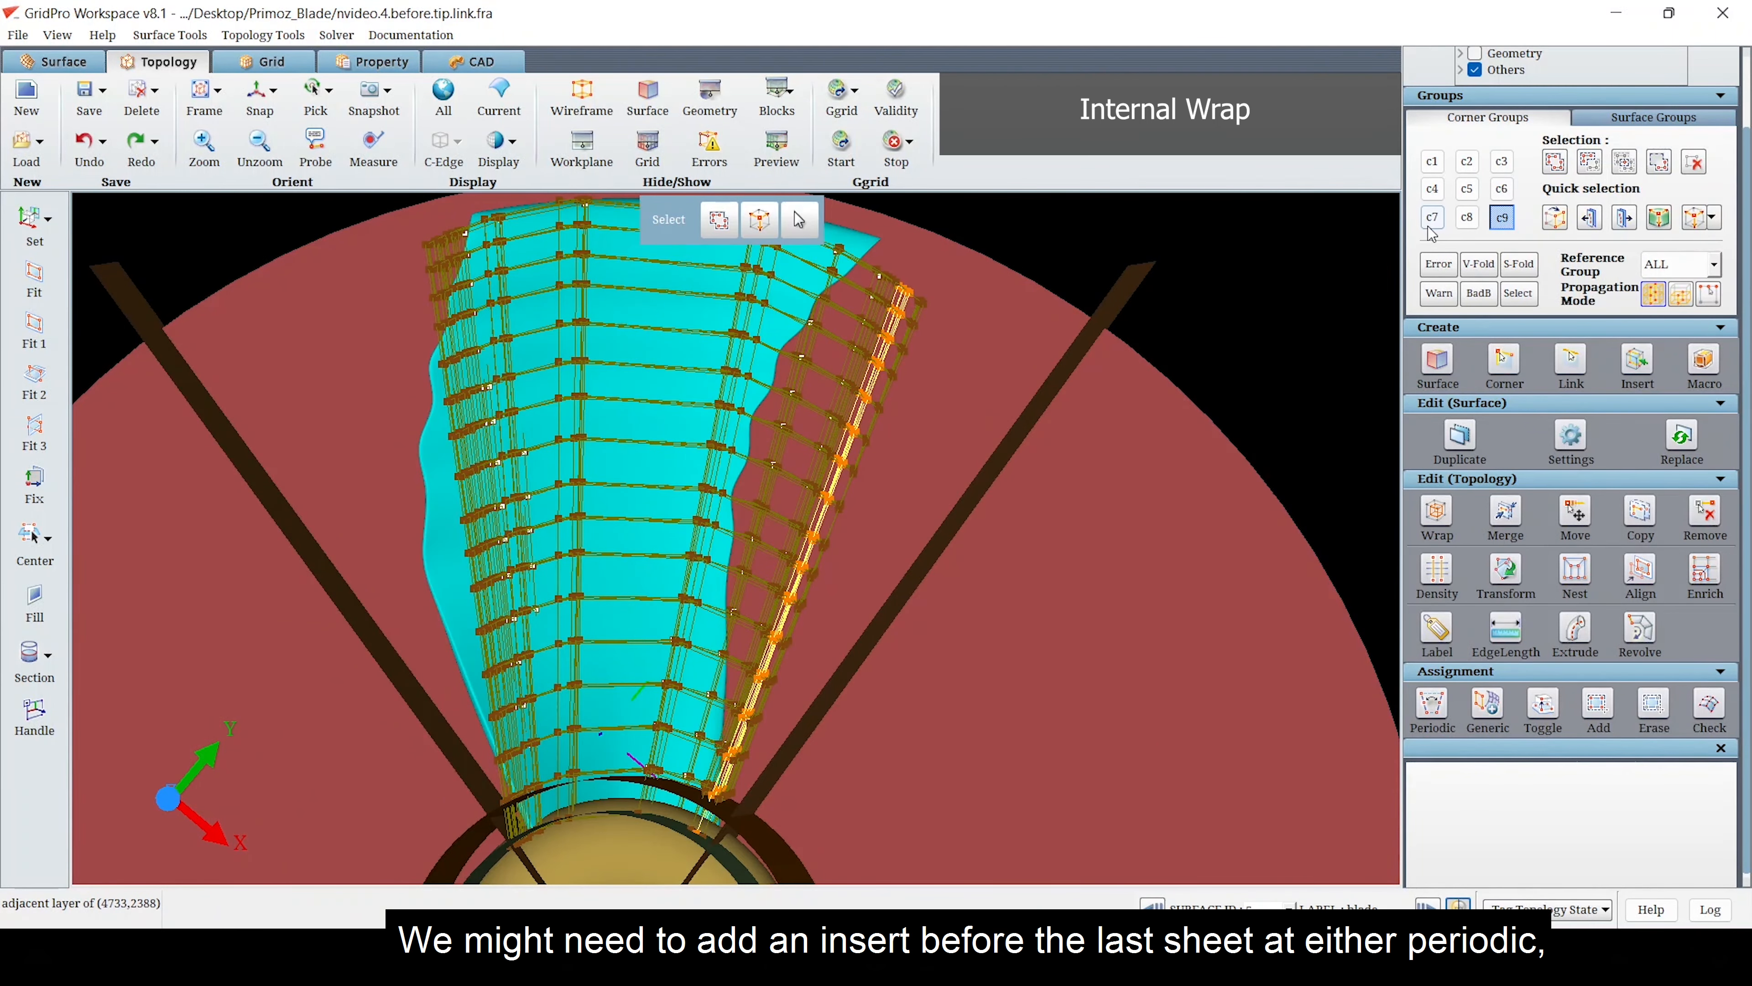
# - Empty corner group c7 and fill it with the sheet crossing the middle of the blade span
pyautogui.click(1430, 225)
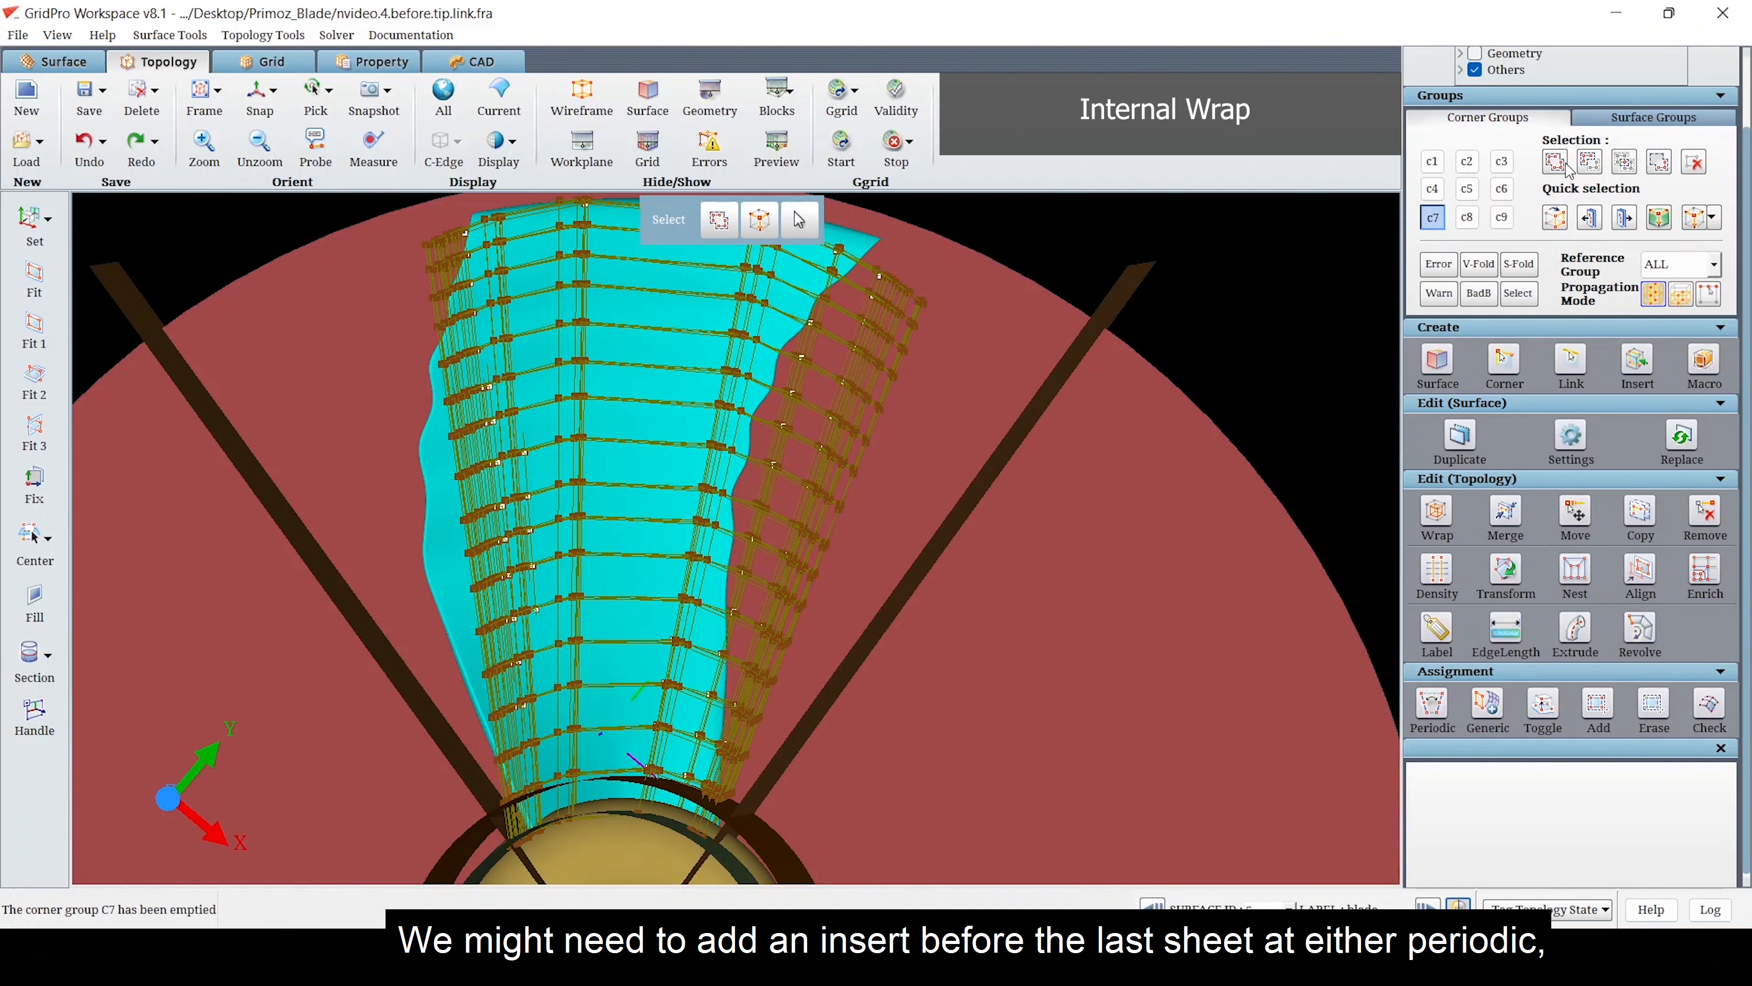
pyautogui.click(1555, 161)
pyautogui.scroll(2, 907, 477)
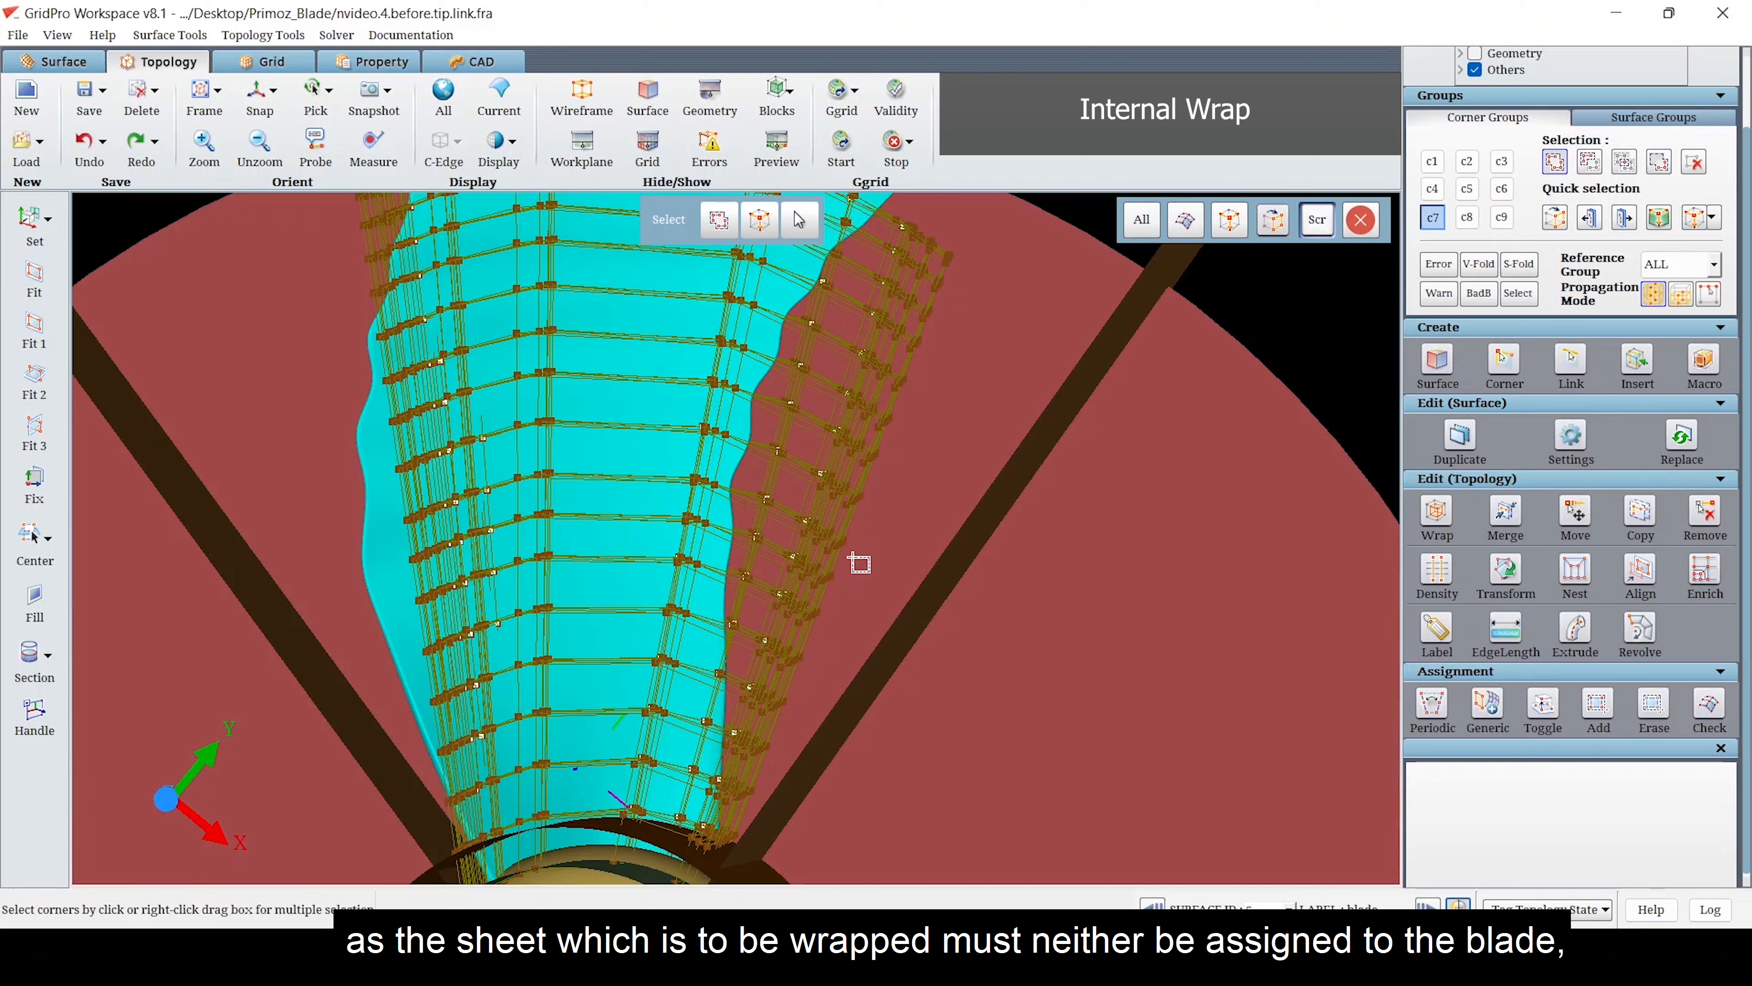
pyautogui.moveTo(875, 552); pyautogui.dragTo(800, 461, button='right')
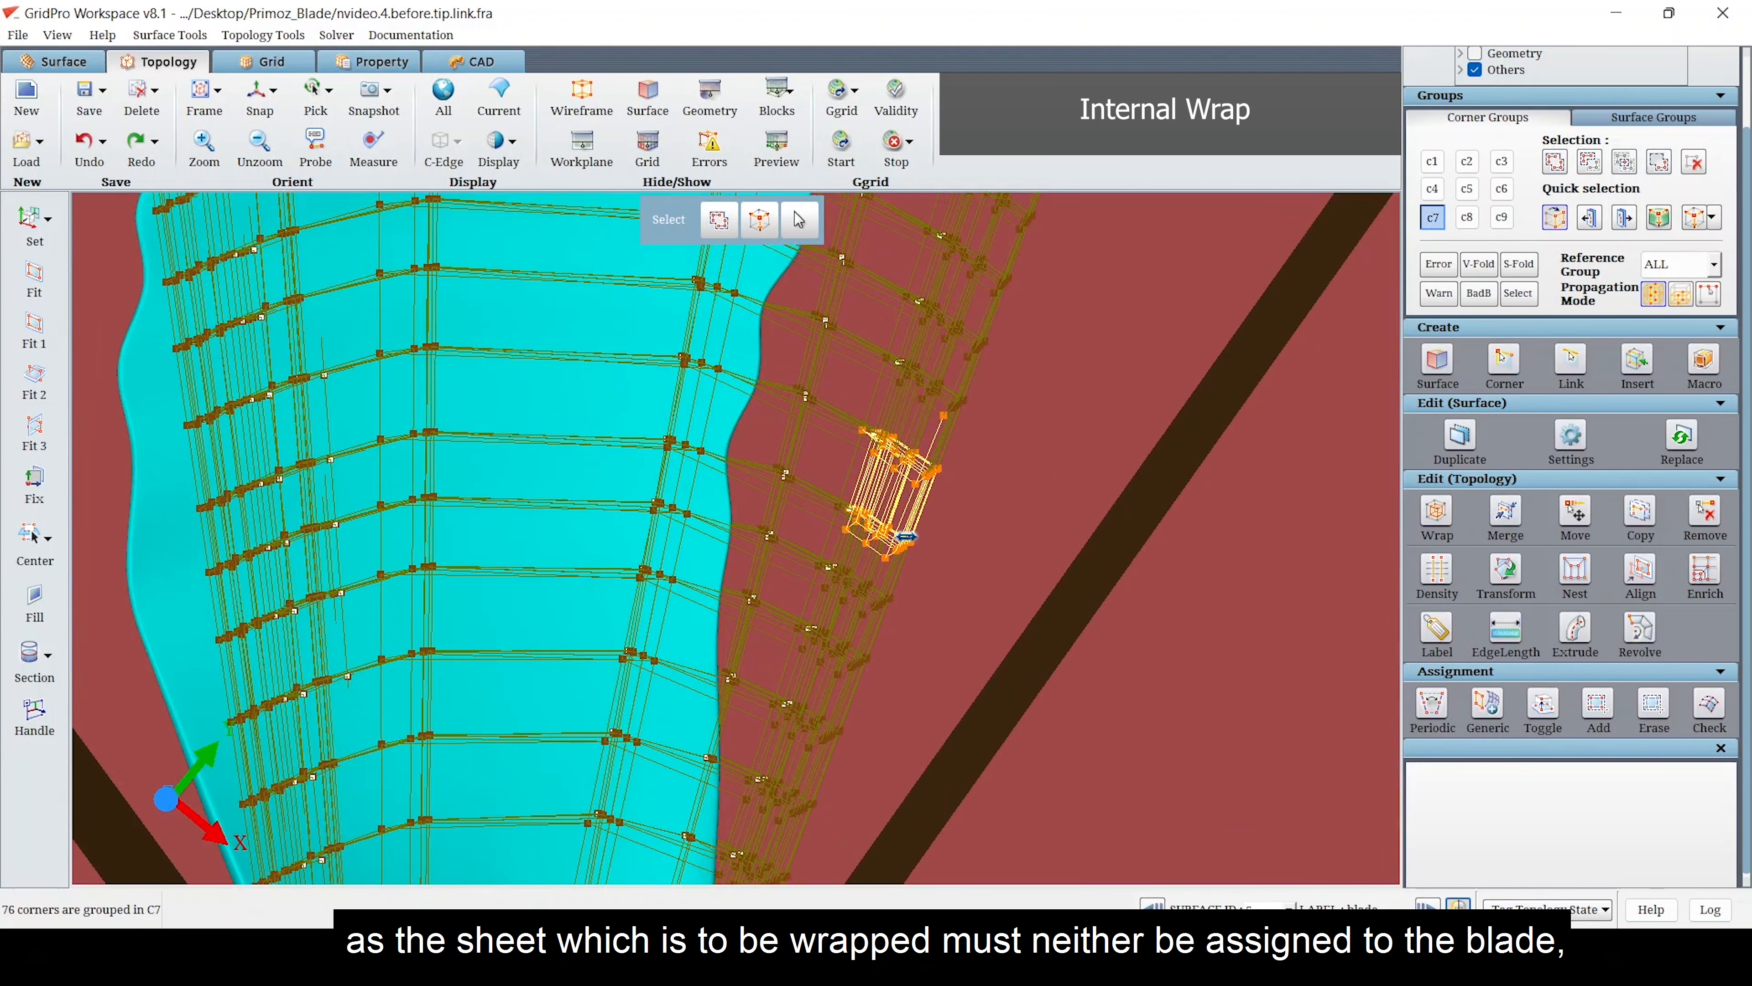
pyautogui.click(911, 535)
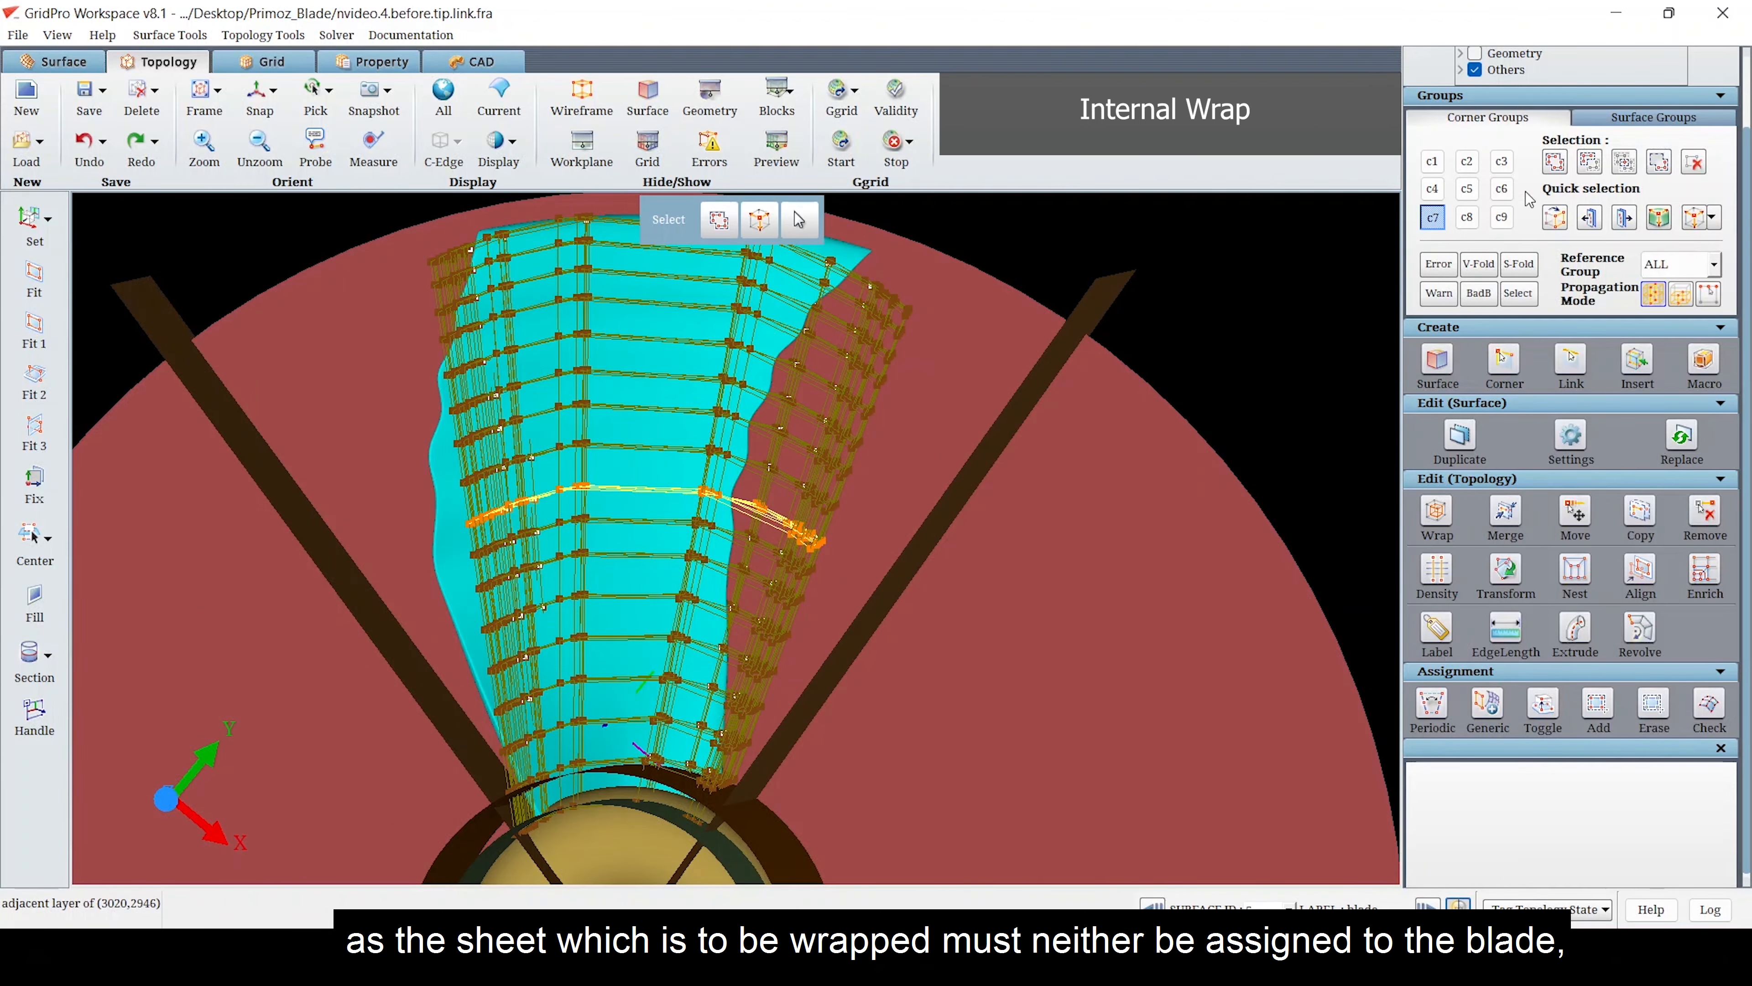
# - Add the two near-periodic sheets in c8 and c9 to corner group c7
pyautogui.click(1555, 164)
pyautogui.click(1469, 218)
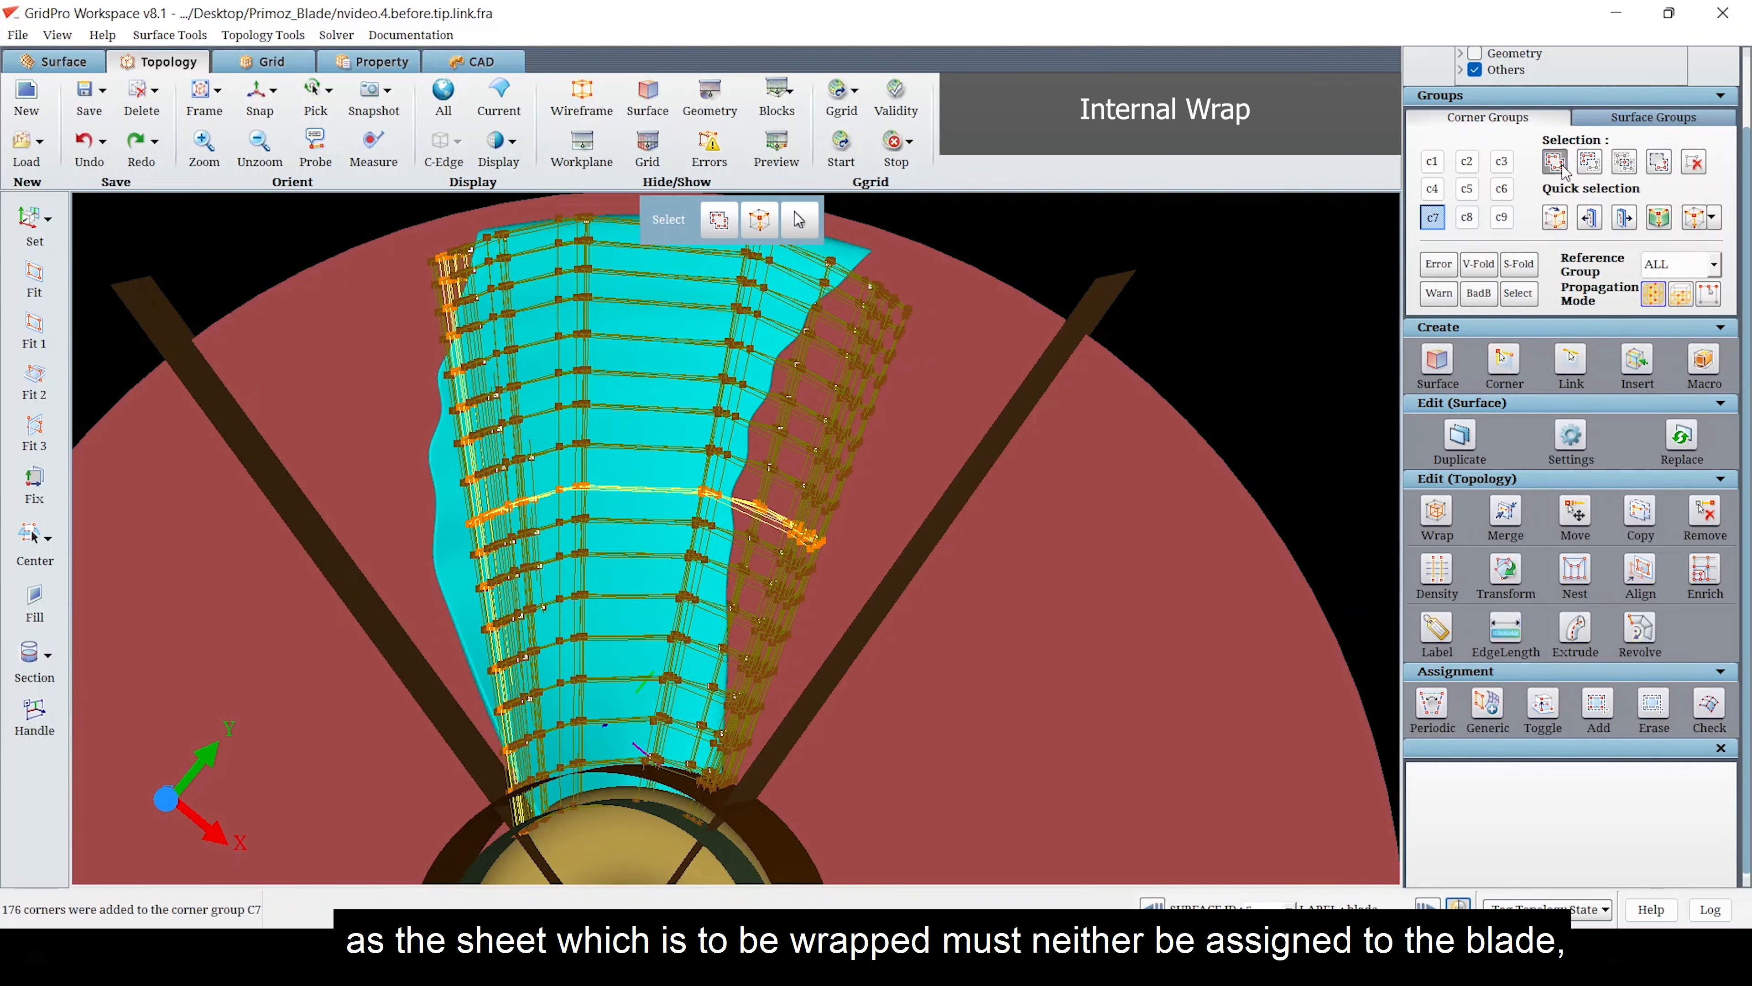
pyautogui.click(1556, 166)
pyautogui.click(1497, 223)
# - Remove the corners on the hub side of the mid-span sheet from c7 and wrap the group
pyautogui.moveTo(1021, 467); pyautogui.dragTo(1008, 469)
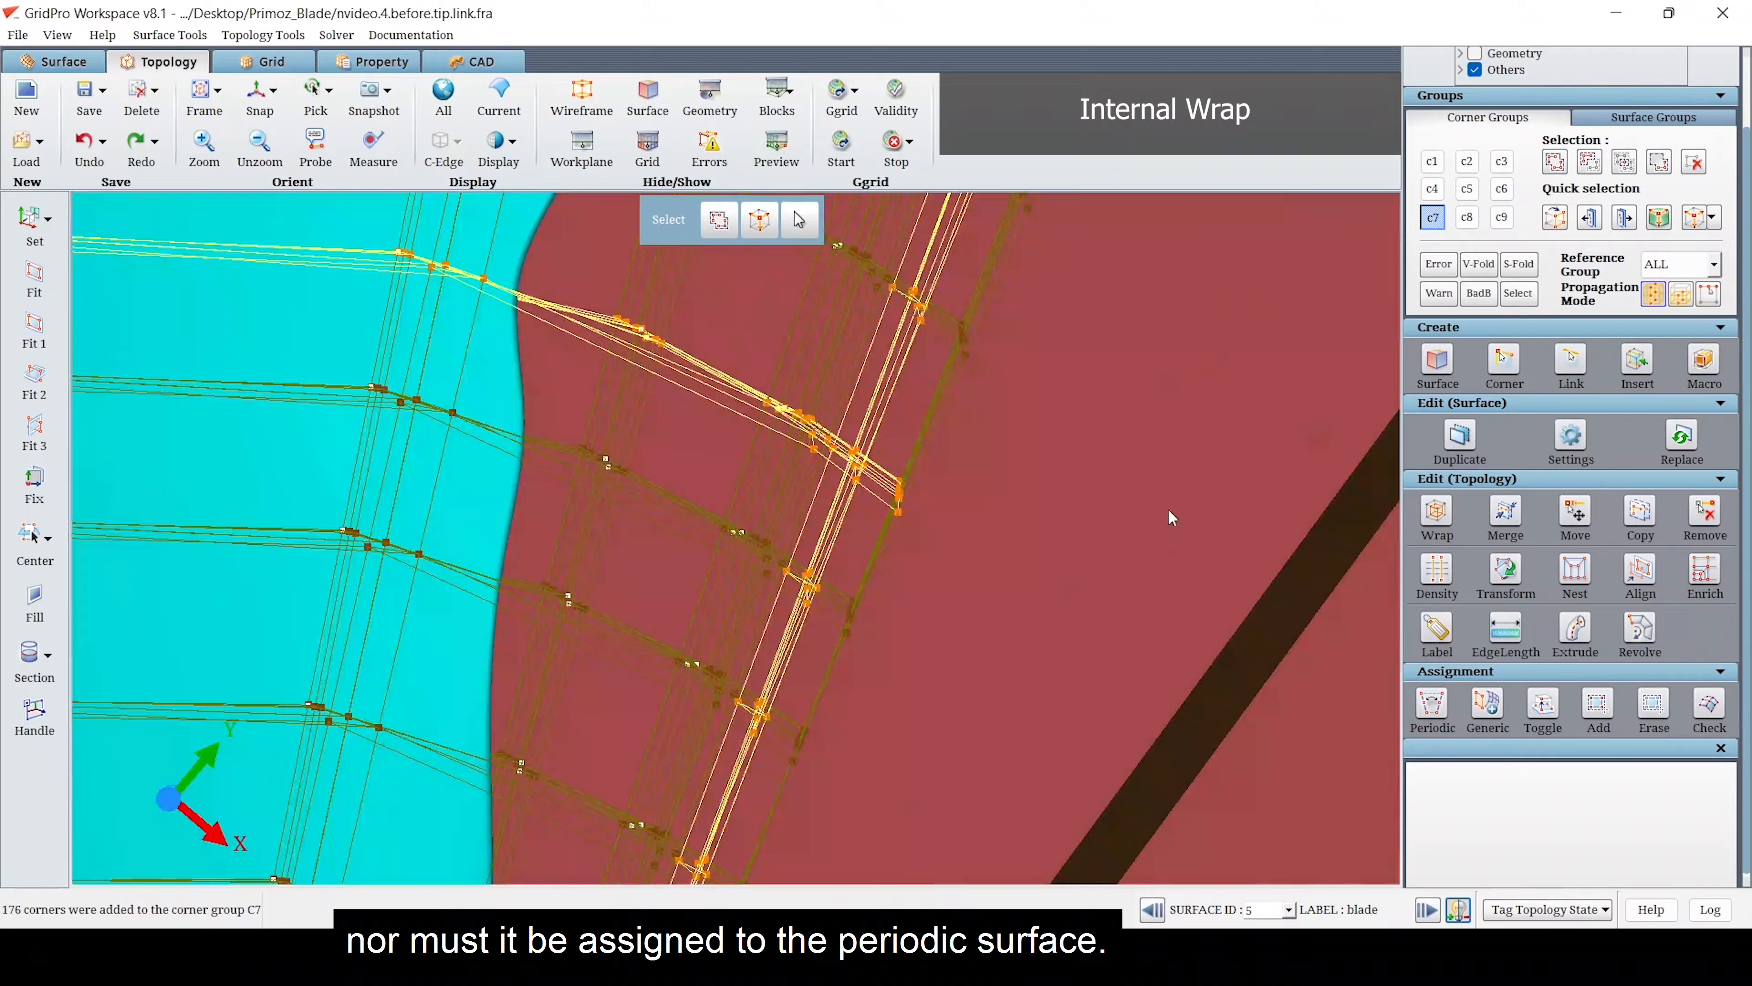
pyautogui.click(1590, 163)
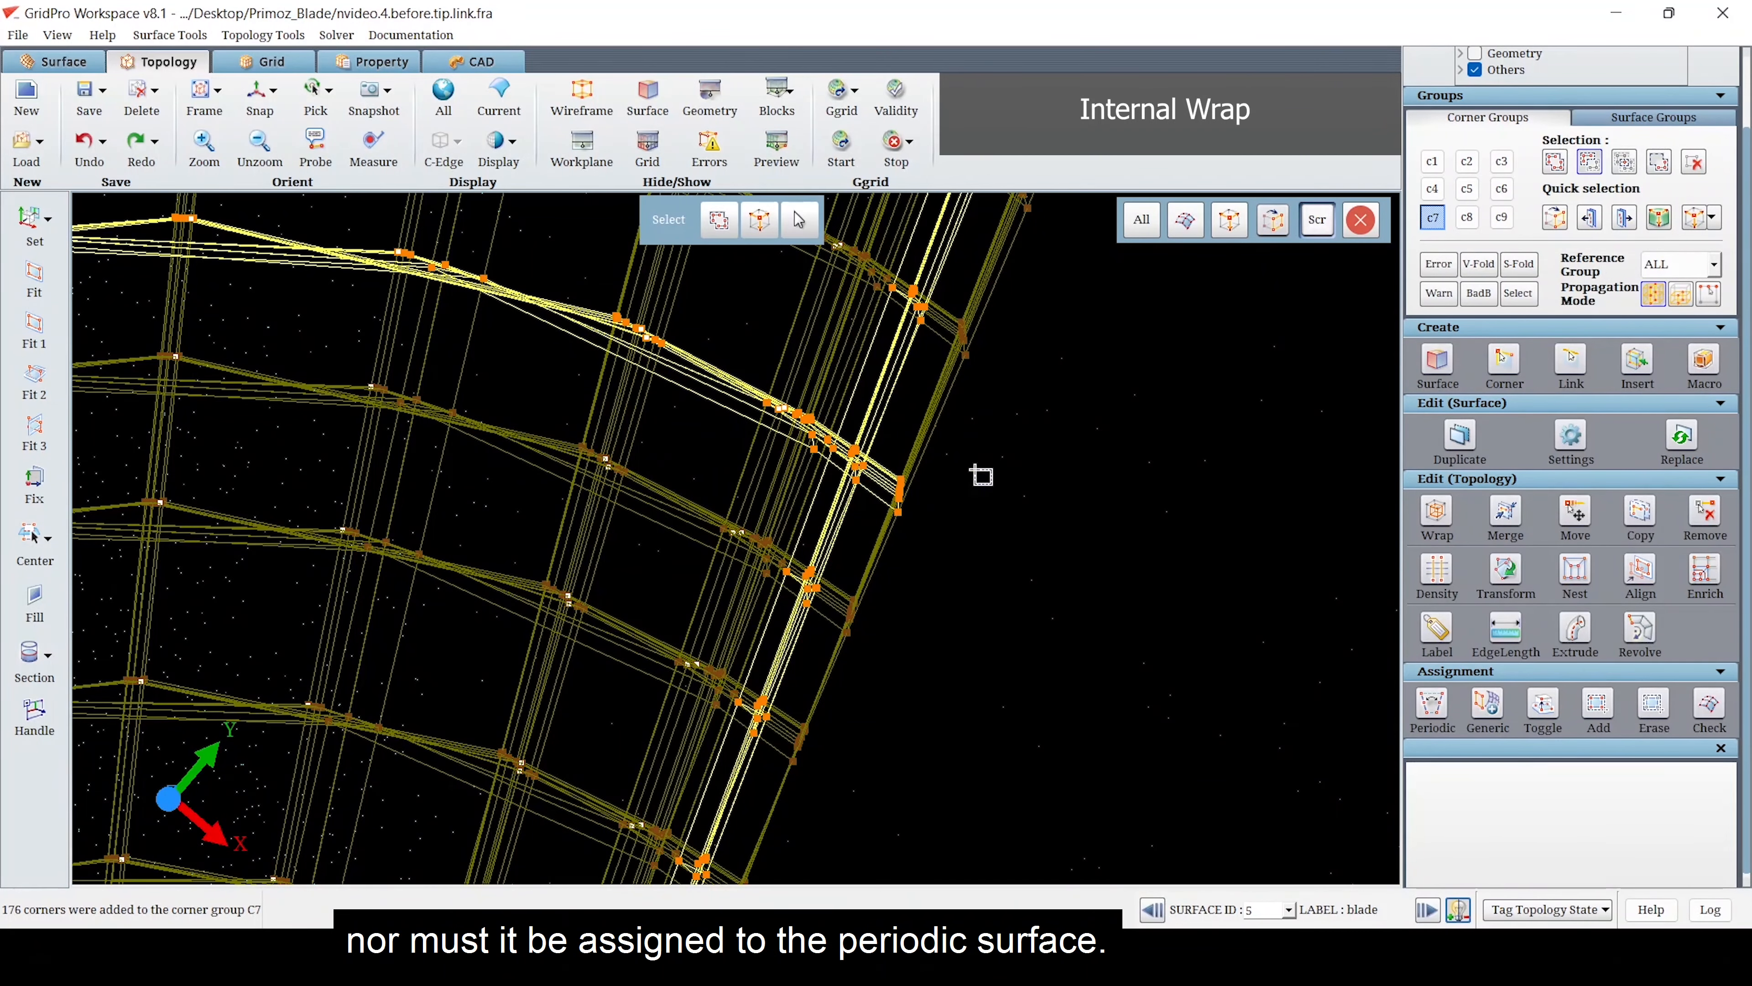
pyautogui.click(1555, 217)
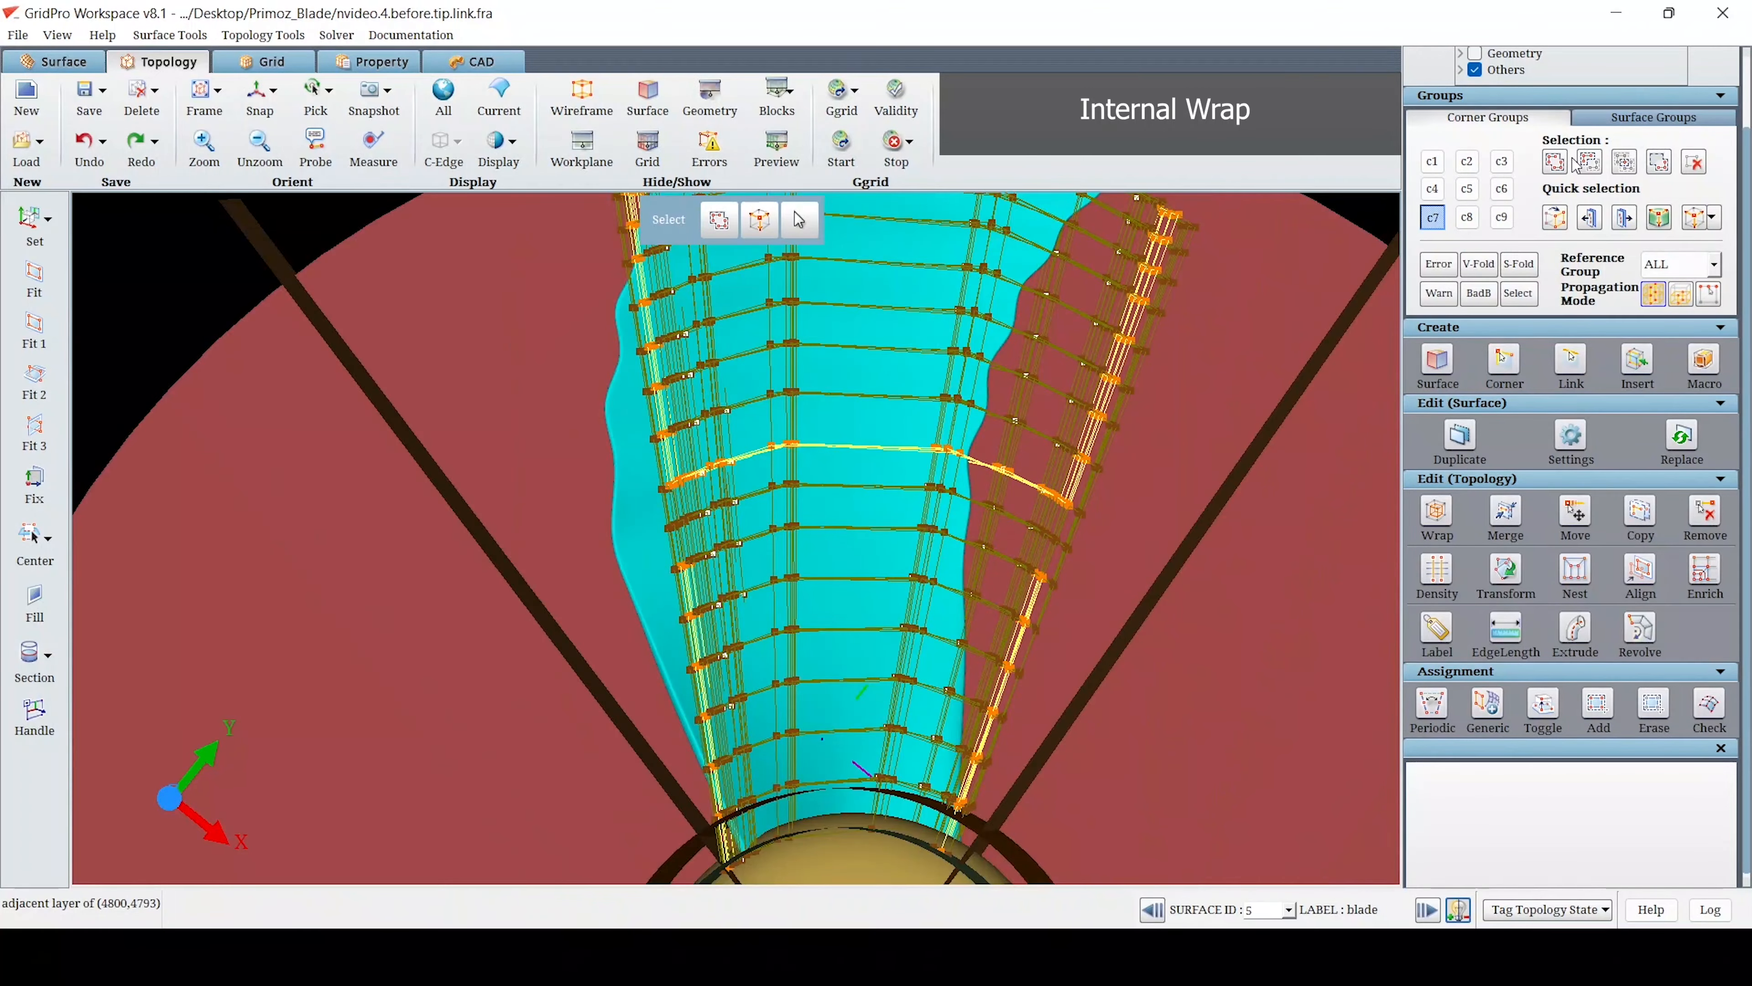
pyautogui.click(1578, 163)
pyautogui.click(621, 536)
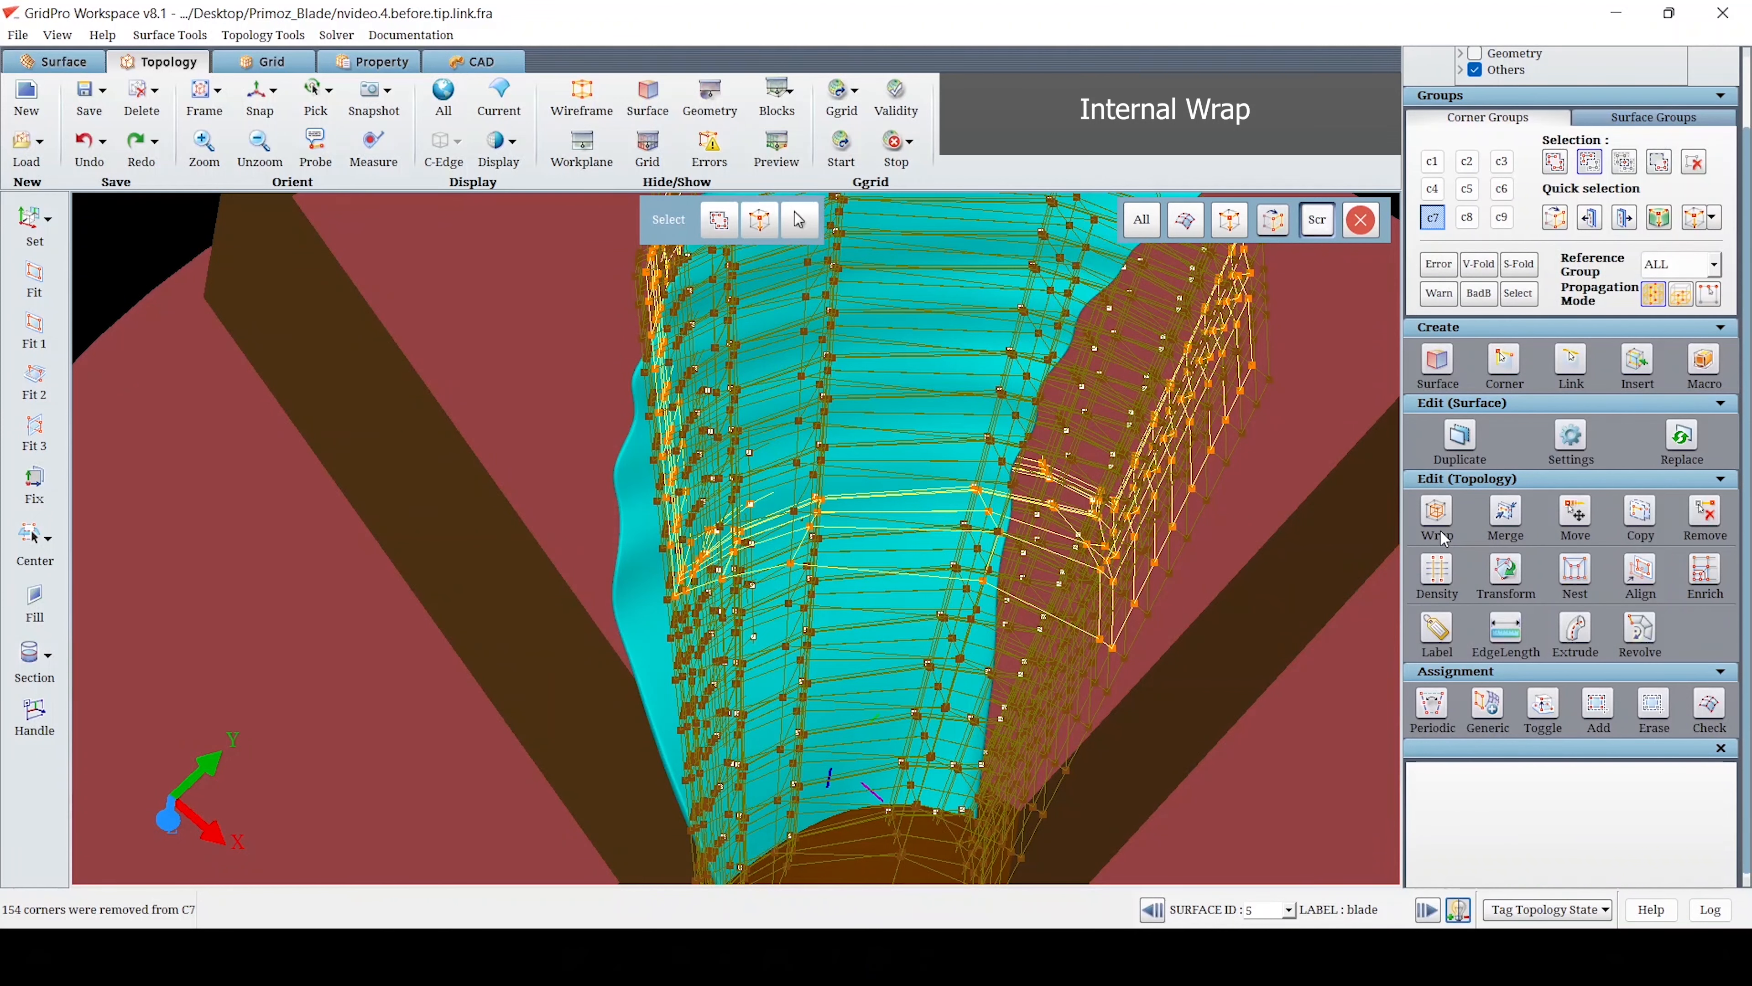
pyautogui.click(1437, 514)
pyautogui.scroll(-5, 1509, 735)
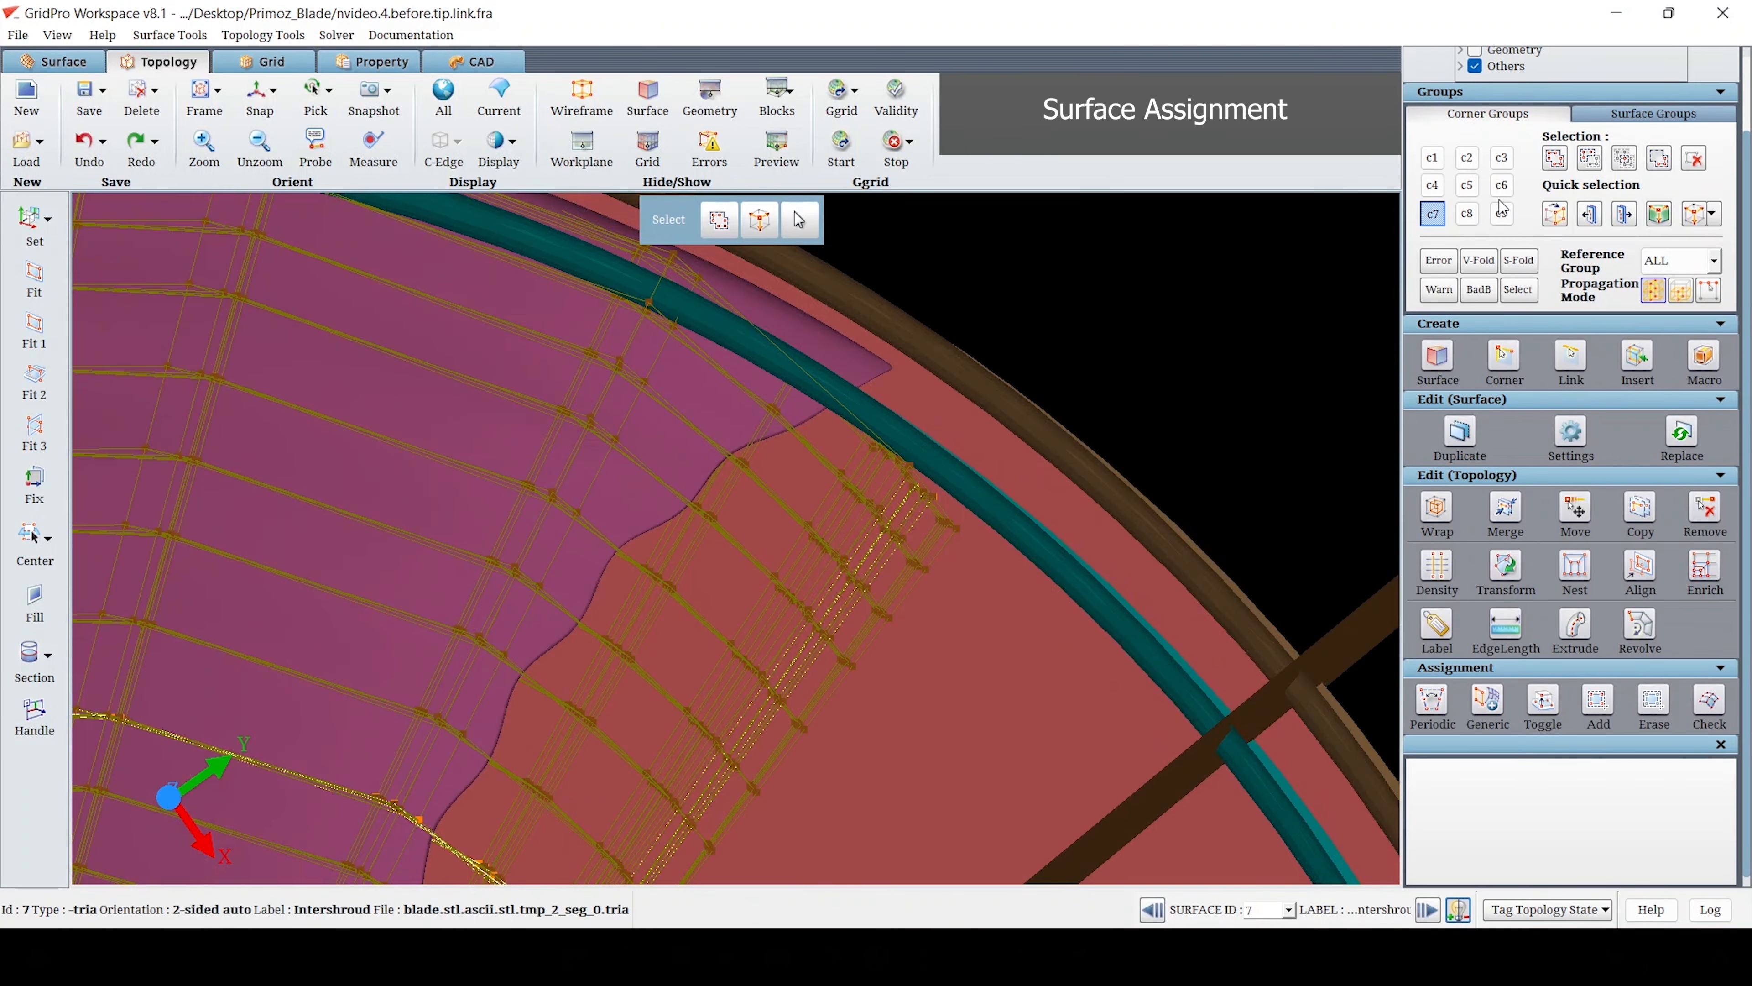
# - Regroup c7 with the sheet layer close to the blade tip and assign it to the intershroud surface
pyautogui.click(1697, 160)
pyautogui.click(1555, 158)
pyautogui.moveTo(974, 510); pyautogui.dragTo(904, 582, button='right')
pyautogui.moveTo(1115, 426); pyautogui.dragTo(1071, 528, button='middle')
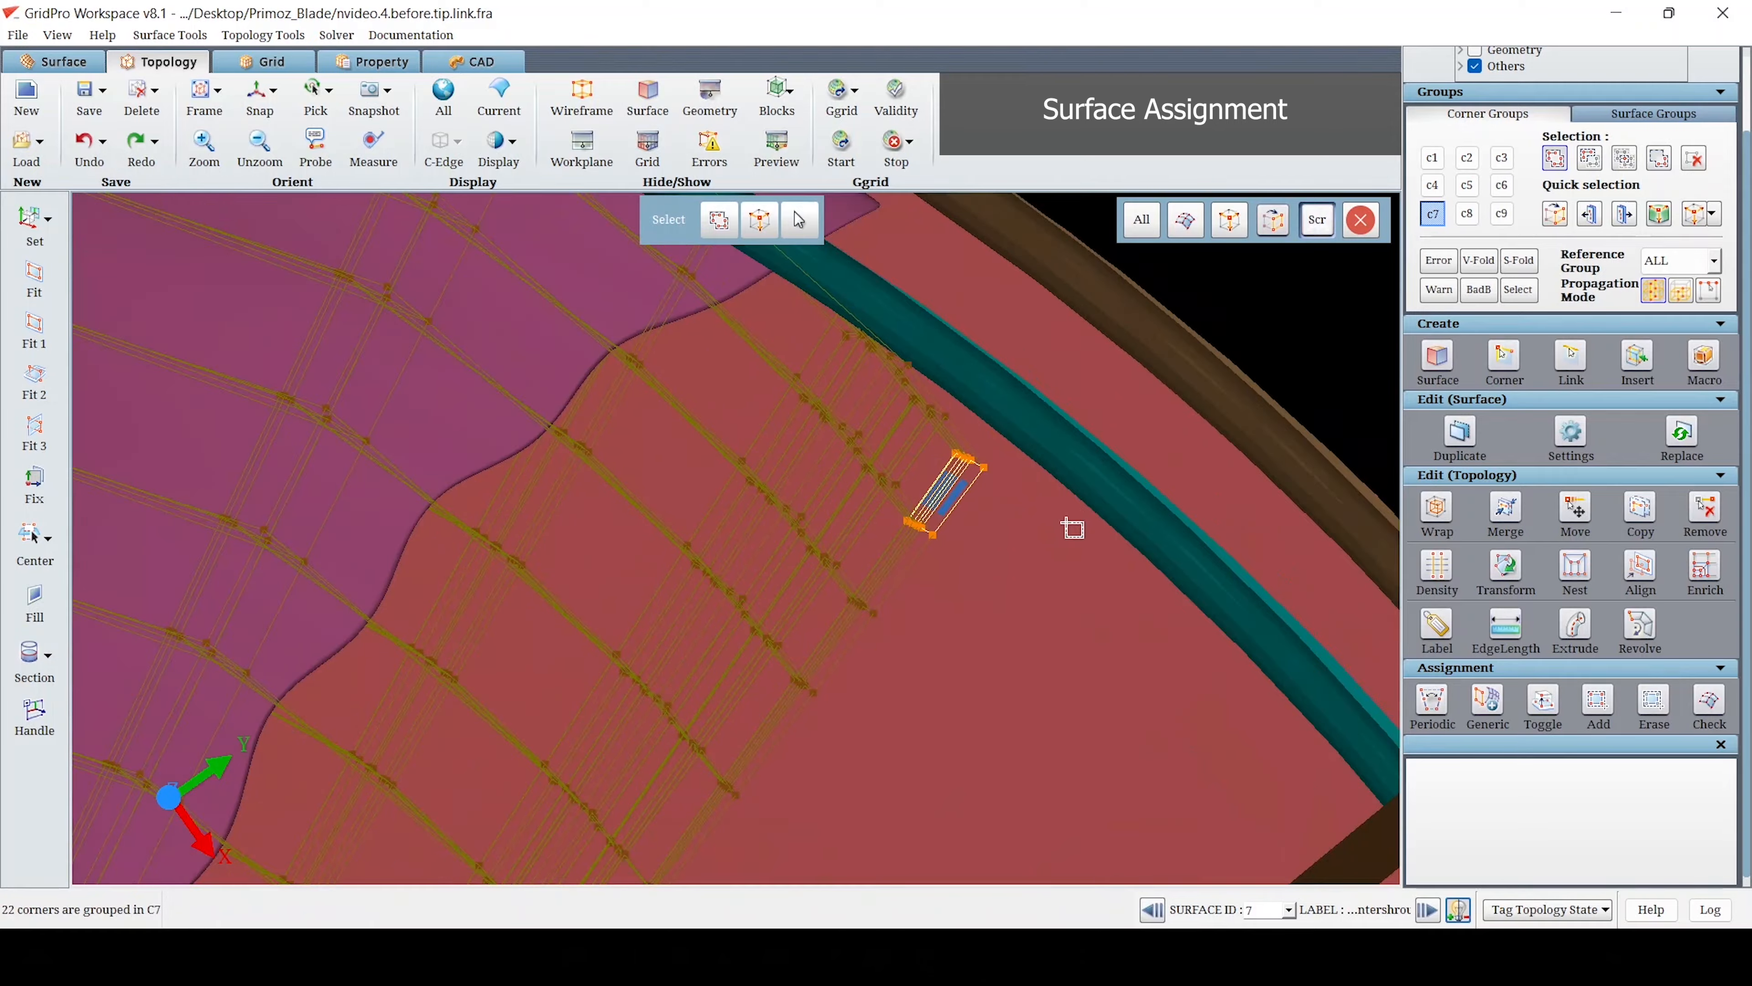
pyautogui.click(1555, 158)
pyautogui.click(942, 527)
pyautogui.scroll(-6, 942, 545)
pyautogui.moveTo(718, 435); pyautogui.dragTo(680, 448)
pyautogui.click(1598, 701)
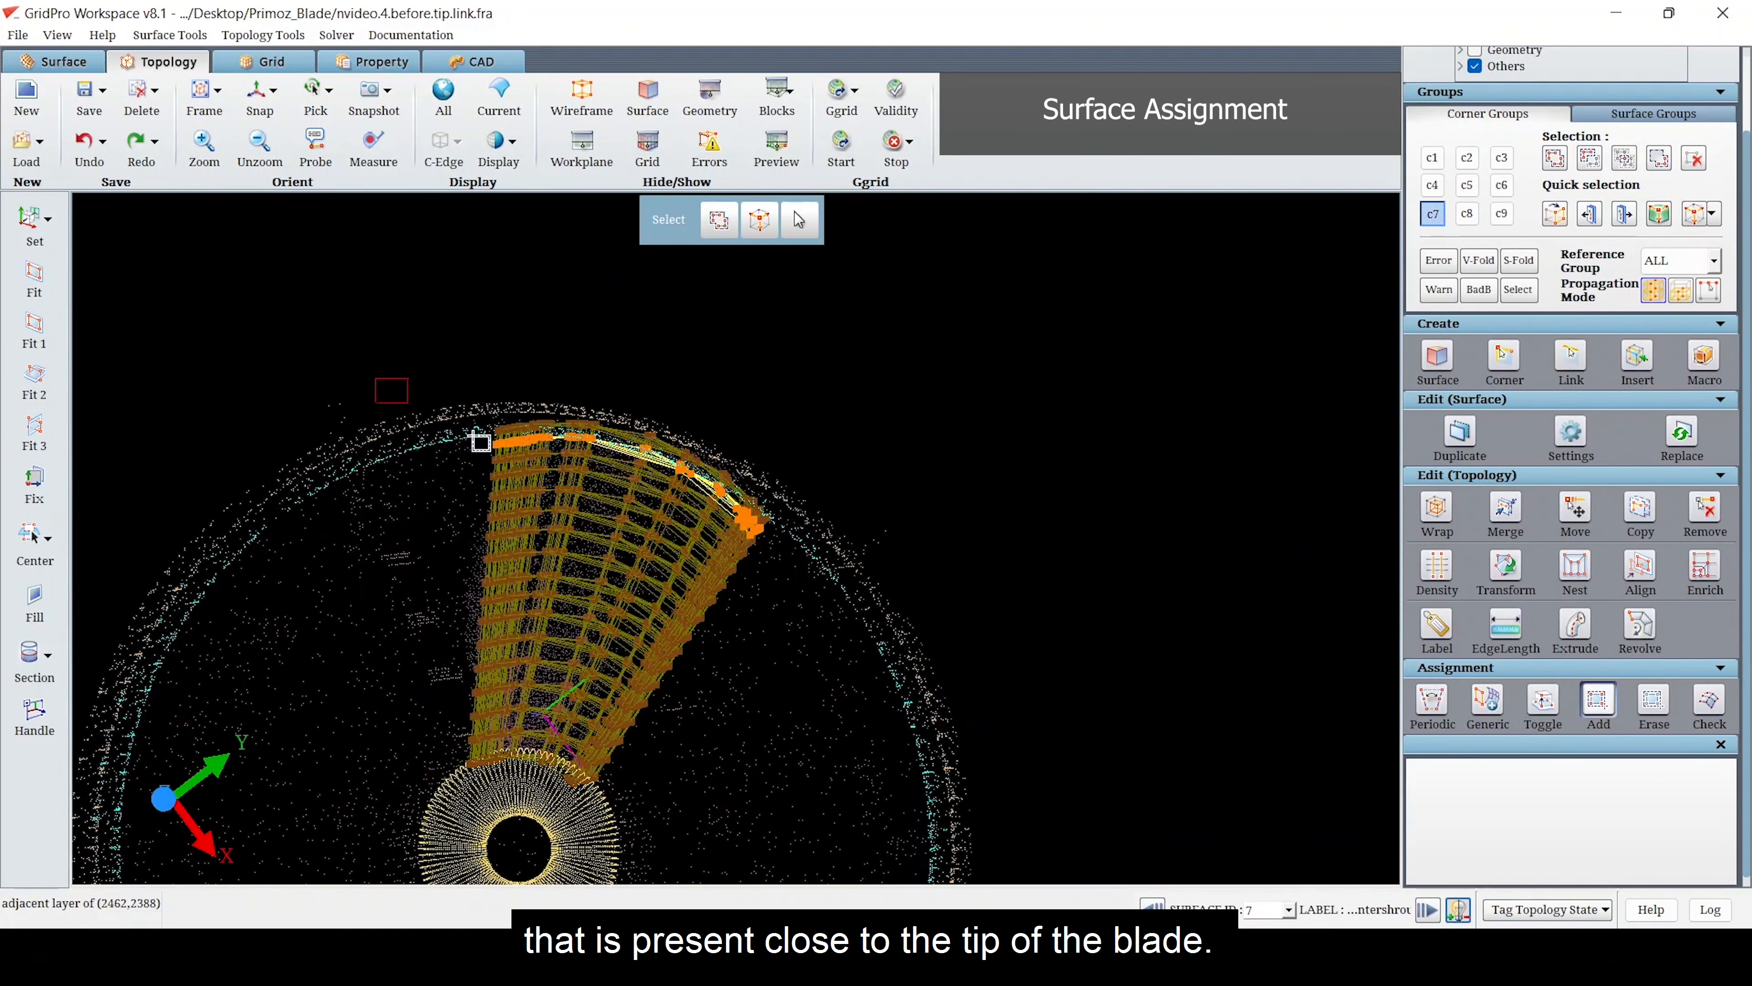
# - Regroup c7 with the innermost sheet layer at the blade root and assign it to the hub surface
pyautogui.scroll(4, 873, 695)
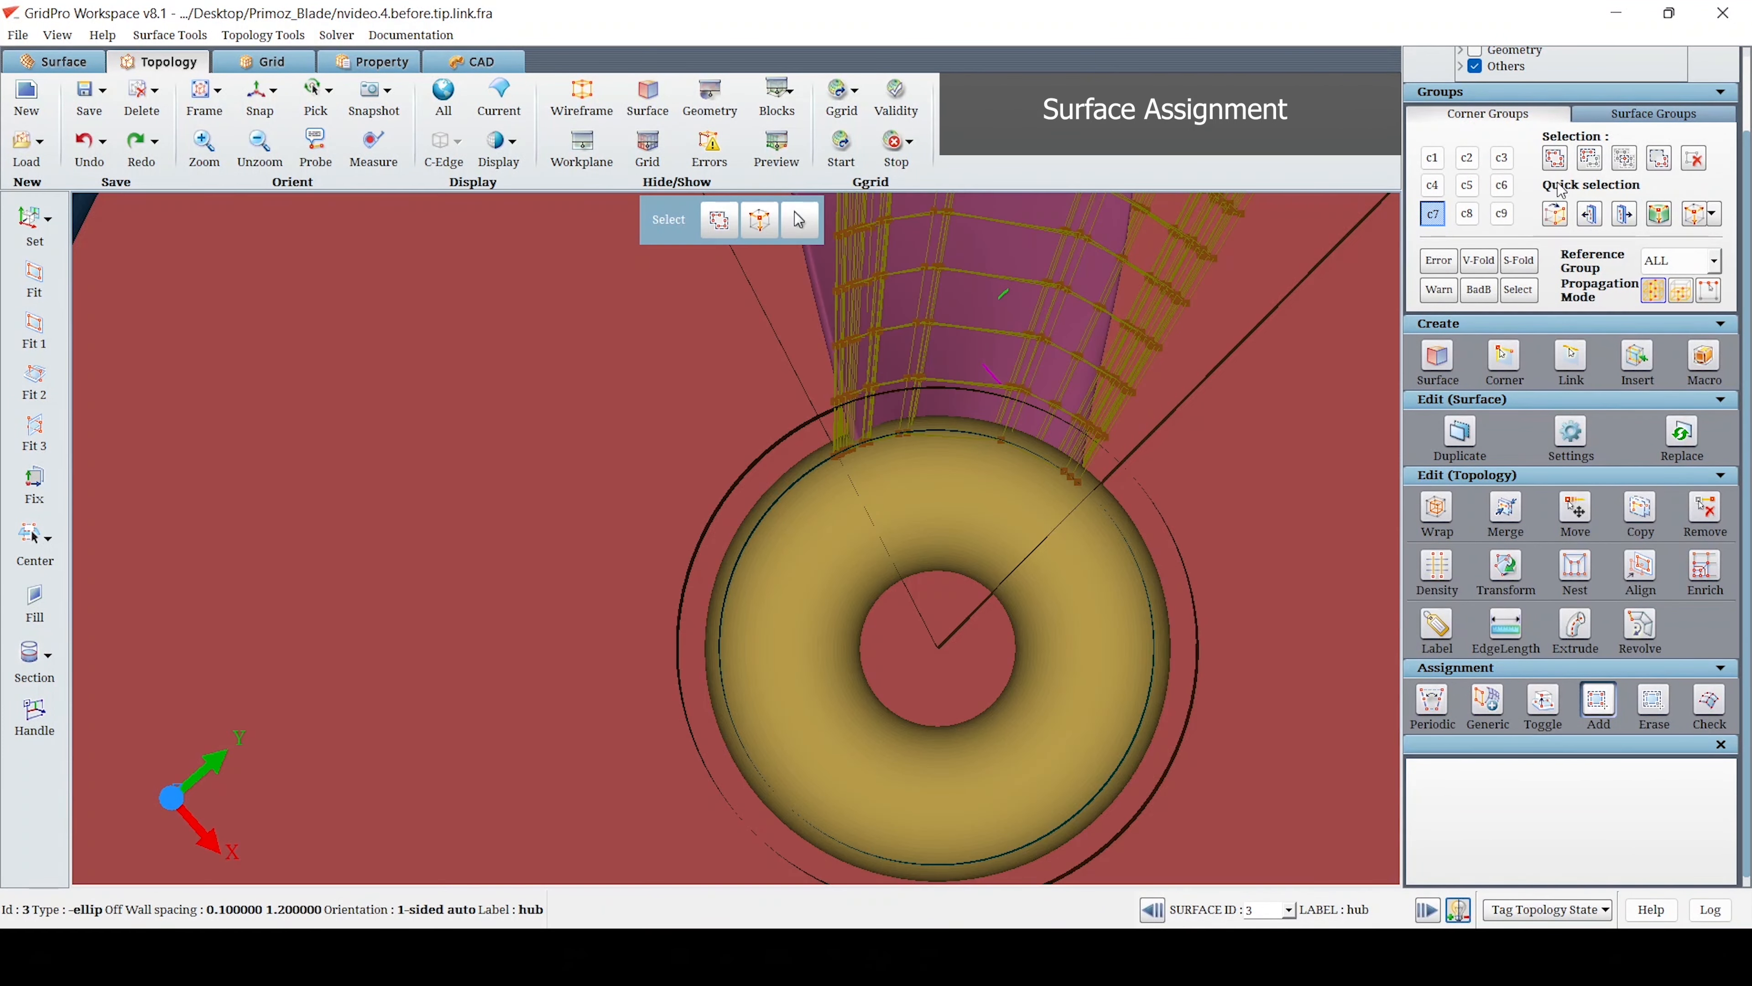
pyautogui.click(1555, 157)
pyautogui.moveTo(1123, 554); pyautogui.dragTo(1059, 405, button='right')
pyautogui.scroll(4, 1283, 526)
pyautogui.click(1558, 163)
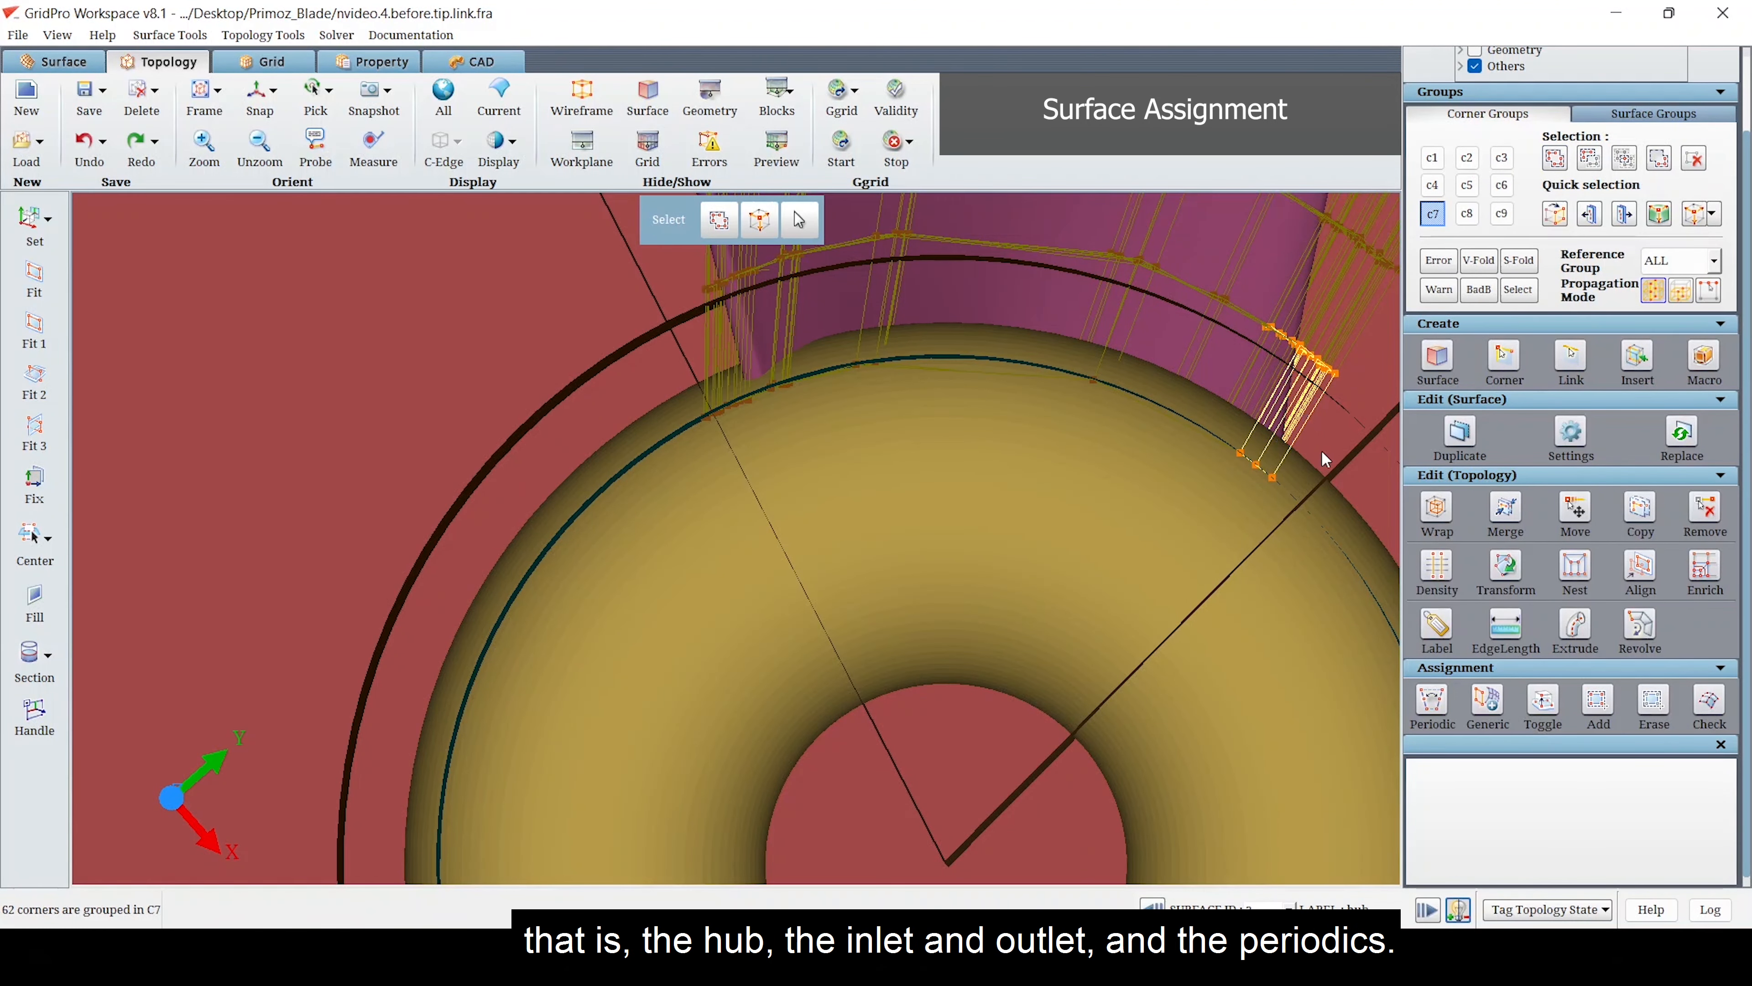
pyautogui.click(1278, 462)
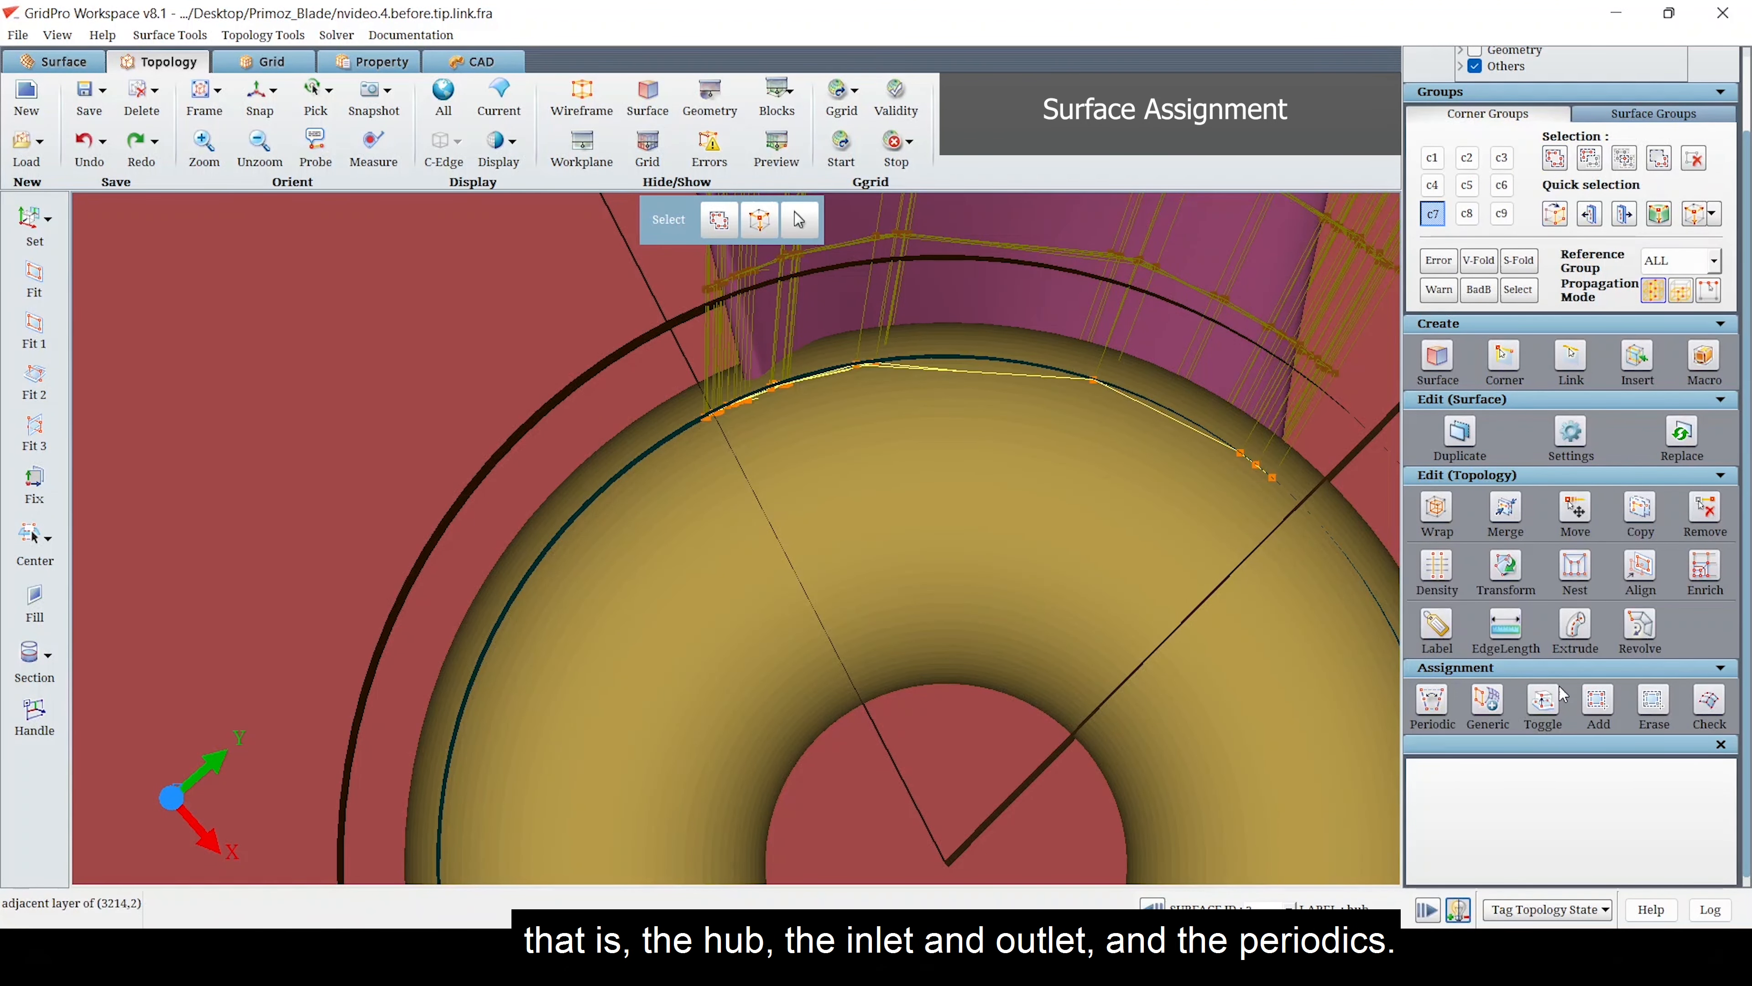
pyautogui.click(1598, 705)
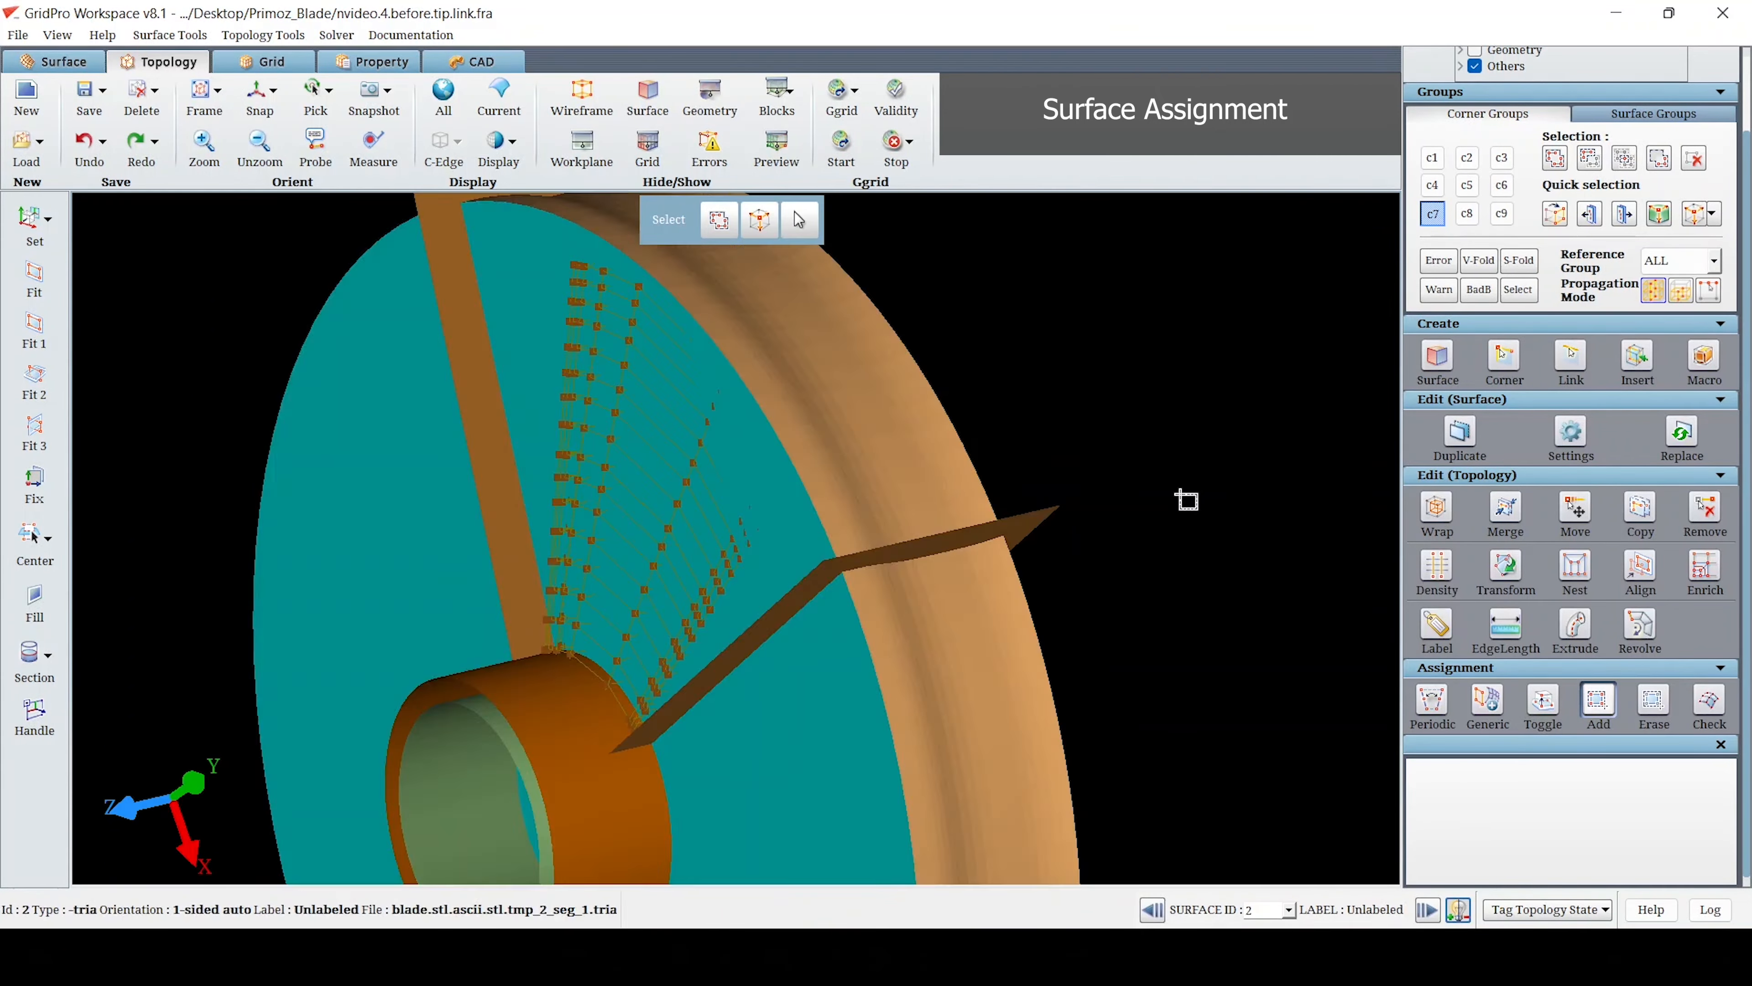
# - Regroup c7 with the outermost sheet layer on the +Z side of the topology and assign it to surface 2
pyautogui.moveTo(1184, 498)
pyautogui.mouseDown(button='middle')
pyautogui.moveTo(782, 618)
pyautogui.moveTo(735, 834)
pyautogui.moveTo(649, 757)
pyautogui.moveTo(919, 544)
pyautogui.mouseUp(button='middle')
pyautogui.scroll(3, 645, 755)
pyautogui.moveTo(986, 691)
pyautogui.mouseDown(button='middle')
pyautogui.moveTo(990, 778)
pyautogui.moveTo(1025, 776)
pyautogui.moveTo(1041, 718)
pyautogui.mouseUp(button='middle')
pyautogui.click(1555, 158)
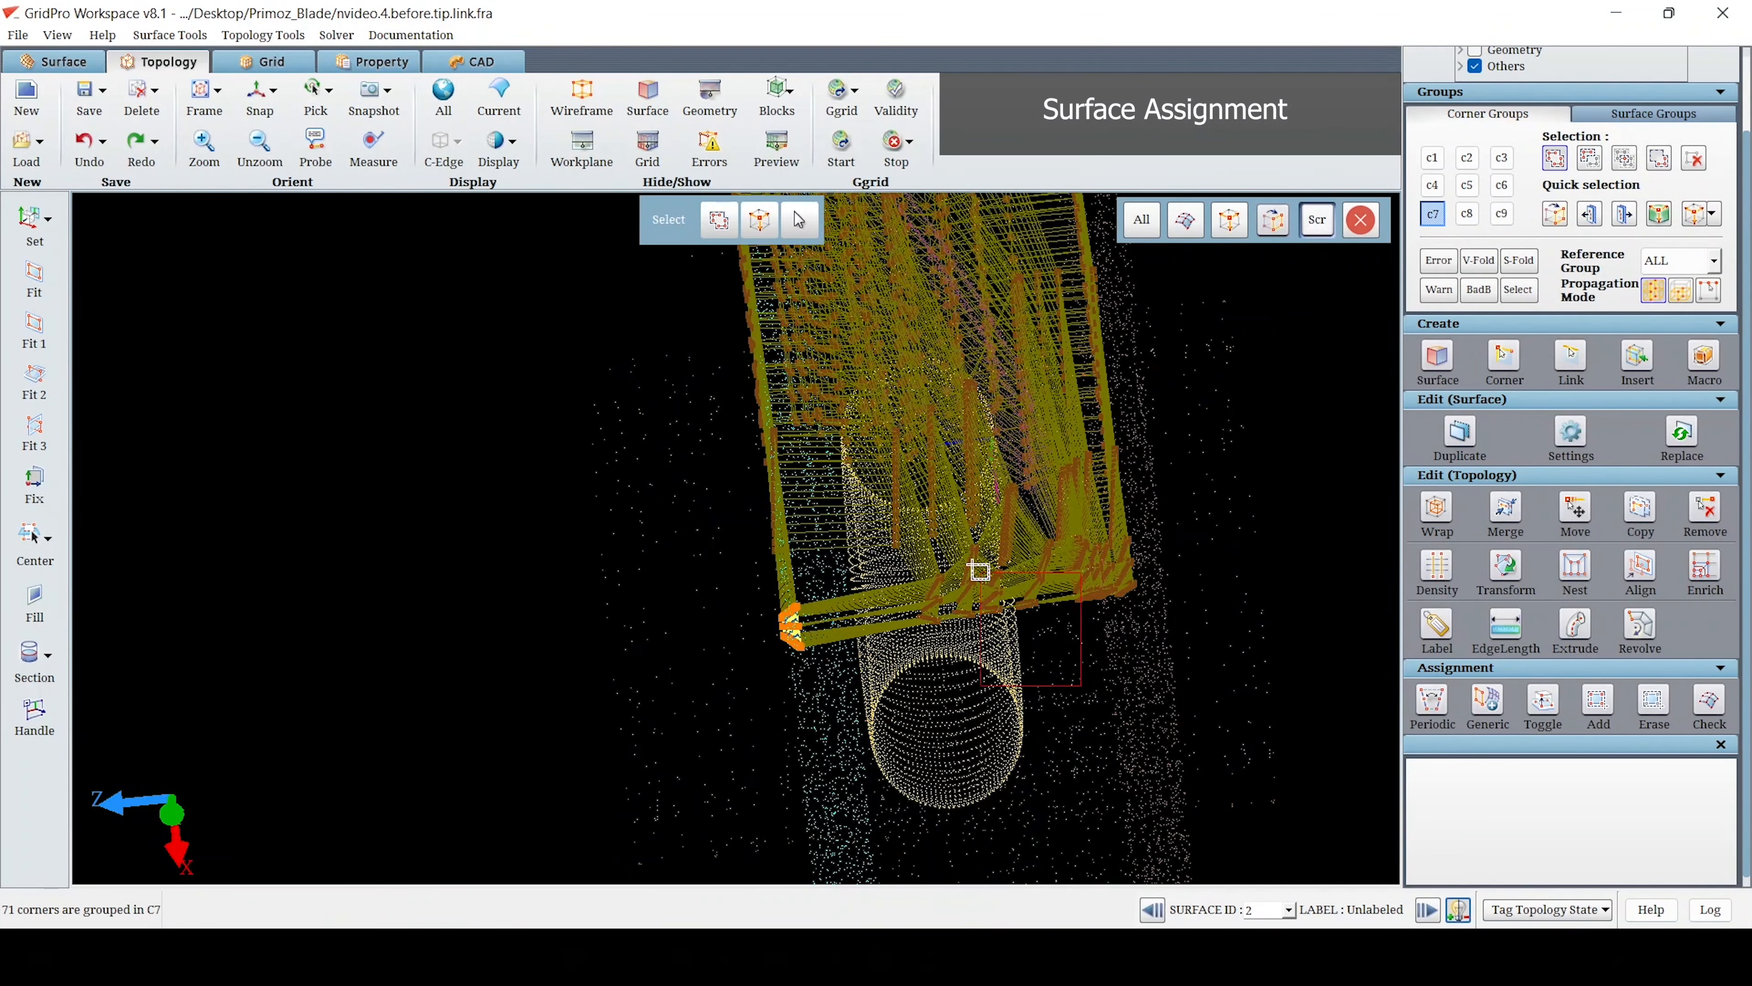
pyautogui.moveTo(973, 566); pyautogui.dragTo(977, 571)
pyautogui.moveTo(973, 679); pyautogui.dragTo(980, 692)
pyautogui.scroll(3, 991, 717)
pyautogui.moveTo(923, 743); pyautogui.dragTo(932, 583, button='middle')
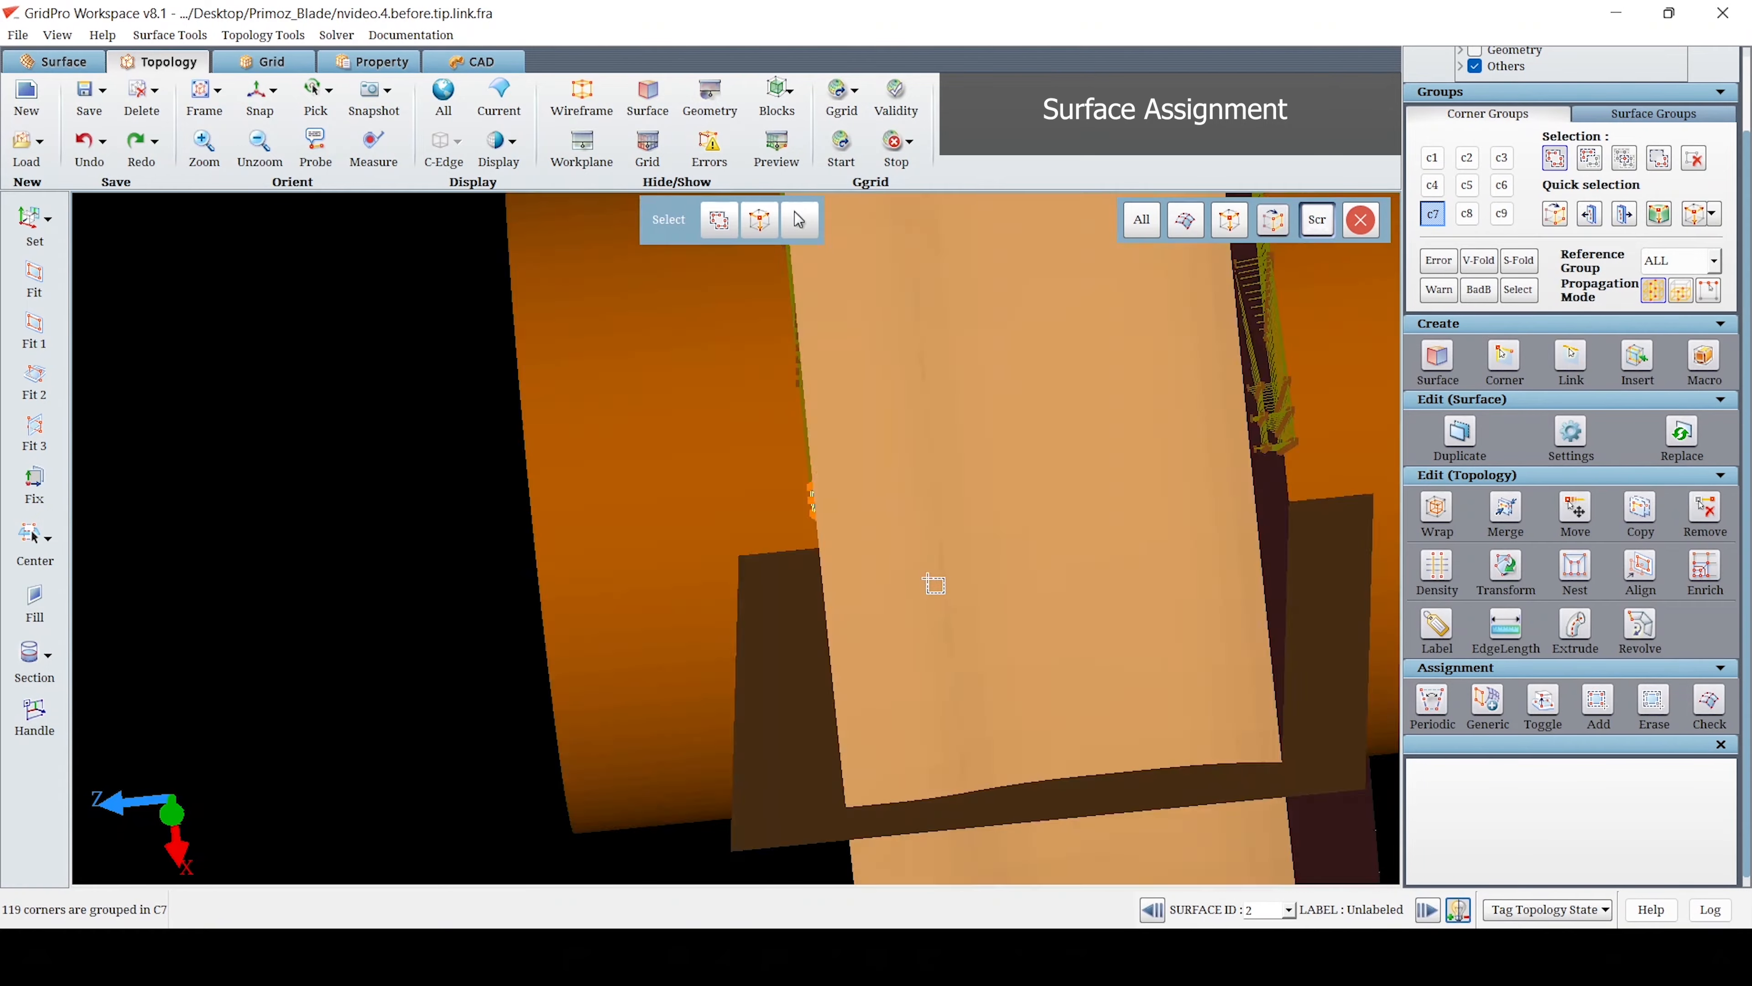
pyautogui.click(1563, 165)
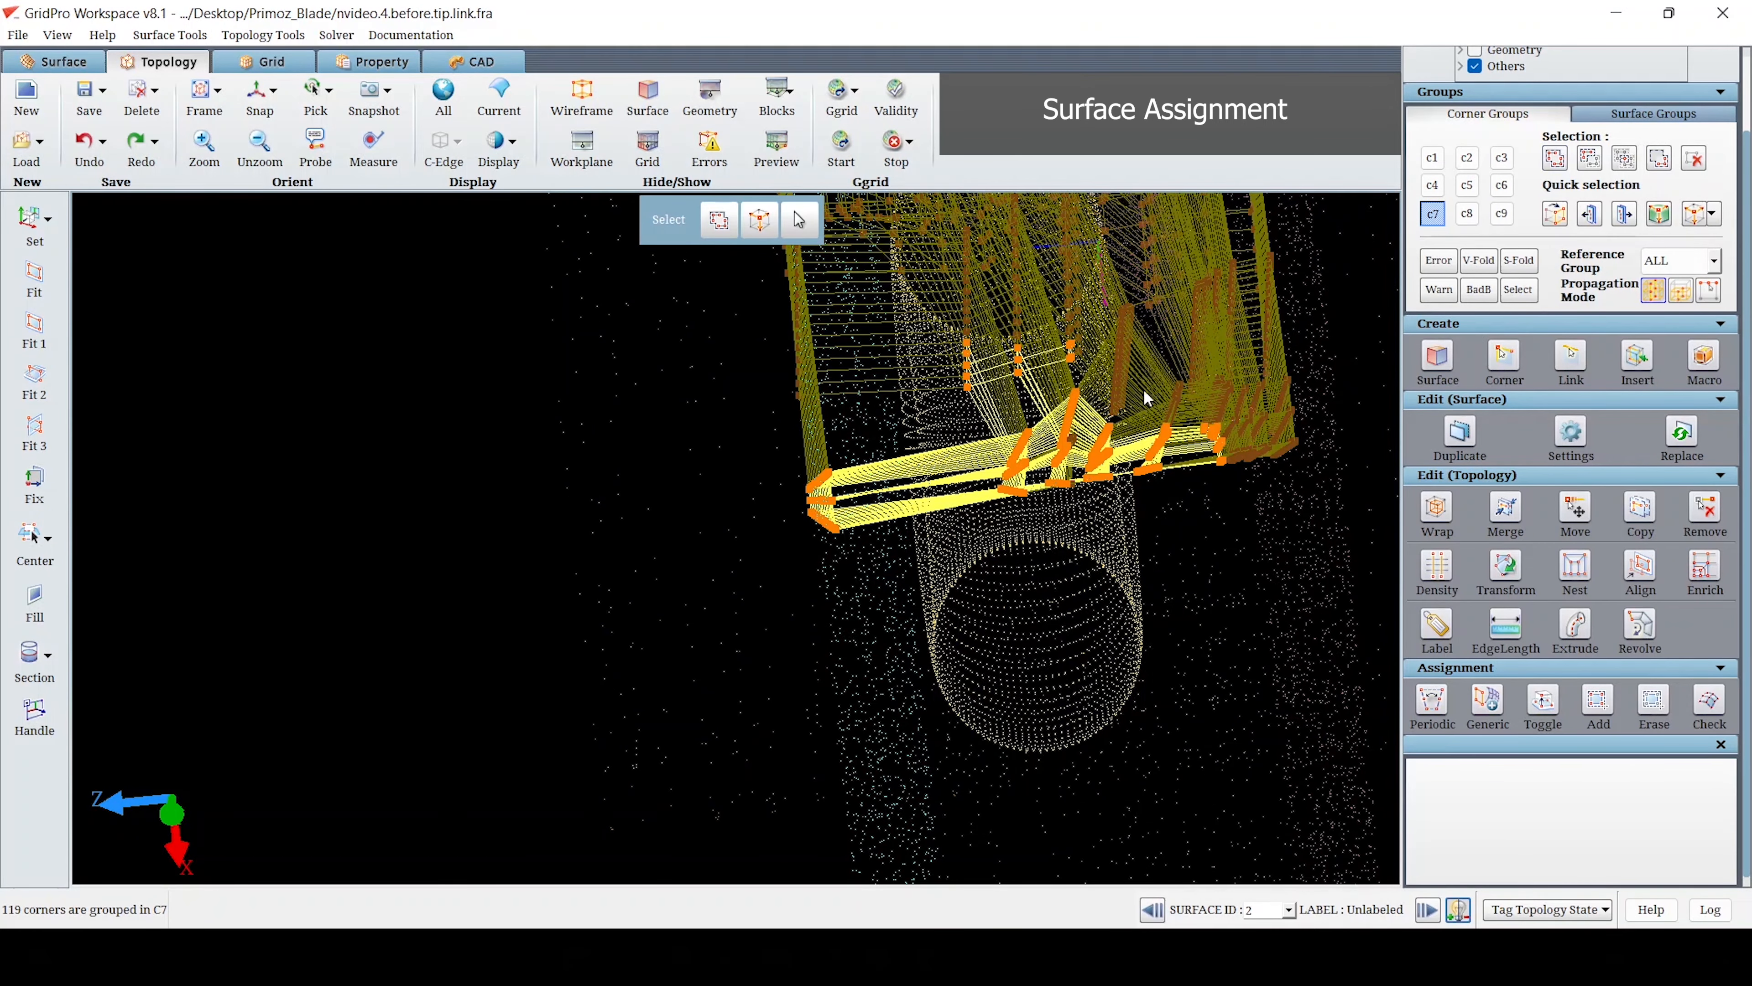
pyautogui.click(865, 523)
pyautogui.scroll(-3, 865, 522)
pyautogui.moveTo(867, 517)
pyautogui.mouseDown()
pyautogui.moveTo(921, 459)
pyautogui.moveTo(1142, 494)
pyautogui.mouseUp()
pyautogui.scroll(-4, 1144, 496)
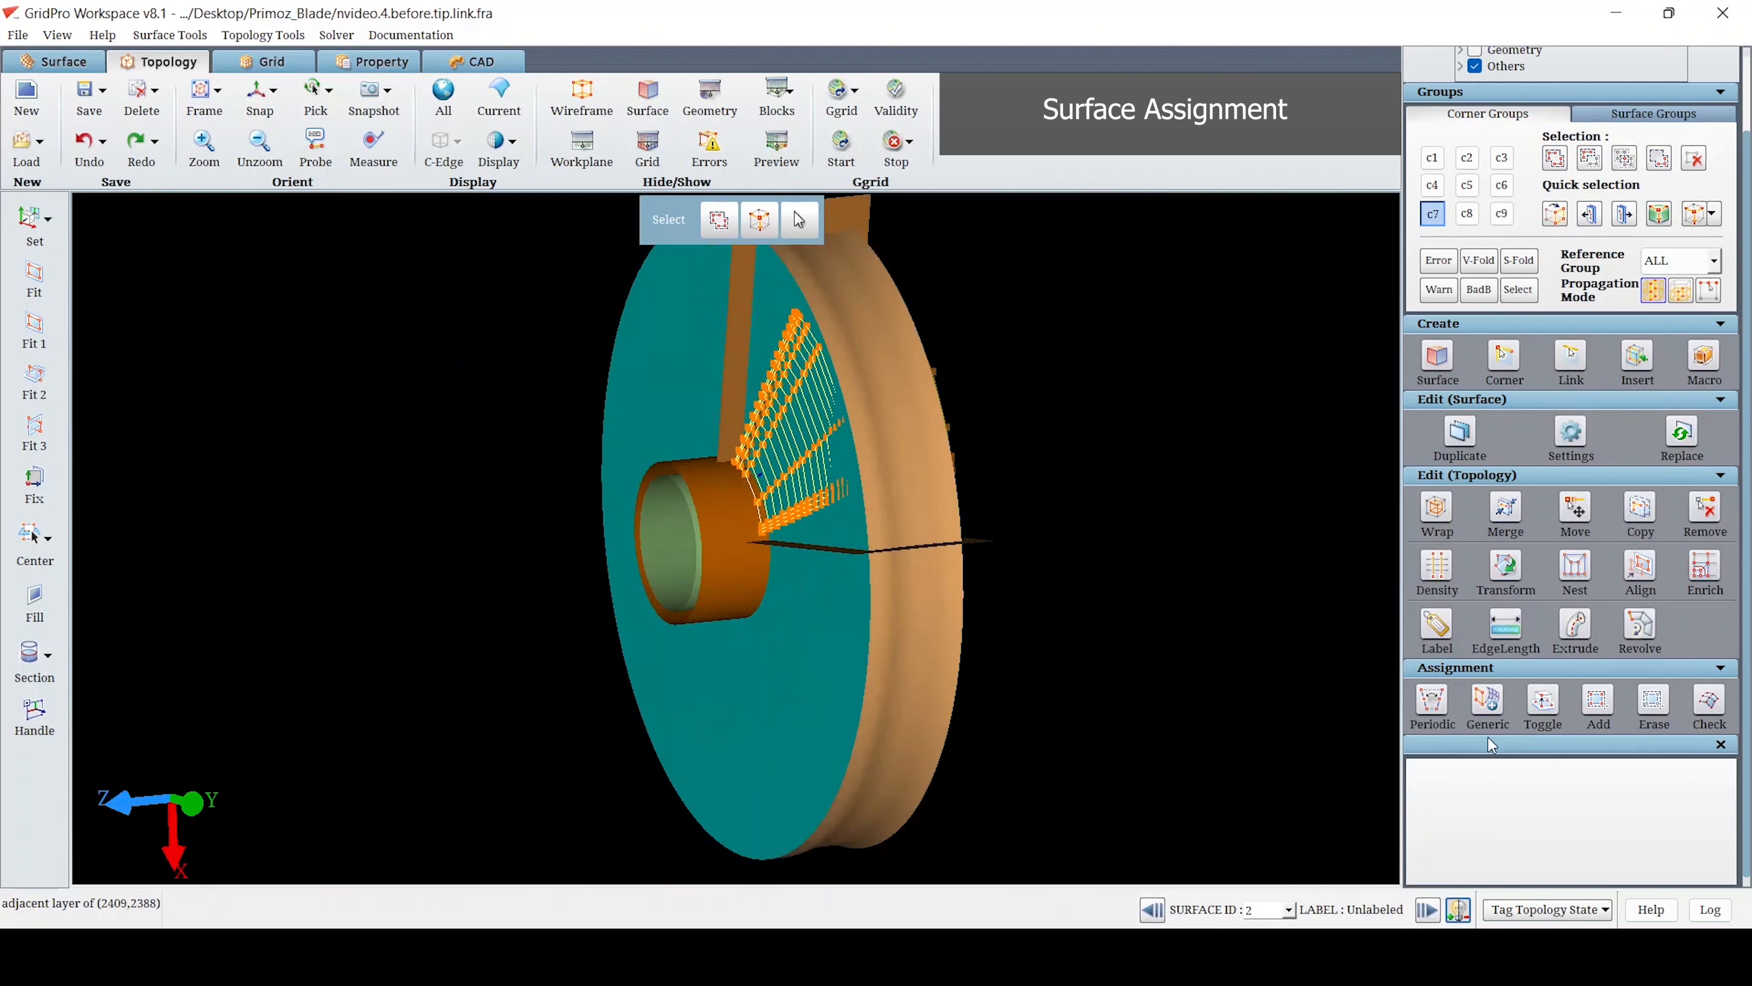
pyautogui.moveTo(528, 350); pyautogui.dragTo(1170, 726)
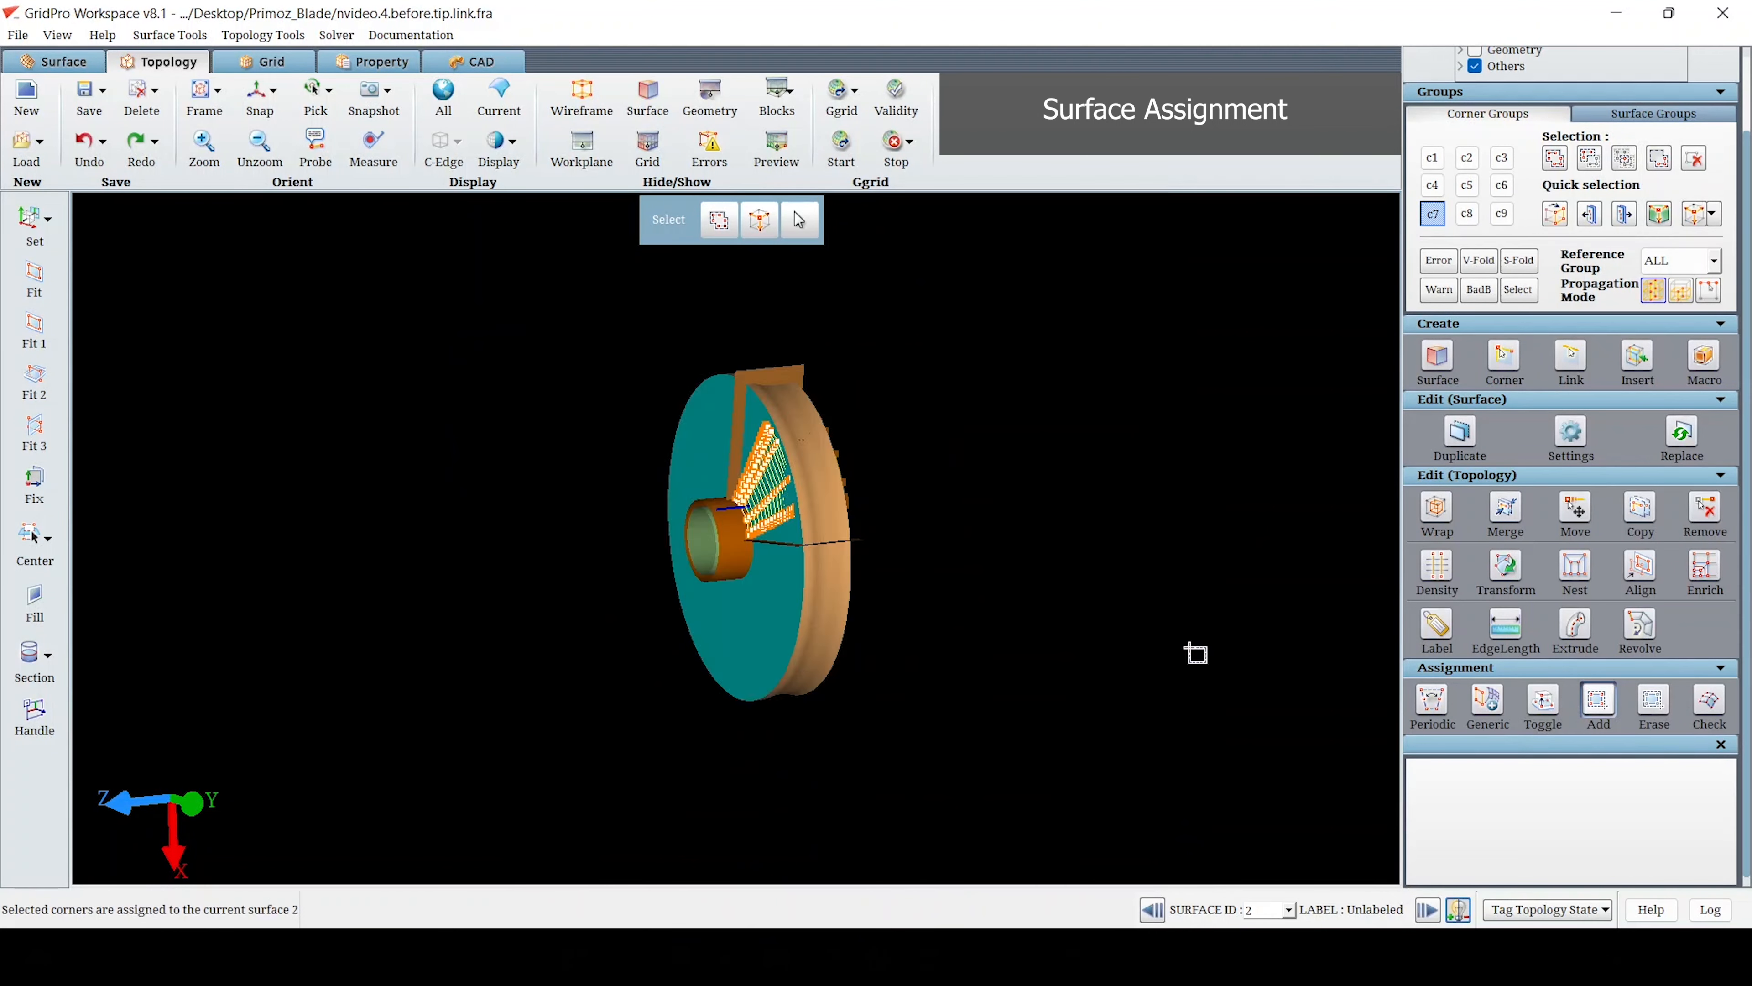
# - Empty c7, regroup it with the outermost sheet layer on the -Z side, and assign it to surface 0
pyautogui.scroll(5, 1228, 573)
pyautogui.click(1695, 164)
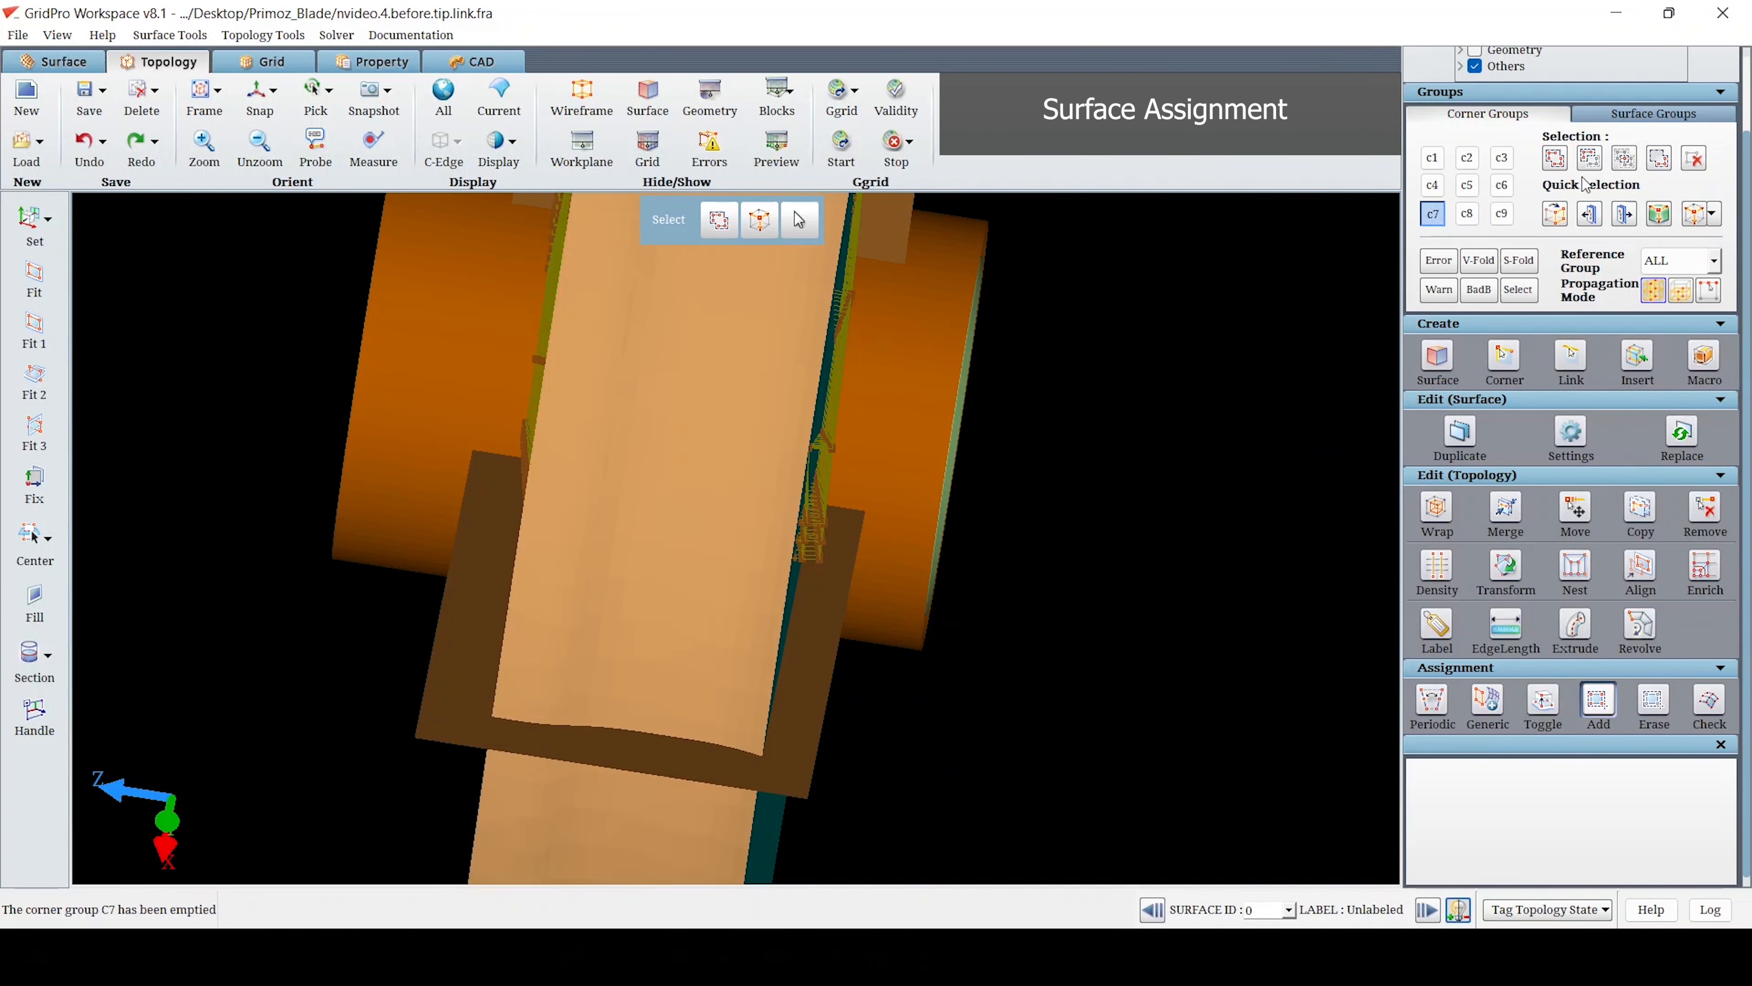
pyautogui.click(1559, 162)
pyautogui.scroll(3, 993, 660)
pyautogui.moveTo(966, 653); pyautogui.dragTo(898, 602)
pyautogui.moveTo(906, 608); pyautogui.dragTo(904, 606, button='right')
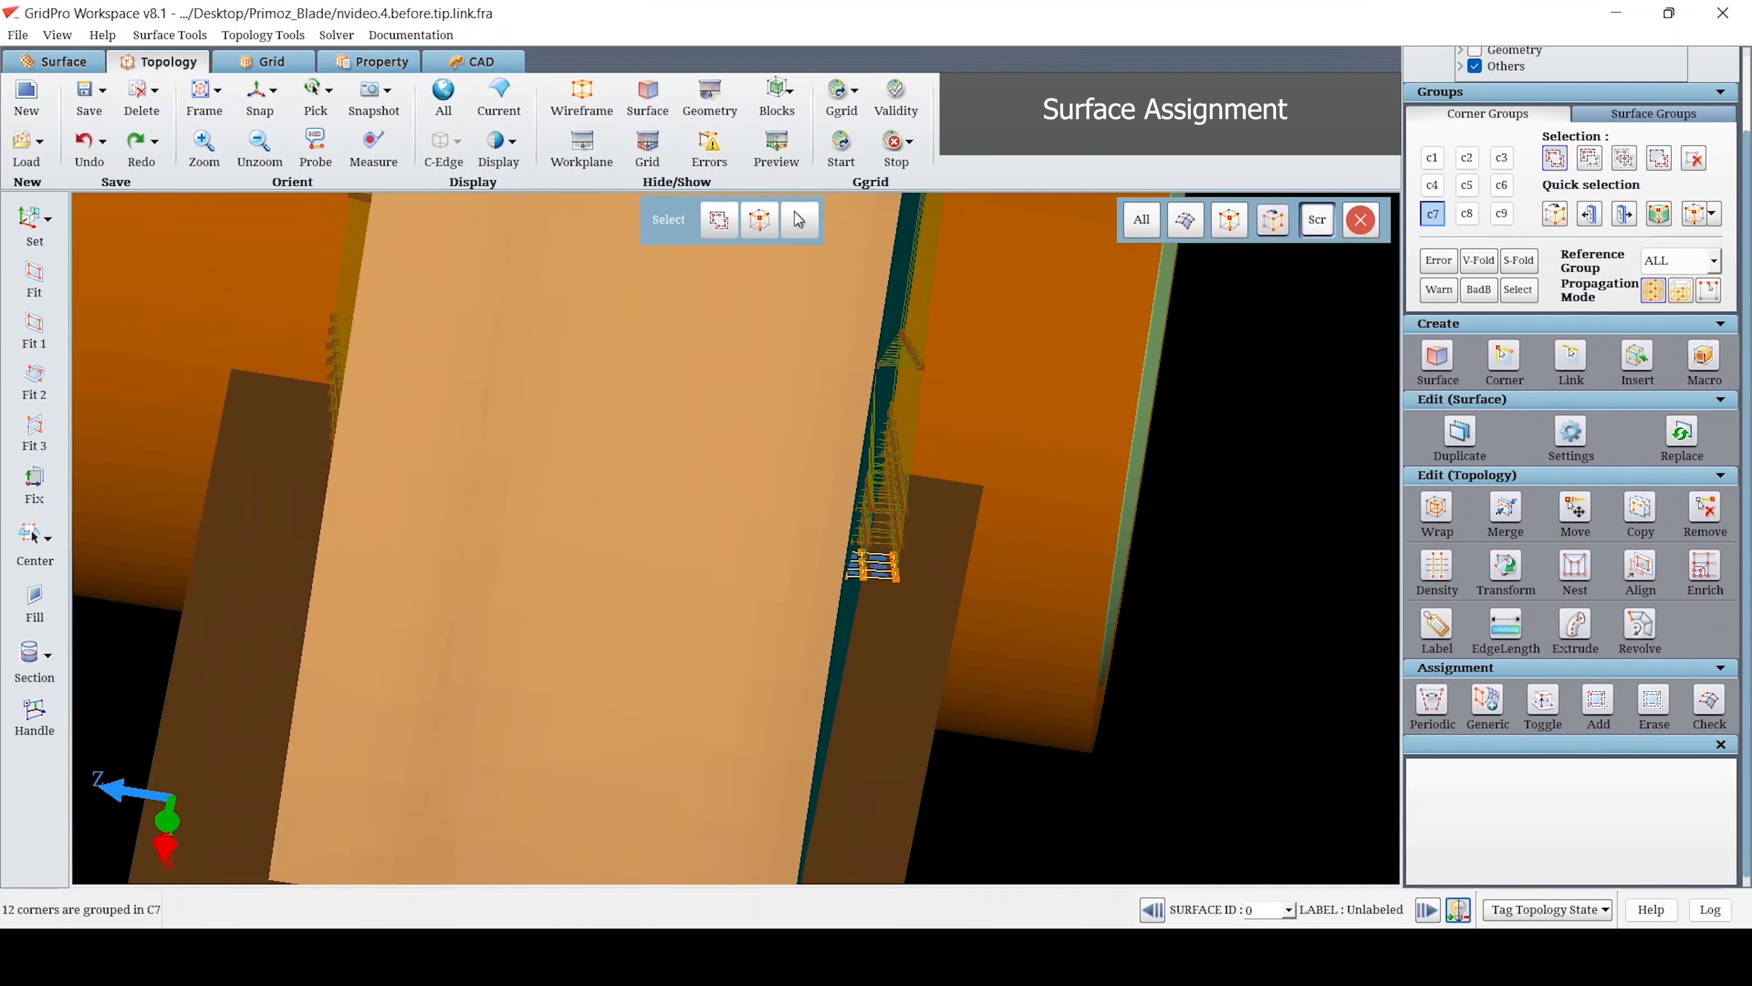
pyautogui.click(1555, 160)
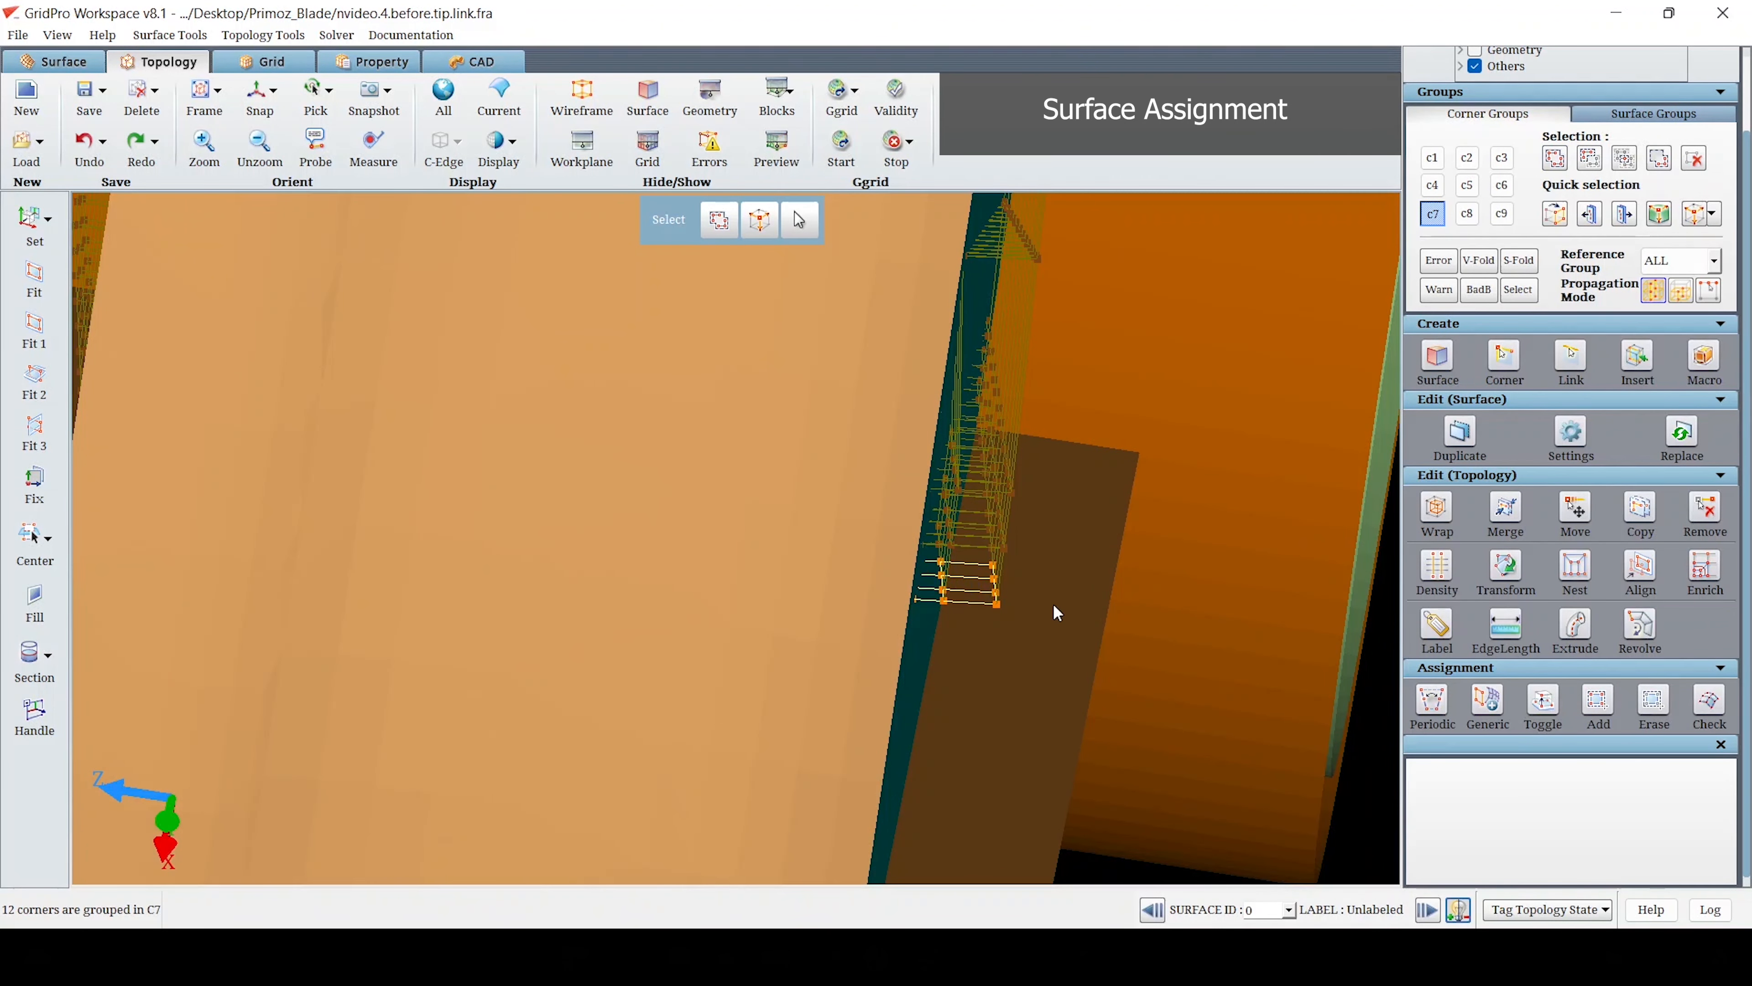
pyautogui.click(984, 604)
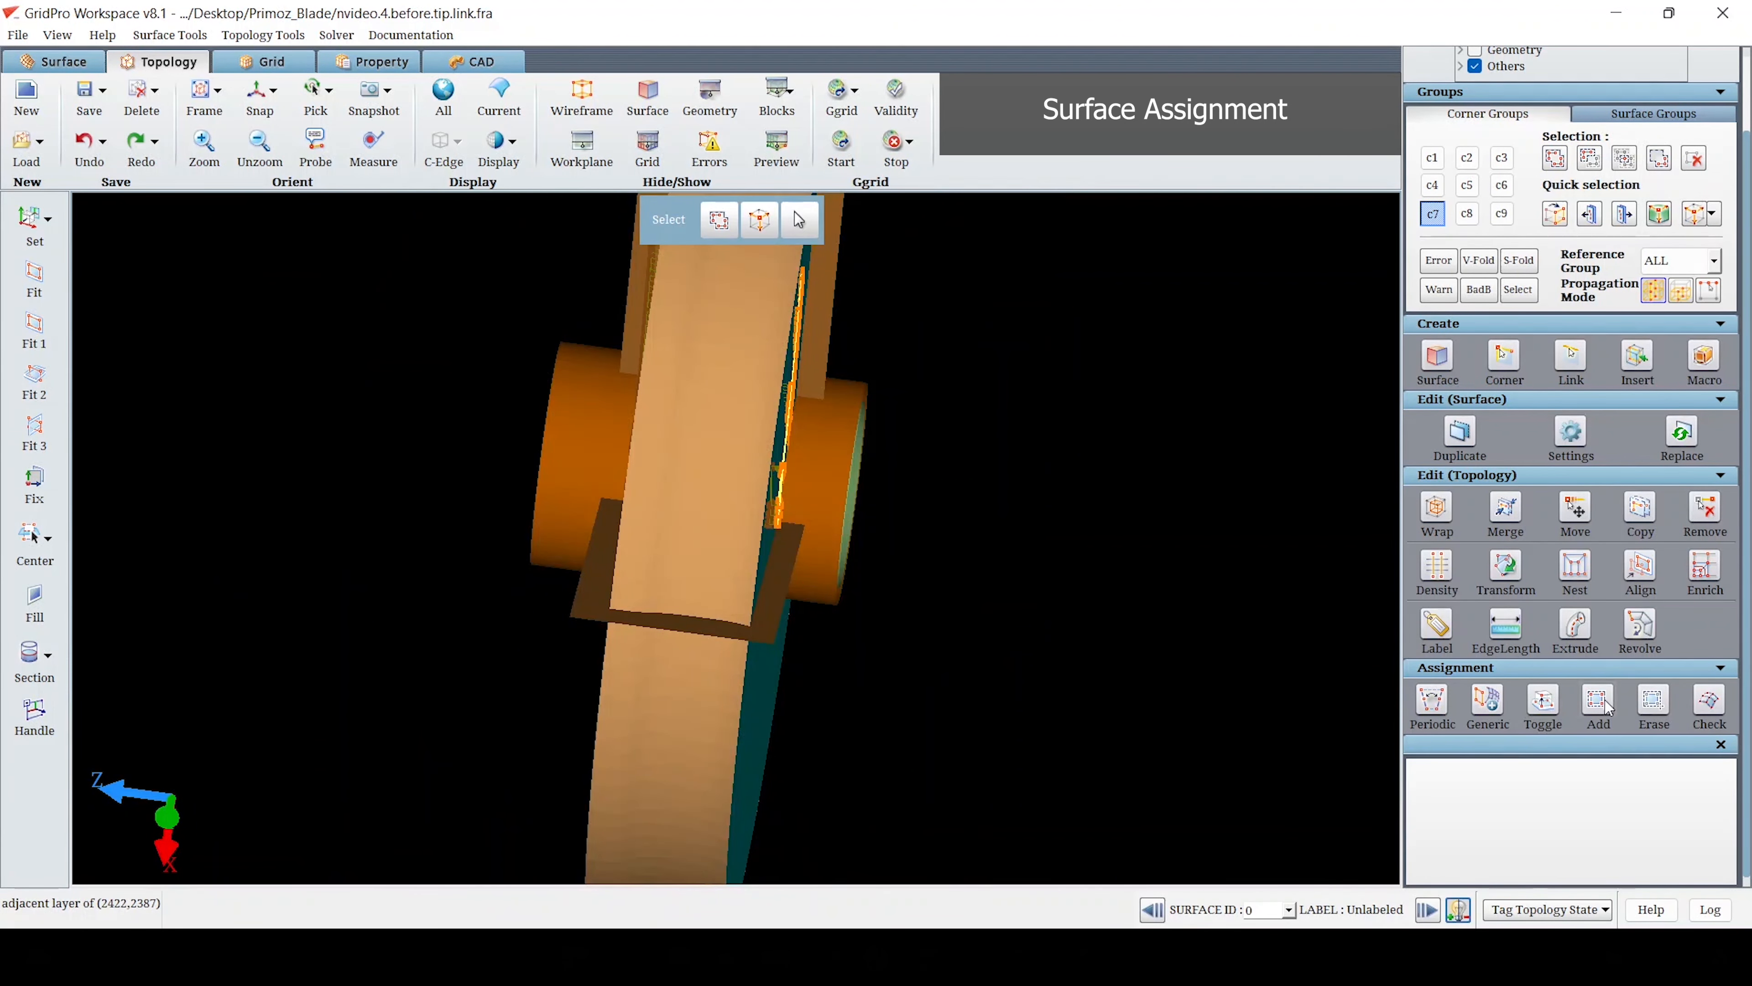
pyautogui.moveTo(668, 261); pyautogui.dragTo(670, 264)
pyautogui.moveTo(1119, 686); pyautogui.dragTo(1118, 687)
# - Start a rotational periodic assignment about the Z-Axis with periodicity 72 for surface 8 and select Pair 1
pyautogui.moveTo(482, 733)
pyautogui.mouseDown(button='middle')
pyautogui.moveTo(732, 720)
pyautogui.moveTo(511, 769)
pyautogui.mouseUp(button='middle')
pyautogui.scroll(3, 678, 668)
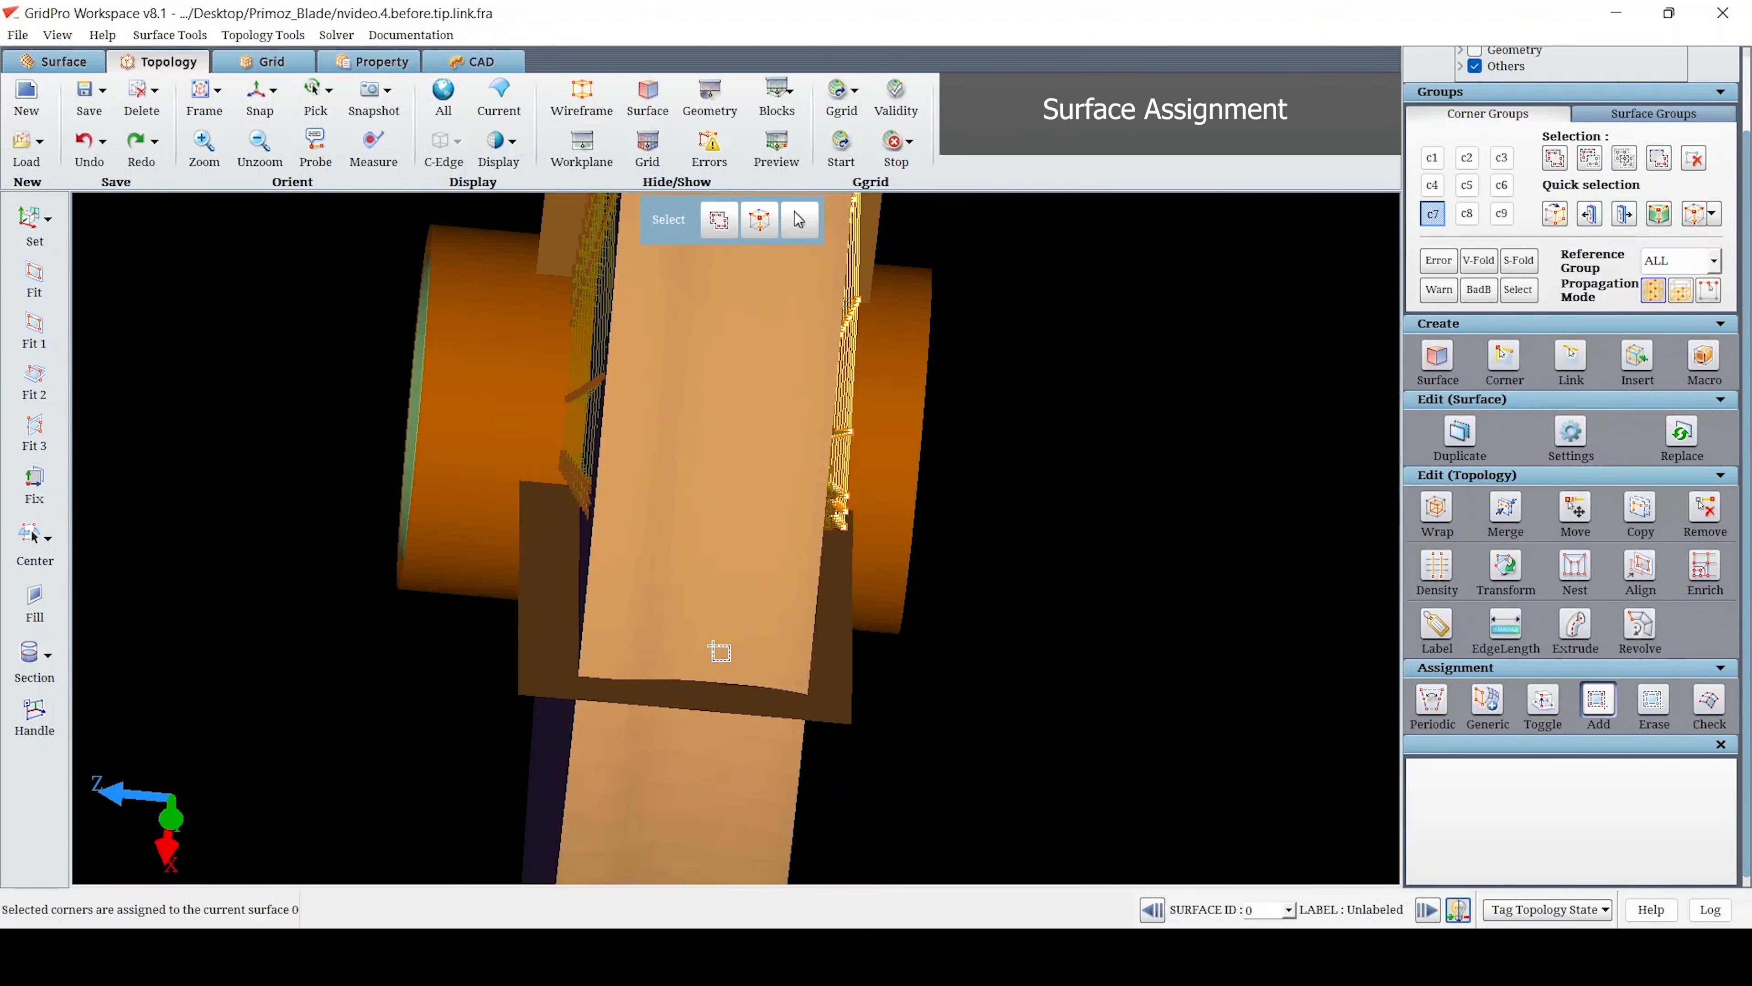
pyautogui.scroll(-2, 741, 626)
pyautogui.moveTo(450, 686); pyautogui.dragTo(1324, 432, button='middle')
pyautogui.moveTo(642, 680); pyautogui.dragTo(772, 671, button='middle')
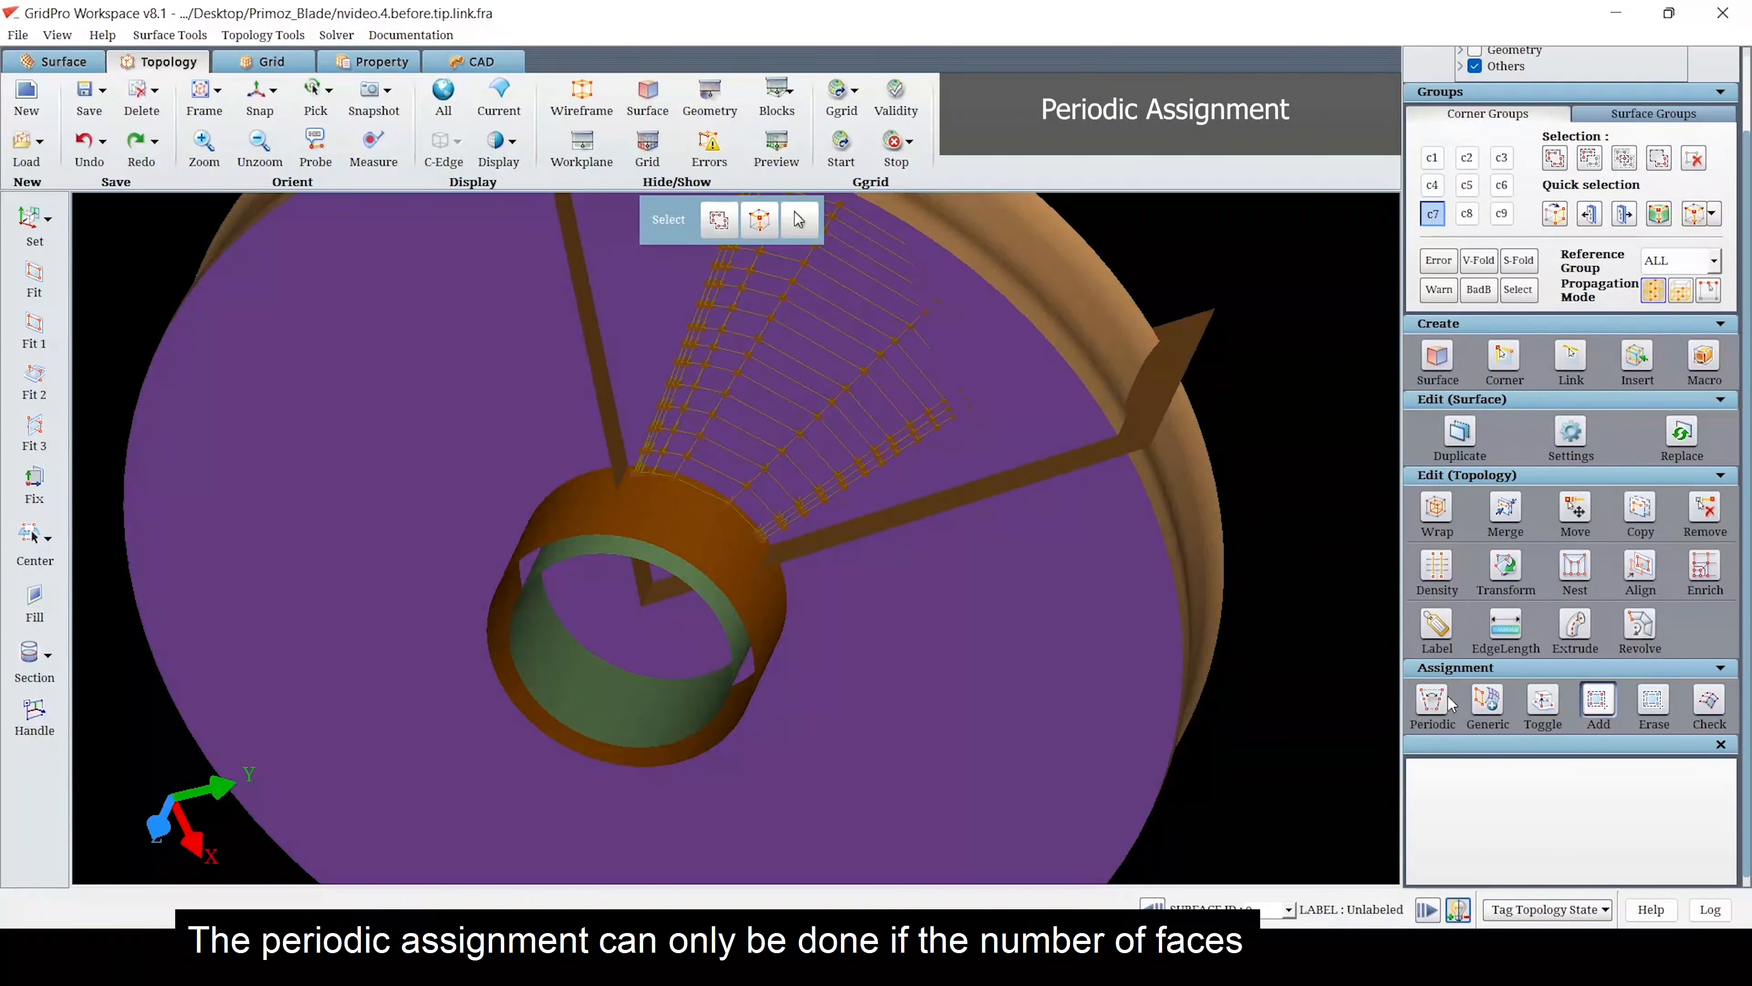
pyautogui.click(1445, 700)
pyautogui.scroll(-2, 1702, 834)
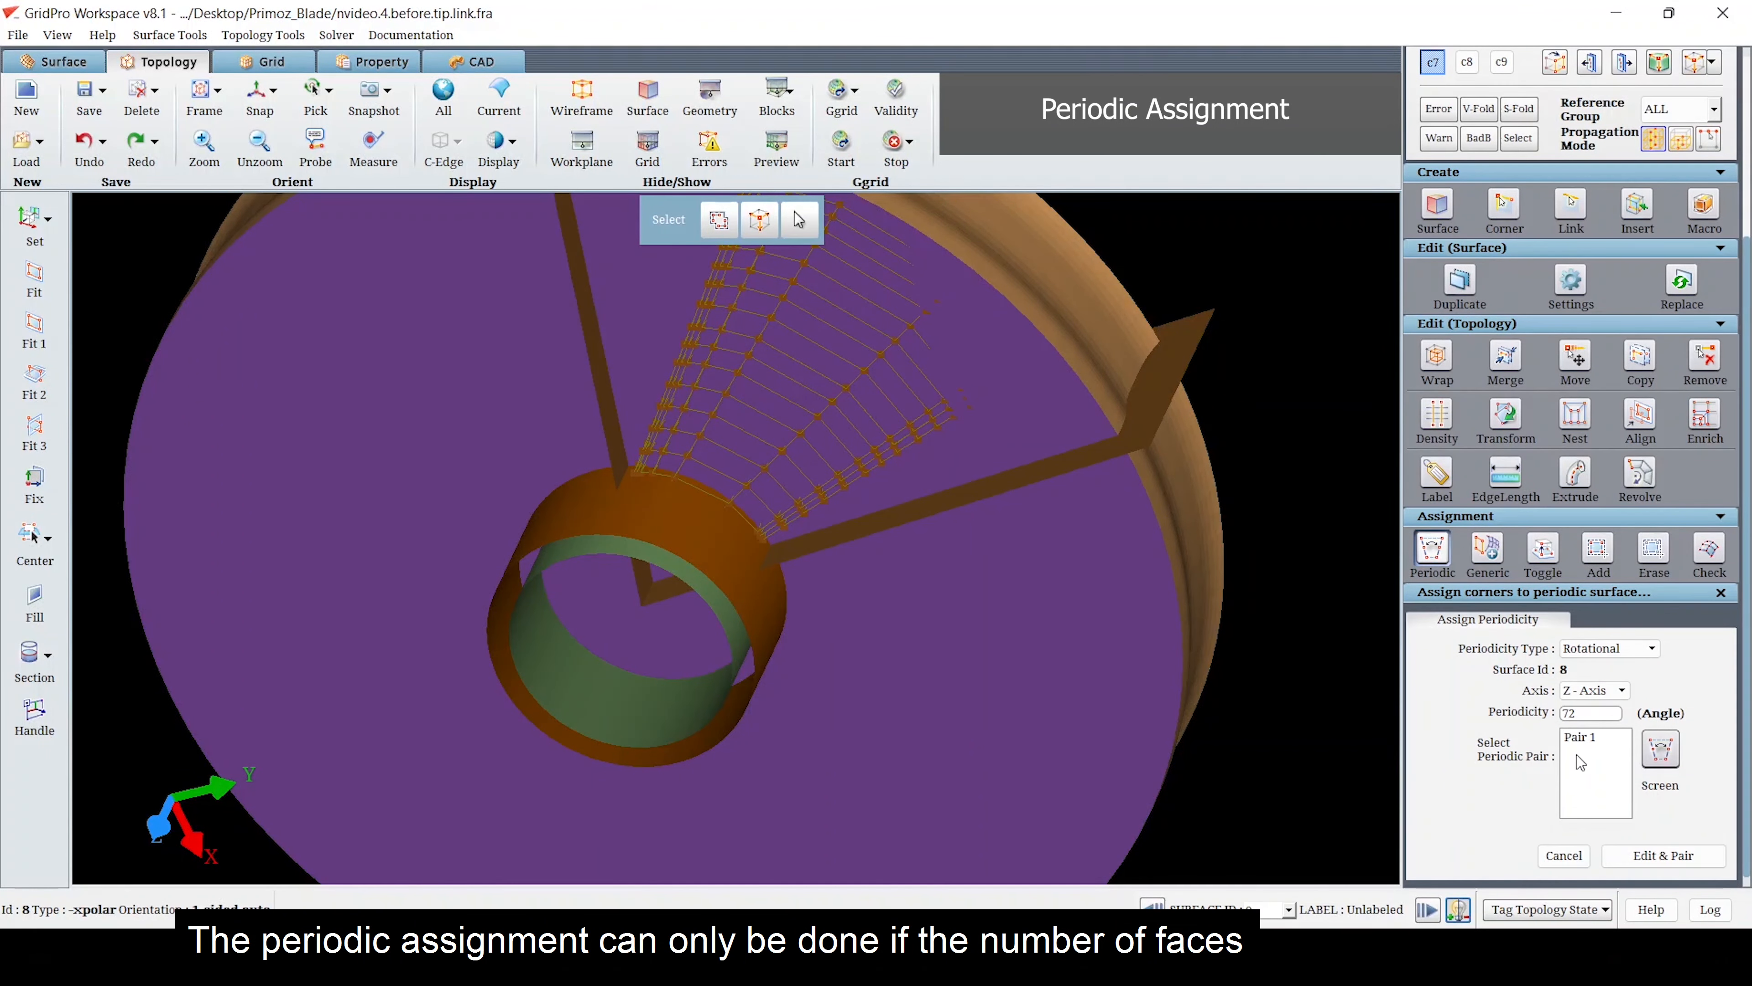
pyautogui.click(1584, 743)
pyautogui.moveTo(1308, 530); pyautogui.dragTo(346, 418, button='middle')
pyautogui.moveTo(308, 641); pyautogui.dragTo(933, 759, button='middle')
pyautogui.scroll(2, 1704, 117)
# - Empty corner group c7 and assign the Pair 1 sheets to periodic surface 8
pyautogui.click(1700, 173)
pyautogui.moveTo(573, 484)
pyautogui.mouseDown(button='middle')
pyautogui.moveTo(555, 438)
pyautogui.moveTo(860, 419)
pyautogui.moveTo(532, 497)
pyautogui.mouseUp(button='middle')
pyautogui.scroll(3, 801, 462)
pyautogui.moveTo(800, 463)
pyautogui.mouseDown(button='middle')
pyautogui.moveTo(1190, 380)
pyautogui.moveTo(1310, 454)
pyautogui.moveTo(1322, 501)
pyautogui.moveTo(1224, 513)
pyautogui.mouseUp(button='middle')
pyautogui.scroll(5, 1224, 513)
pyautogui.scroll(4, 870, 559)
pyautogui.moveTo(650, 467); pyautogui.dragTo(688, 492, button='middle')
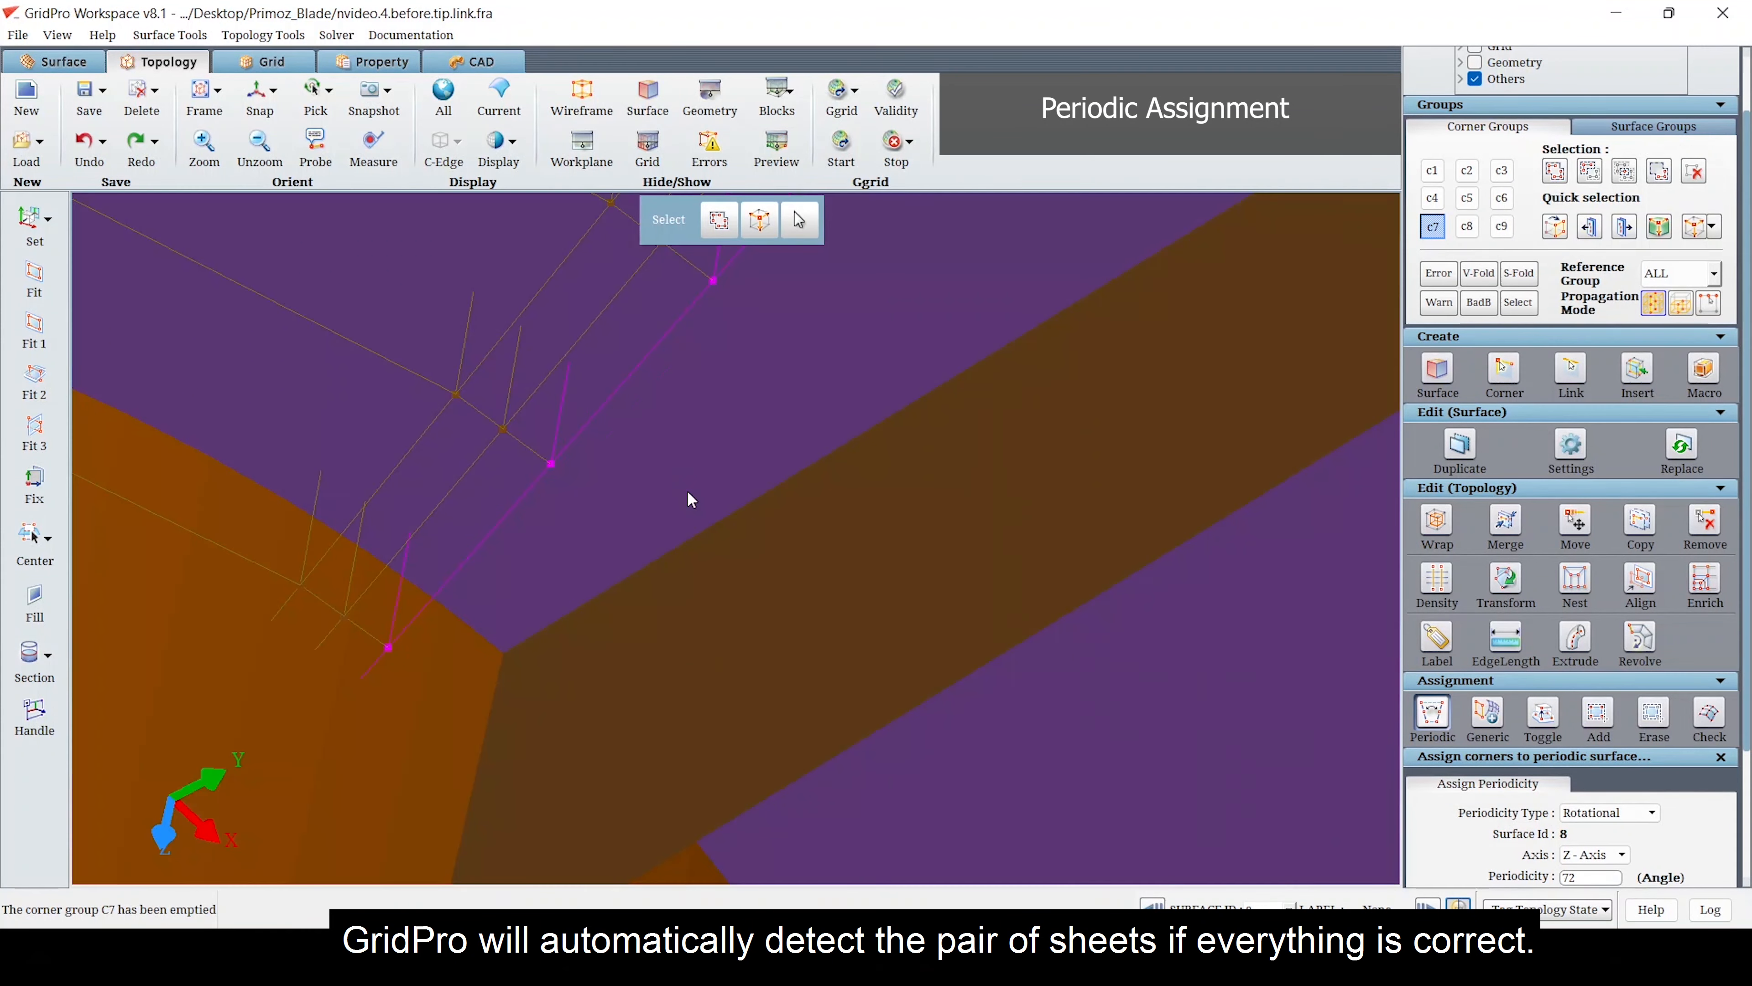
pyautogui.scroll(-6, 690, 499)
pyautogui.scroll(-3, 1609, 844)
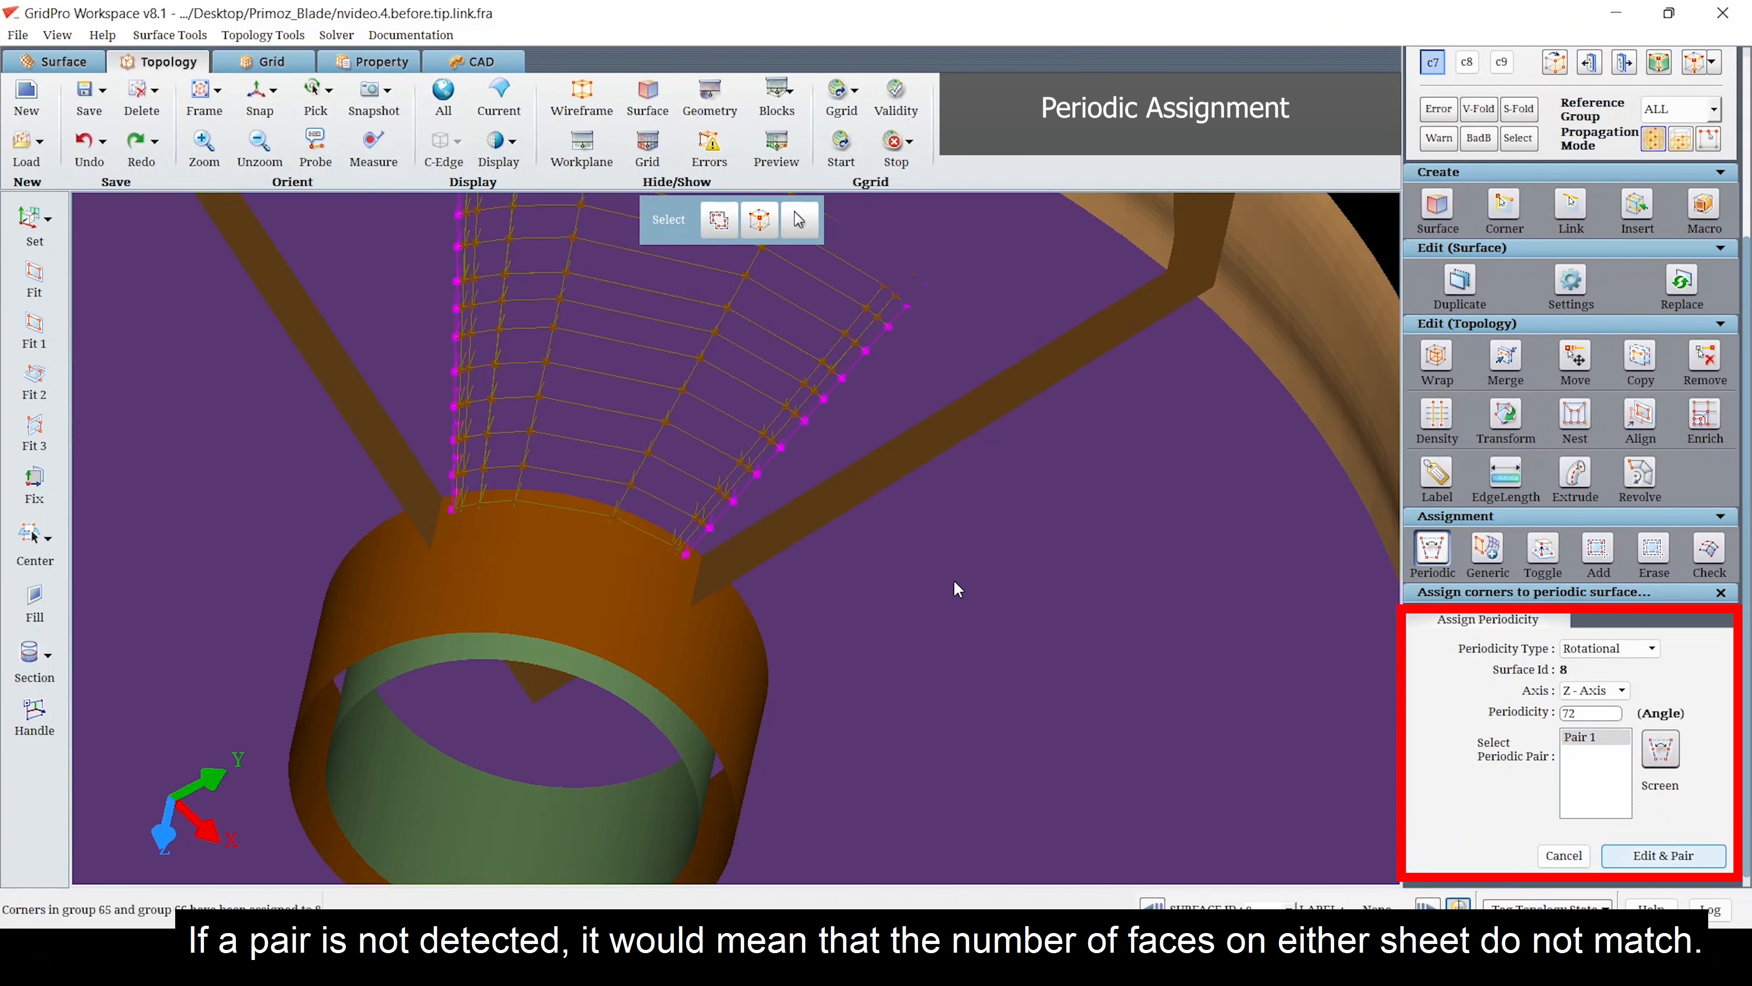
pyautogui.moveTo(1045, 479); pyautogui.dragTo(1026, 301)
pyautogui.scroll(-5, 987, 373)
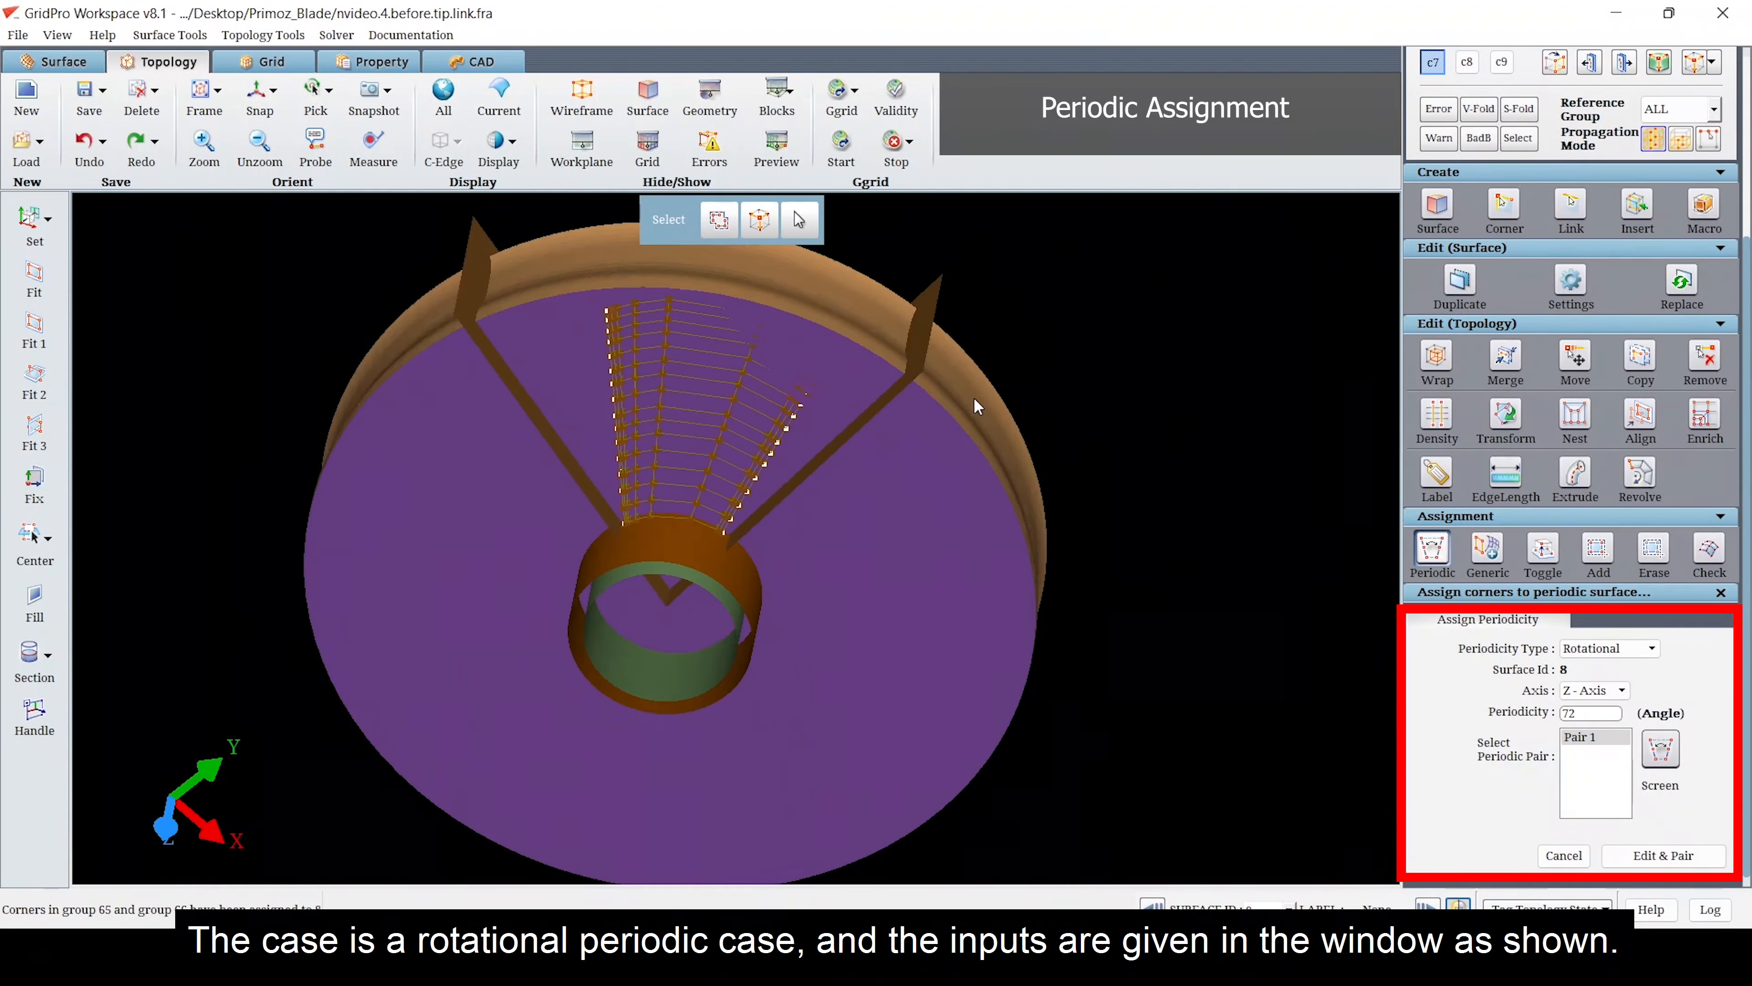
pyautogui.moveTo(794, 438); pyautogui.dragTo(737, 447)
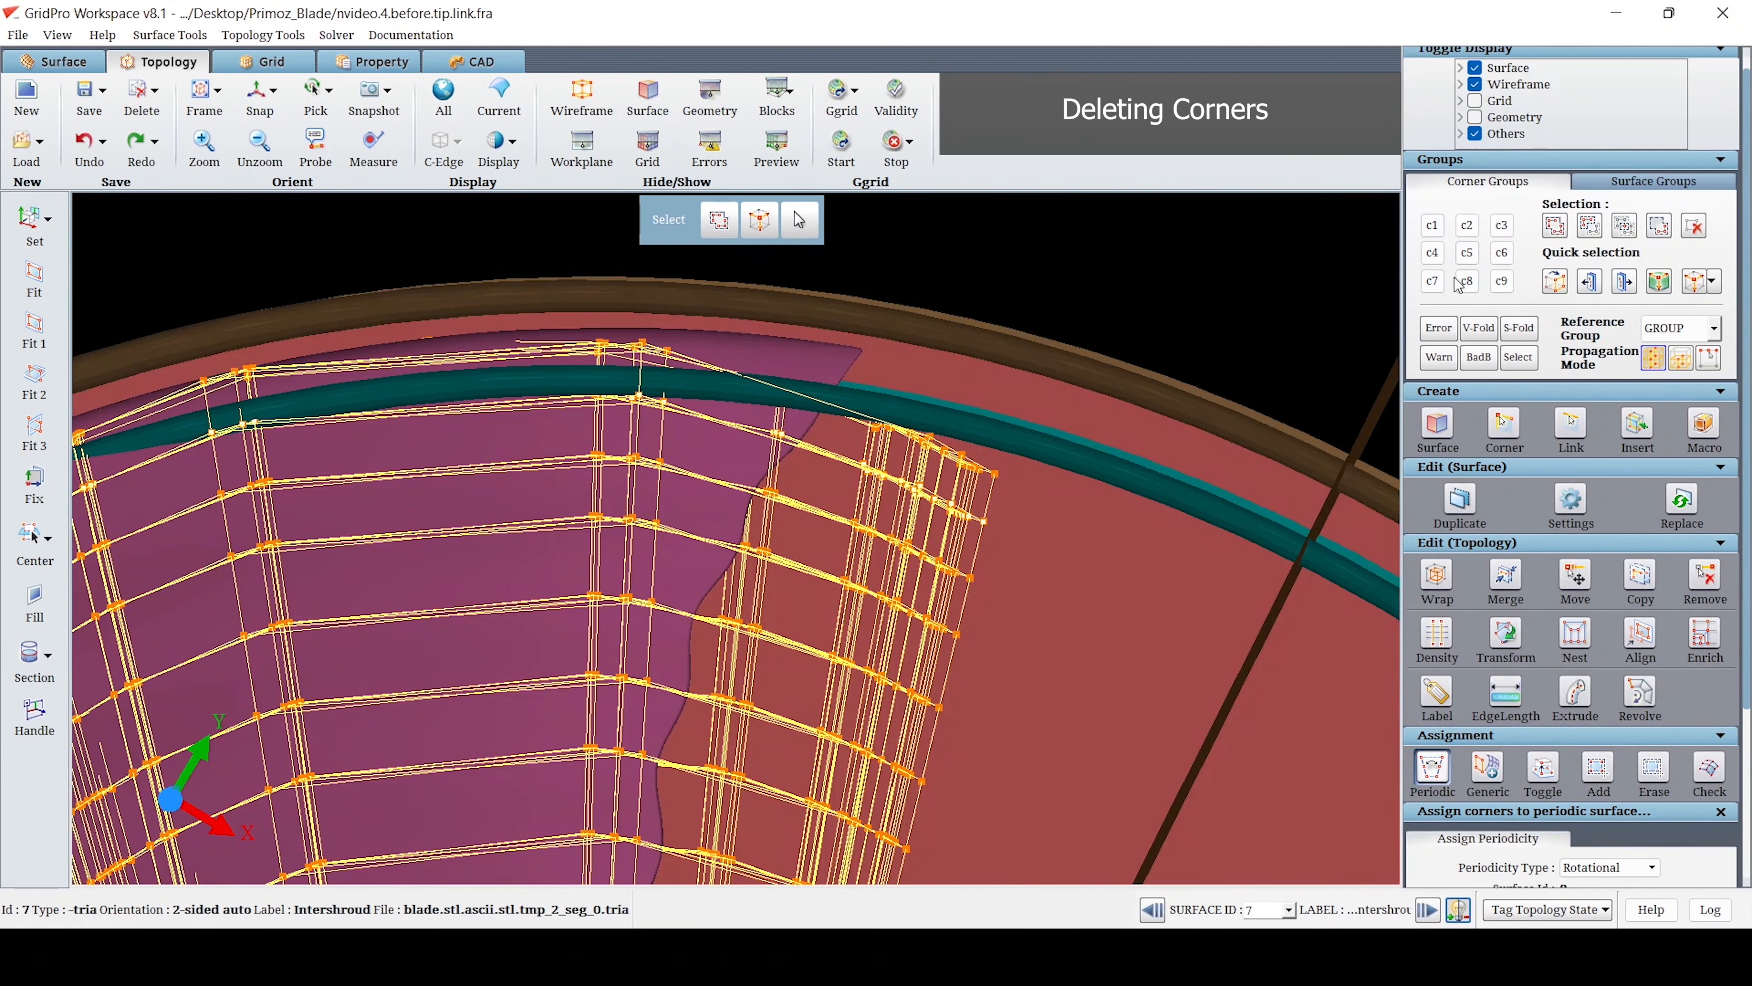
# - Regroup c9 with the sheet layers above the duplicate shroud and remove those corners
pyautogui.click(1501, 281)
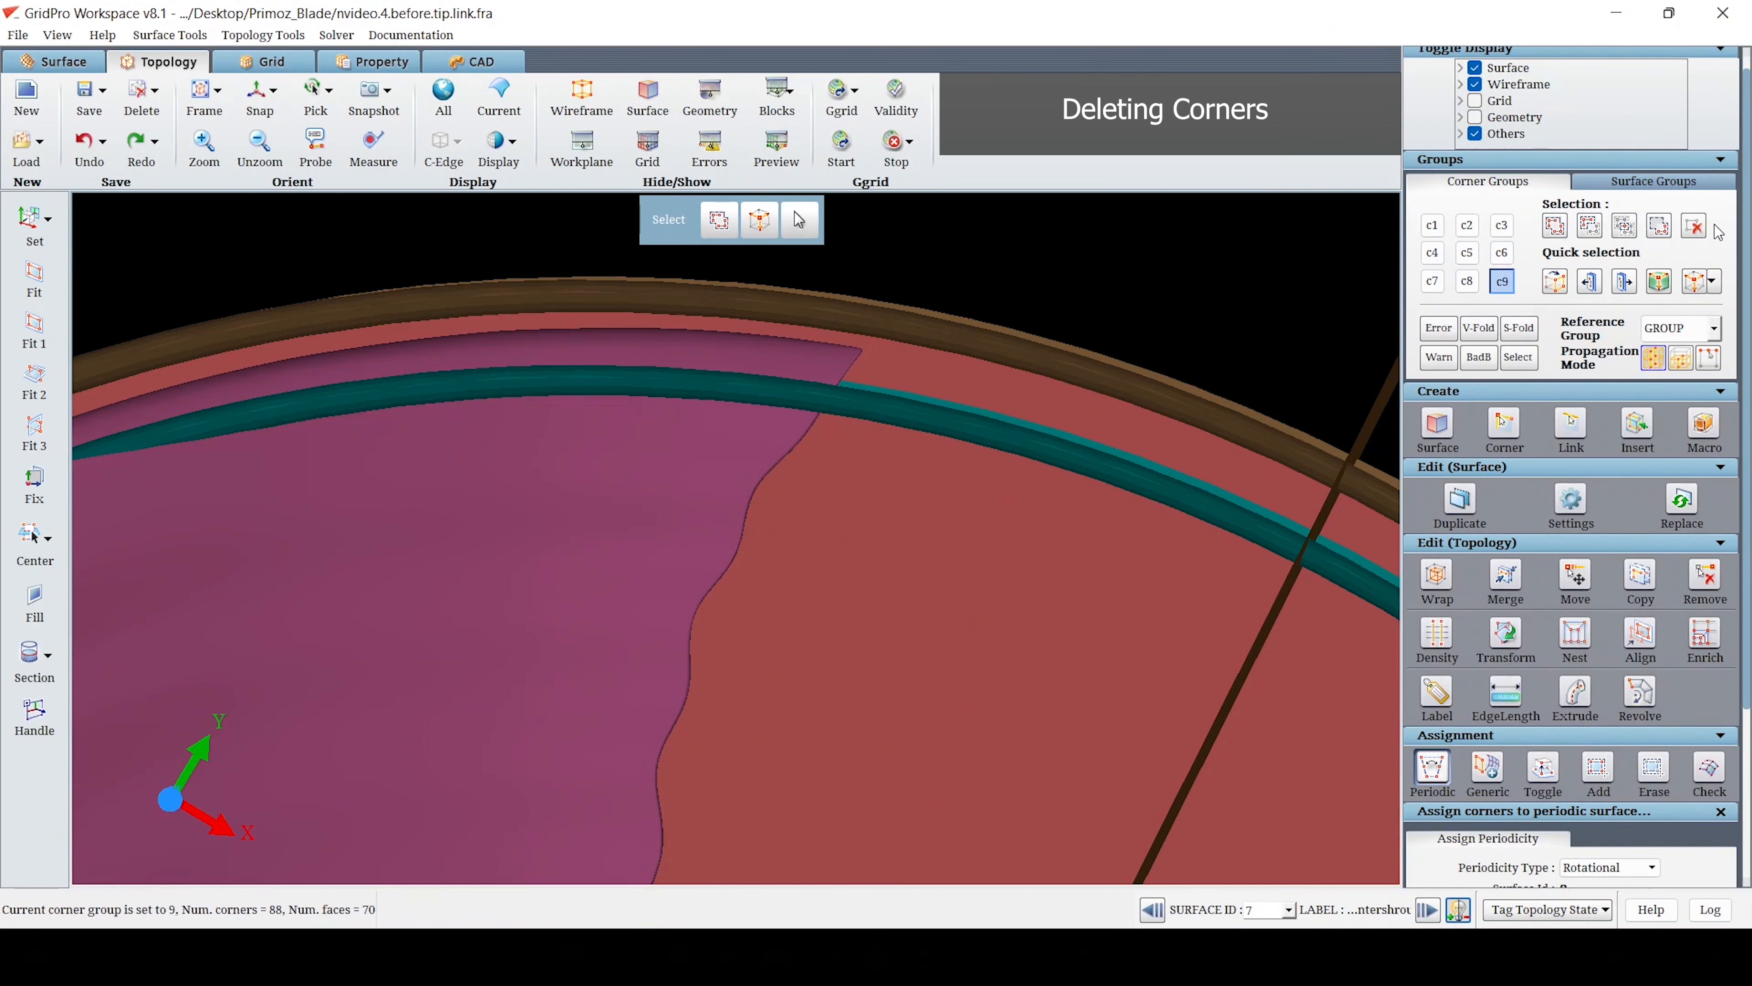
pyautogui.click(1561, 237)
pyautogui.scroll(2, 1098, 533)
pyautogui.moveTo(1110, 577); pyautogui.dragTo(987, 404, button='right')
pyautogui.click(1555, 229)
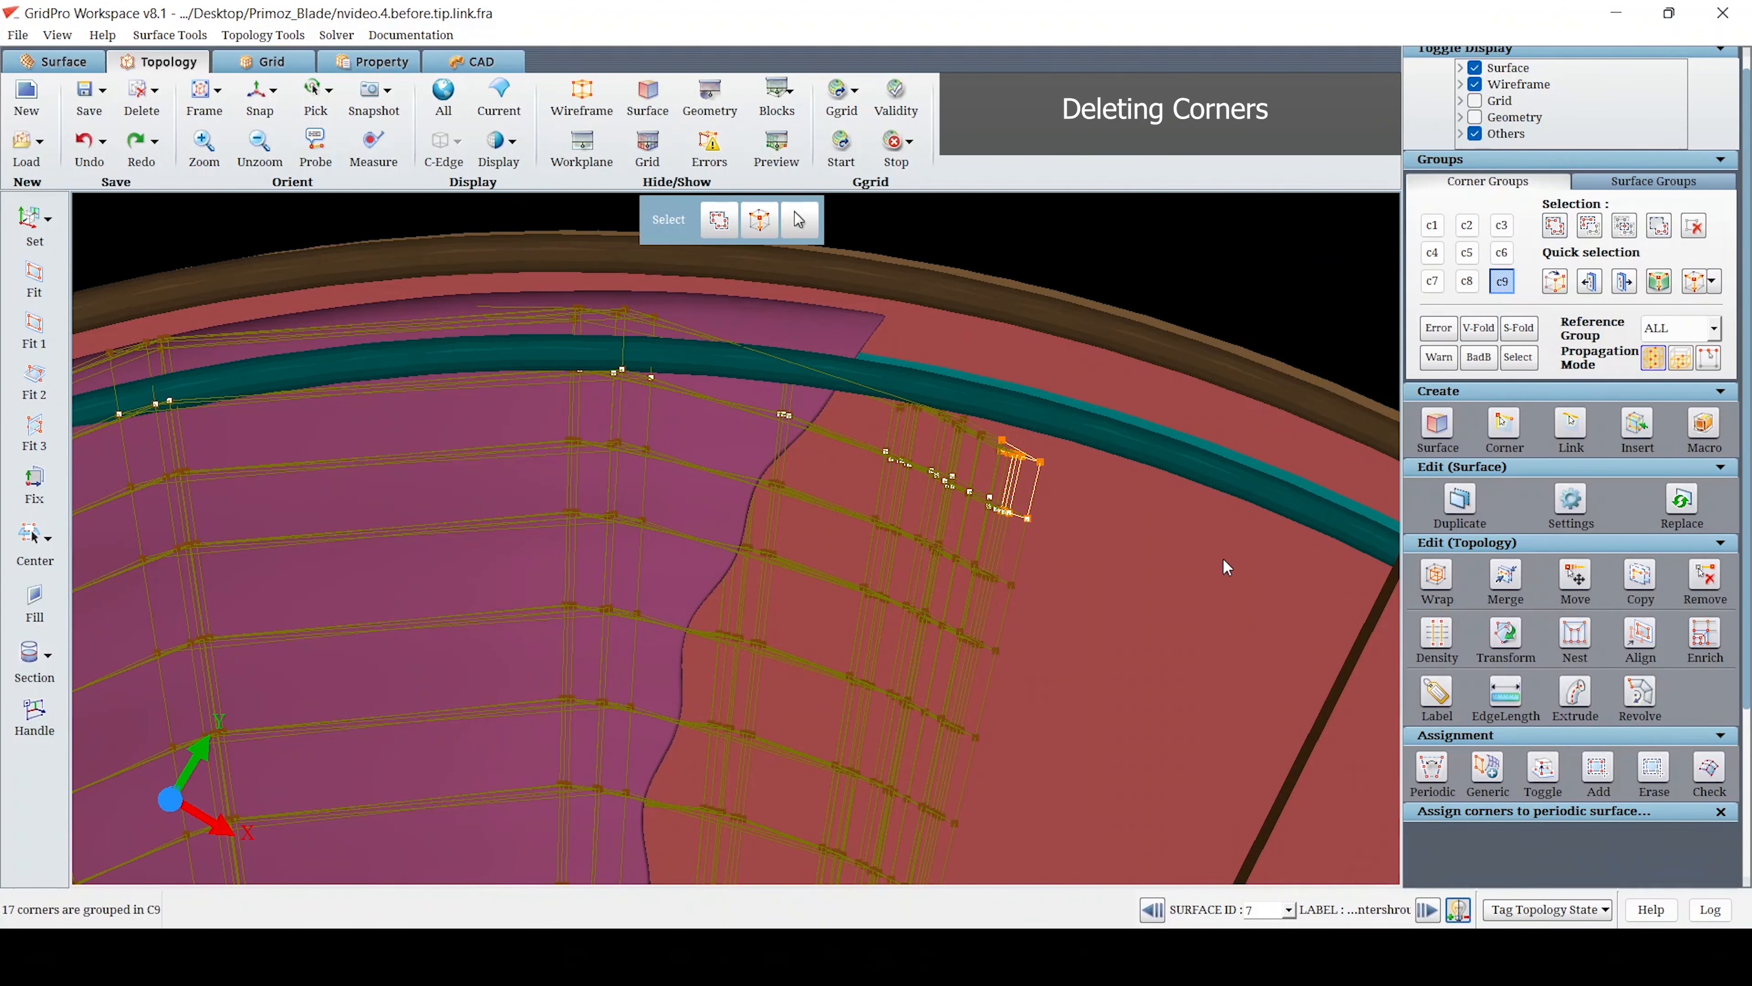
pyautogui.scroll(3, 1223, 560)
pyautogui.click(1332, 413)
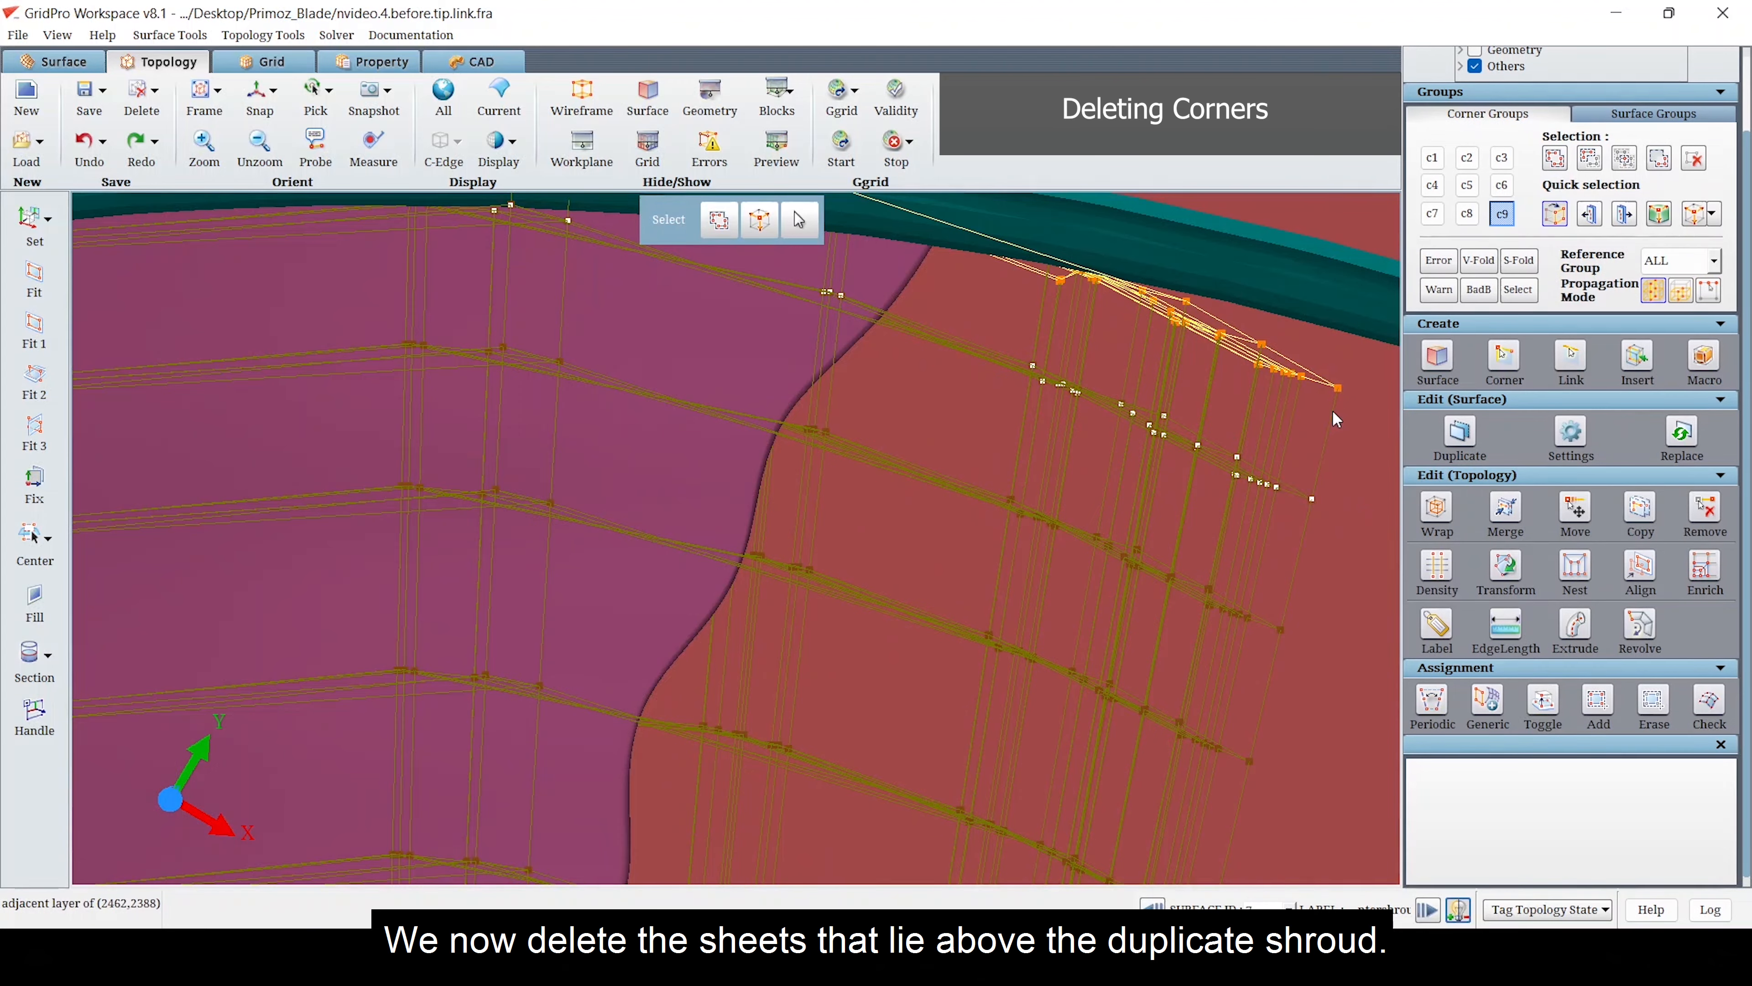
pyautogui.scroll(-5, 1103, 716)
pyautogui.moveTo(598, 626); pyautogui.dragTo(695, 679)
pyautogui.click(1705, 508)
pyautogui.moveTo(225, 357); pyautogui.dragTo(1005, 756)
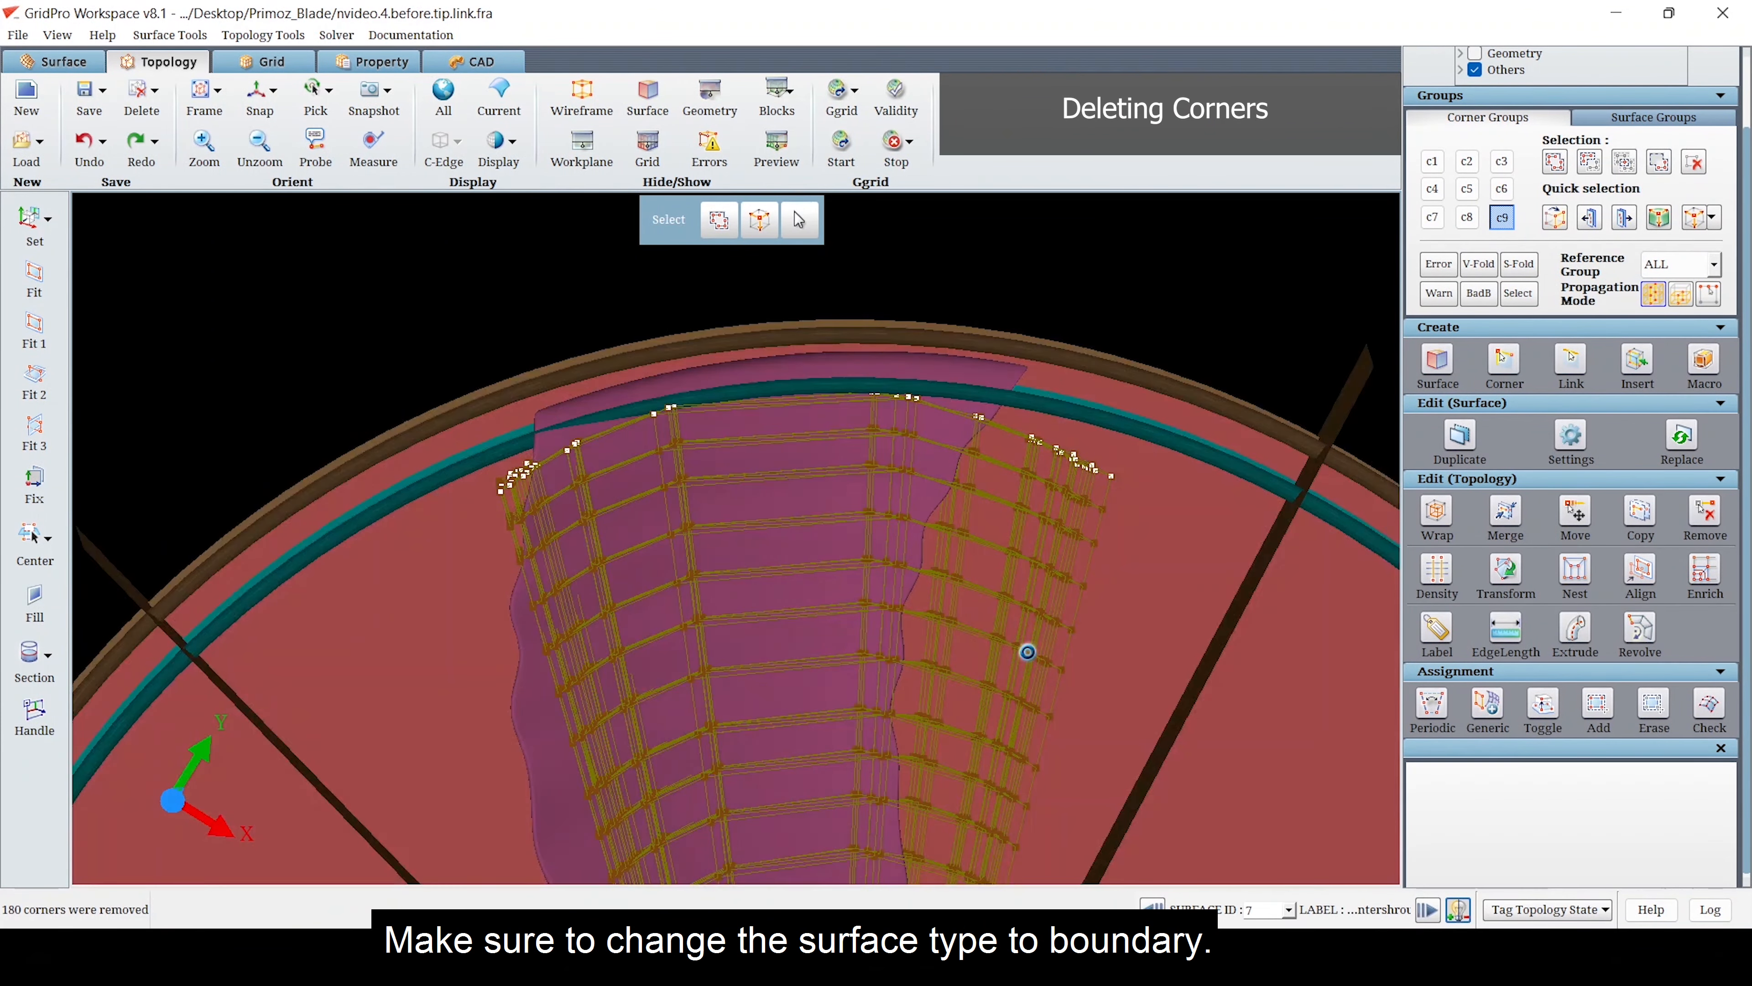
# - Change the type of the intershroud surface to boundary
pyautogui.scroll(3, 1259, 446)
pyautogui.rightClick(1258, 443)
pyautogui.moveTo(1325, 525)
pyautogui.click(1450, 528)
pyautogui.scroll(-3, 798, 721)
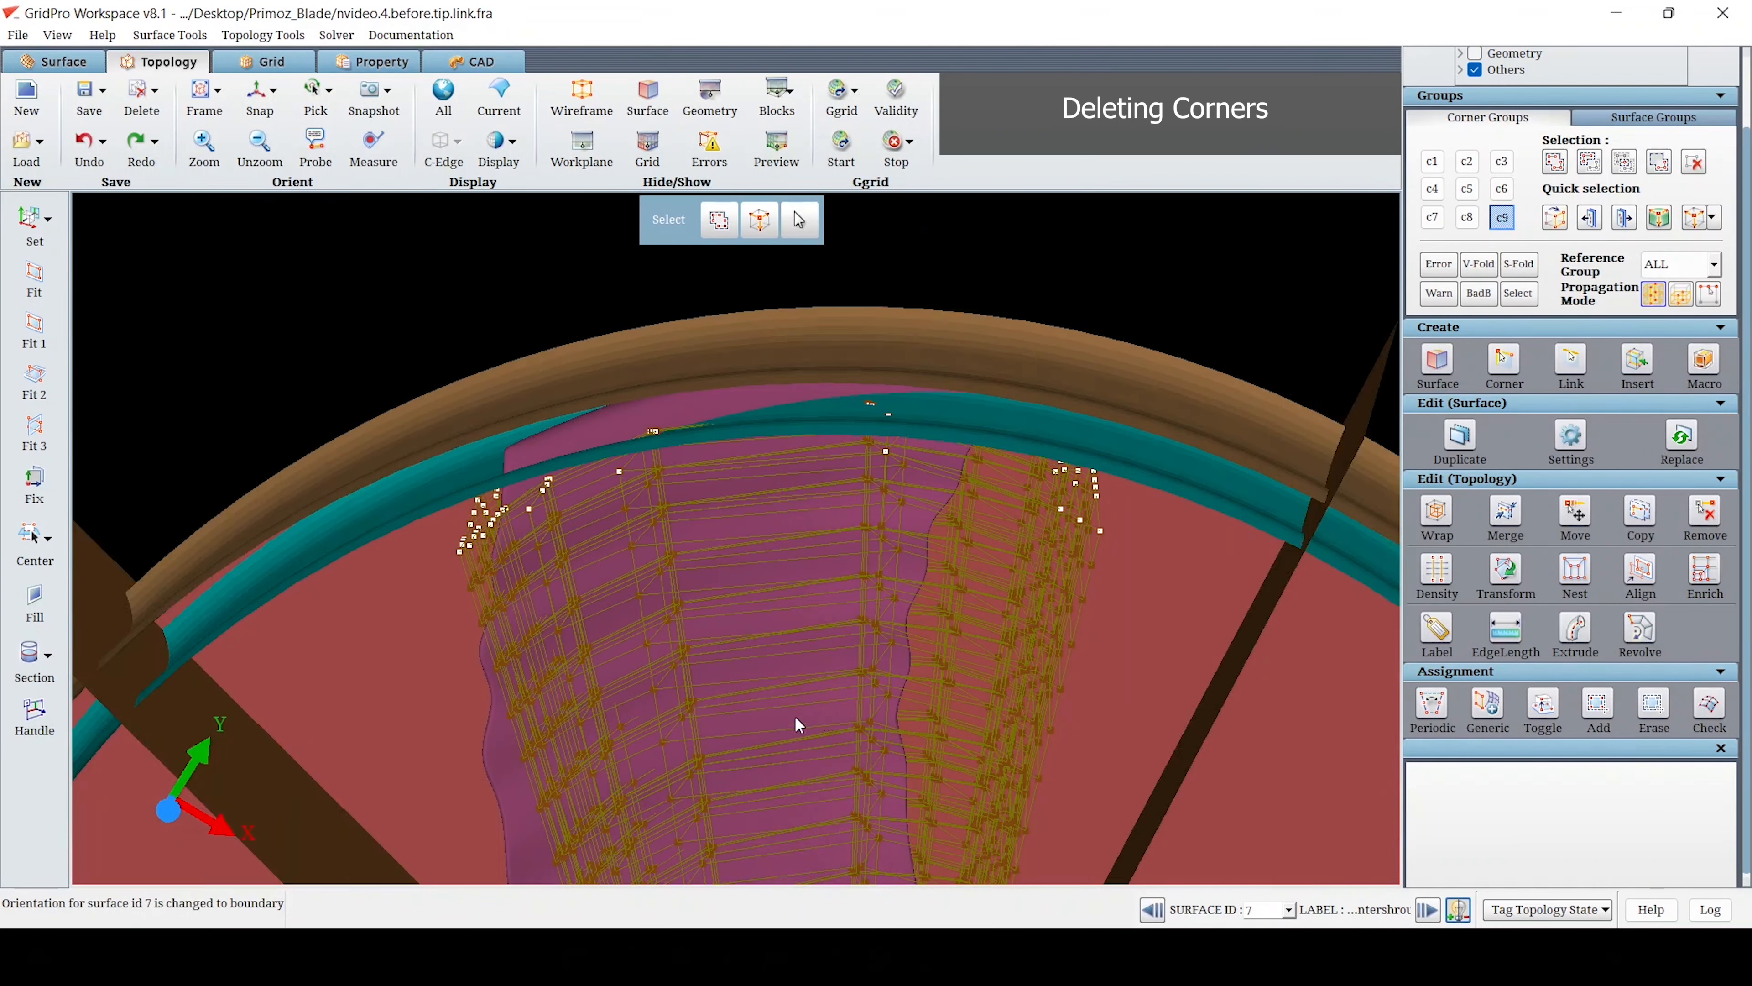
# - Make the blade surface current
pyautogui.moveTo(798, 722); pyautogui.dragTo(791, 742)
pyautogui.scroll(2, 690, 607)
pyautogui.rightClick(541, 471)
pyautogui.click(614, 503)
pyautogui.moveTo(783, 481); pyautogui.dragTo(899, 640)
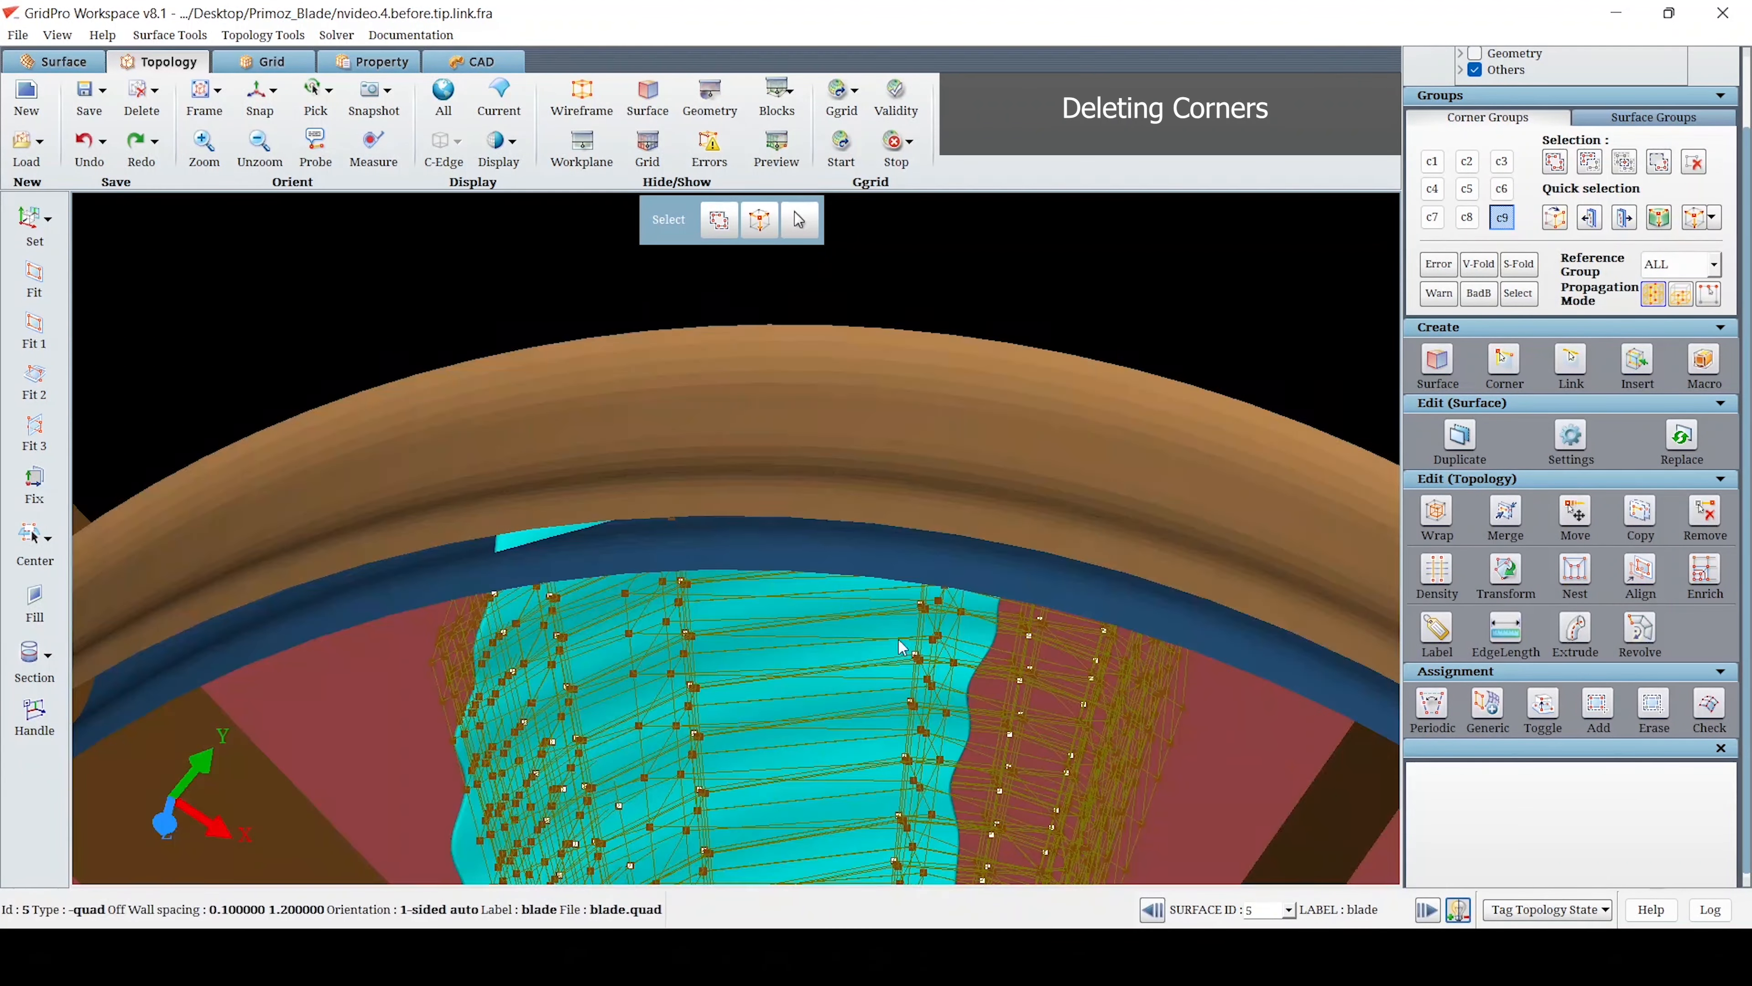
# - Hide the outer shroud and intershroud surfaces and check the corner assignment on the blade
pyautogui.rightClick(636, 491)
pyautogui.click(680, 632)
pyautogui.rightClick(731, 549)
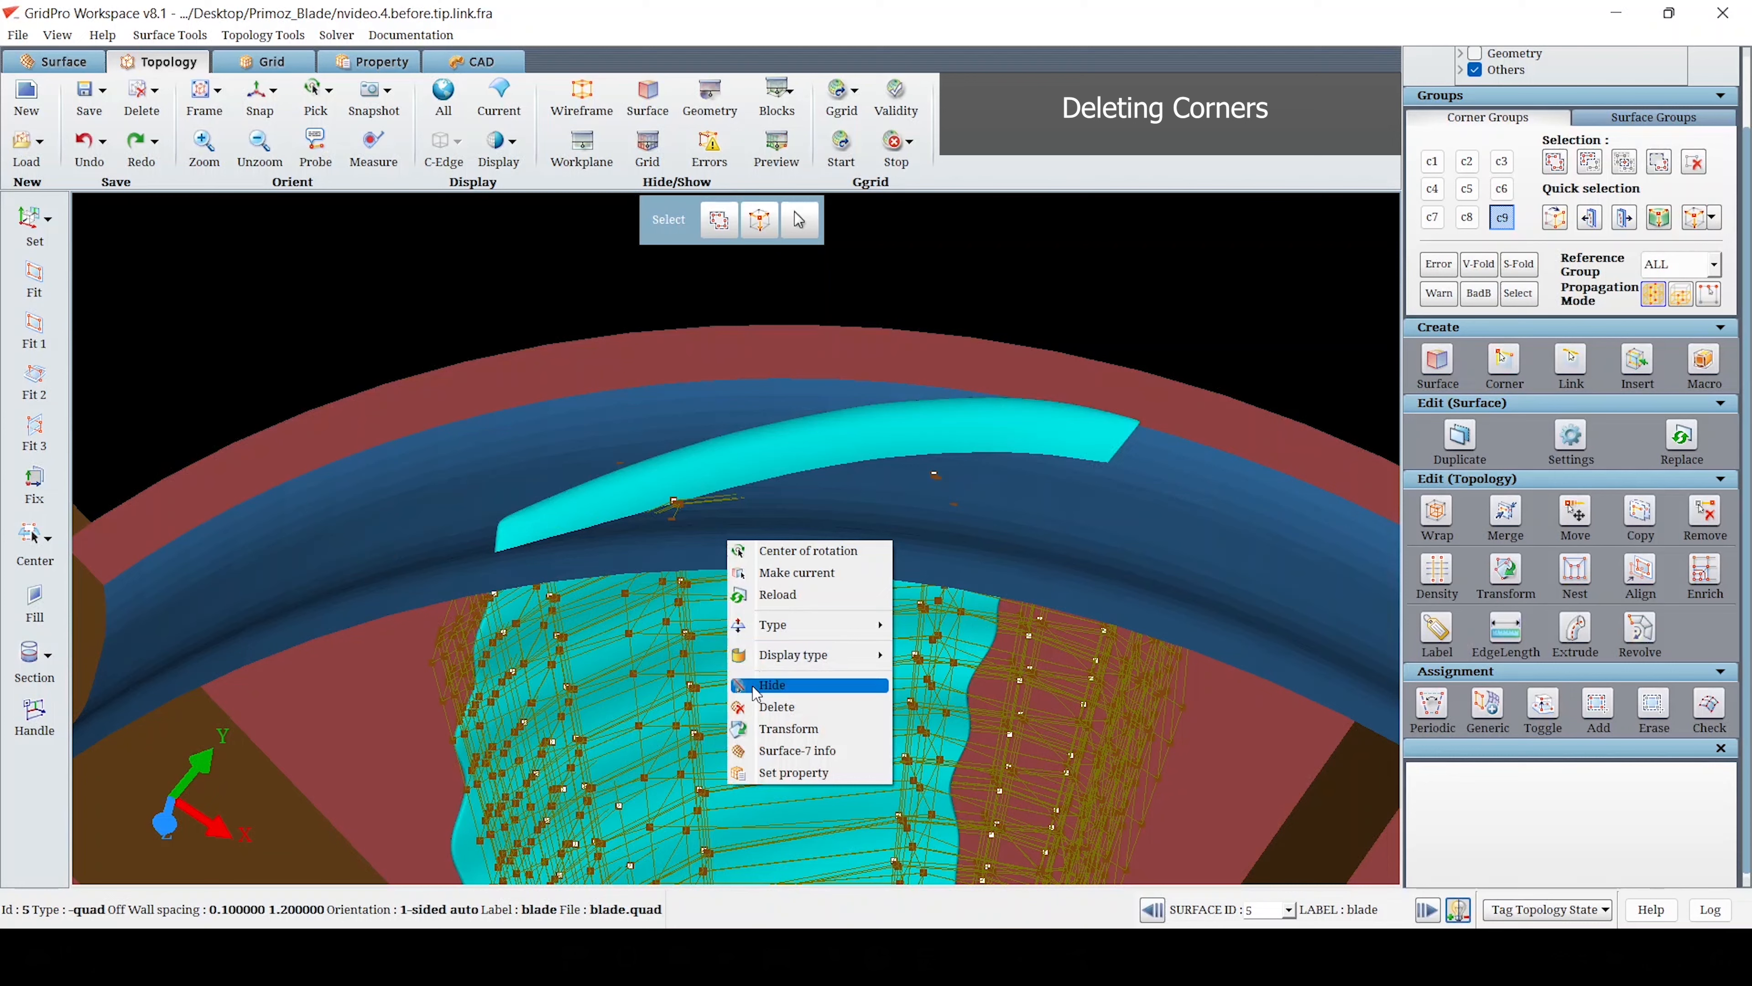
pyautogui.click(754, 691)
pyautogui.click(1707, 711)
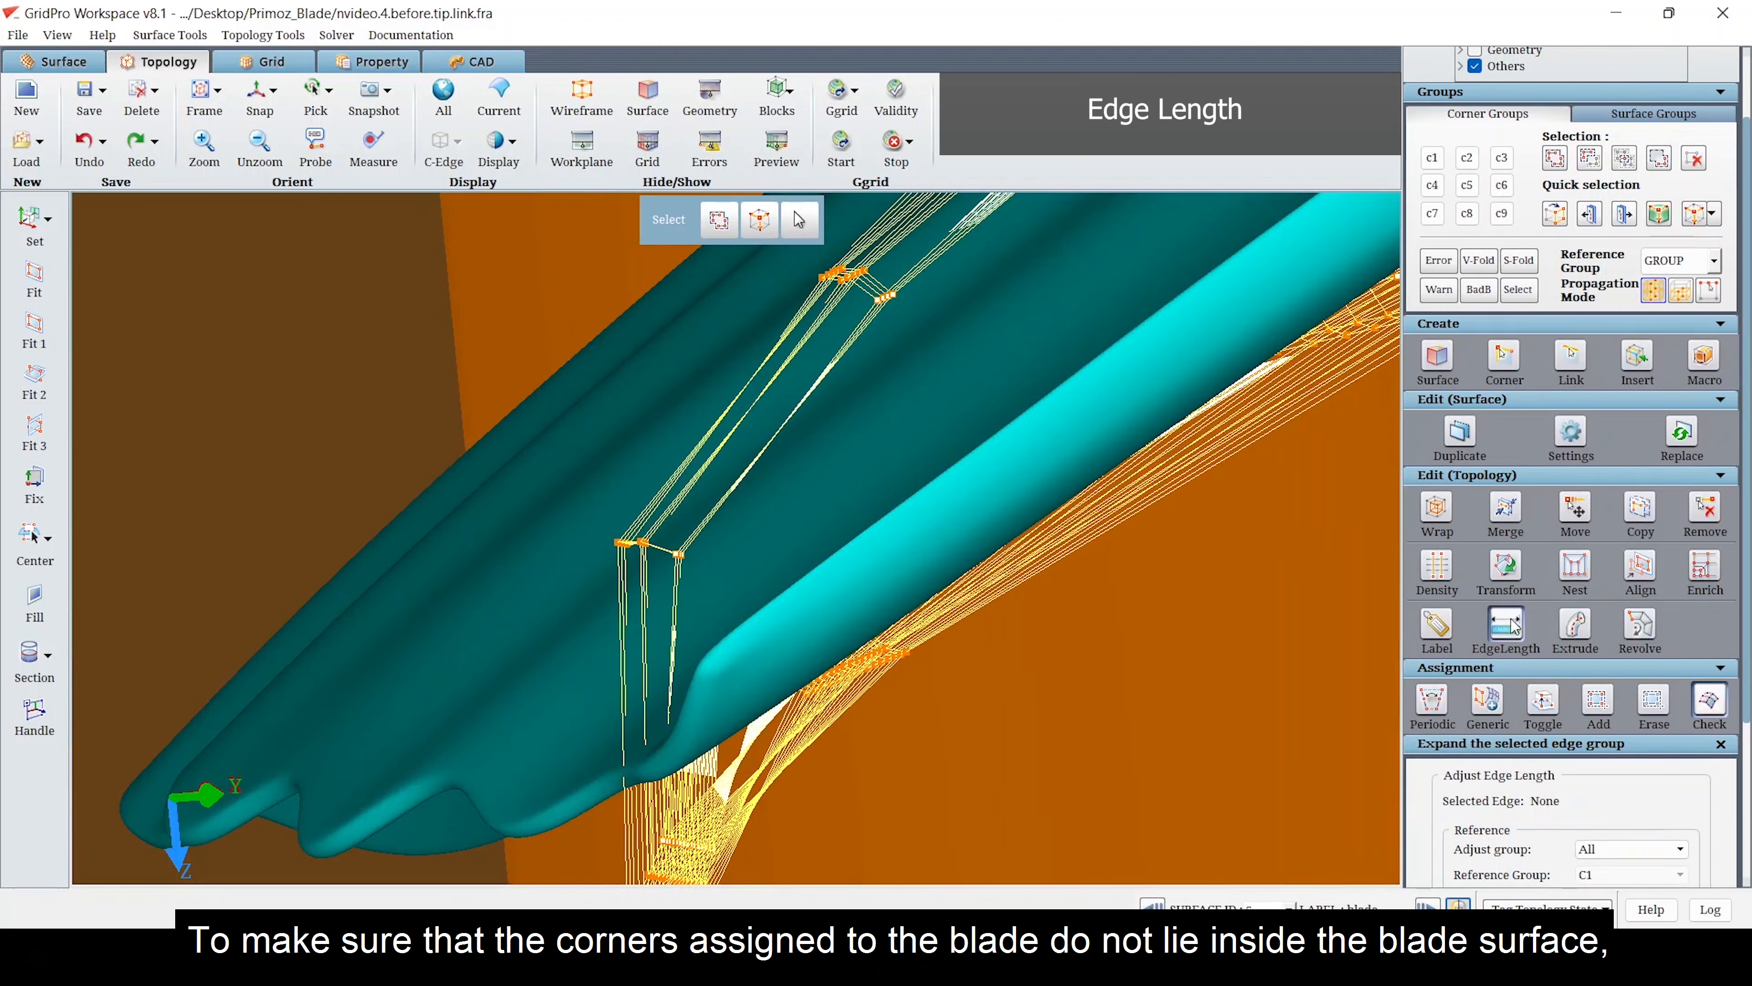
# - Select an edge beside the blade's end for Edge Length adjustment and set its length slides to 100
pyautogui.scroll(-4, 1507, 691)
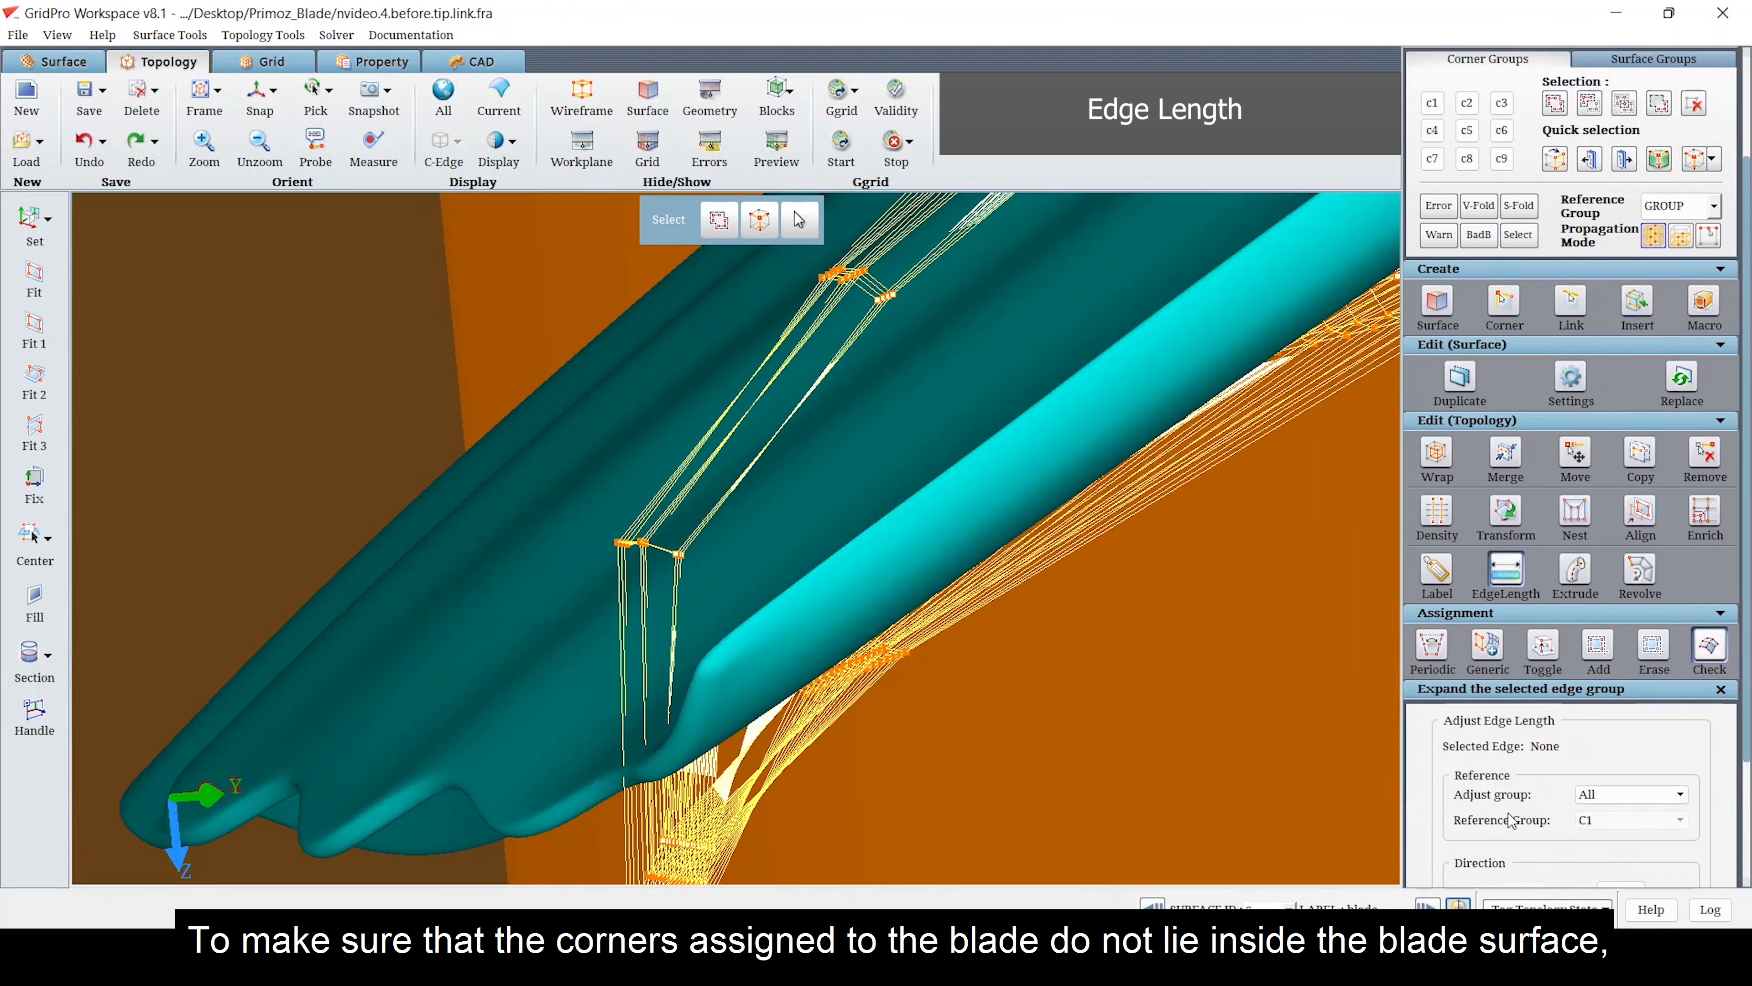
pyautogui.scroll(3, 627, 647)
pyautogui.scroll(3, 627, 647)
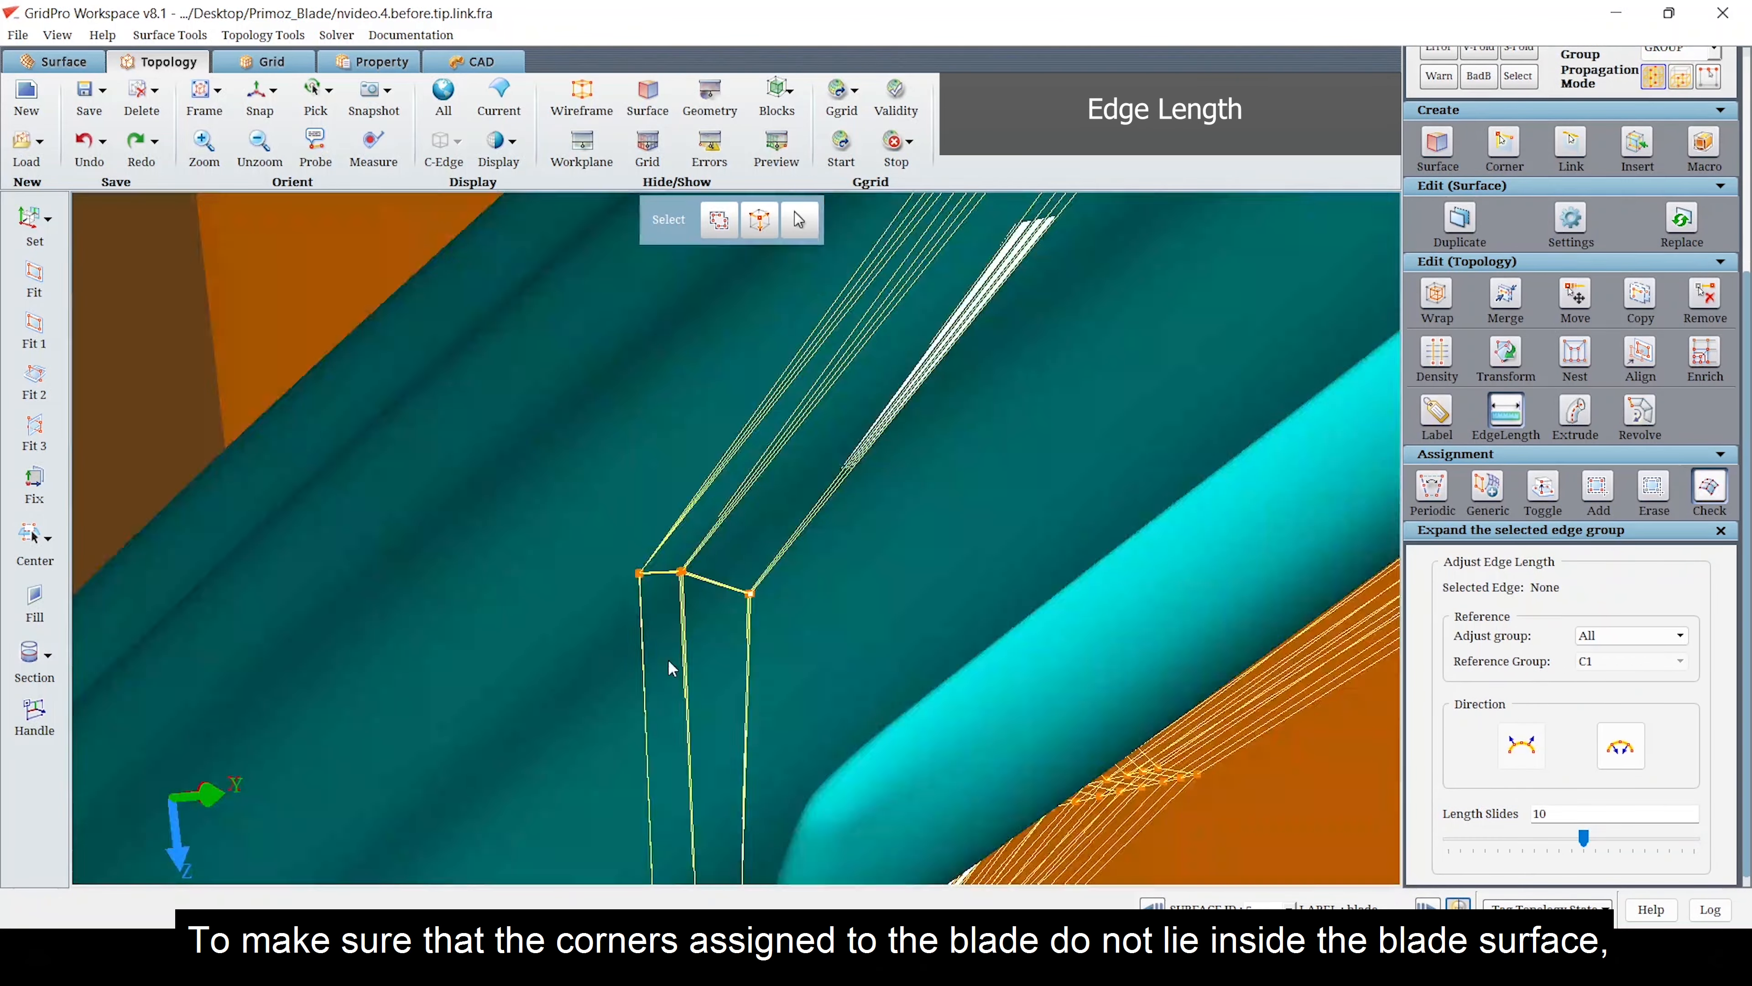
pyautogui.click(573, 605)
pyautogui.moveTo(721, 713)
pyautogui.mouseDown()
pyautogui.moveTo(1181, 618)
pyautogui.moveTo(1084, 626)
pyautogui.mouseUp()
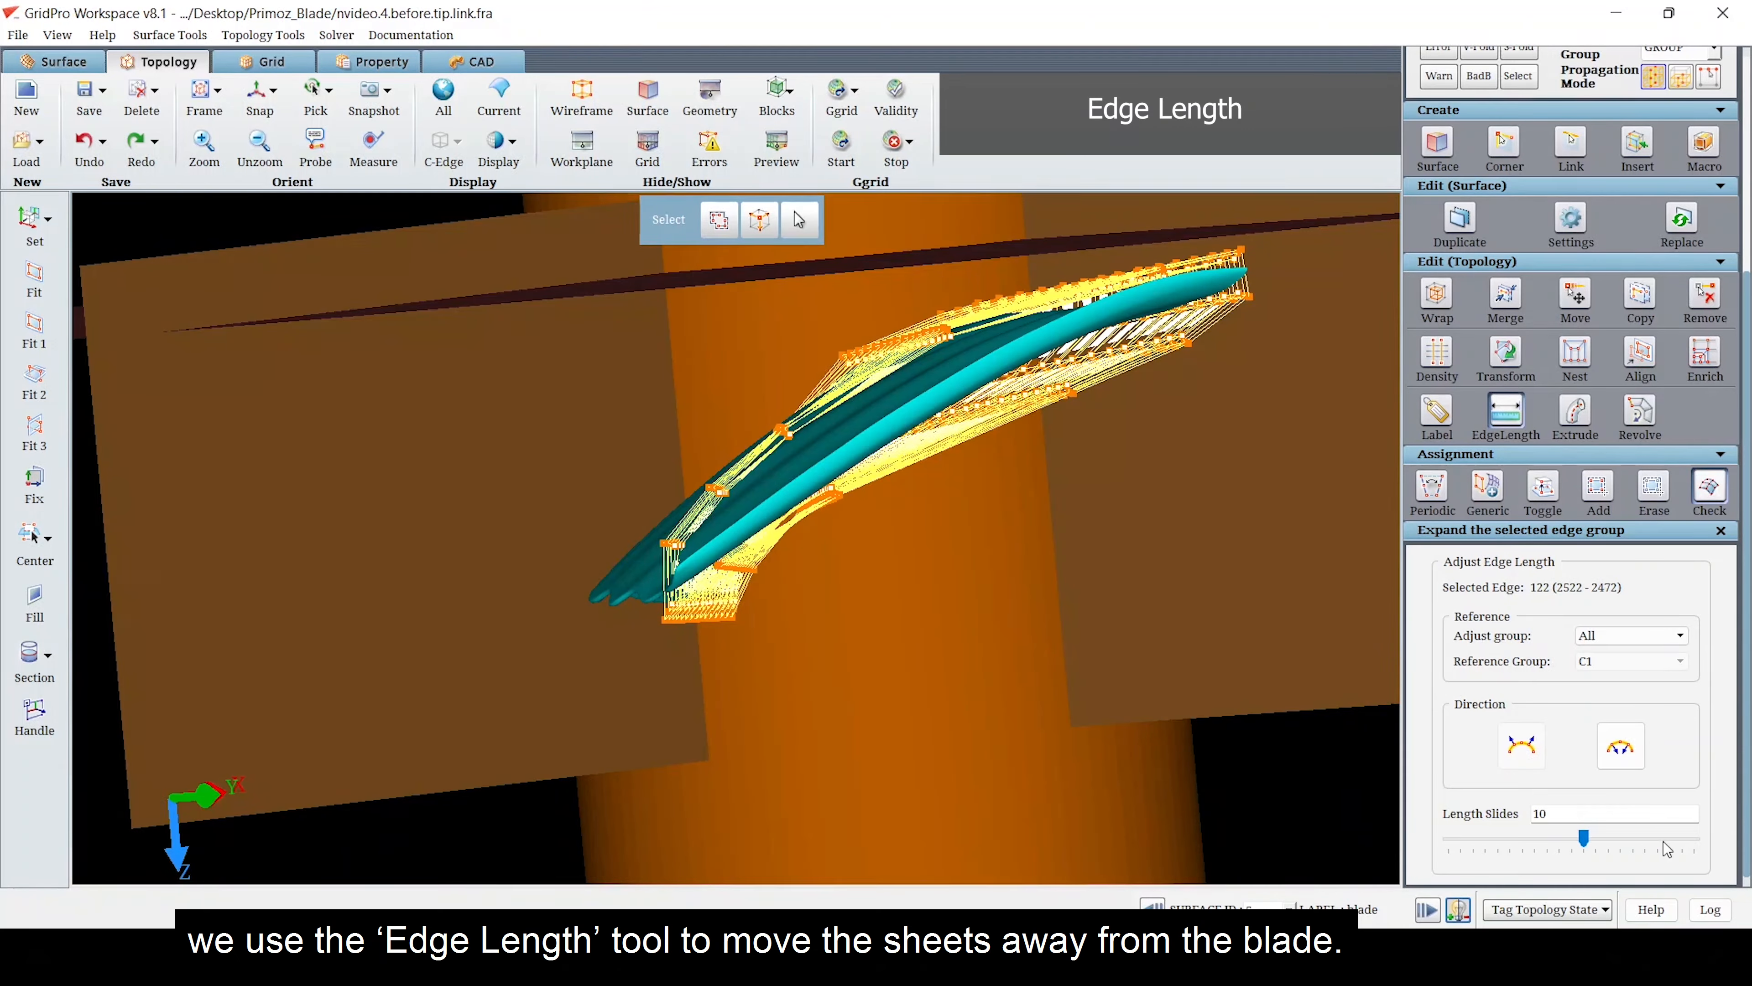
pyautogui.moveTo(1587, 838); pyautogui.dragTo(1737, 849)
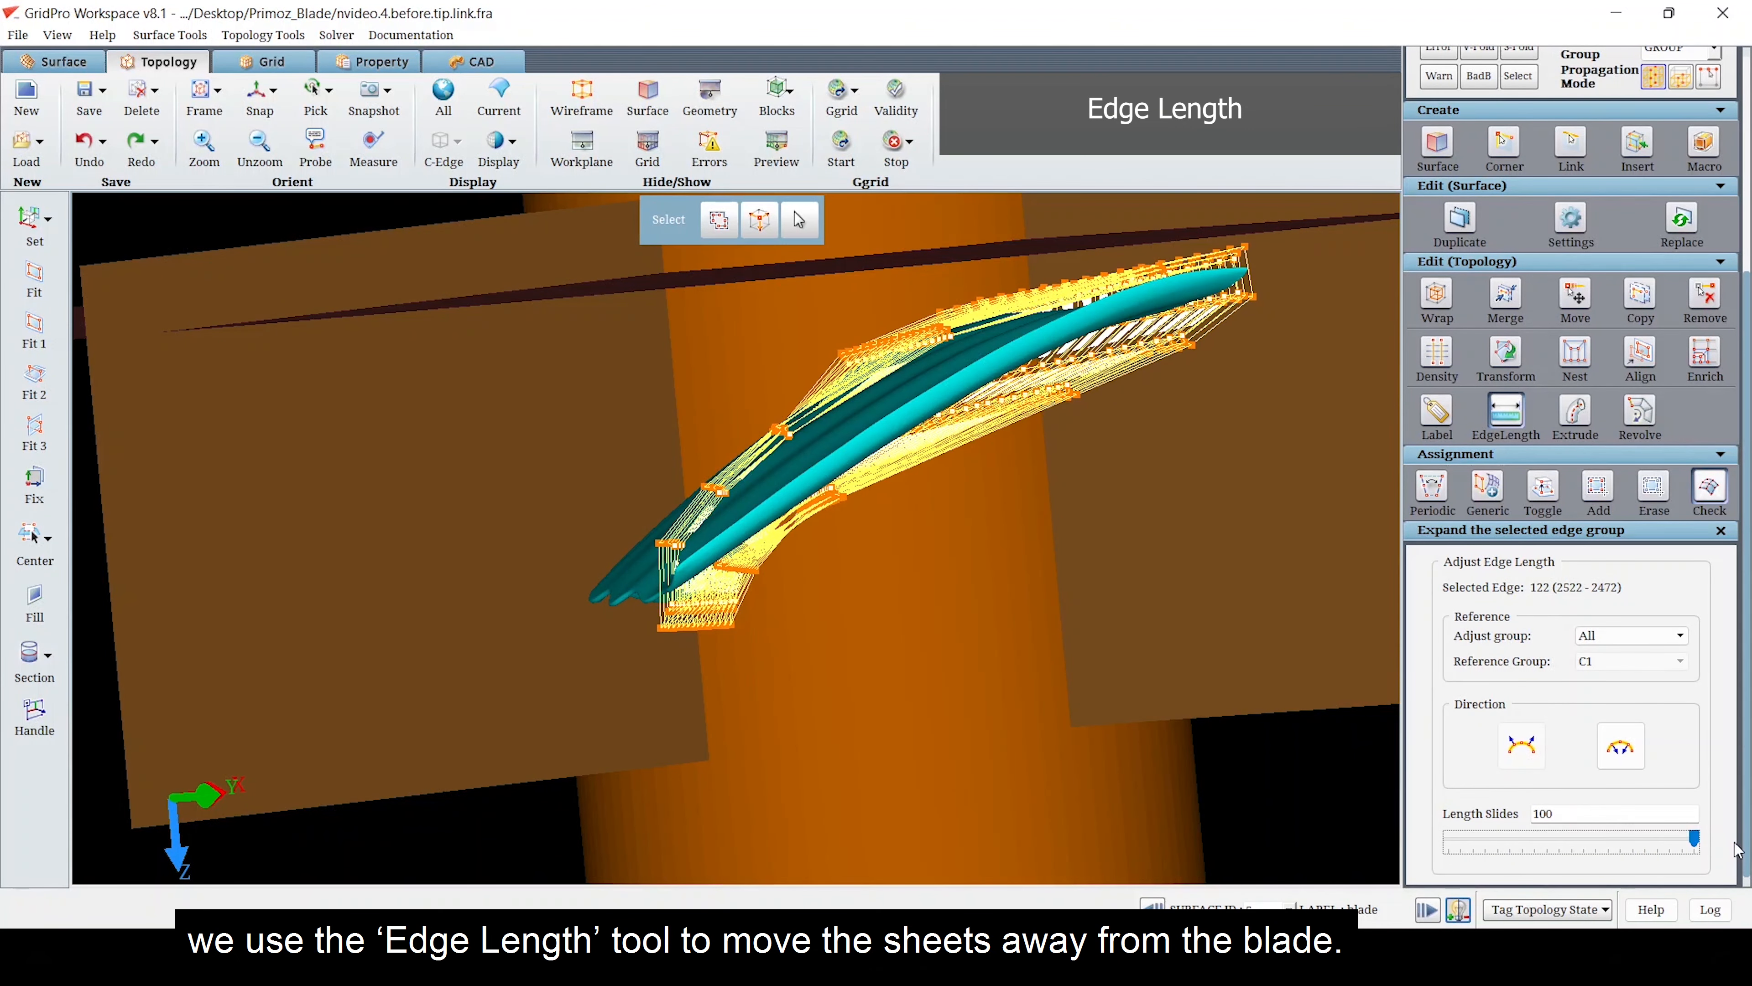
# - Repeatedly expand the selected edge group with length slides at 100 to move the outer sheets farther from the blade
pyautogui.scroll(5, 699, 607)
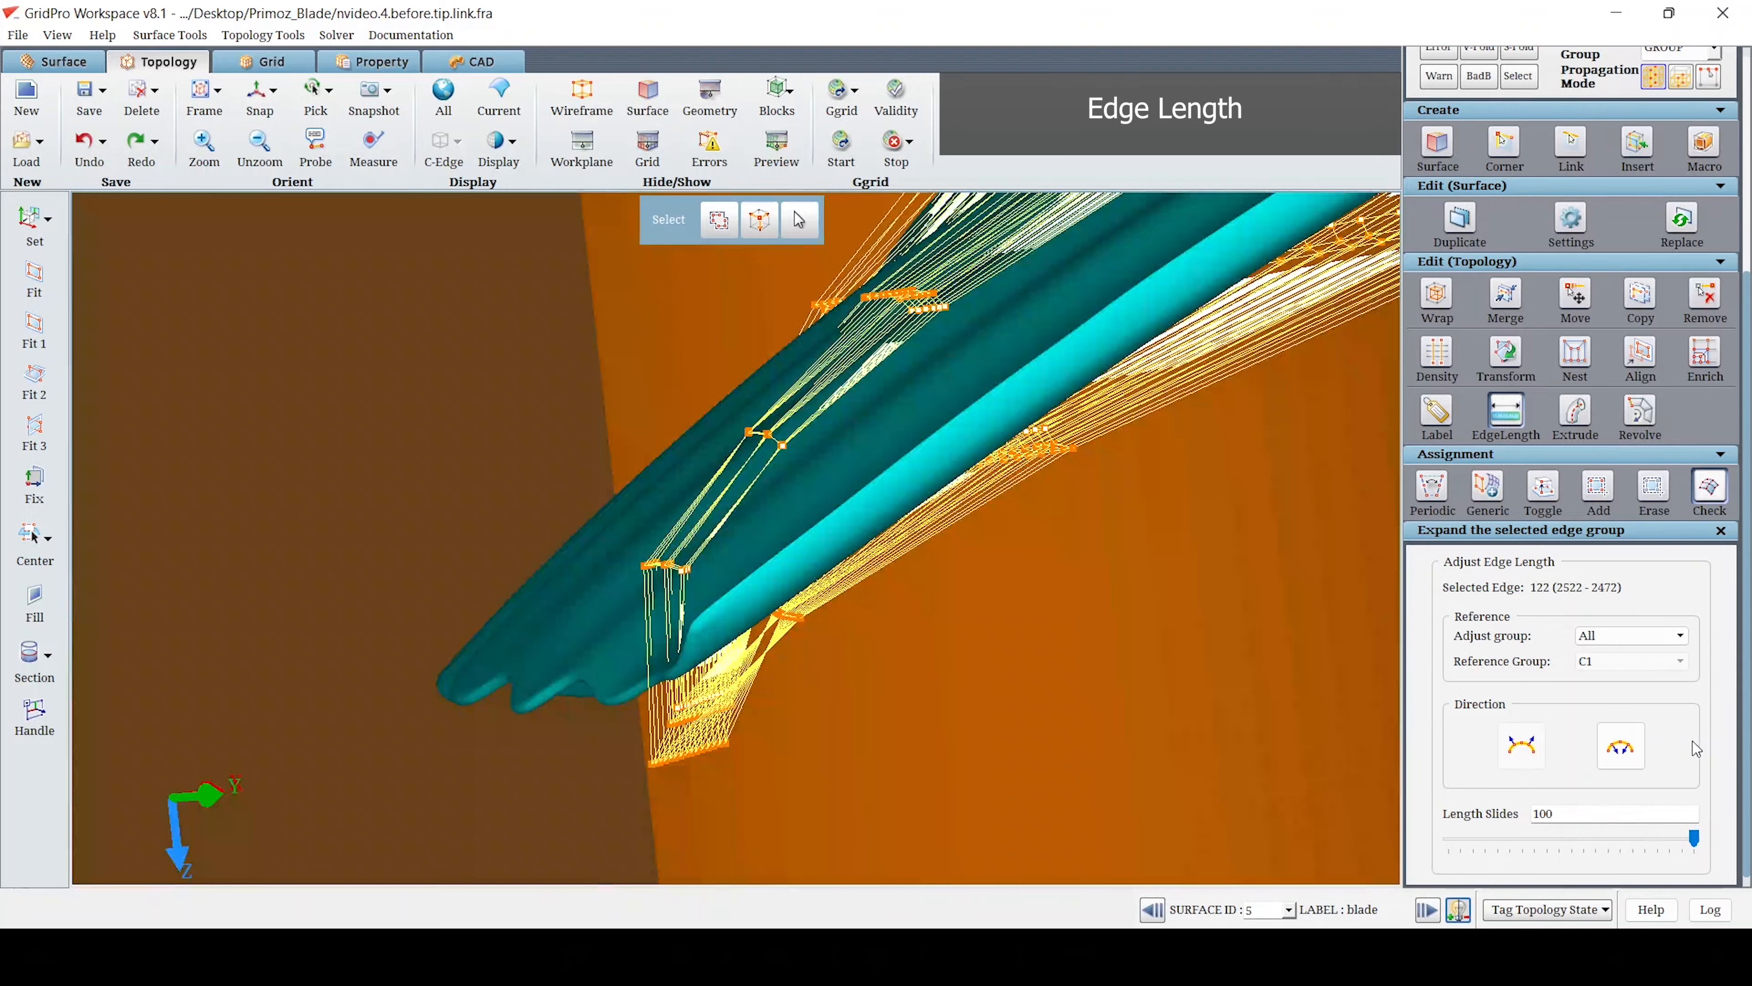
pyautogui.click(1620, 753)
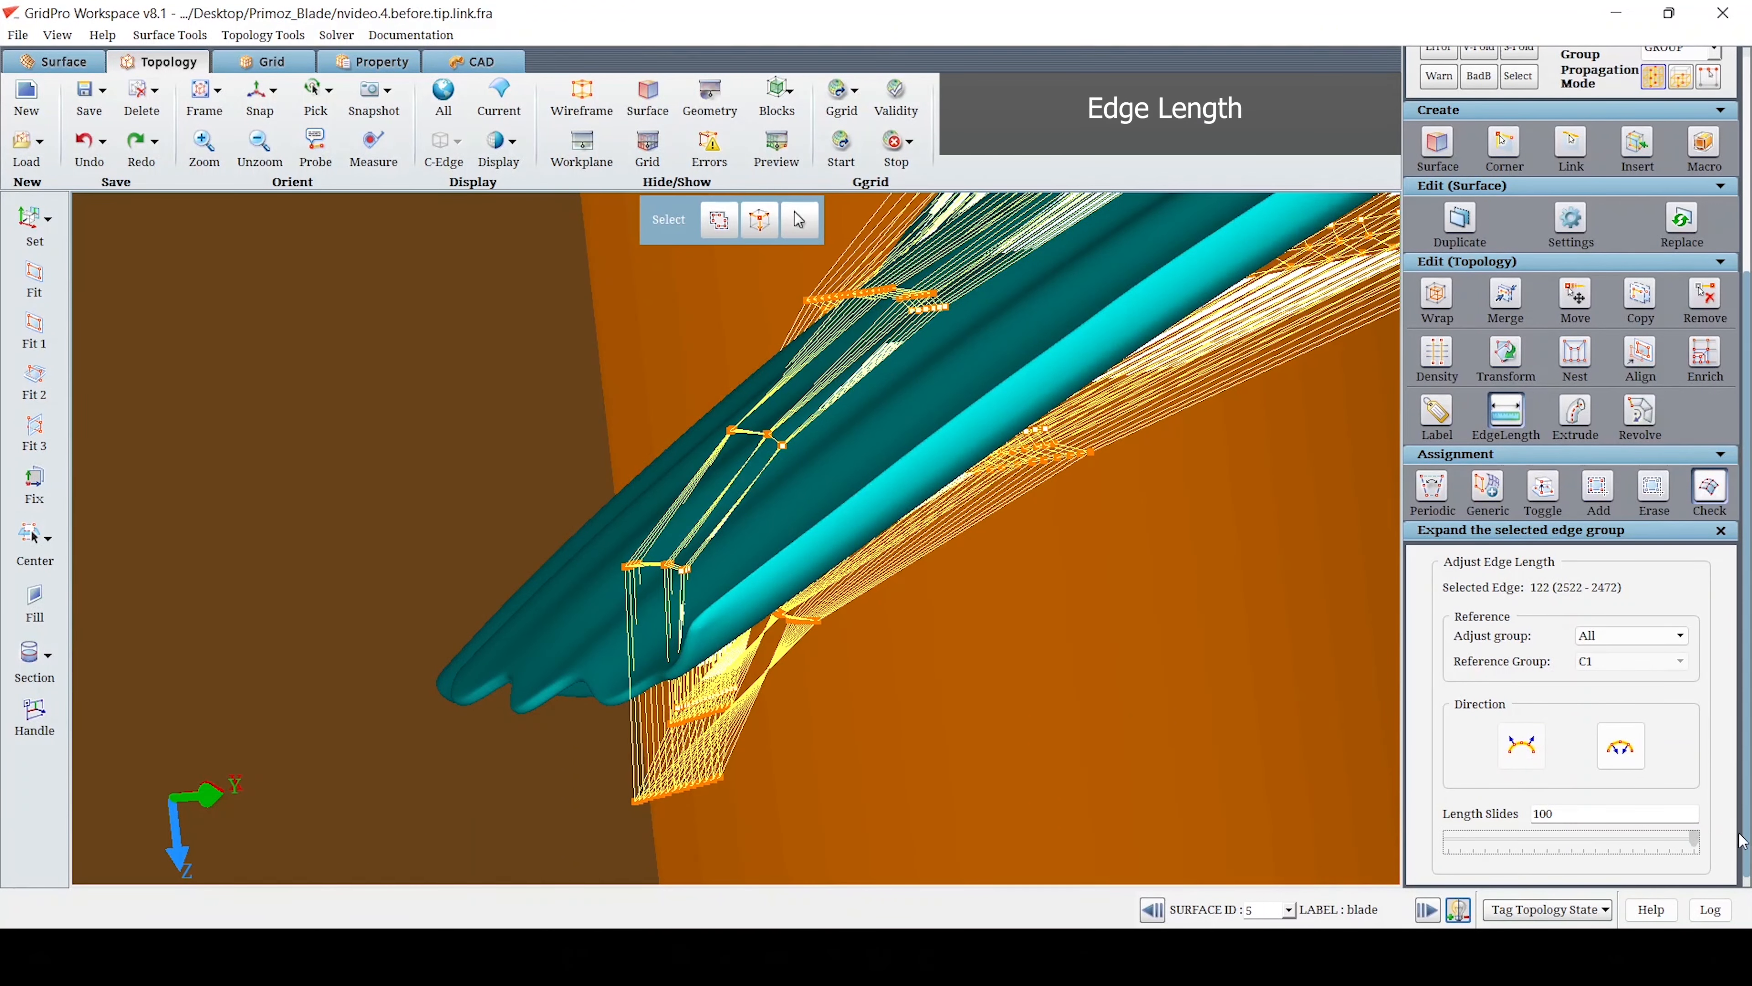
pyautogui.moveTo(1699, 839); pyautogui.dragTo(1734, 844)
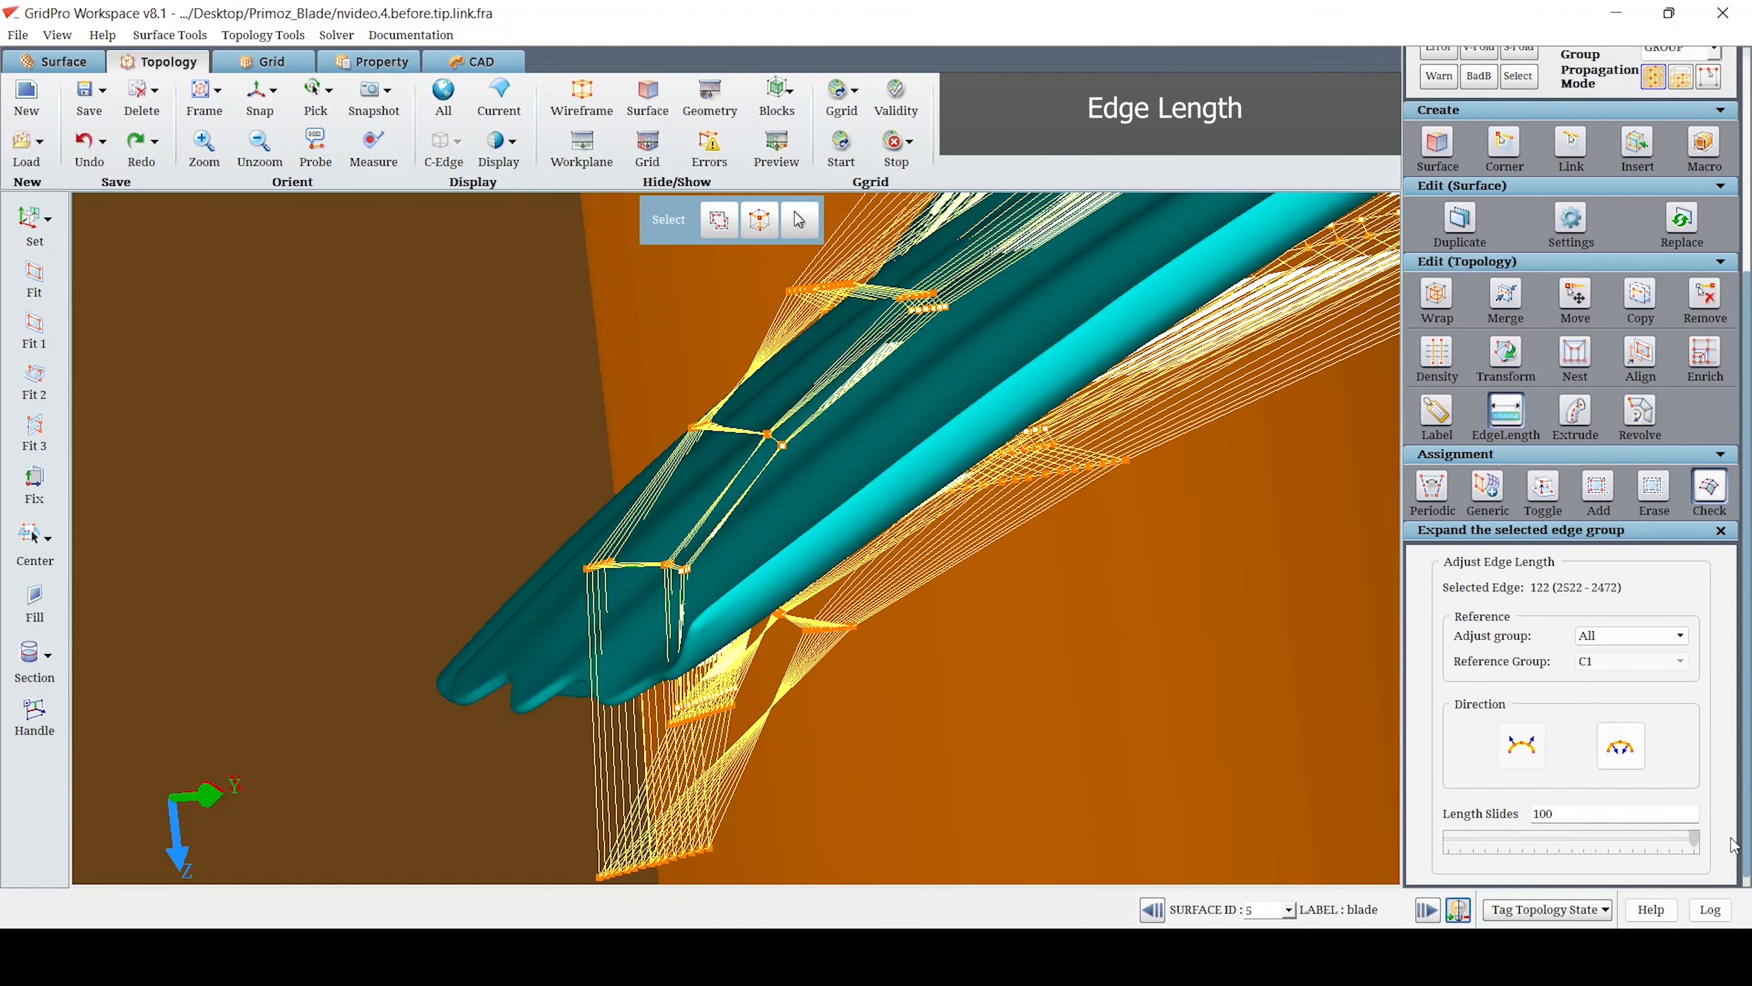
pyautogui.click(1615, 758)
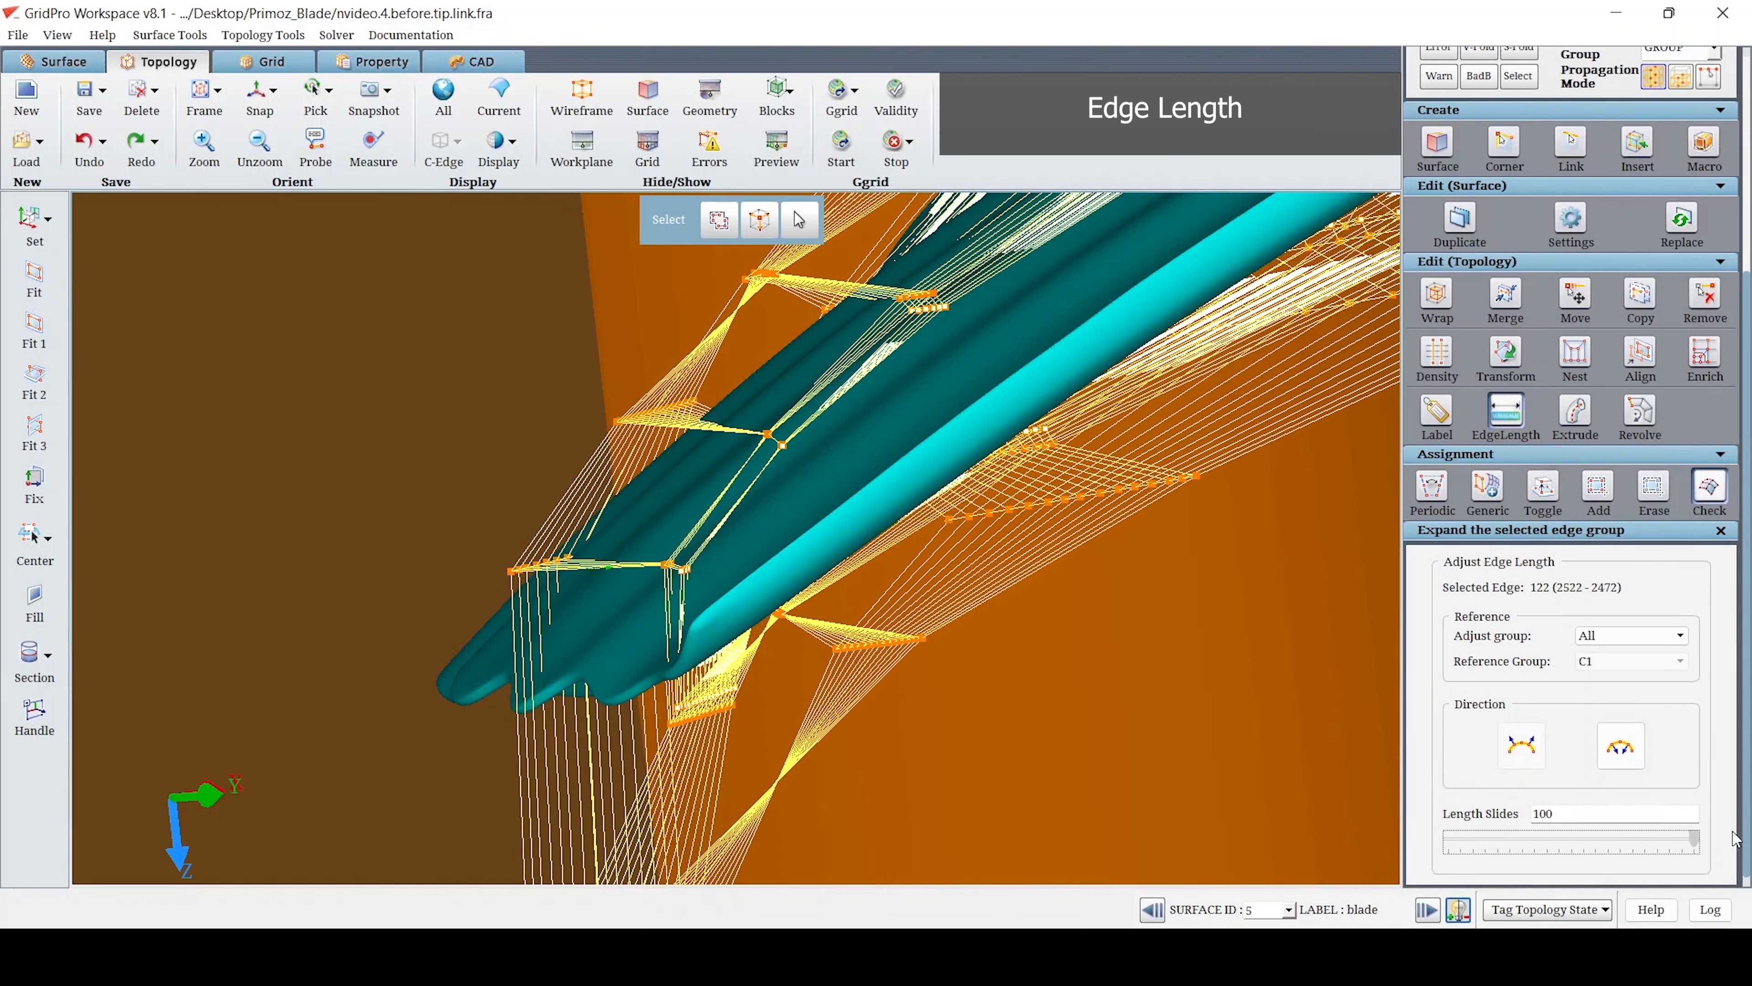
pyautogui.click(1529, 751)
pyautogui.moveTo(1698, 836); pyautogui.dragTo(1710, 842)
pyautogui.scroll(-5, 1171, 649)
pyautogui.moveTo(1134, 656); pyautogui.dragTo(957, 703)
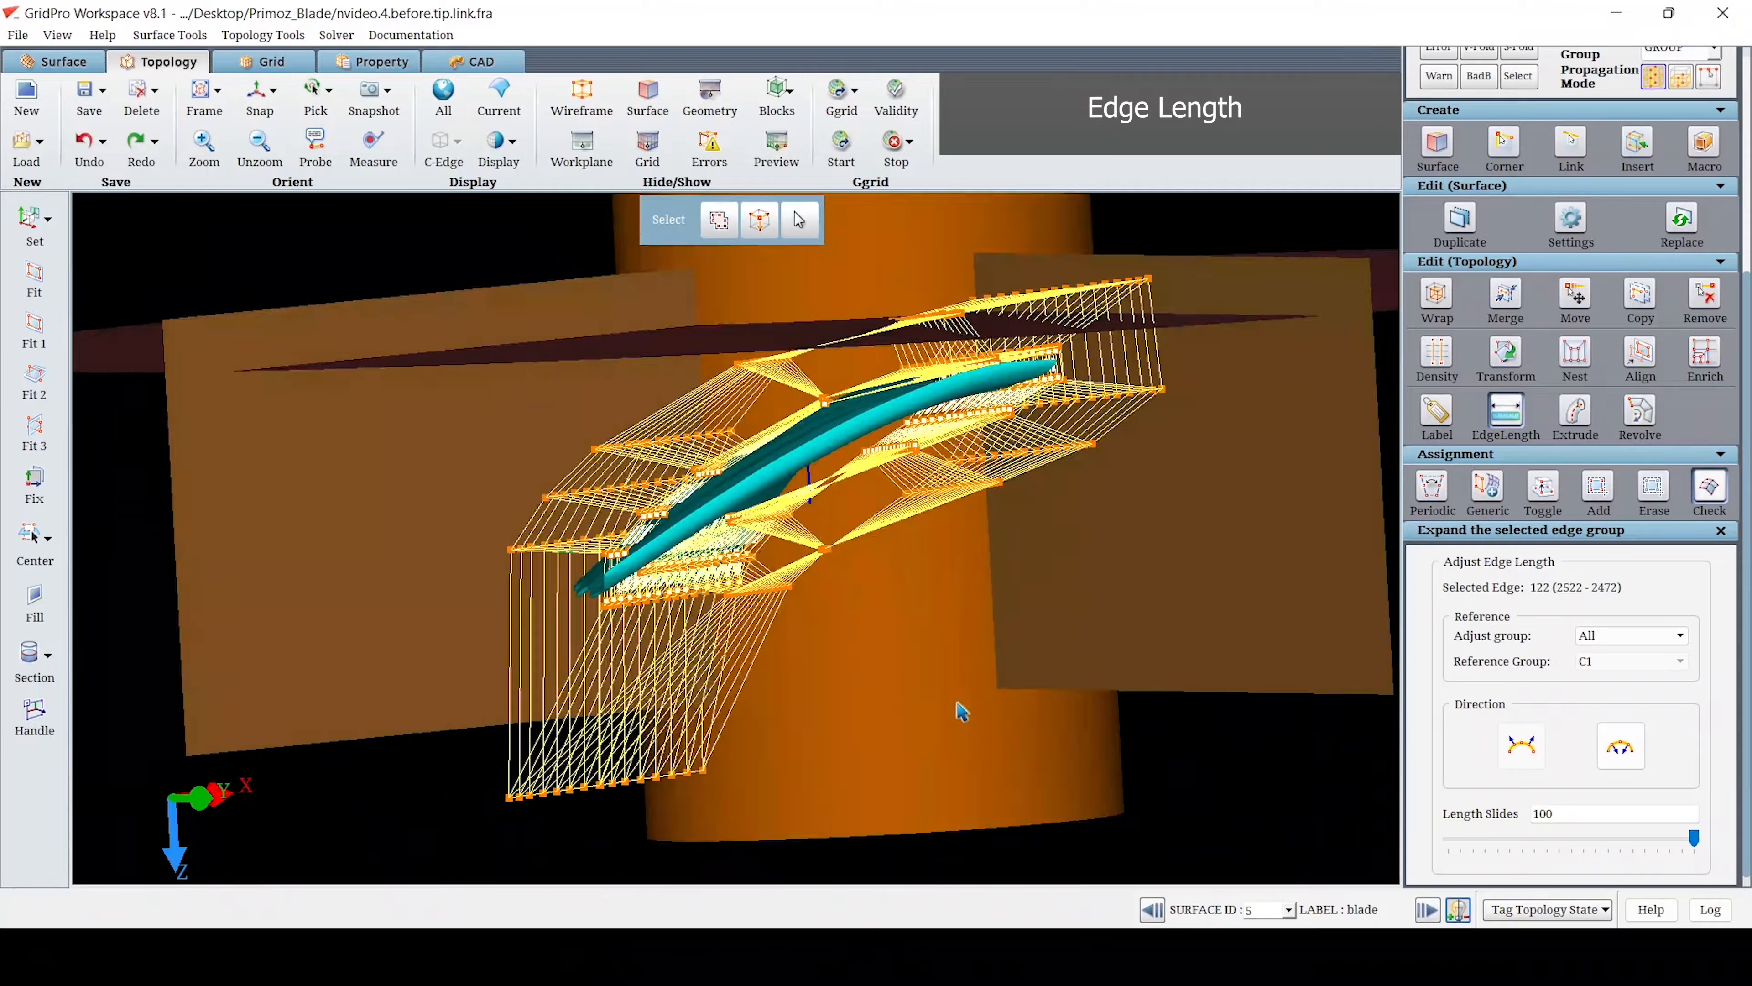
# - Switch the adjustment direction of the selected edge group and set the length slides to -87
pyautogui.scroll(2, 957, 702)
pyautogui.scroll(4, 551, 740)
pyautogui.click(1612, 749)
pyautogui.moveTo(1693, 839); pyautogui.dragTo(1466, 825)
pyautogui.scroll(2, 834, 699)
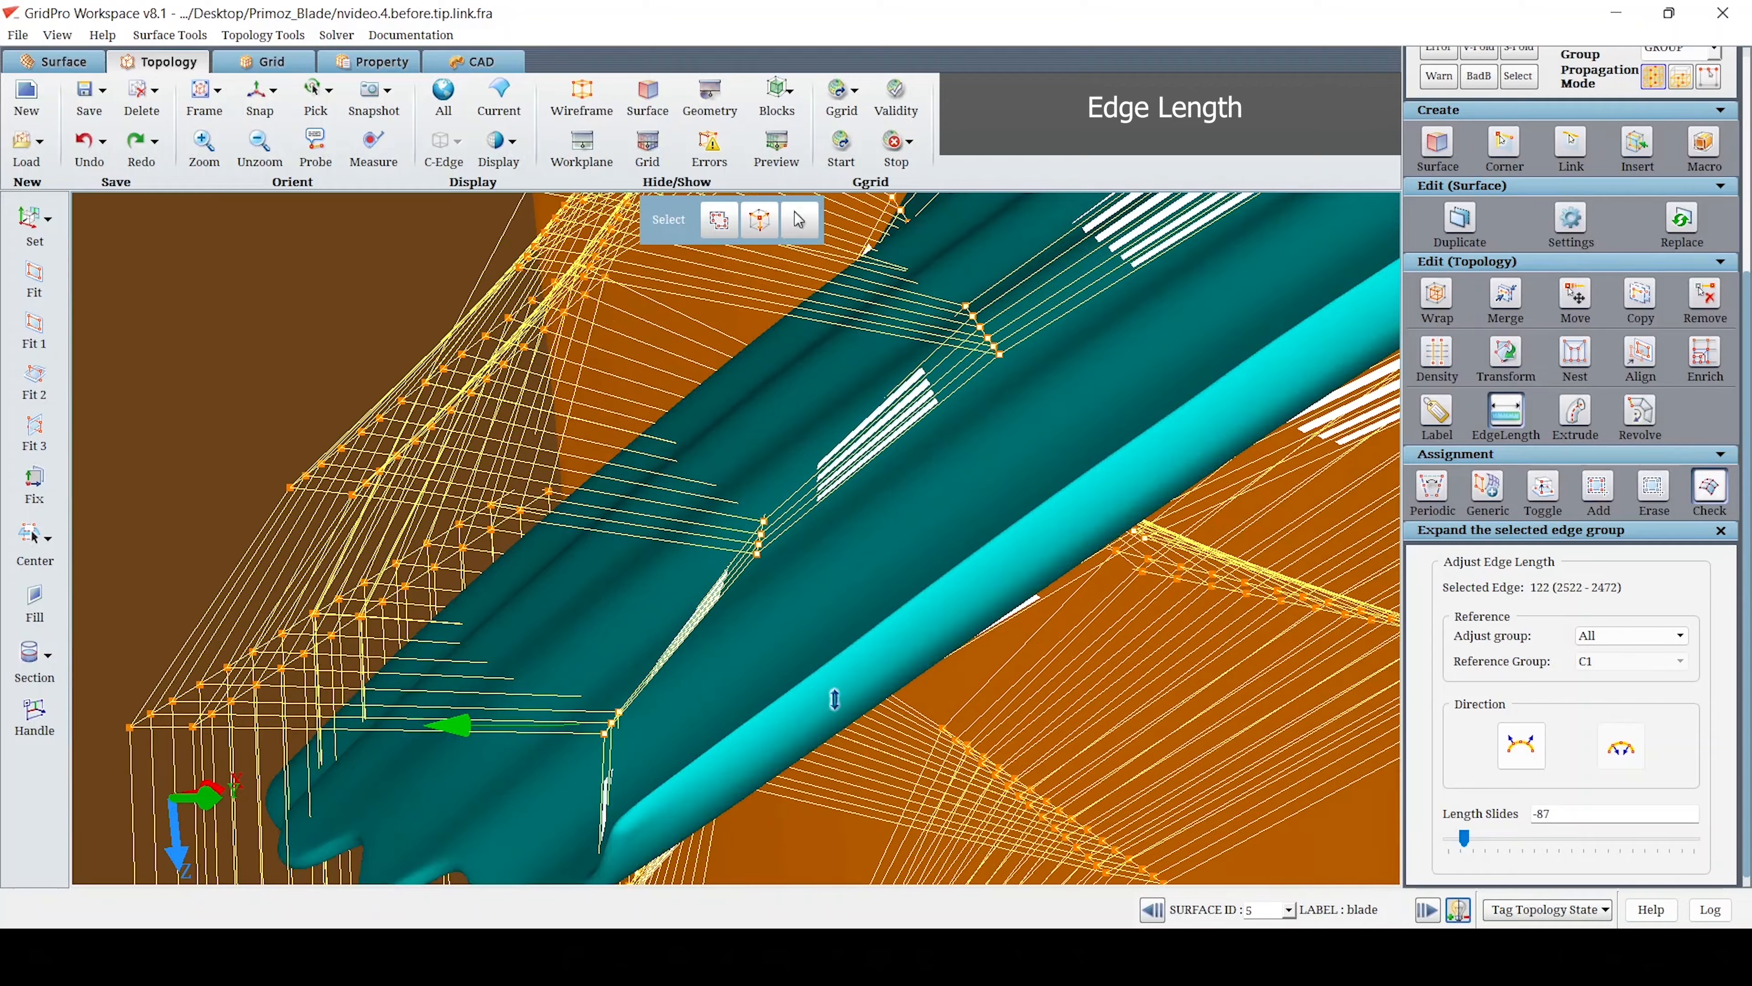
pyautogui.scroll(3, 797, 658)
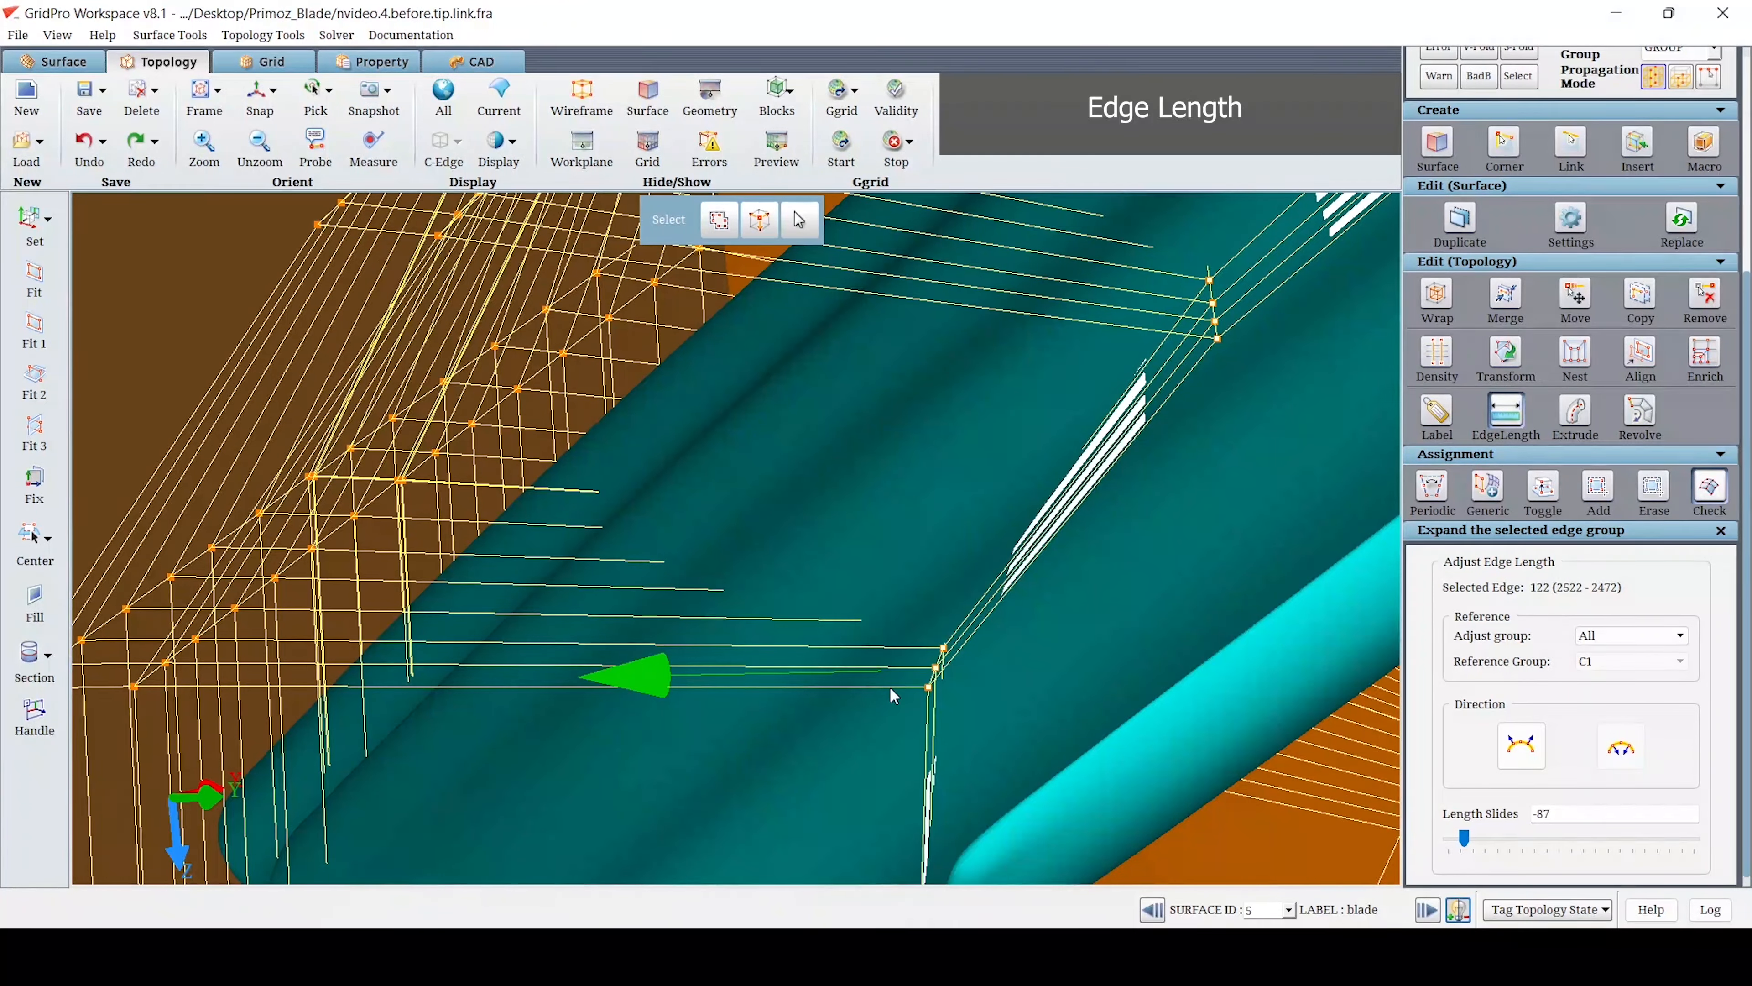
# - Select another edge beside the blade's end for Edge Length adjustment and change the length slides for its whole edge group
pyautogui.click(1495, 407)
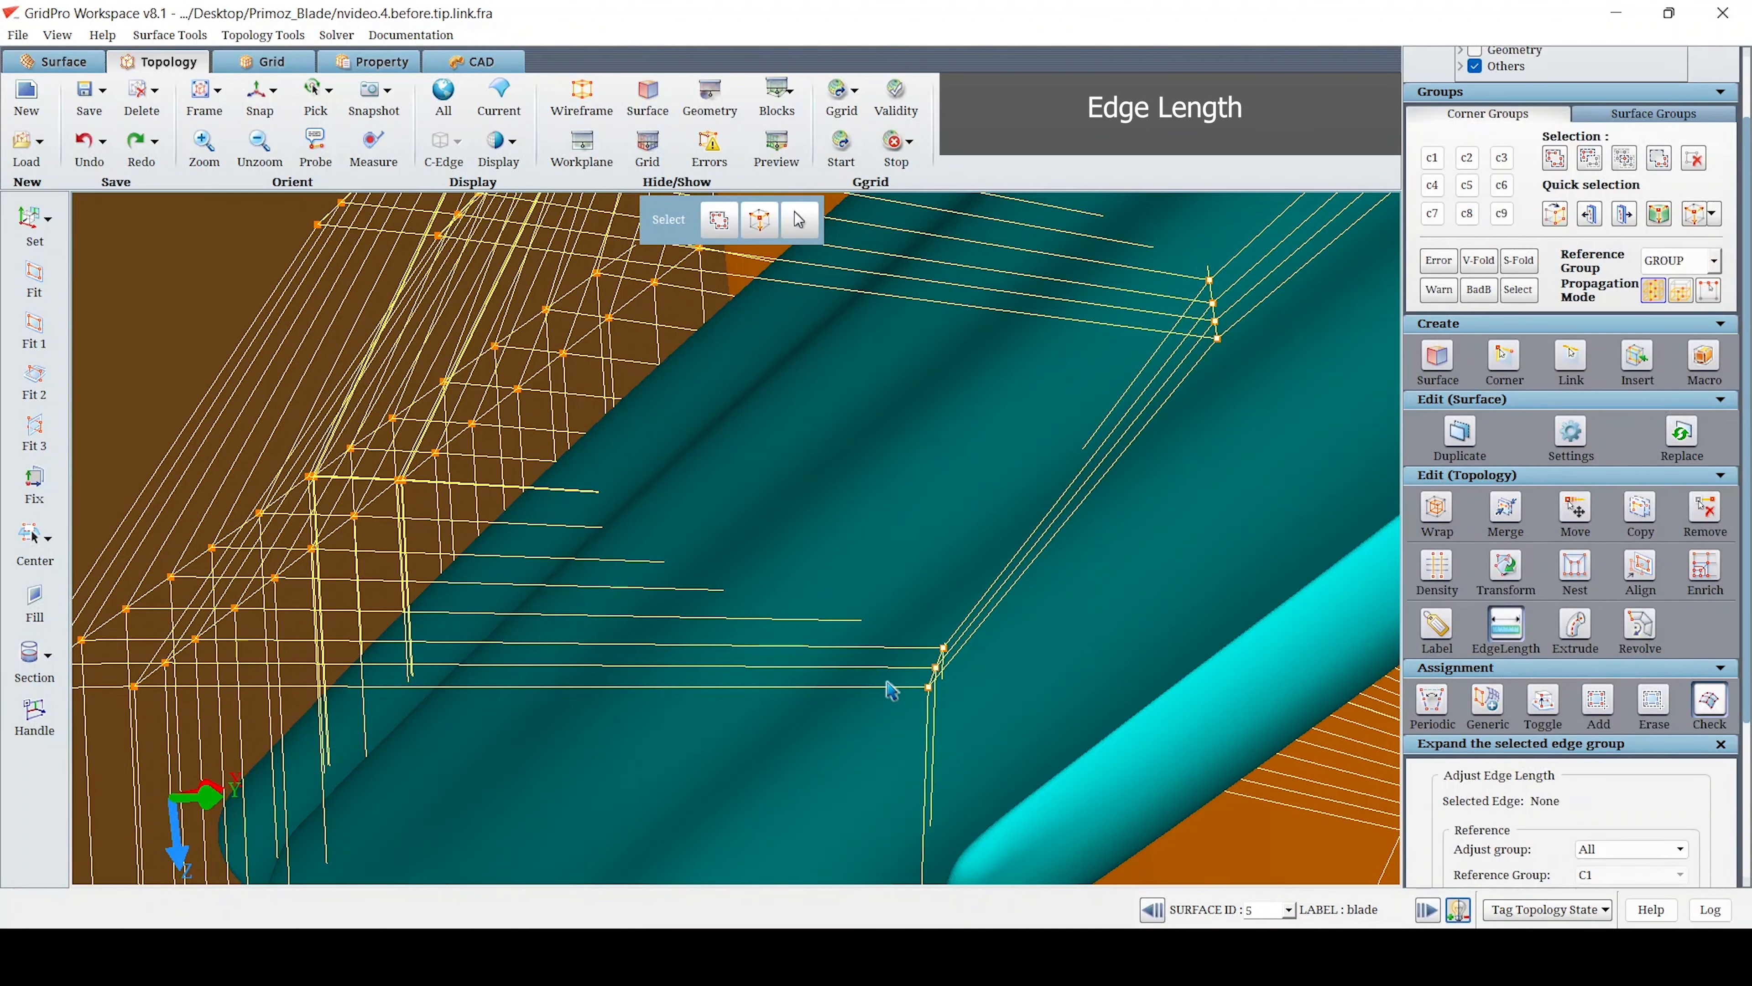
pyautogui.click(913, 688)
pyautogui.scroll(-5, 954, 673)
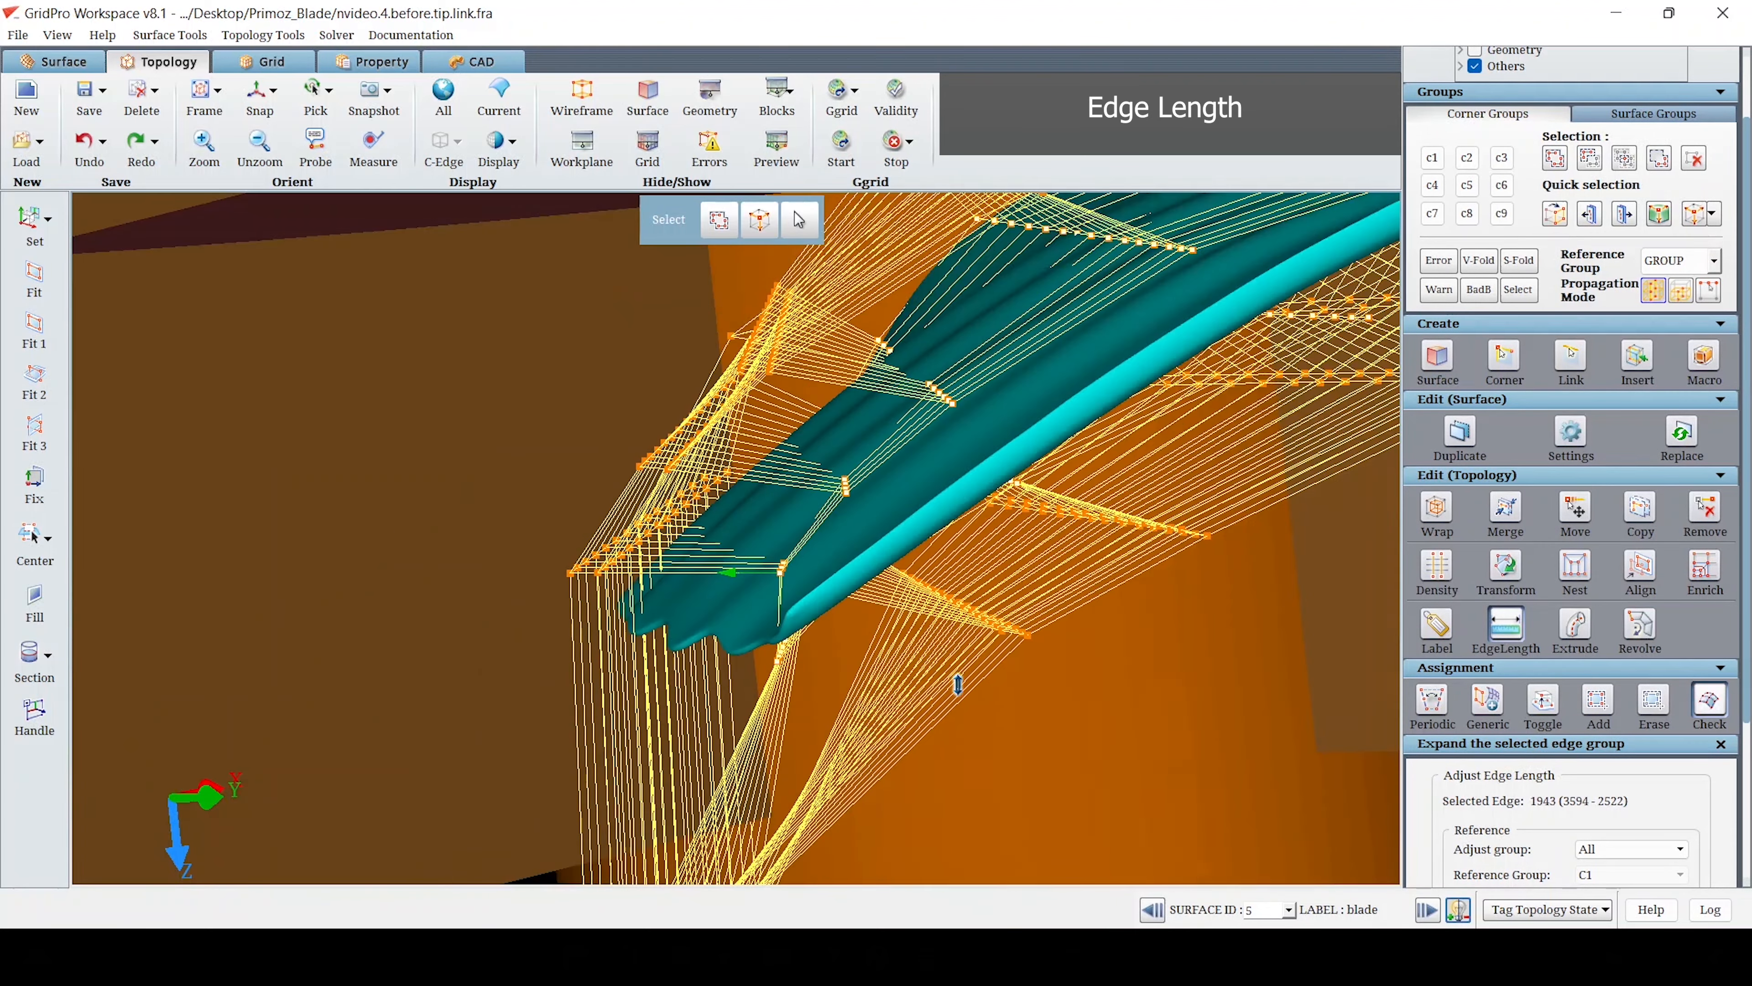
pyautogui.scroll(-3, 1483, 828)
pyautogui.moveTo(1471, 832); pyautogui.dragTo(1468, 828)
pyautogui.moveTo(1080, 671); pyautogui.dragTo(886, 349)
pyautogui.scroll(-5, 969, 611)
pyautogui.scroll(-3, 943, 567)
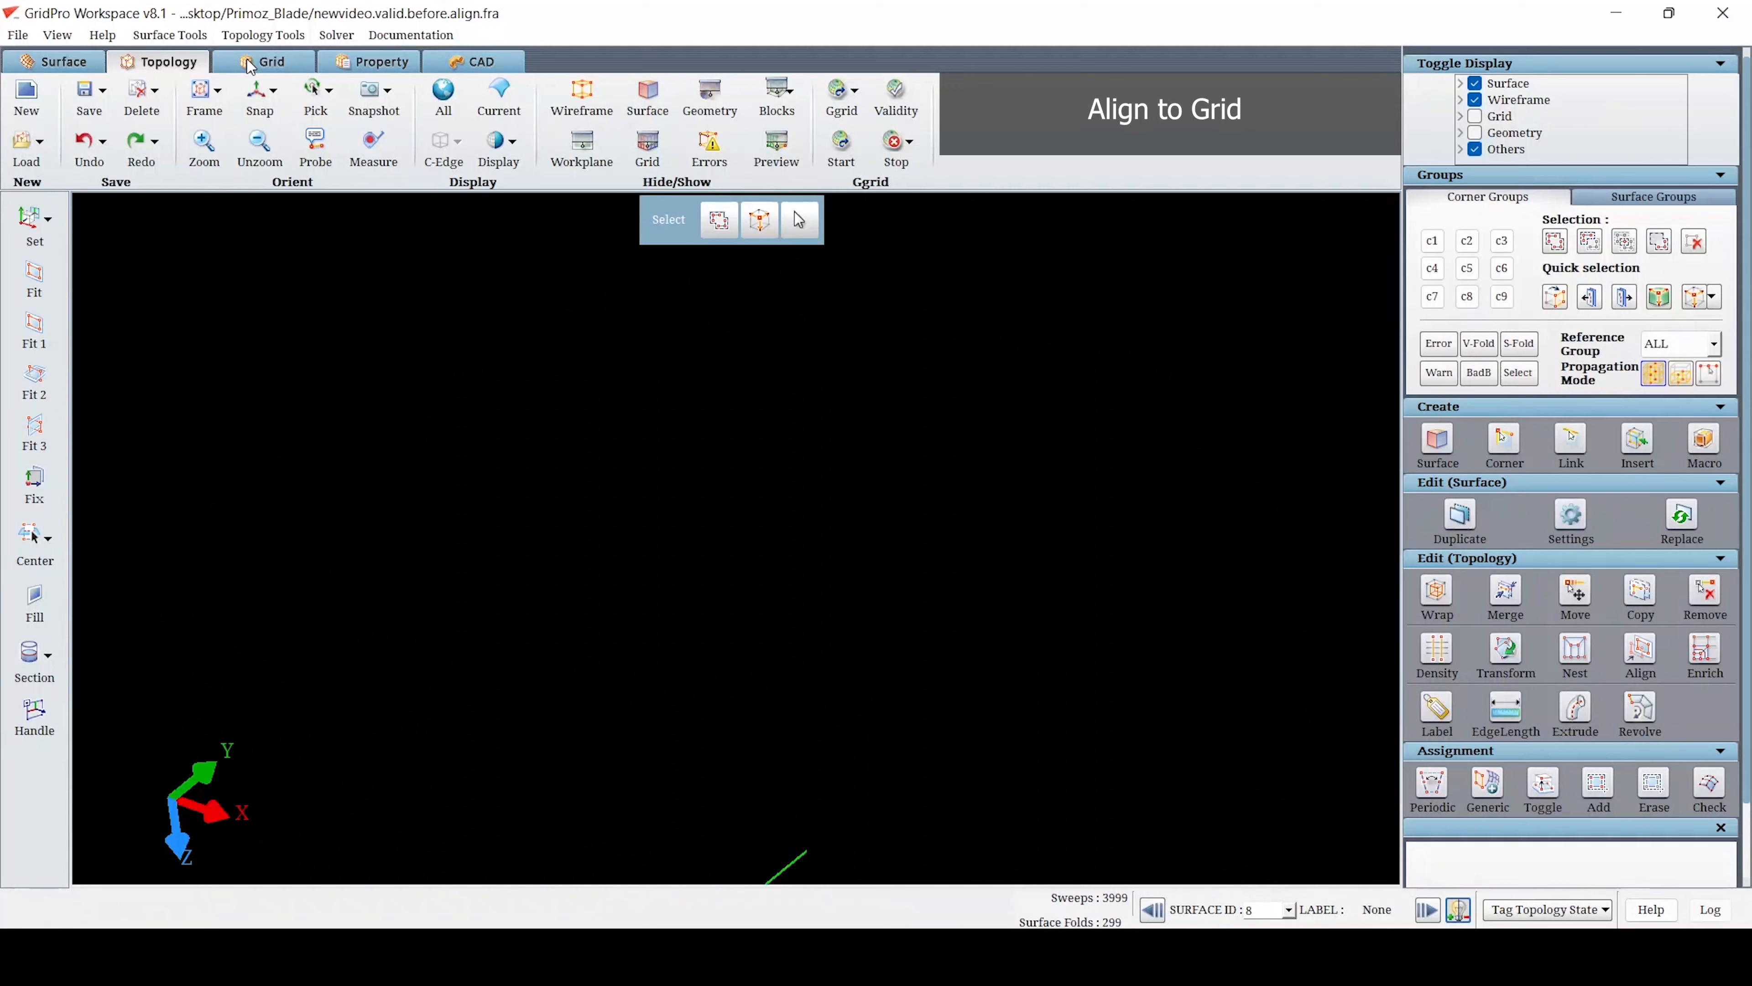
# - Stop the running Ggrid process and display the resulting grid around the blade
pyautogui.click(262, 61)
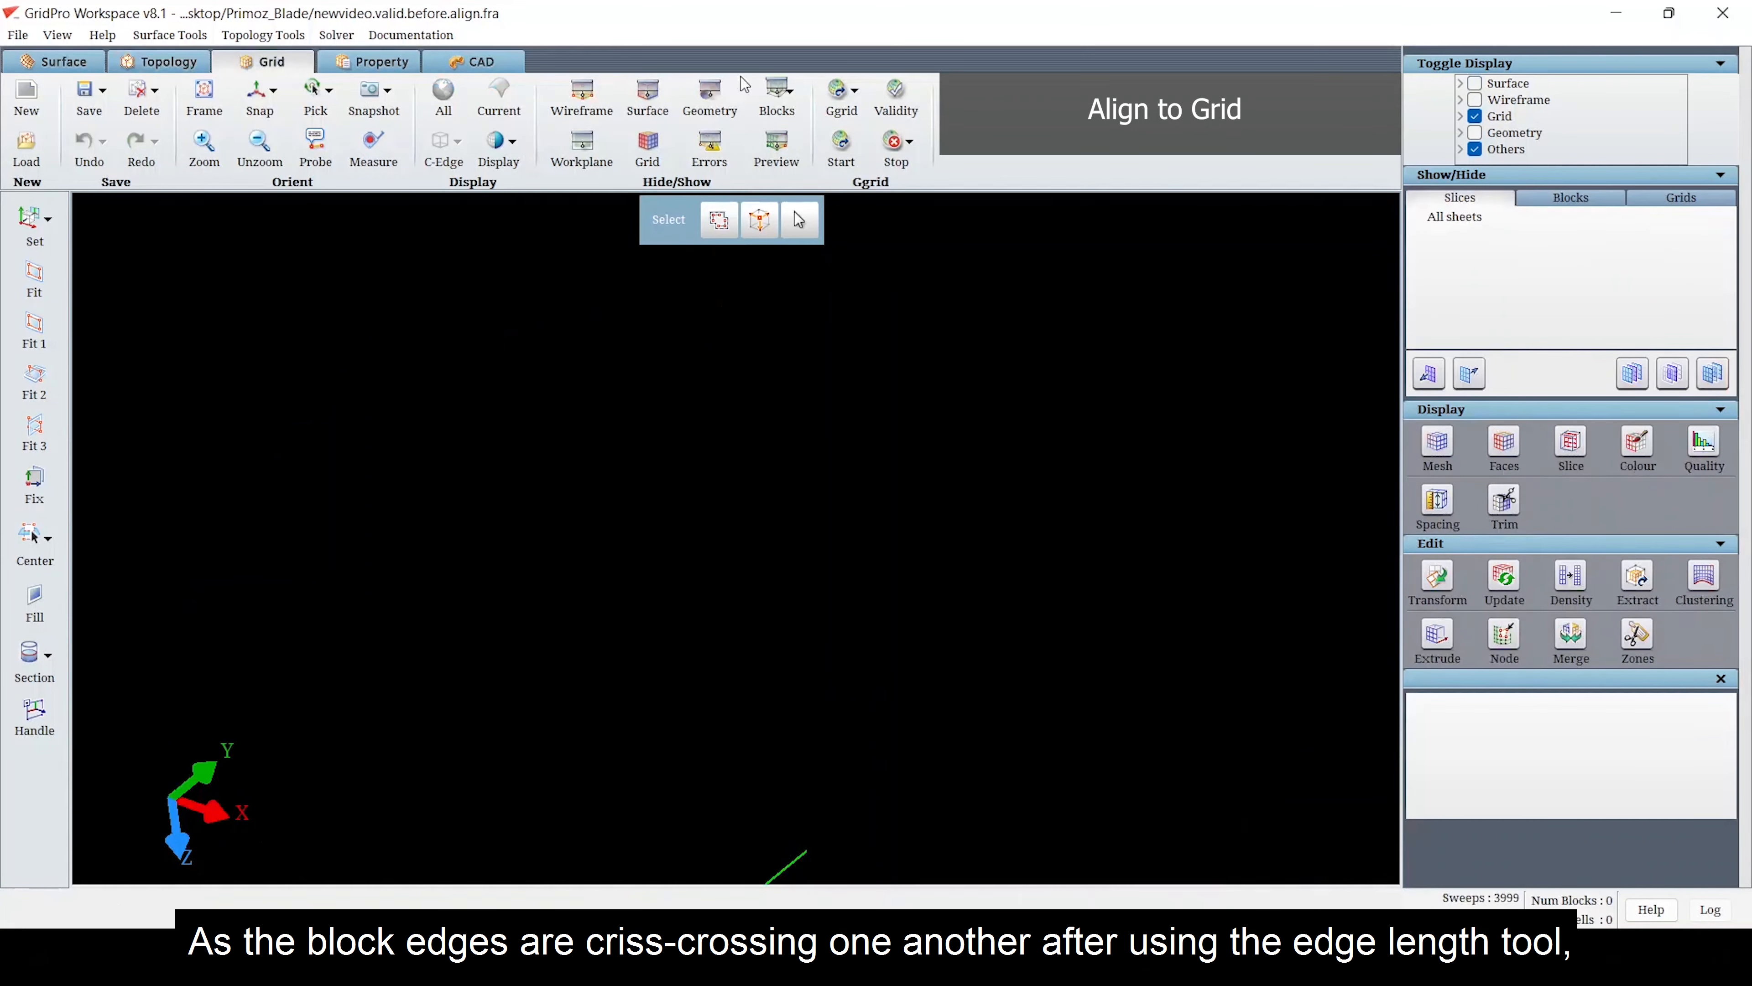
pyautogui.click(890, 144)
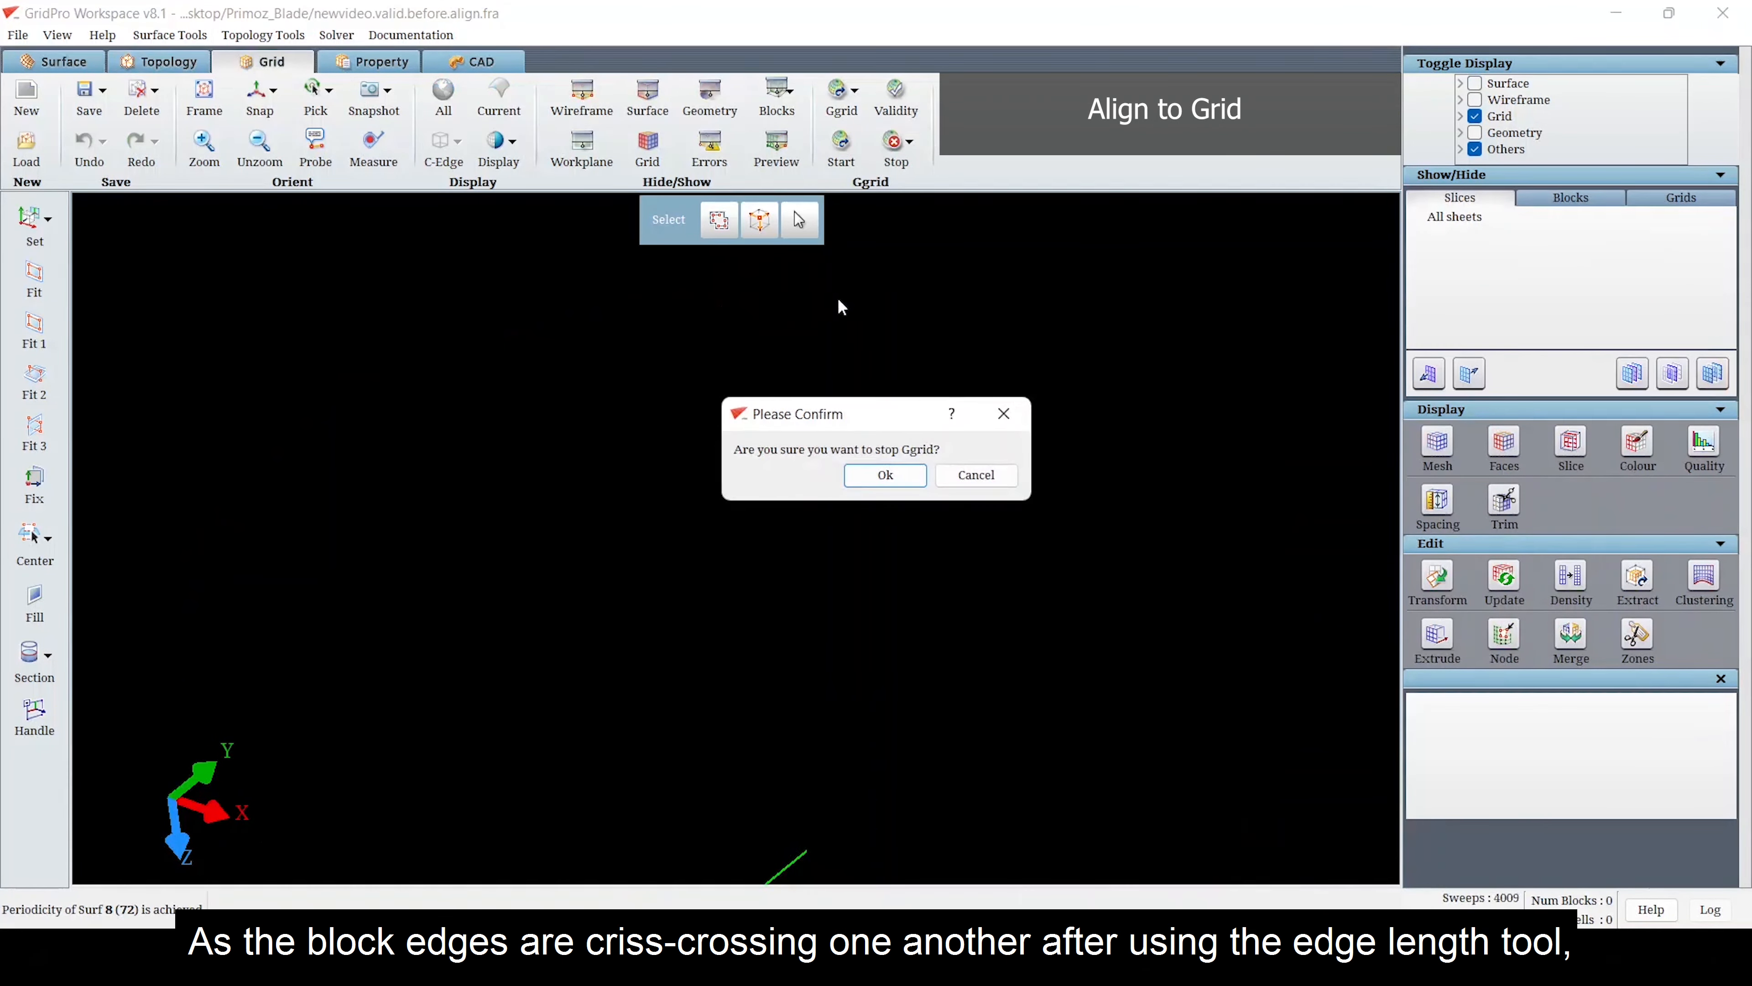
pyautogui.click(883, 475)
pyautogui.moveTo(797, 397); pyautogui.dragTo(736, 818)
pyautogui.scroll(5, 698, 793)
pyautogui.moveTo(699, 794); pyautogui.dragTo(835, 289, button='middle')
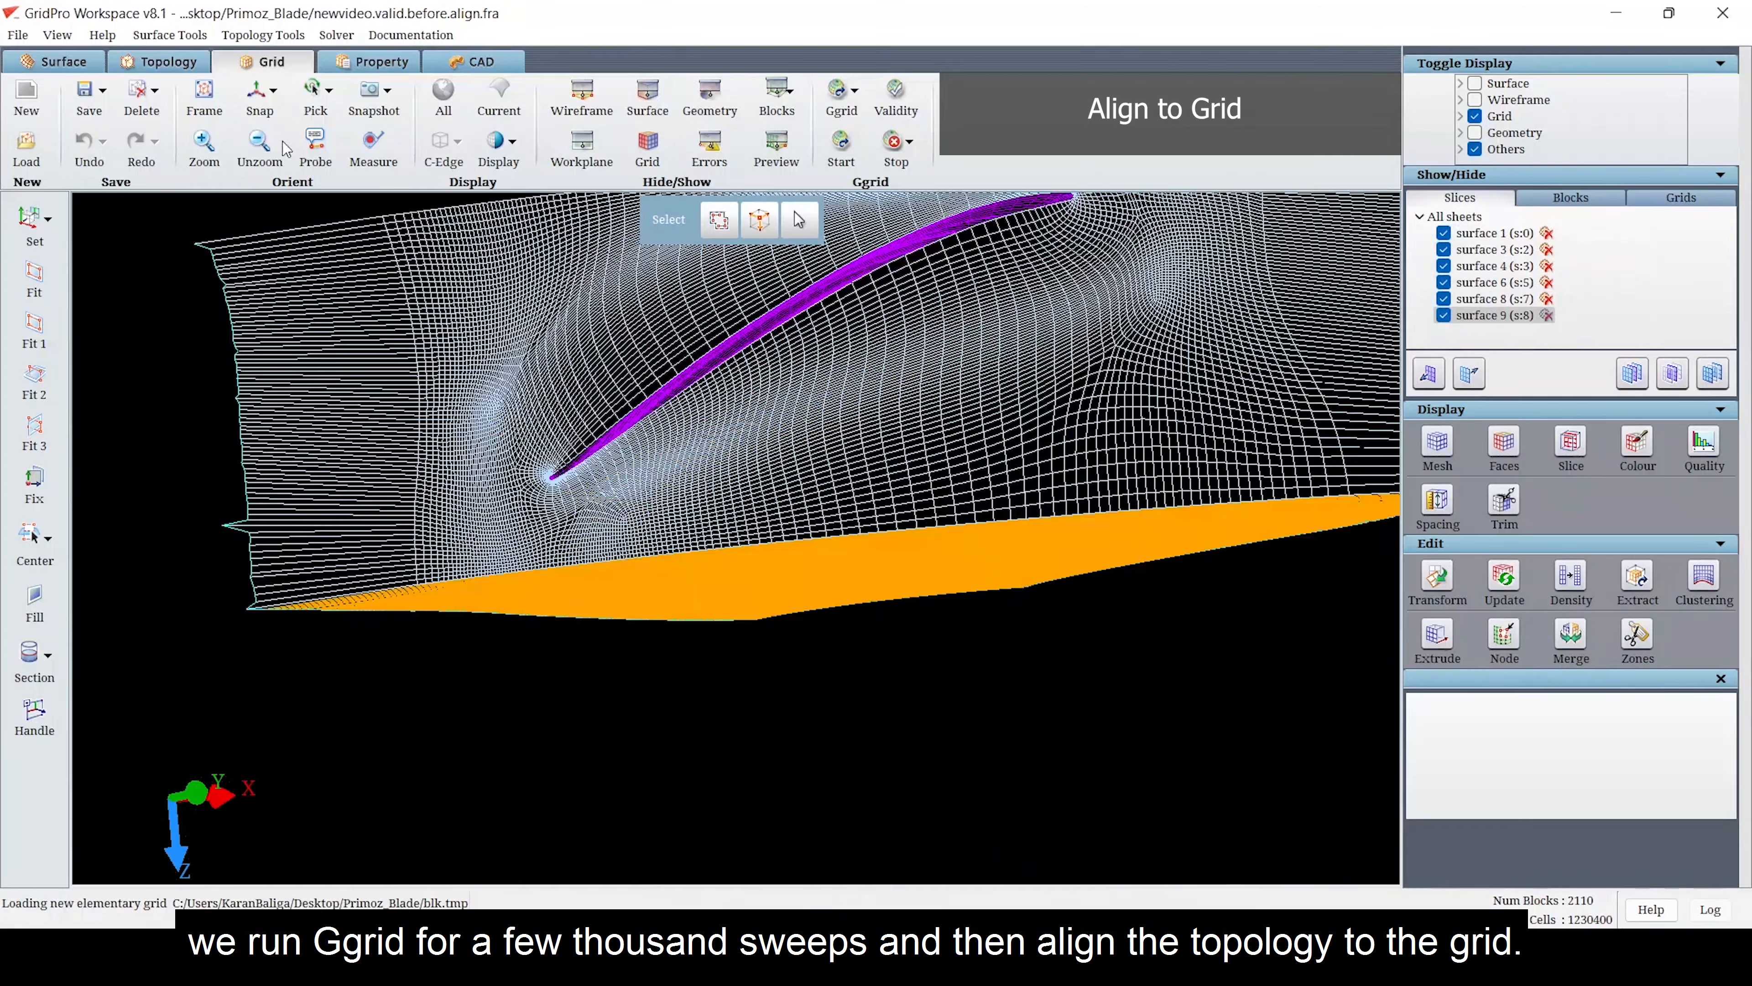
# - Align the topology wireframe to the current grid using the Selected Faces option and sync the corners
pyautogui.click(148, 64)
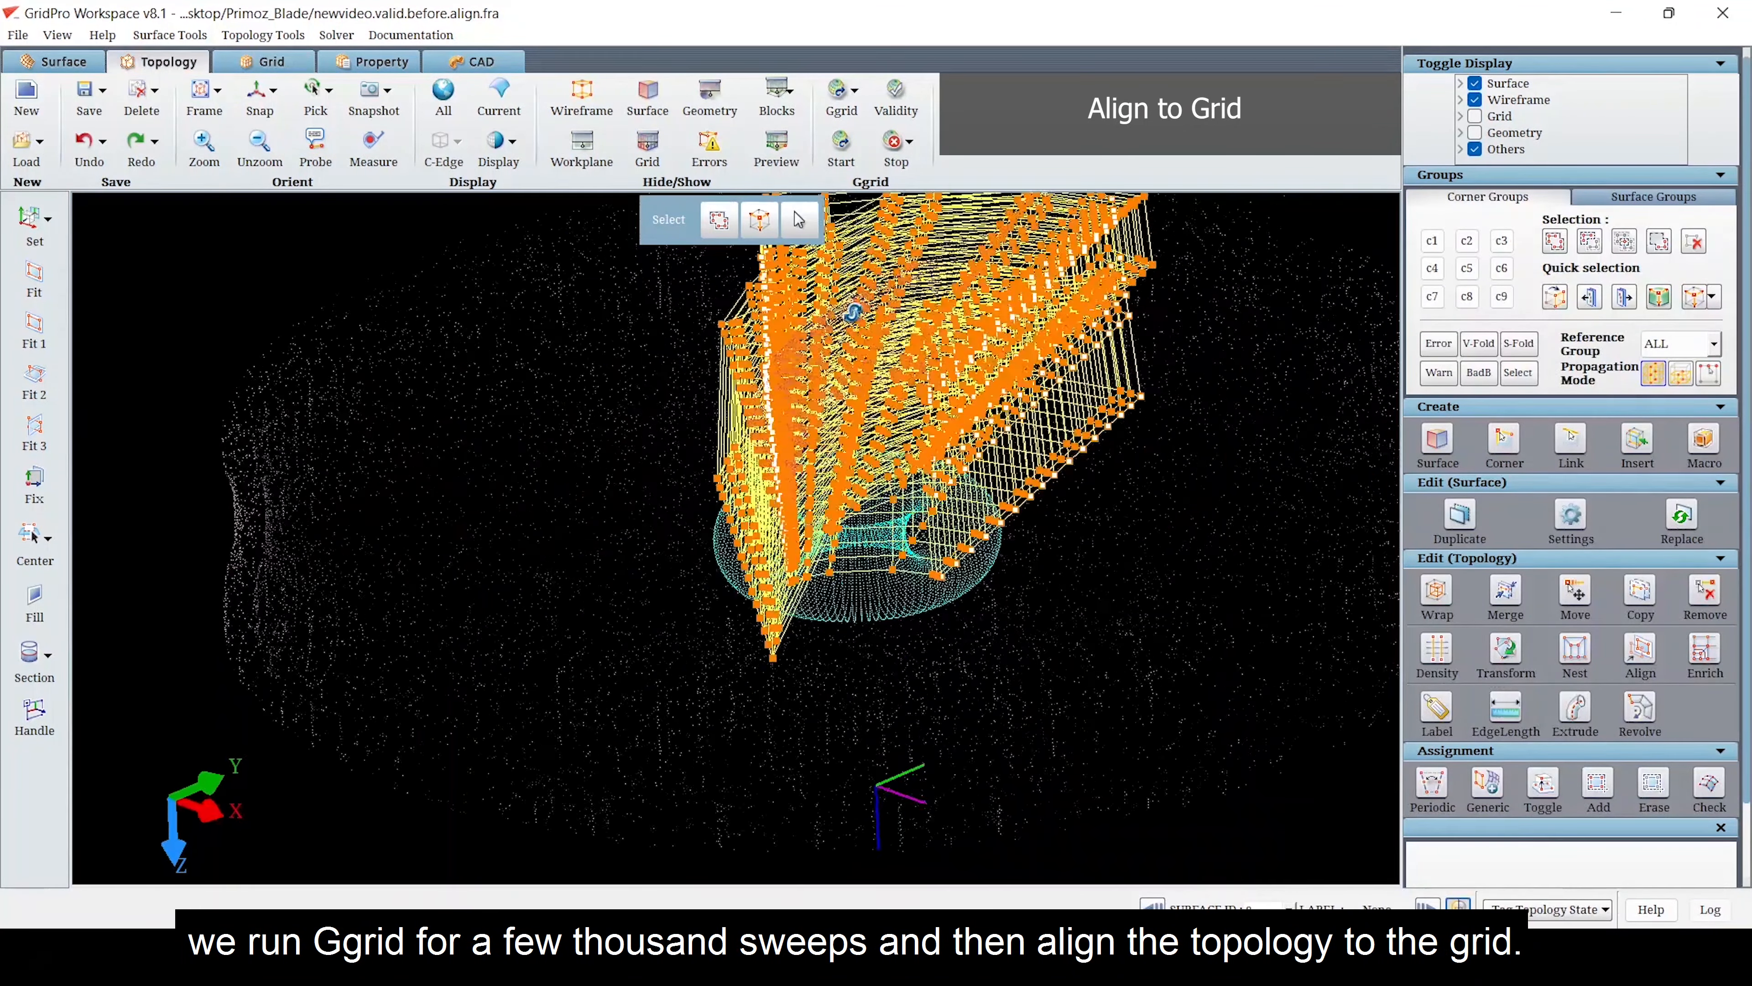
pyautogui.moveTo(1076, 566); pyautogui.dragTo(1261, 523)
pyautogui.click(1635, 650)
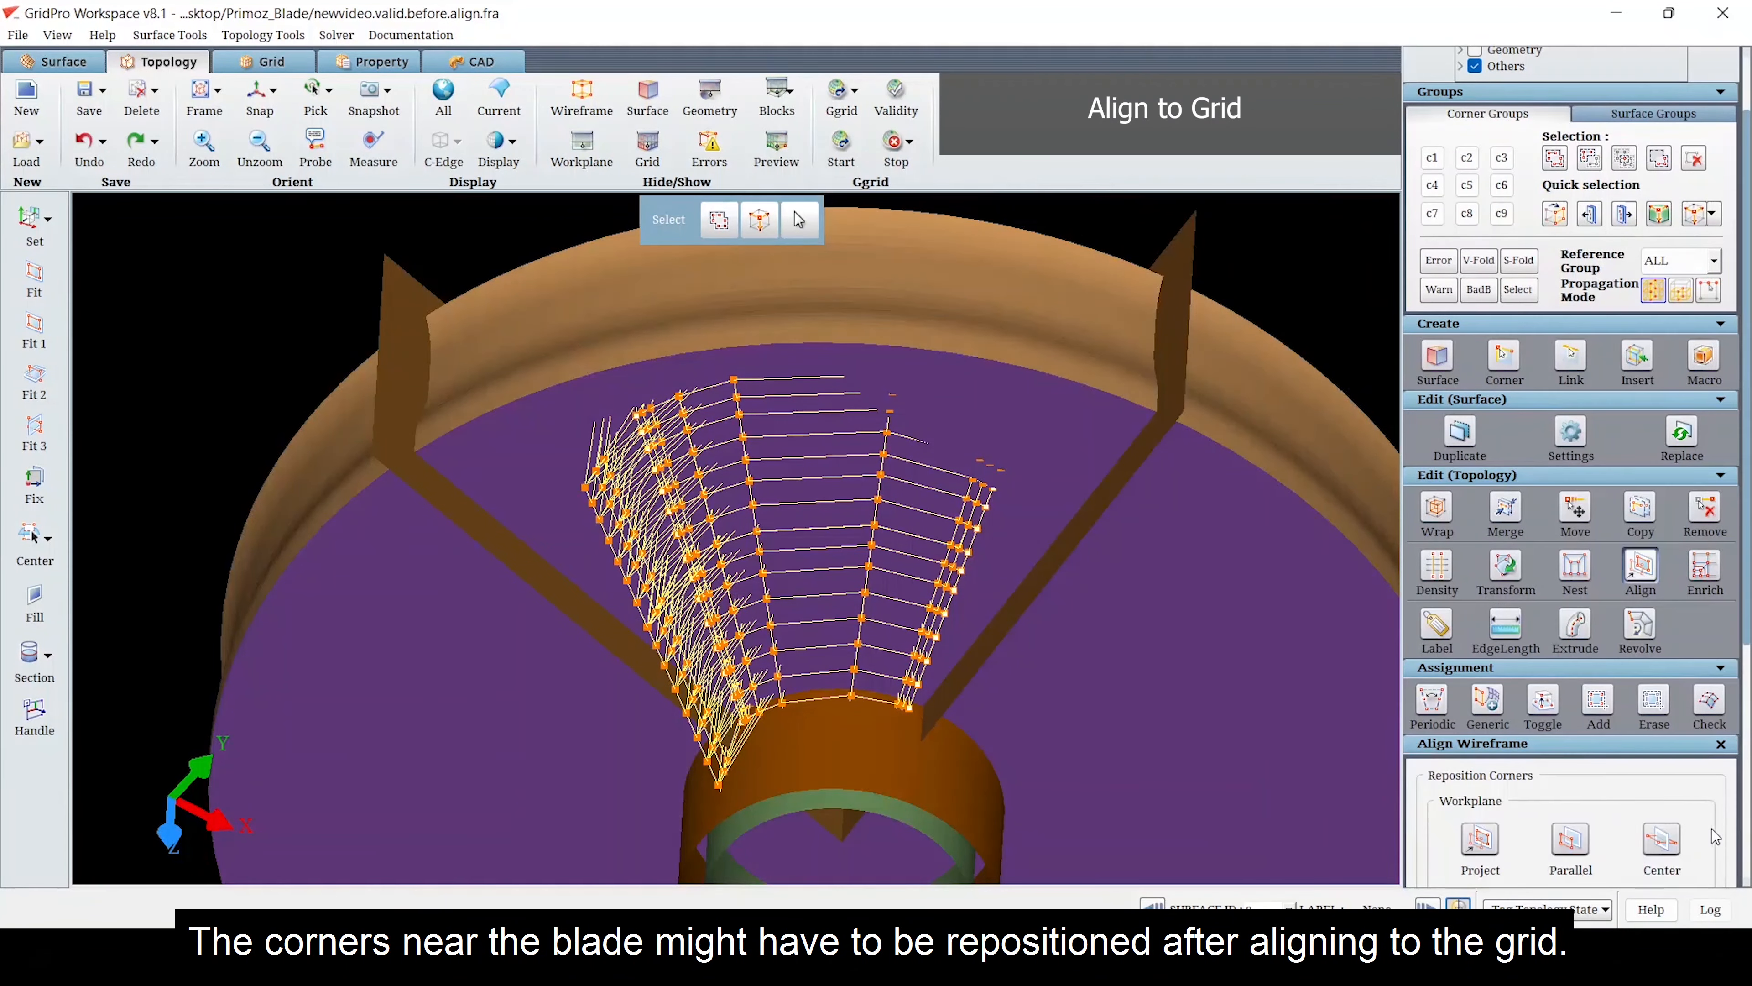
pyautogui.click(1678, 836)
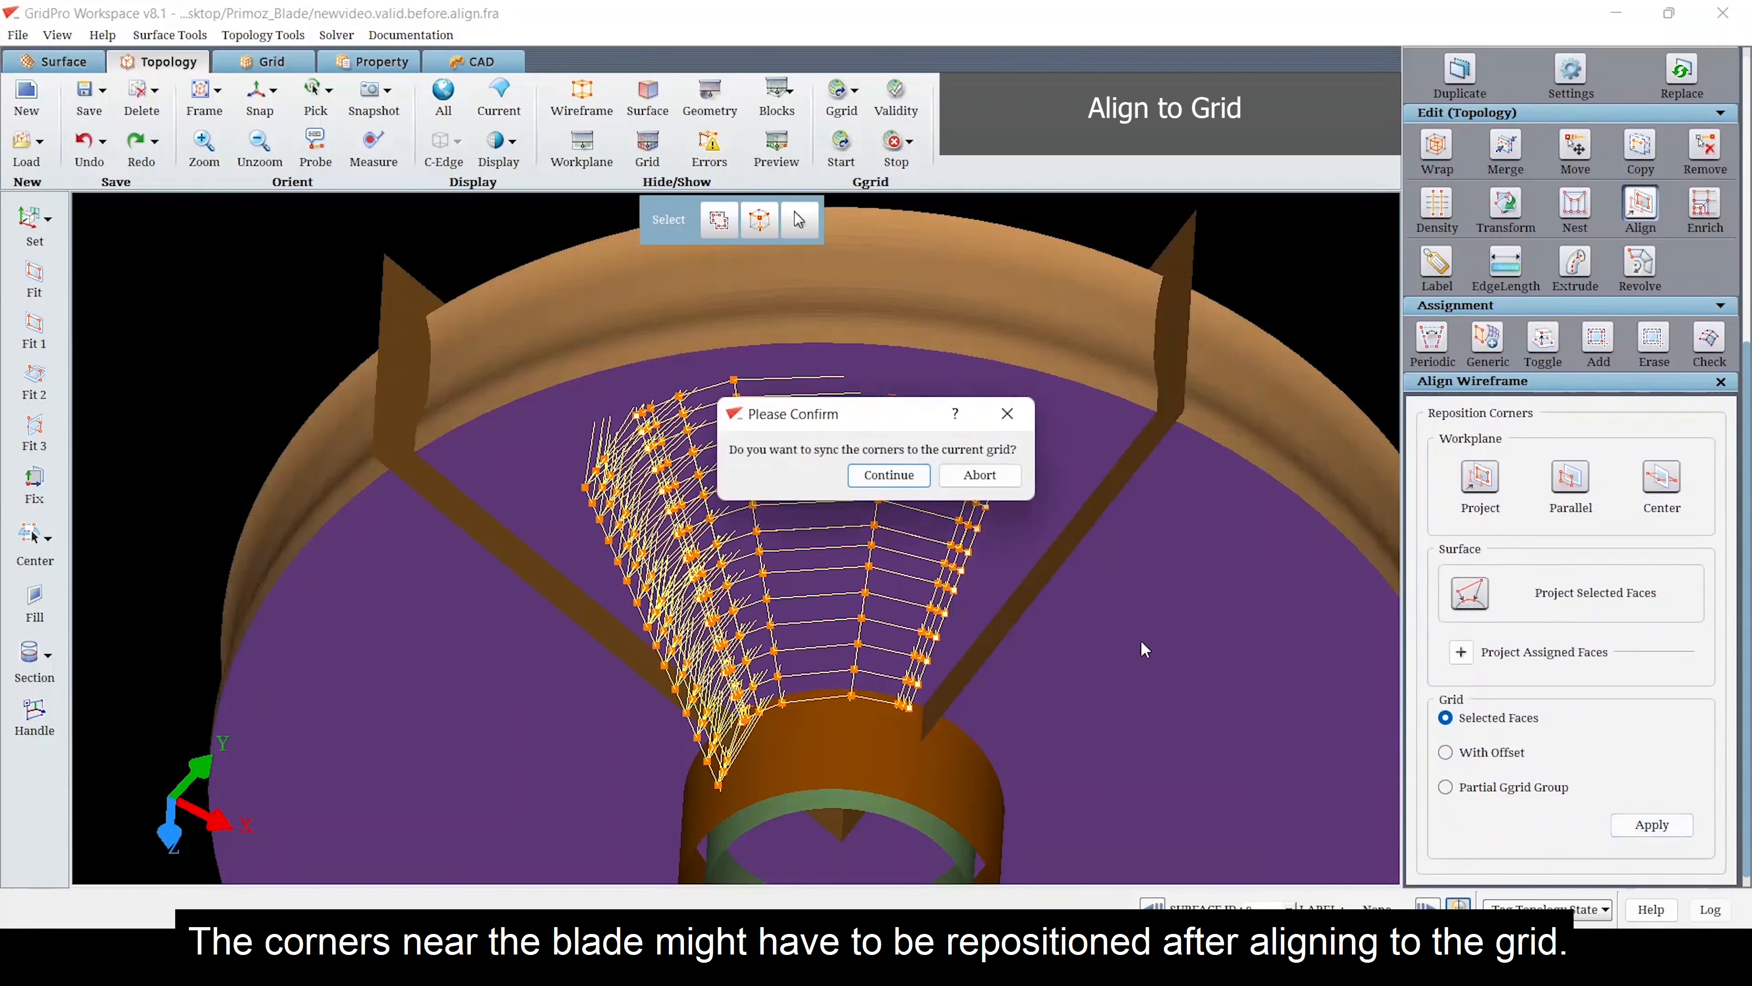
pyautogui.click(901, 483)
# - Hide the large purple surface, make the blade the current surface and check its corner assignment
pyautogui.rightClick(871, 459)
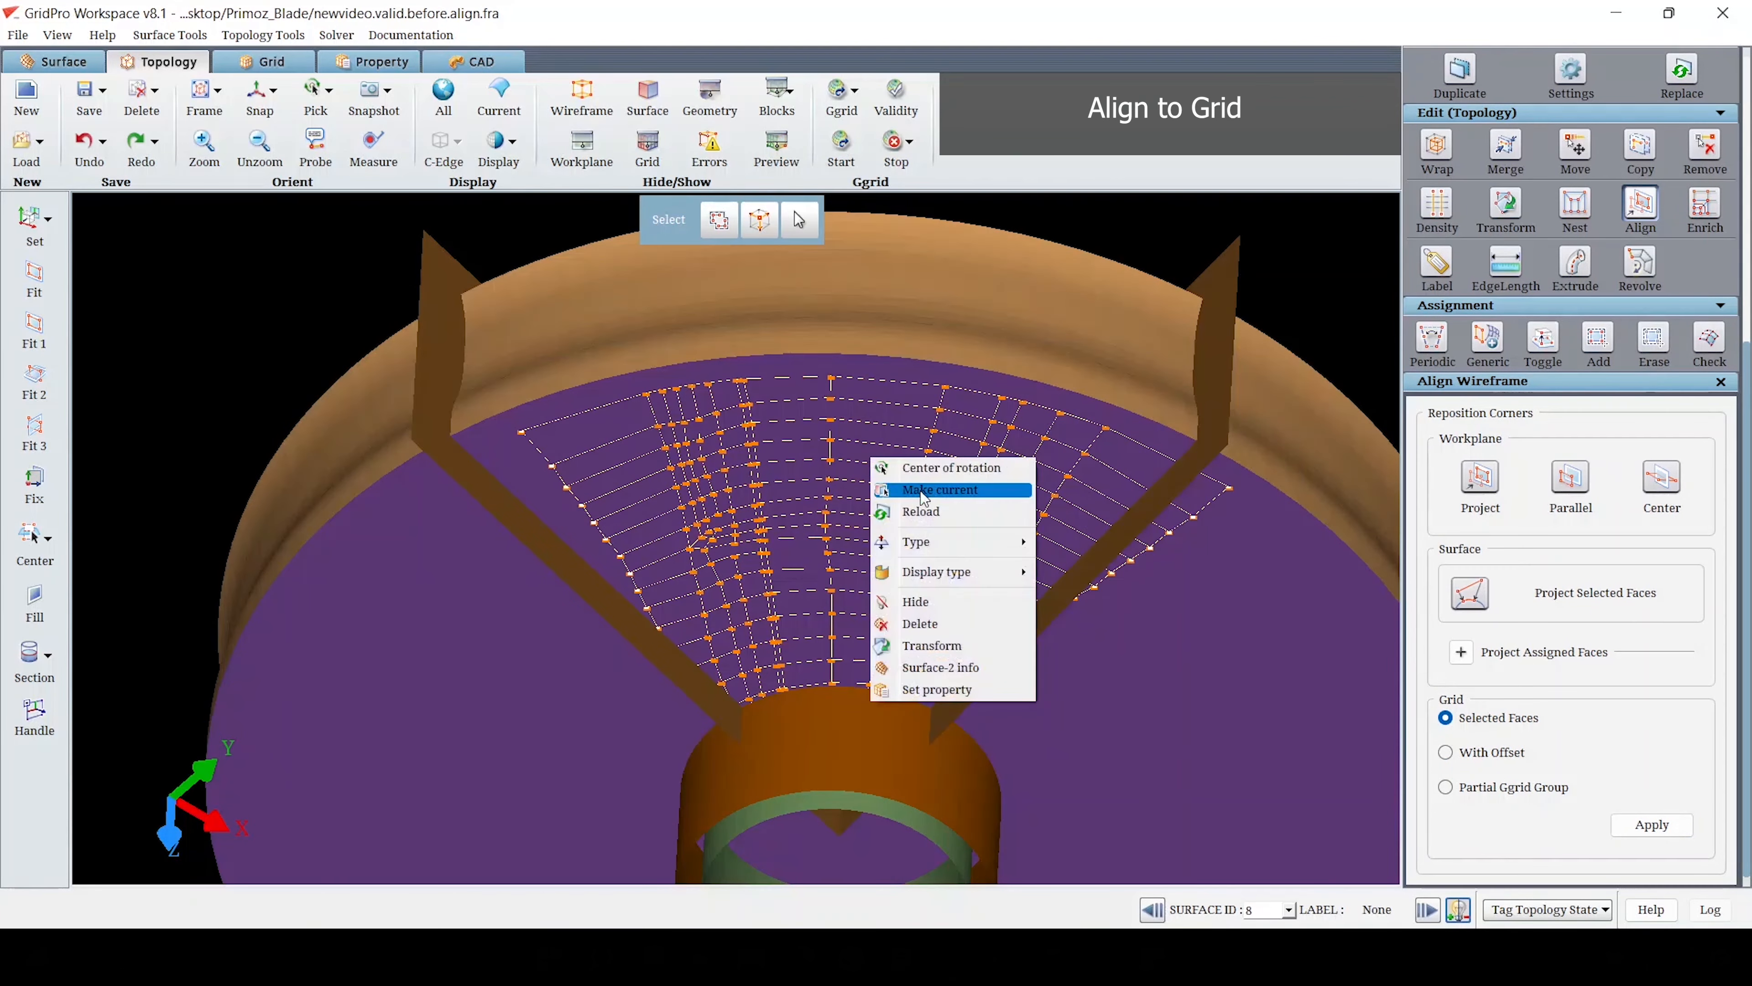
pyautogui.click(927, 604)
pyautogui.moveTo(921, 599); pyautogui.dragTo(895, 638, button='middle')
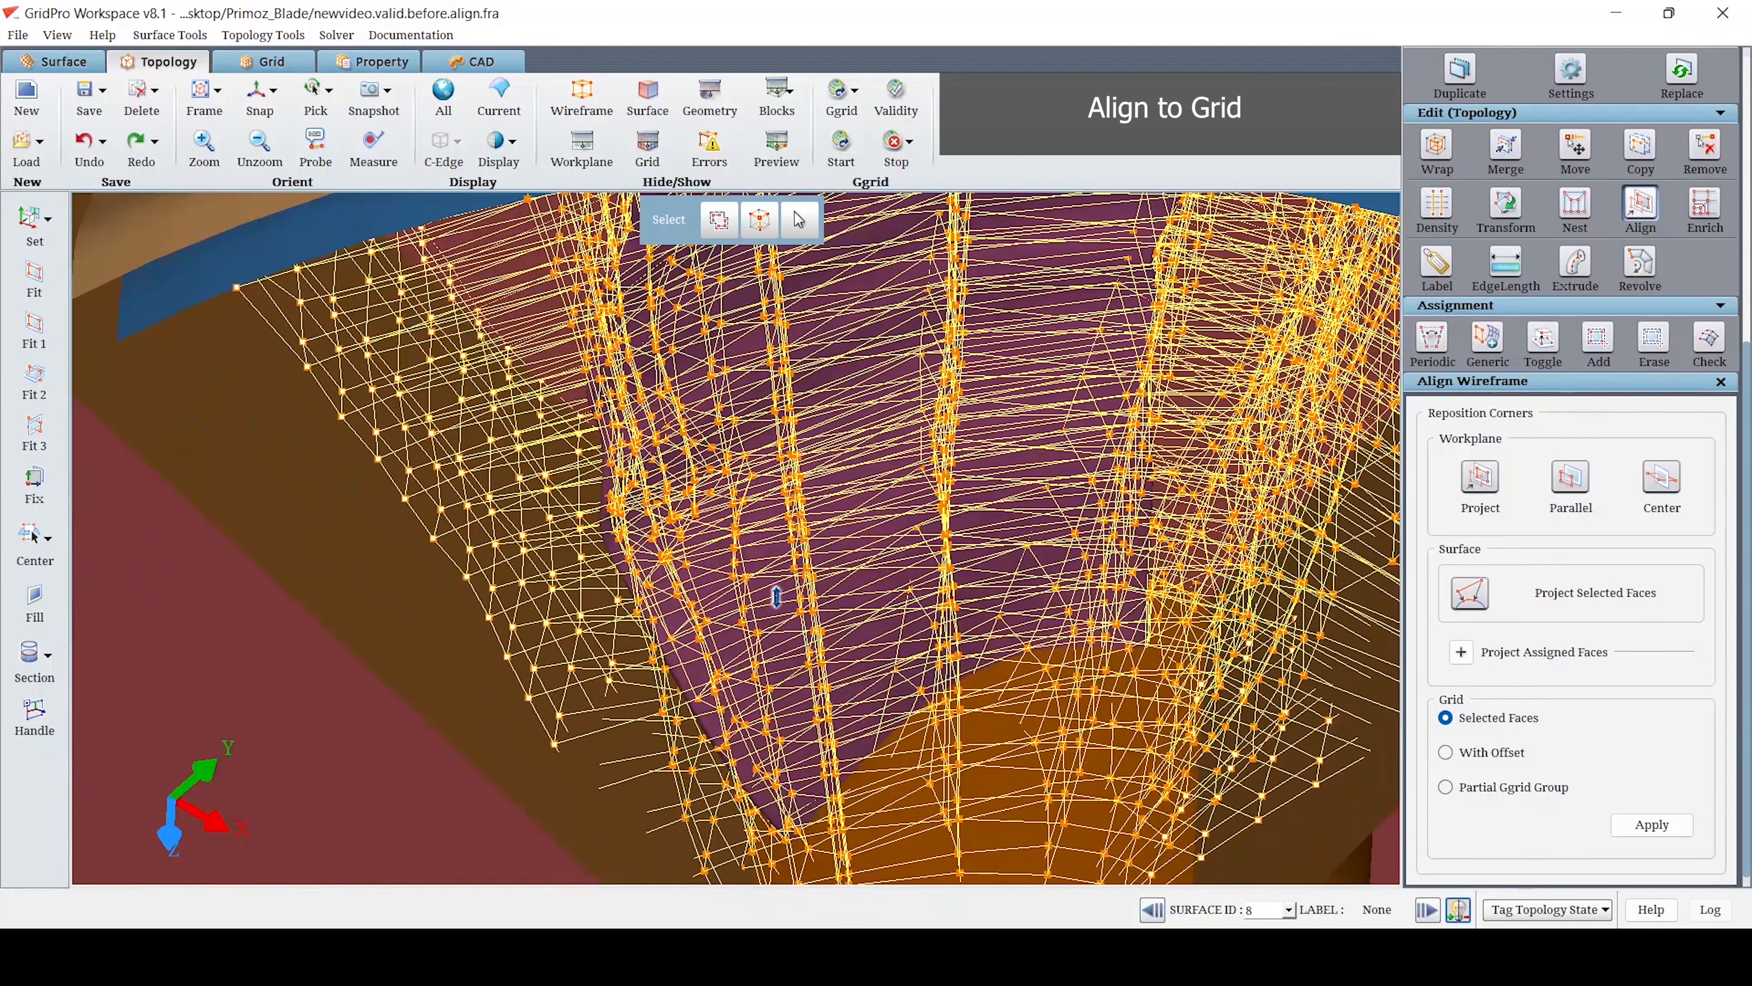
pyautogui.rightClick(693, 673)
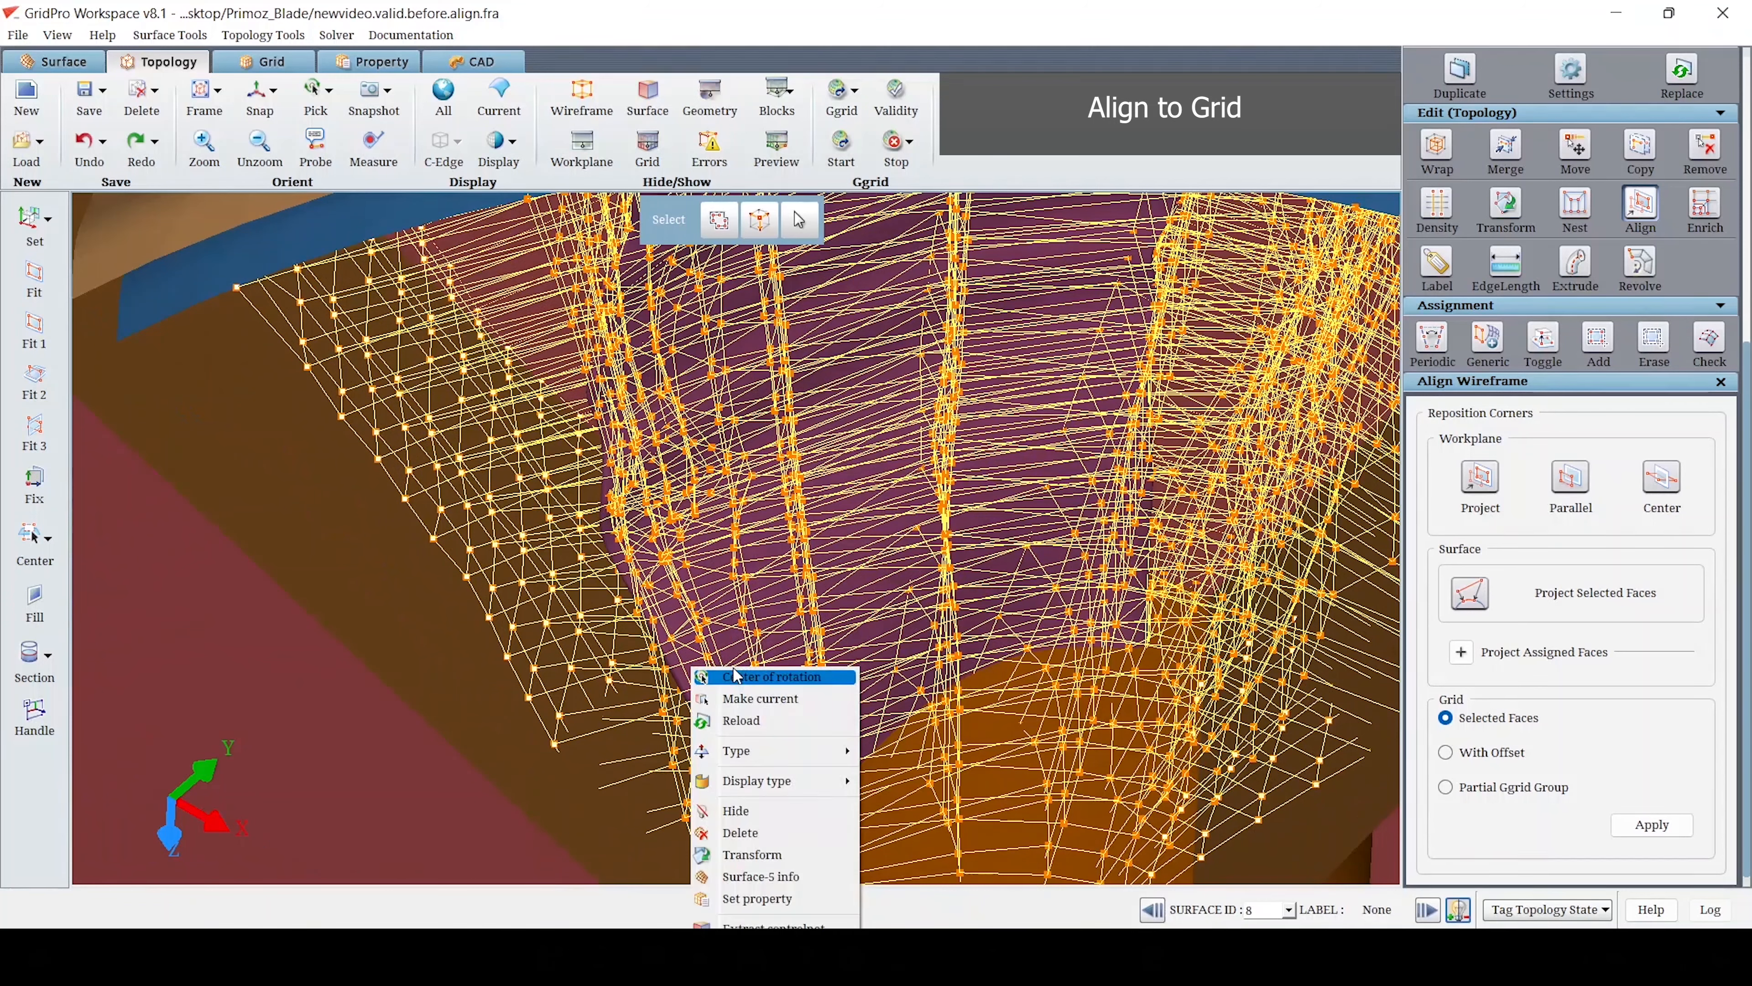
pyautogui.click(756, 699)
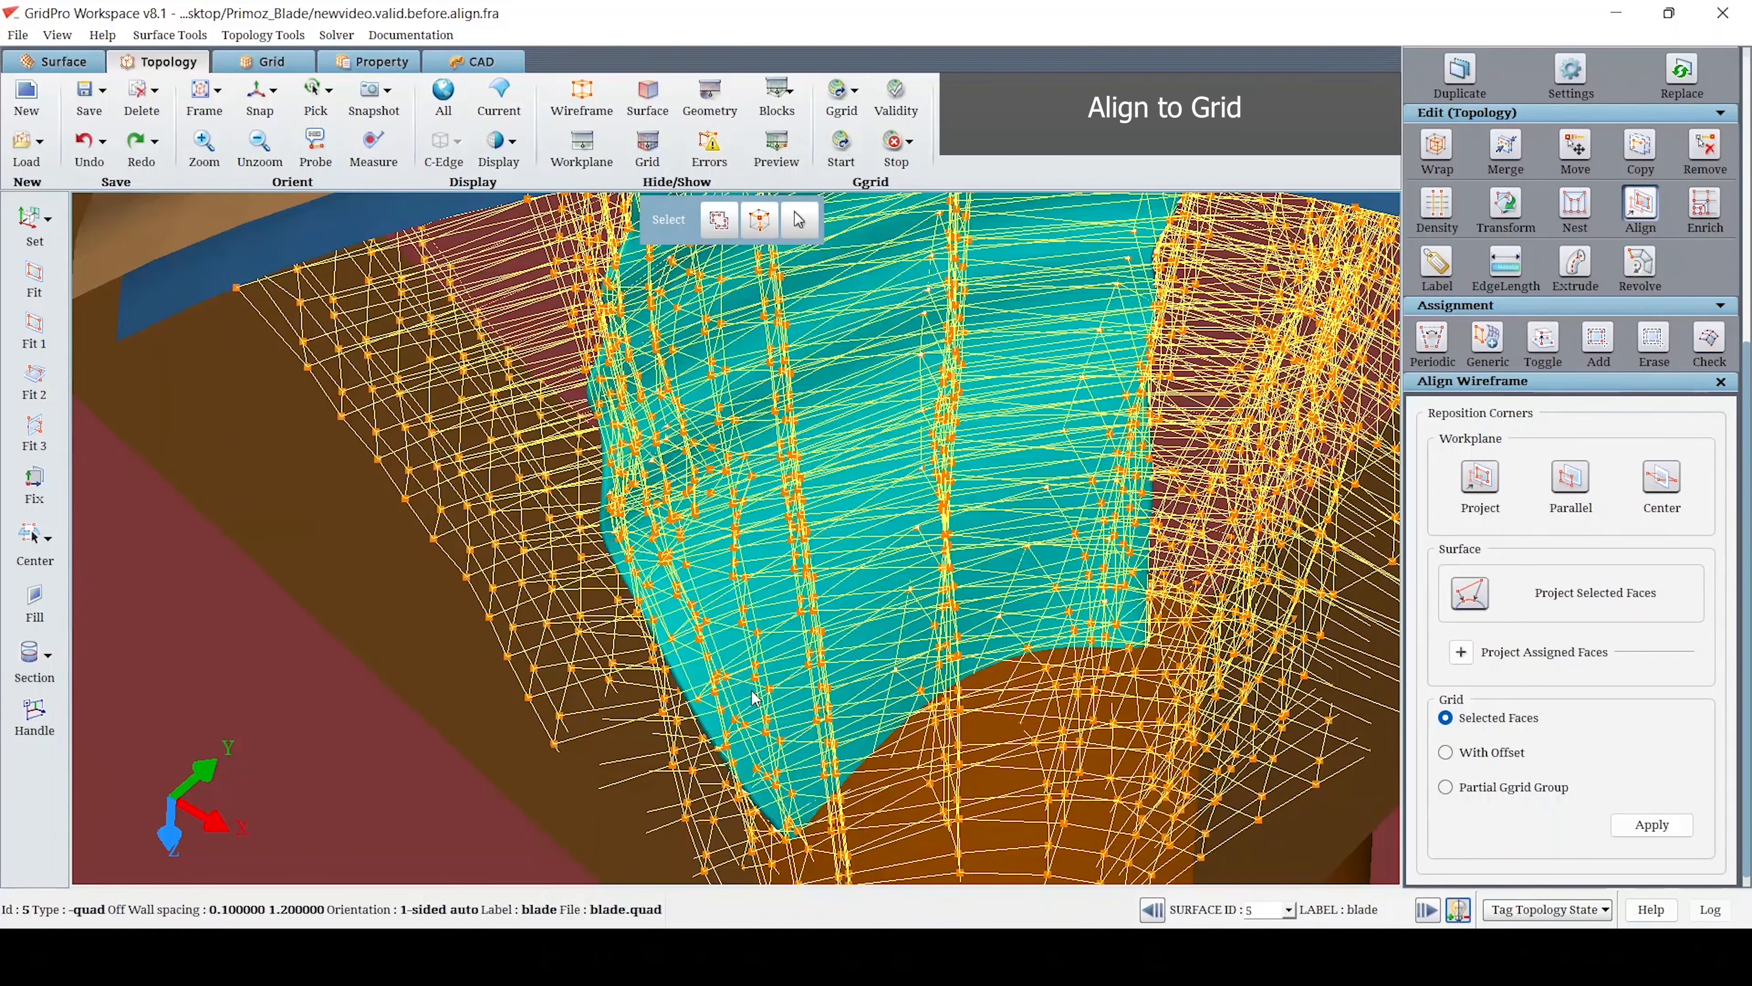
pyautogui.click(1696, 345)
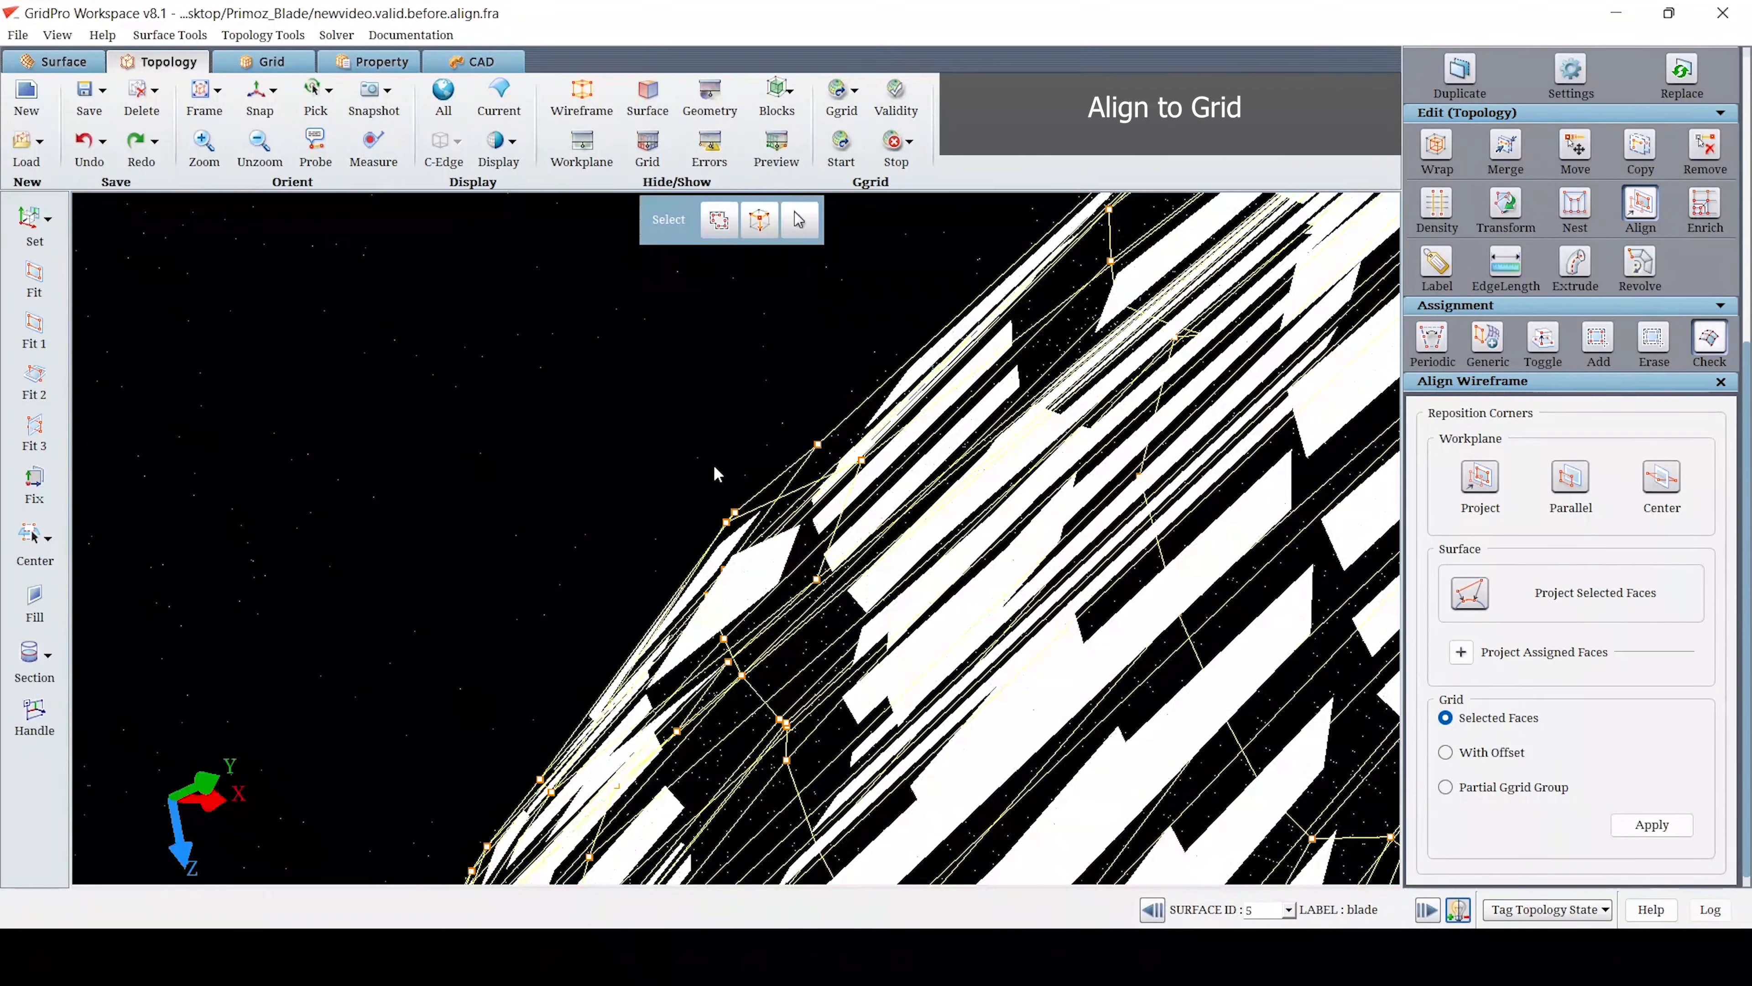
# - Reposition the misplaced corners near the blade's end so that they lie outside the blade
pyautogui.scroll(2, 717, 483)
pyautogui.moveTo(724, 515)
pyautogui.mouseDown()
pyautogui.moveTo(757, 544)
pyautogui.moveTo(732, 492)
pyautogui.moveTo(674, 504)
pyautogui.mouseUp()
pyautogui.moveTo(752, 542); pyautogui.dragTo(743, 556)
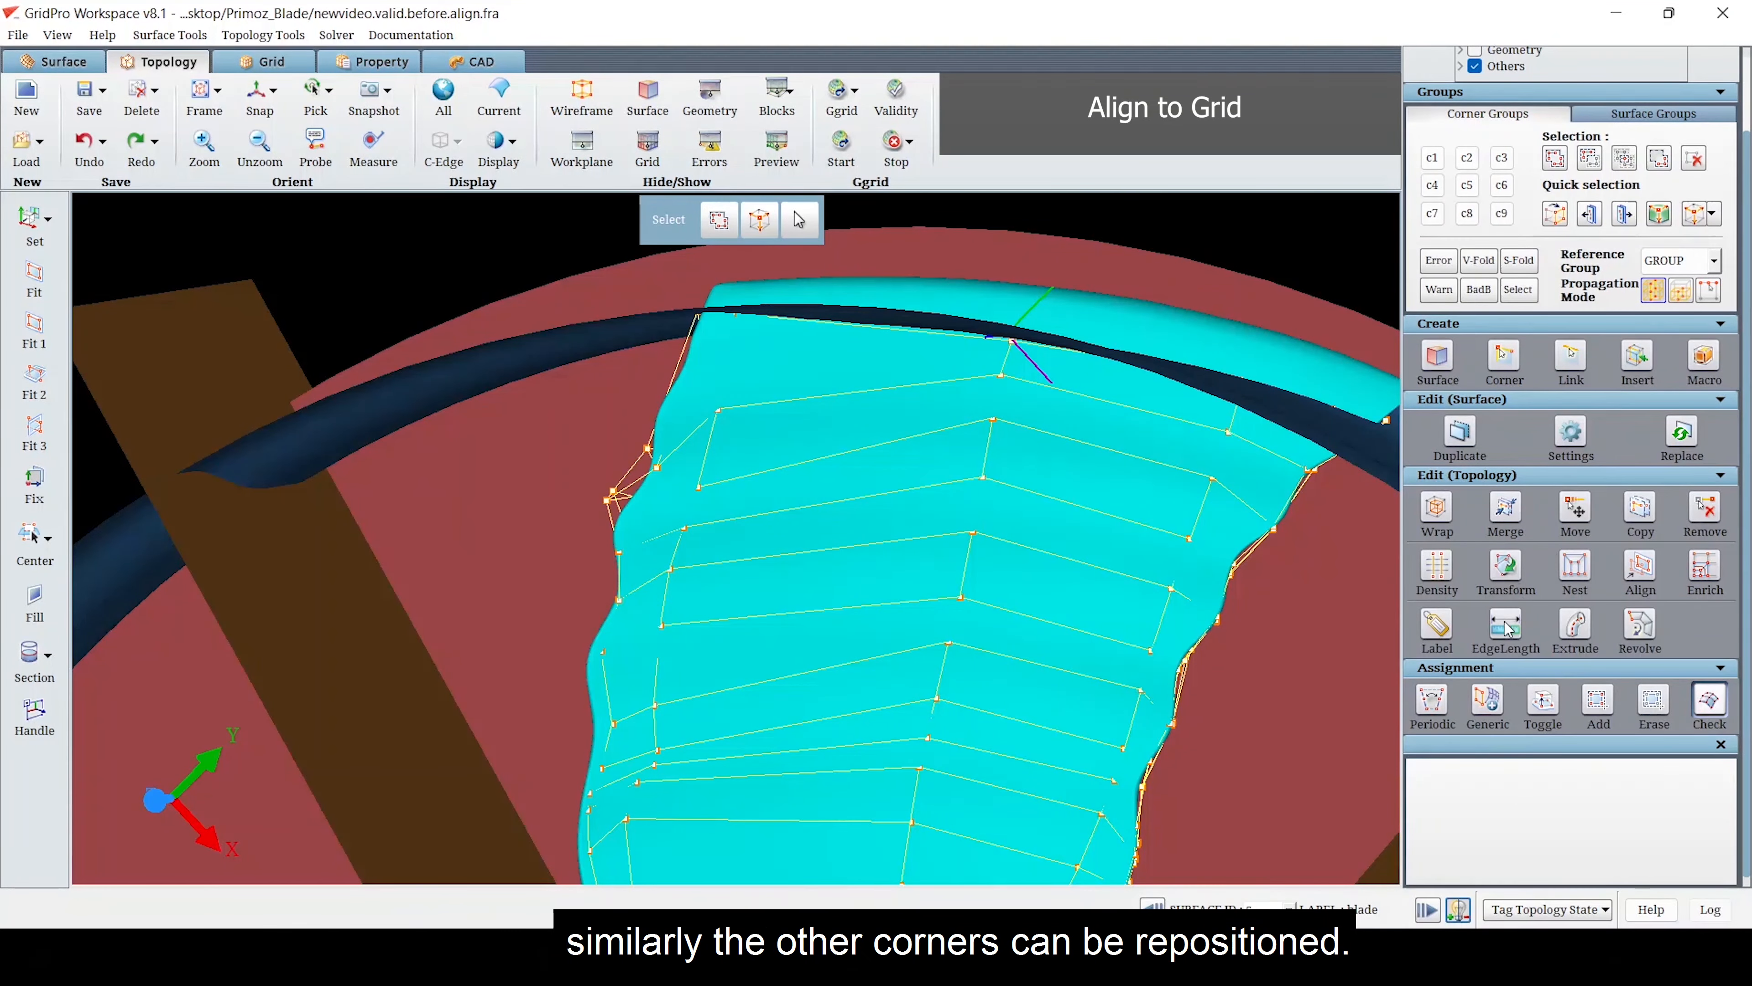
# - Adjust the Edge Length of an edge on the blade's wavy side with the group set to All and length slides at 62
pyautogui.click(1506, 626)
pyautogui.scroll(-5, 581, 685)
pyautogui.scroll(7, 618, 691)
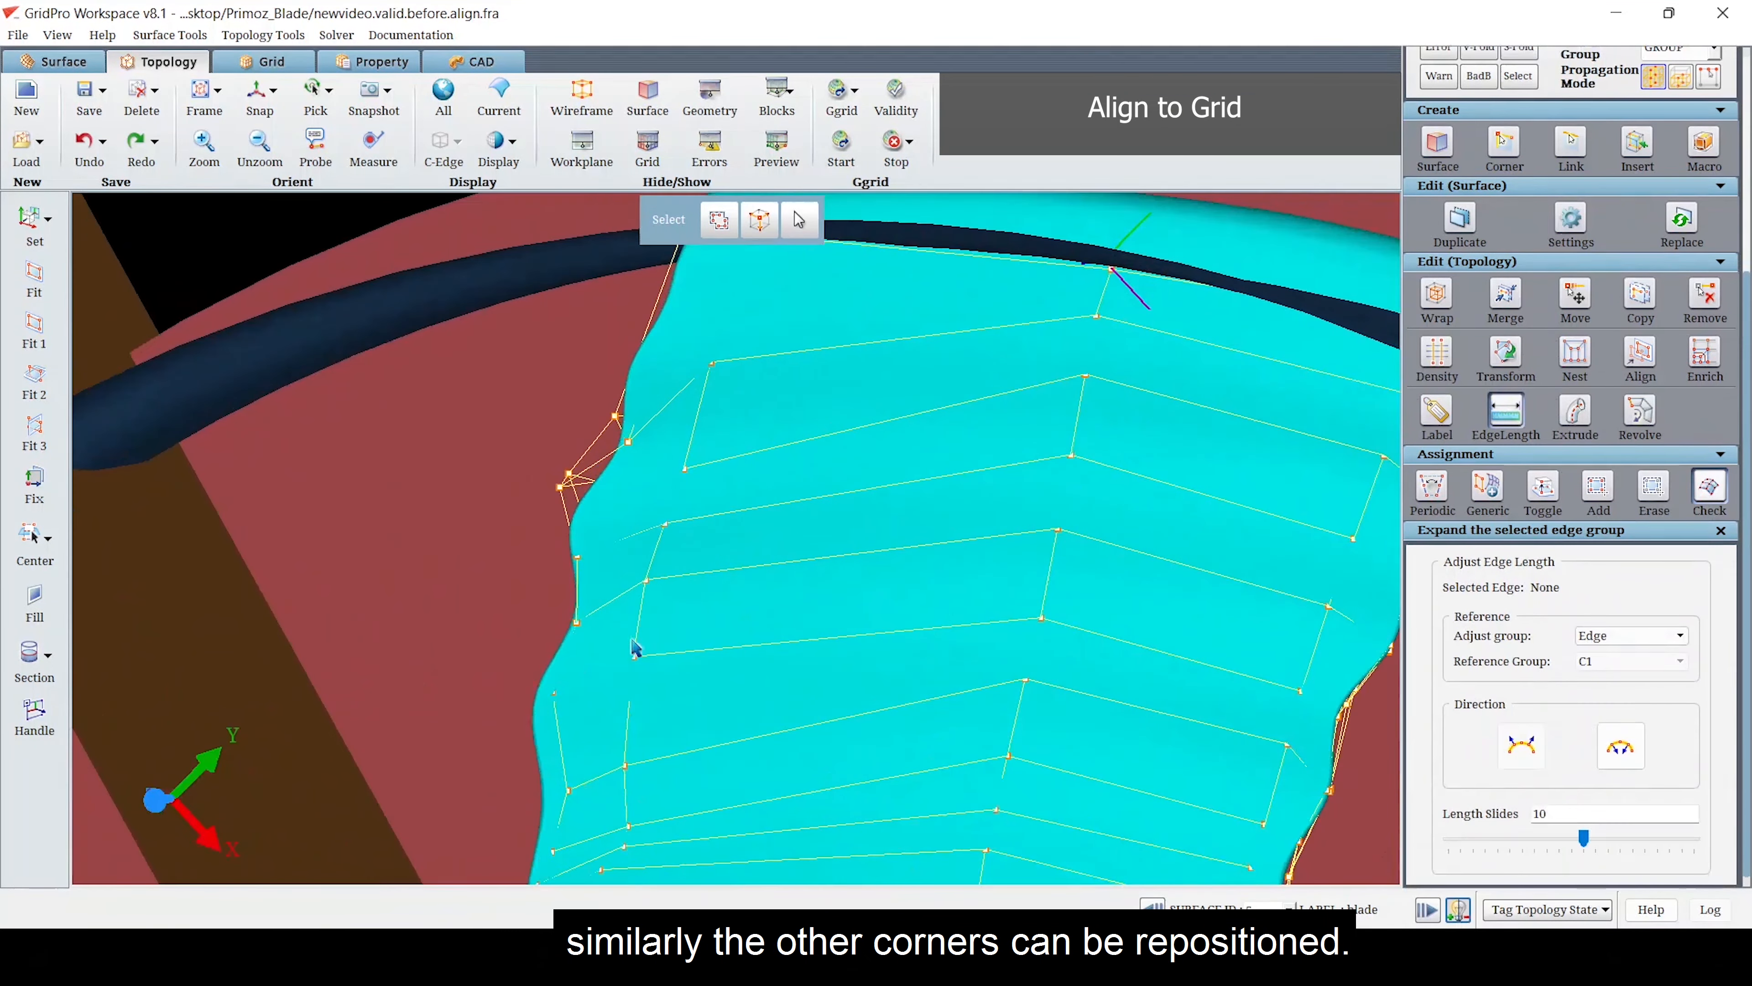
pyautogui.click(602, 614)
pyautogui.moveTo(1584, 837); pyautogui.dragTo(1654, 851)
pyautogui.click(1628, 635)
pyautogui.click(1604, 662)
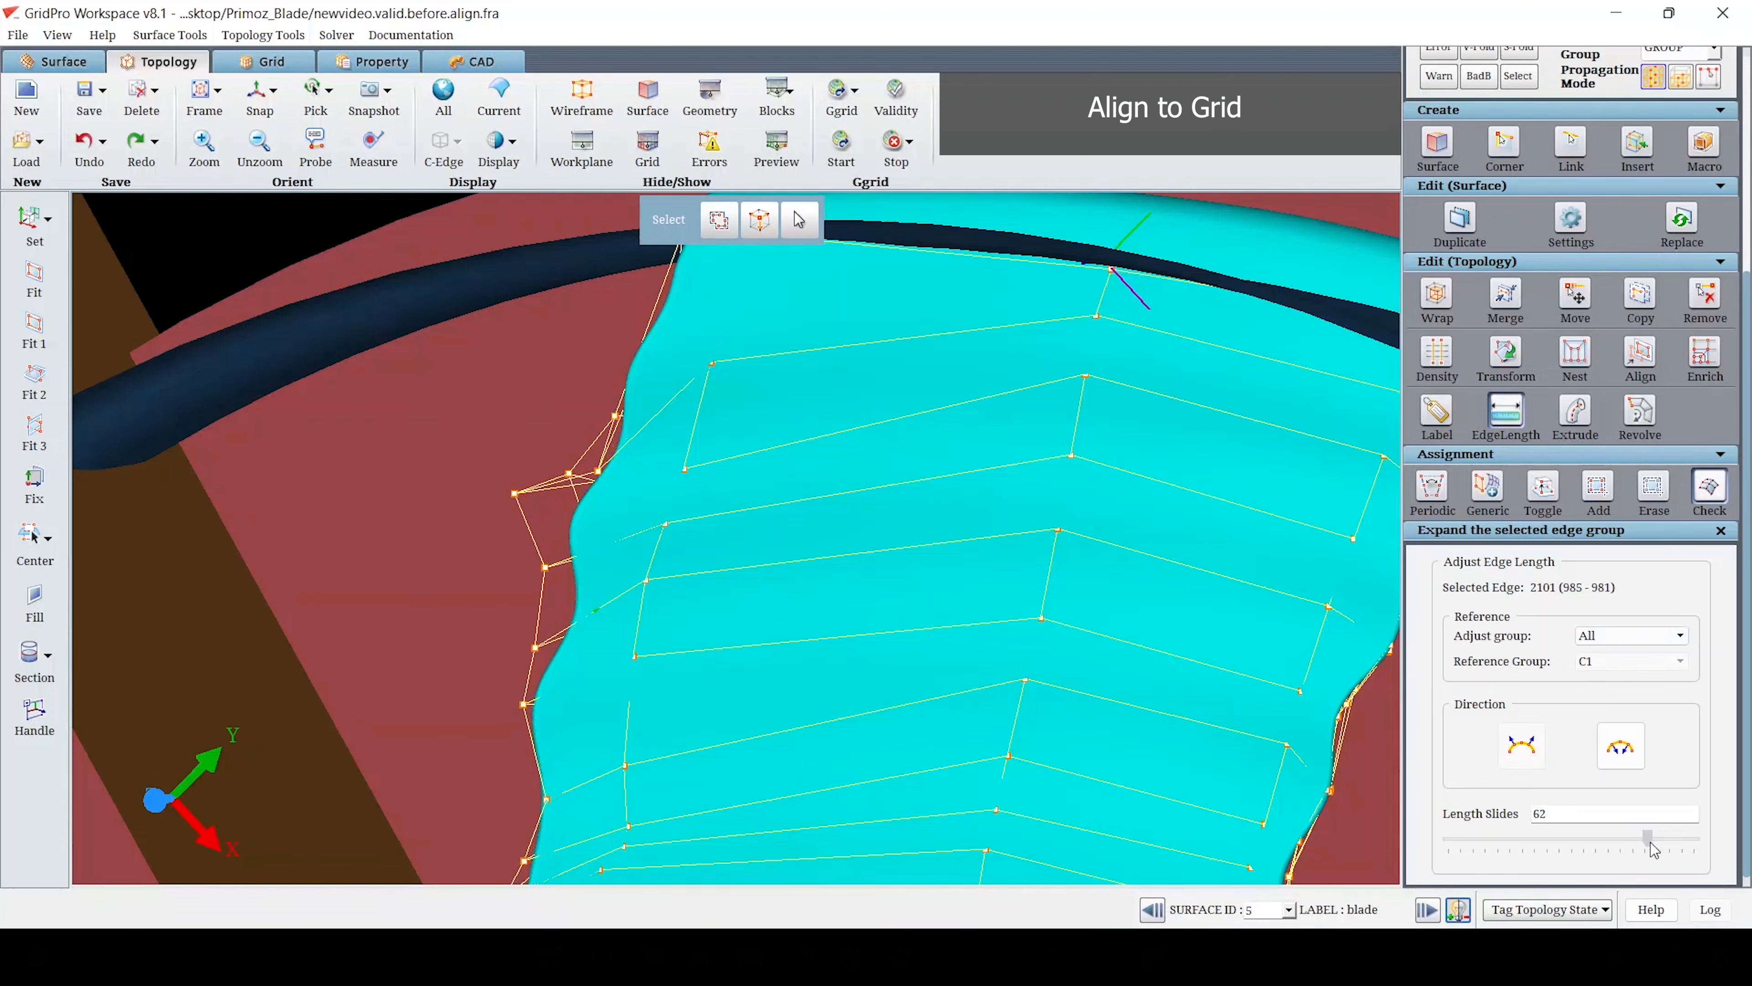
# - Select an edge on the blade's opposite side and adjust the length slides of its edge group to reposition the corners
pyautogui.scroll(-5, 843, 674)
pyautogui.moveTo(860, 729); pyautogui.dragTo(728, 720)
pyautogui.moveTo(728, 720); pyautogui.dragTo(903, 540, button='right')
pyautogui.scroll(5, 903, 539)
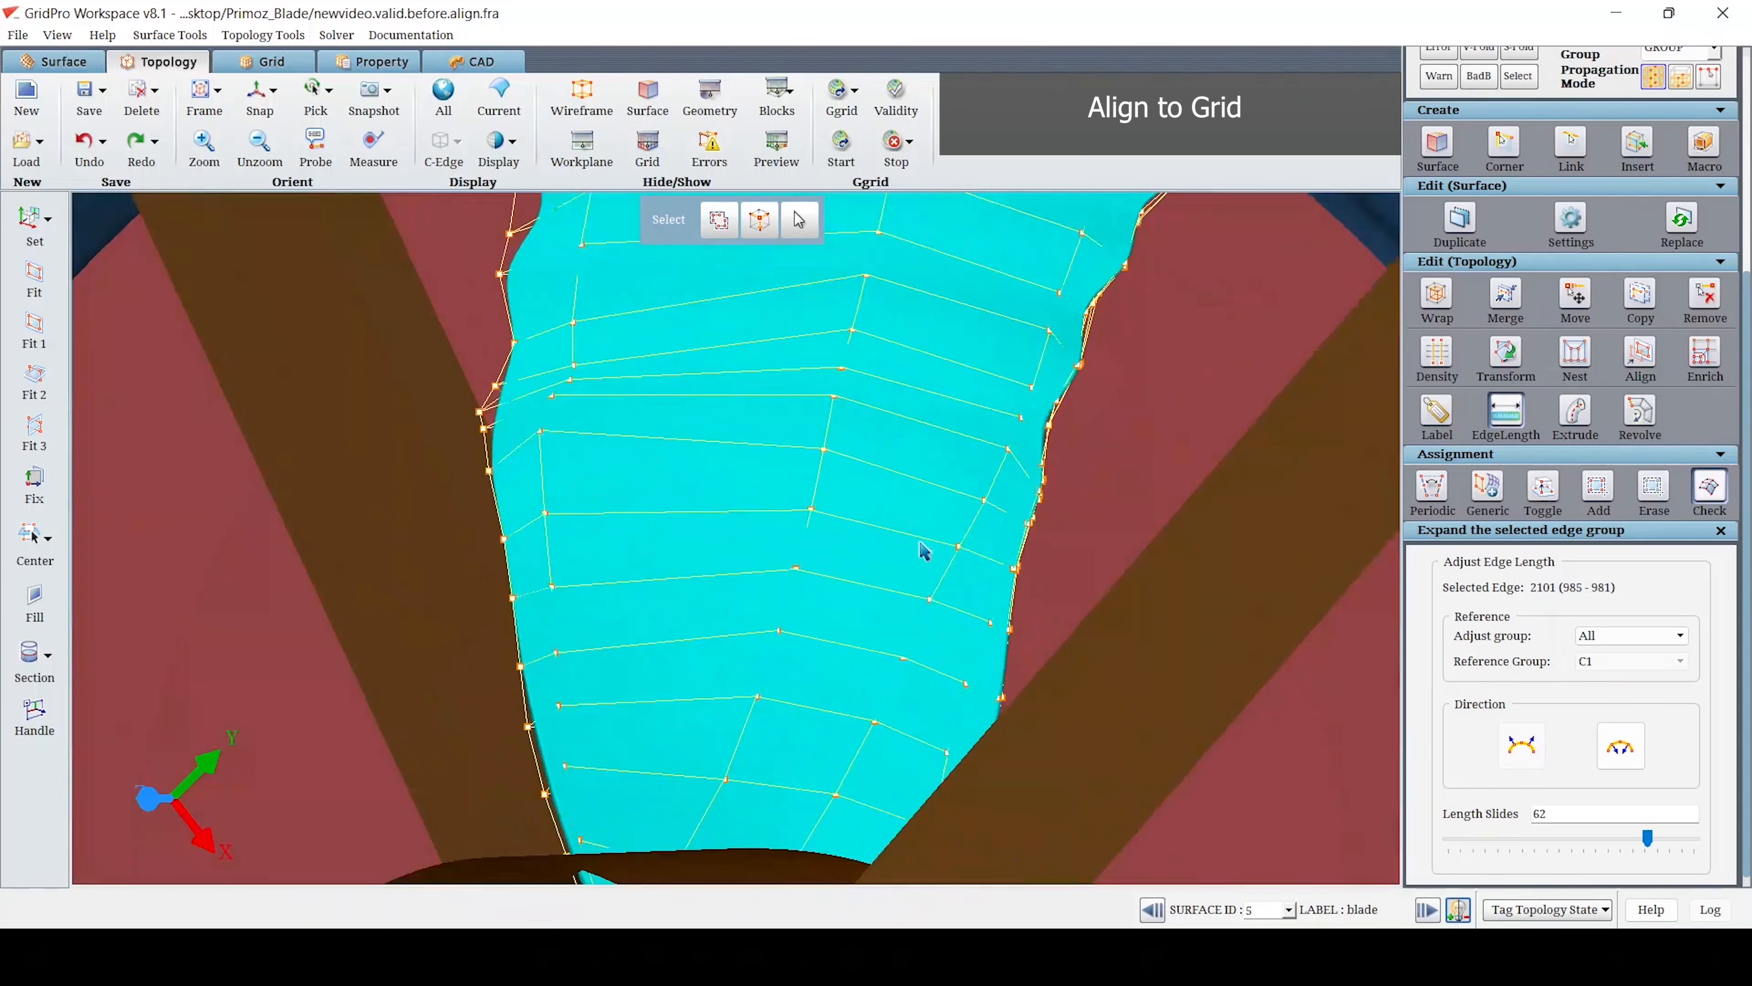
pyautogui.click(1093, 563)
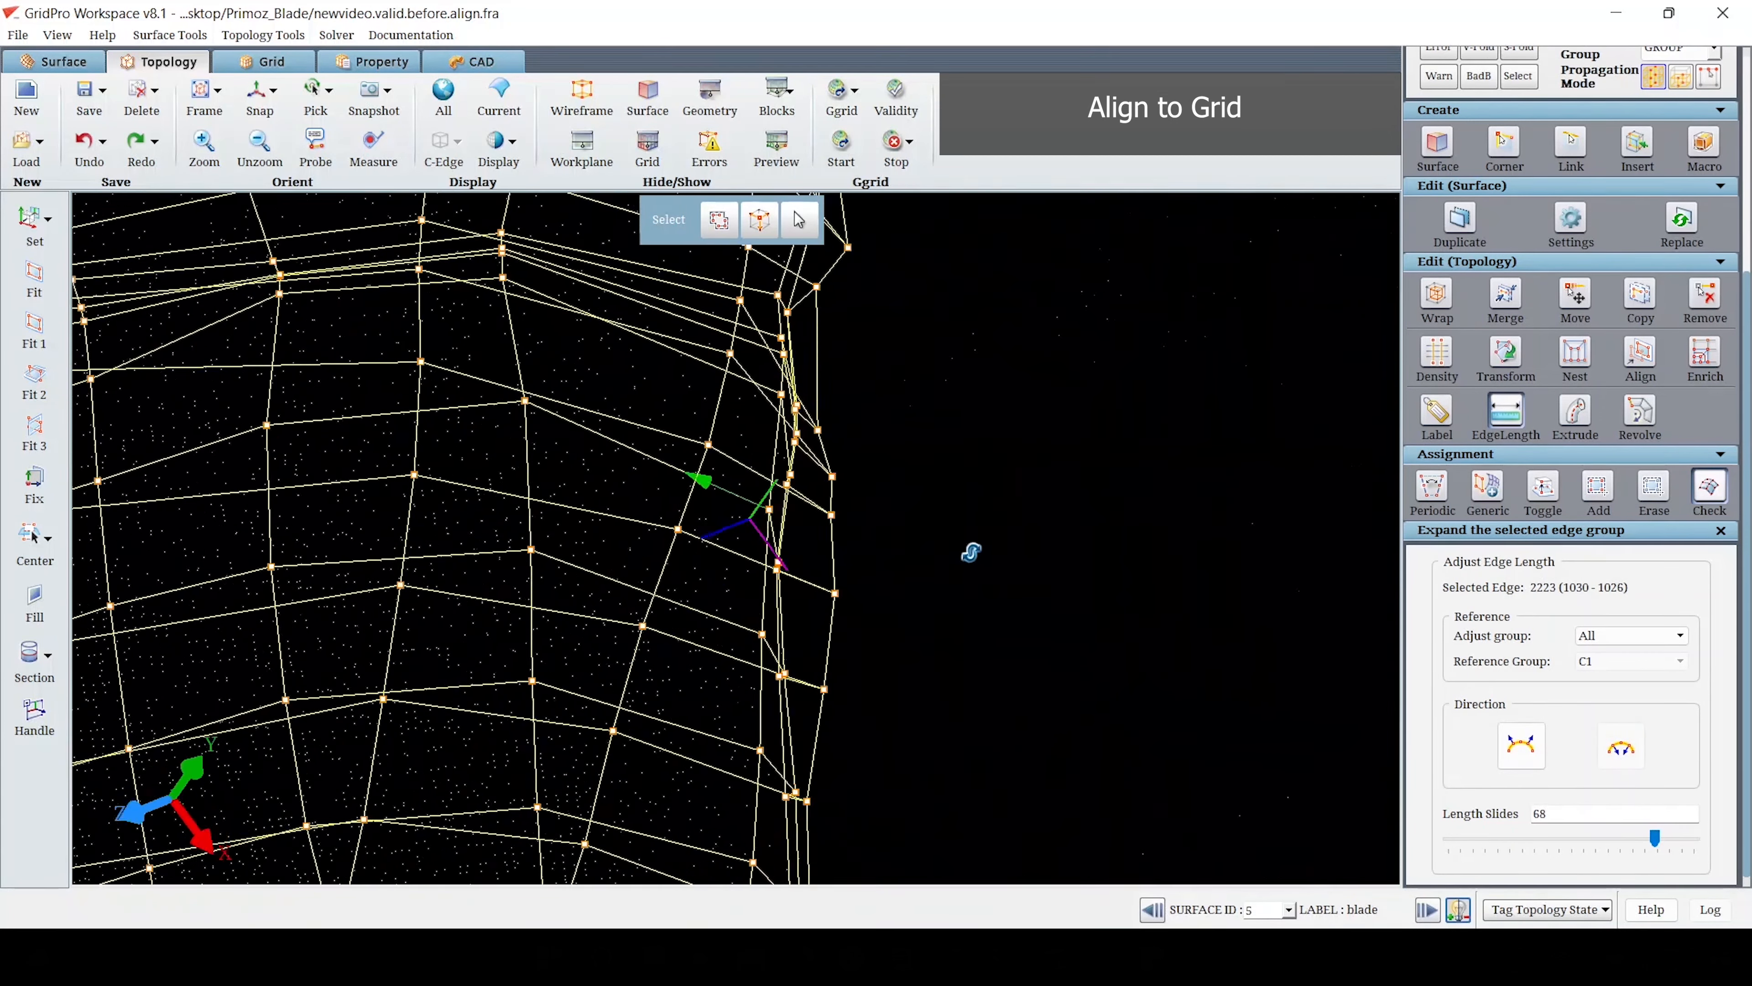
pyautogui.moveTo(972, 553); pyautogui.dragTo(1216, 571)
pyautogui.moveTo(1659, 846); pyautogui.dragTo(1601, 846)
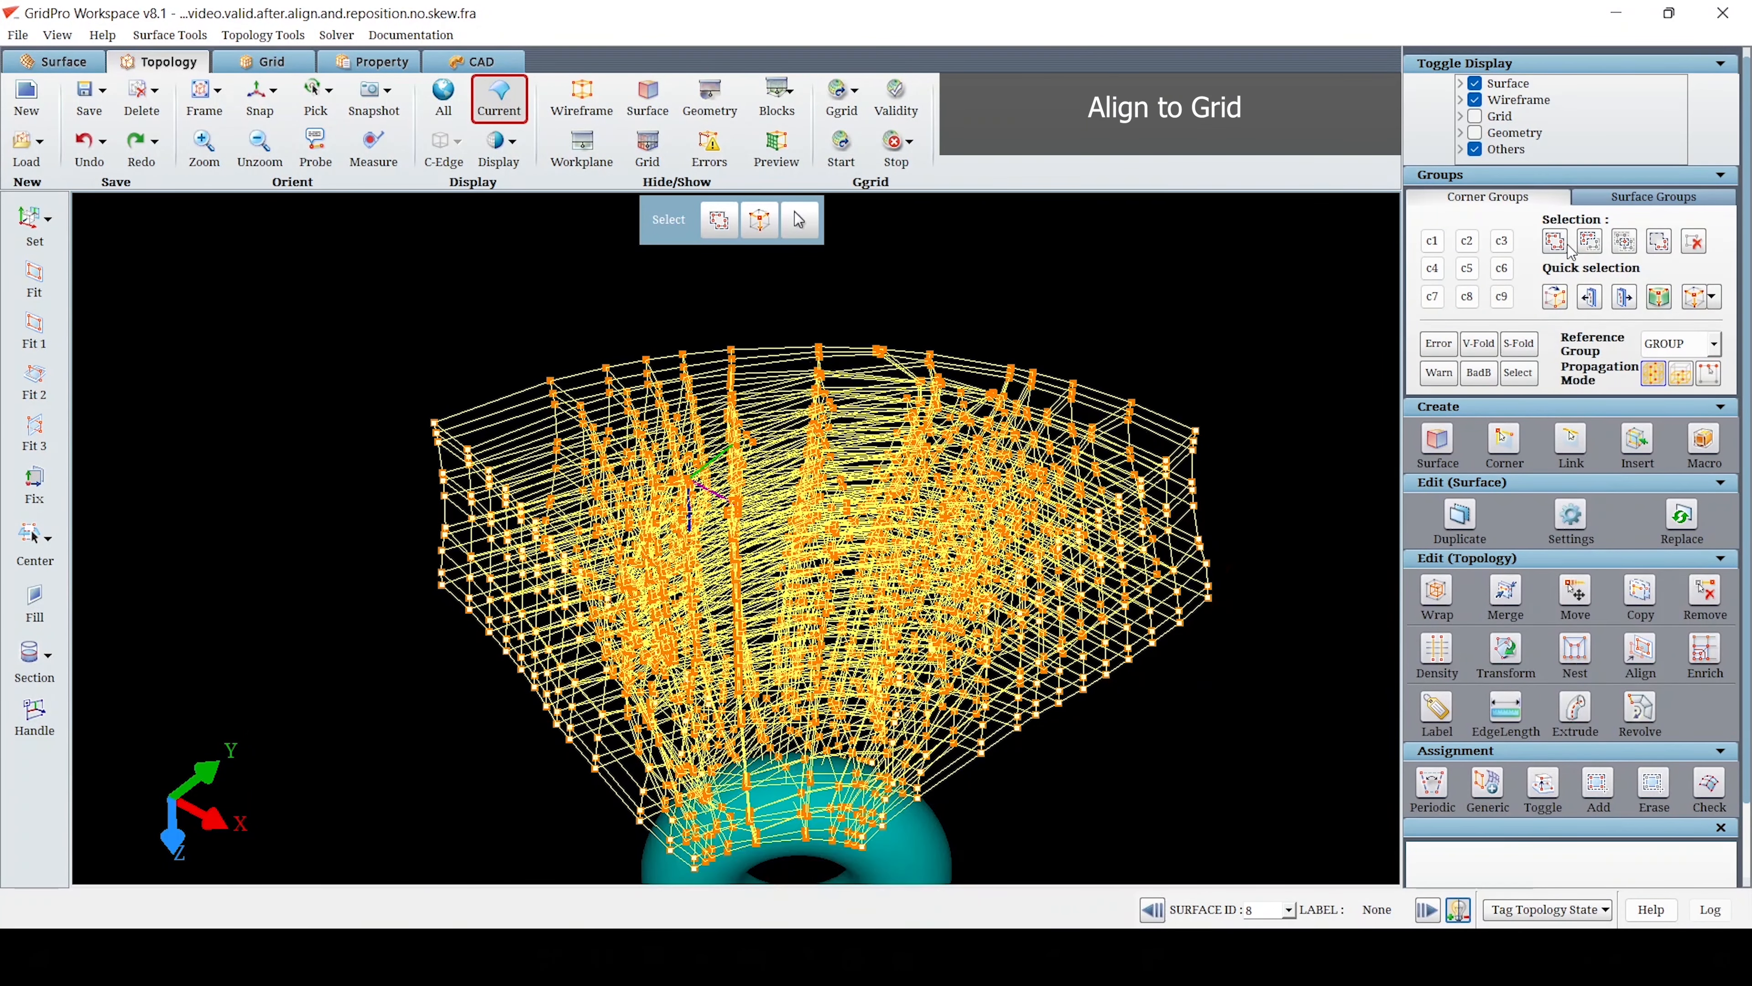
# - Display corner group c6 as a 2D sheet near the blade tip and preview the grid on it
pyautogui.click(1504, 268)
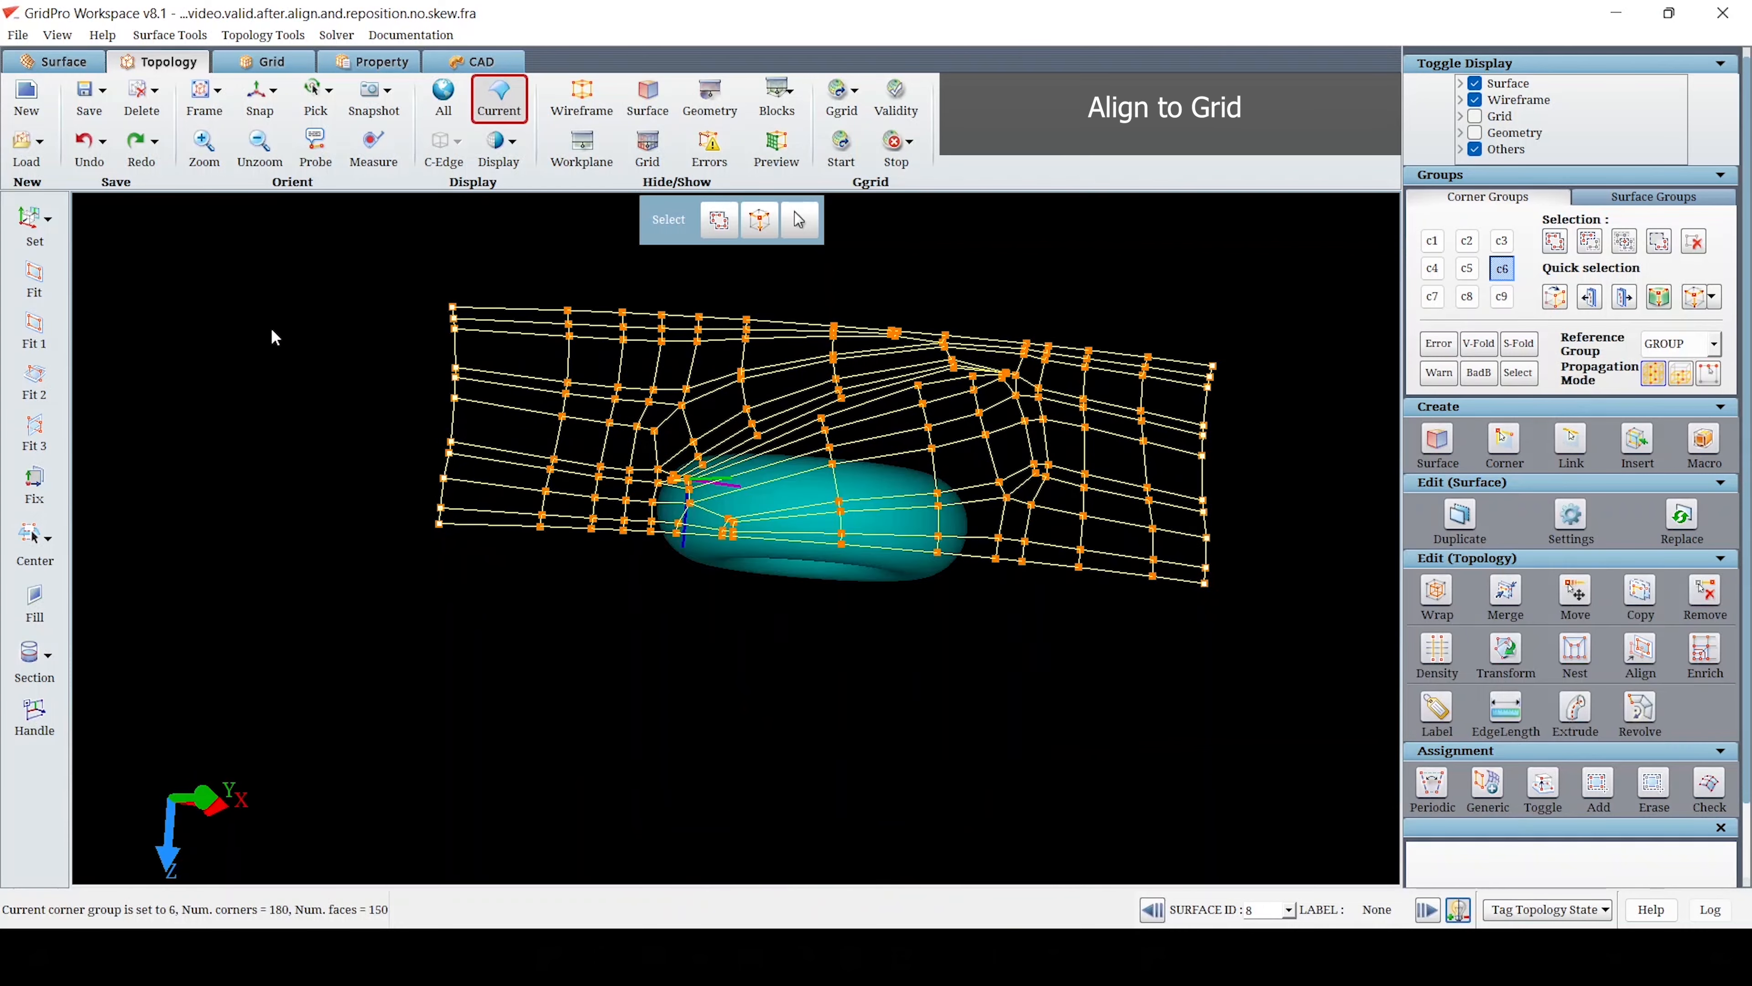
pyautogui.moveTo(1289, 442); pyautogui.dragTo(1297, 466)
pyautogui.scroll(5, 1036, 516)
pyautogui.moveTo(1036, 627); pyautogui.dragTo(884, 806, button='middle')
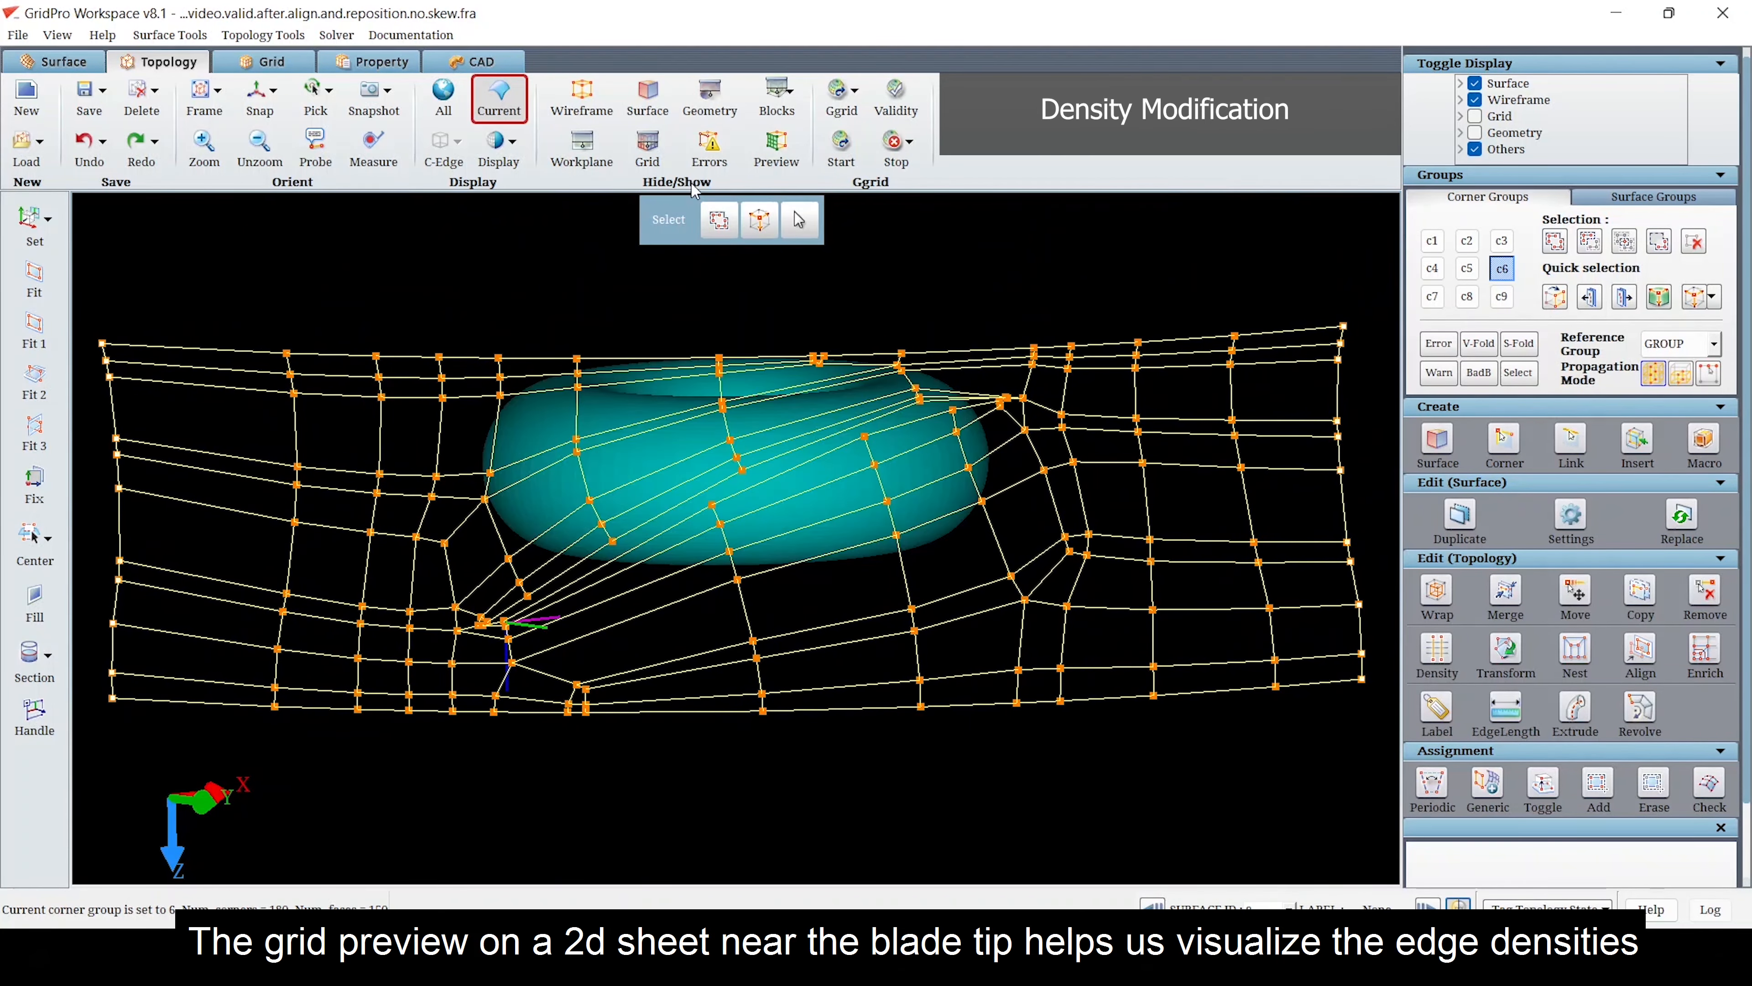
pyautogui.click(758, 153)
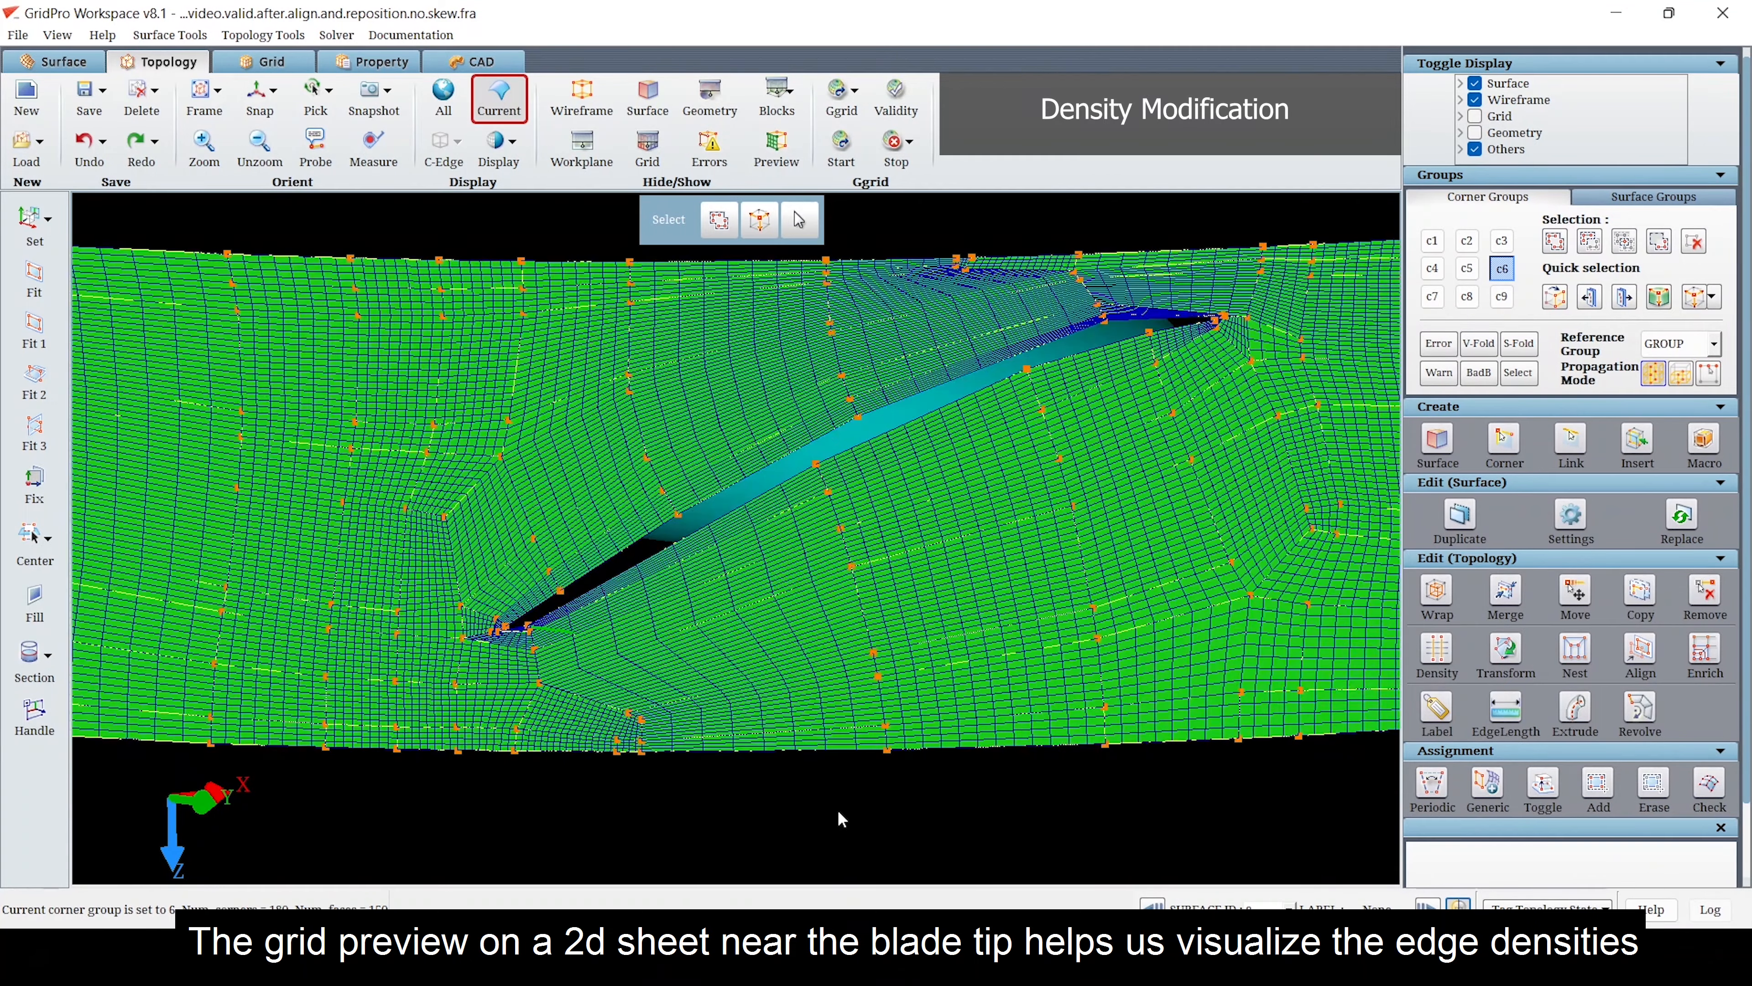
# - Turn off the grid preview and set the density of the short edge group at the blade's tapered end to 6
pyautogui.click(1445, 659)
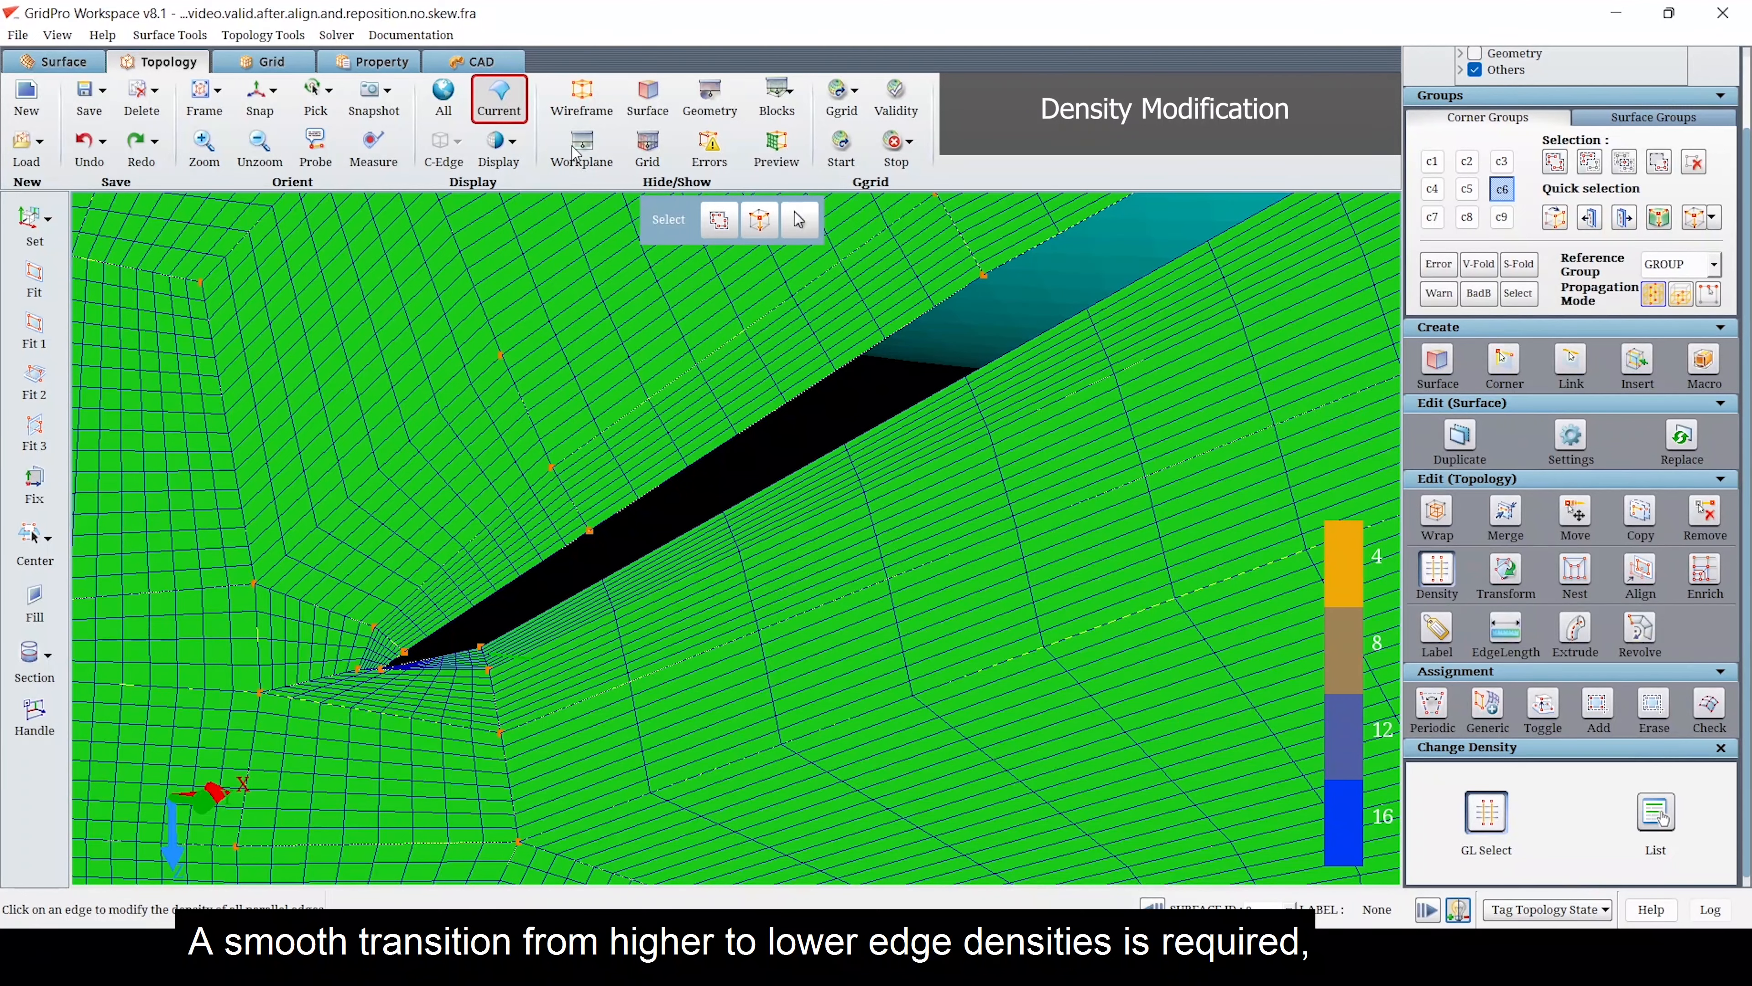
pyautogui.click(756, 160)
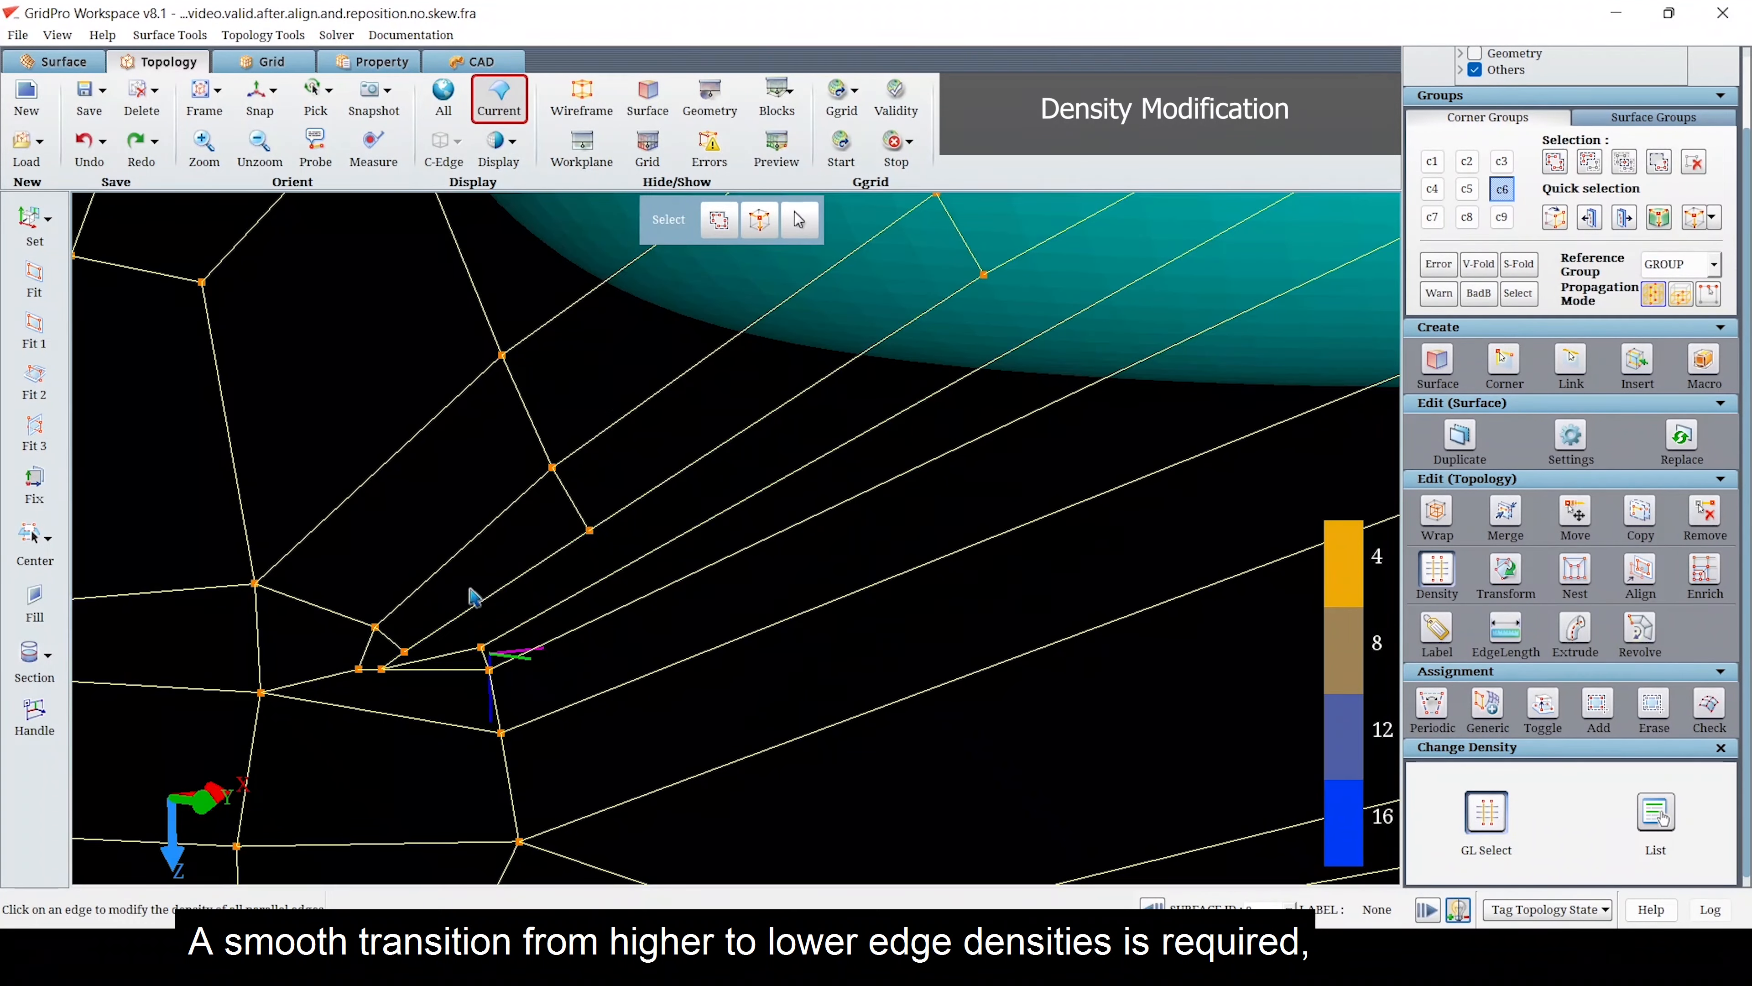
pyautogui.click(392, 638)
pyautogui.write('6')
pyautogui.scroll(-1, 1600, 790)
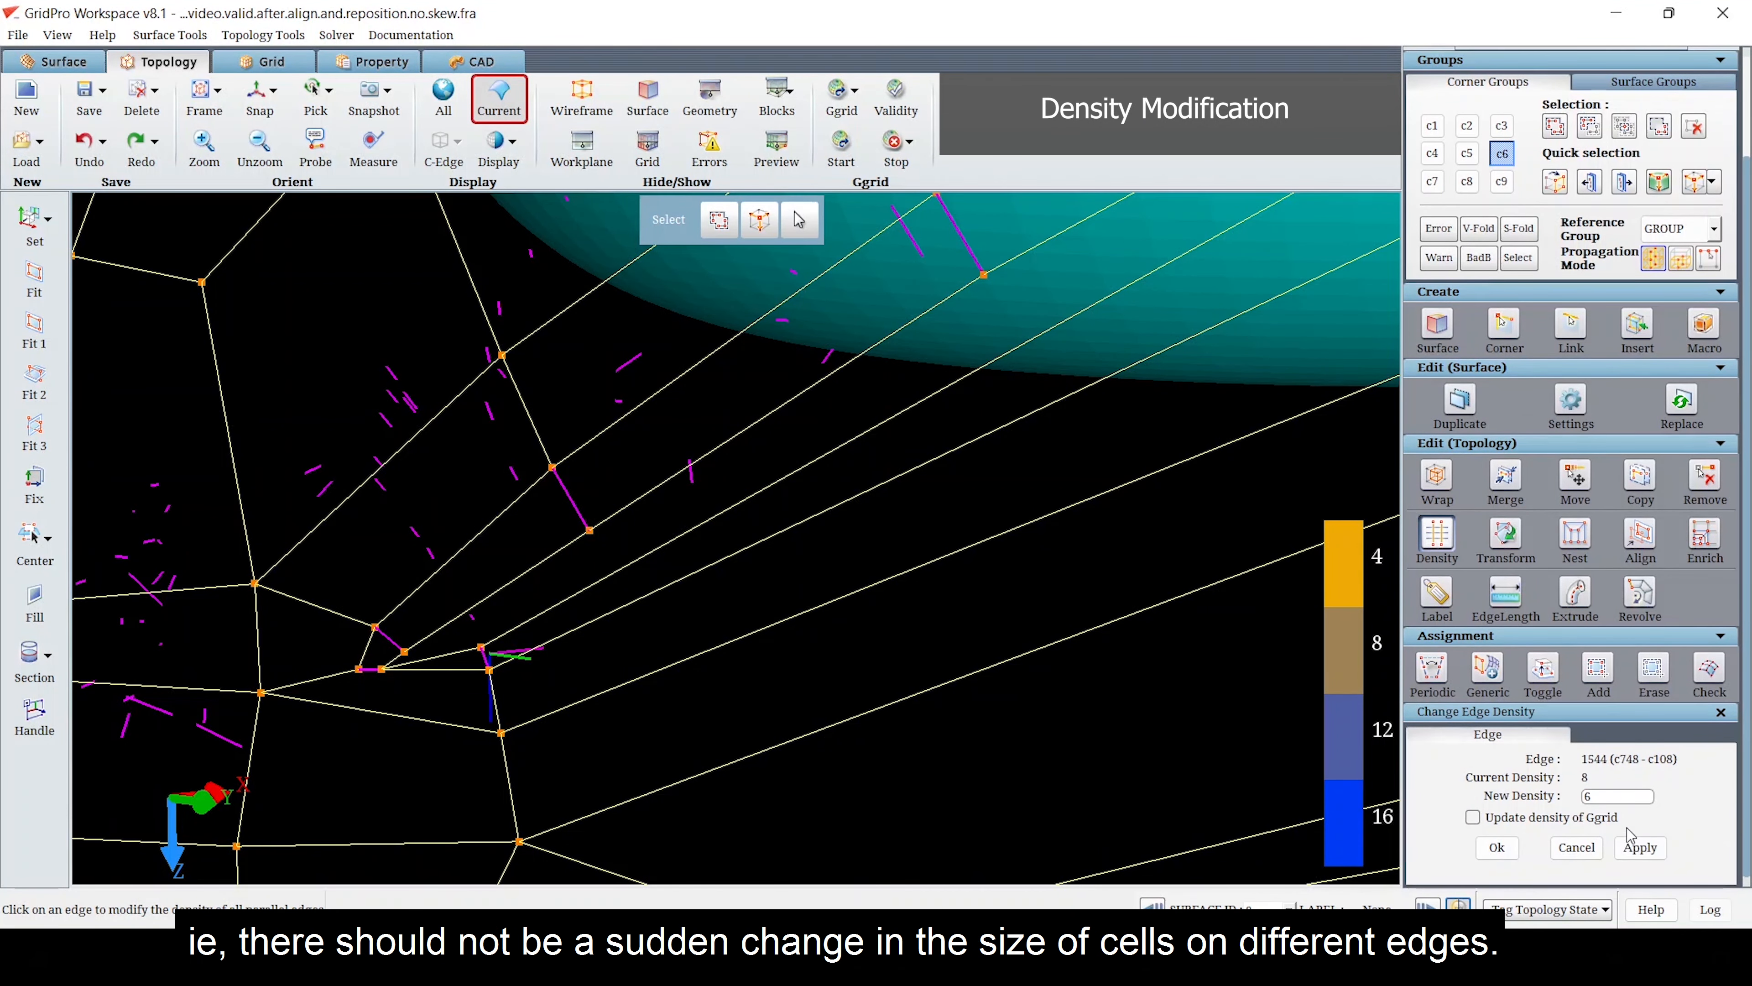
pyautogui.click(1639, 847)
# - Set the density of the long edge group running along the blade to 24 and preview the grid
pyautogui.click(957, 768)
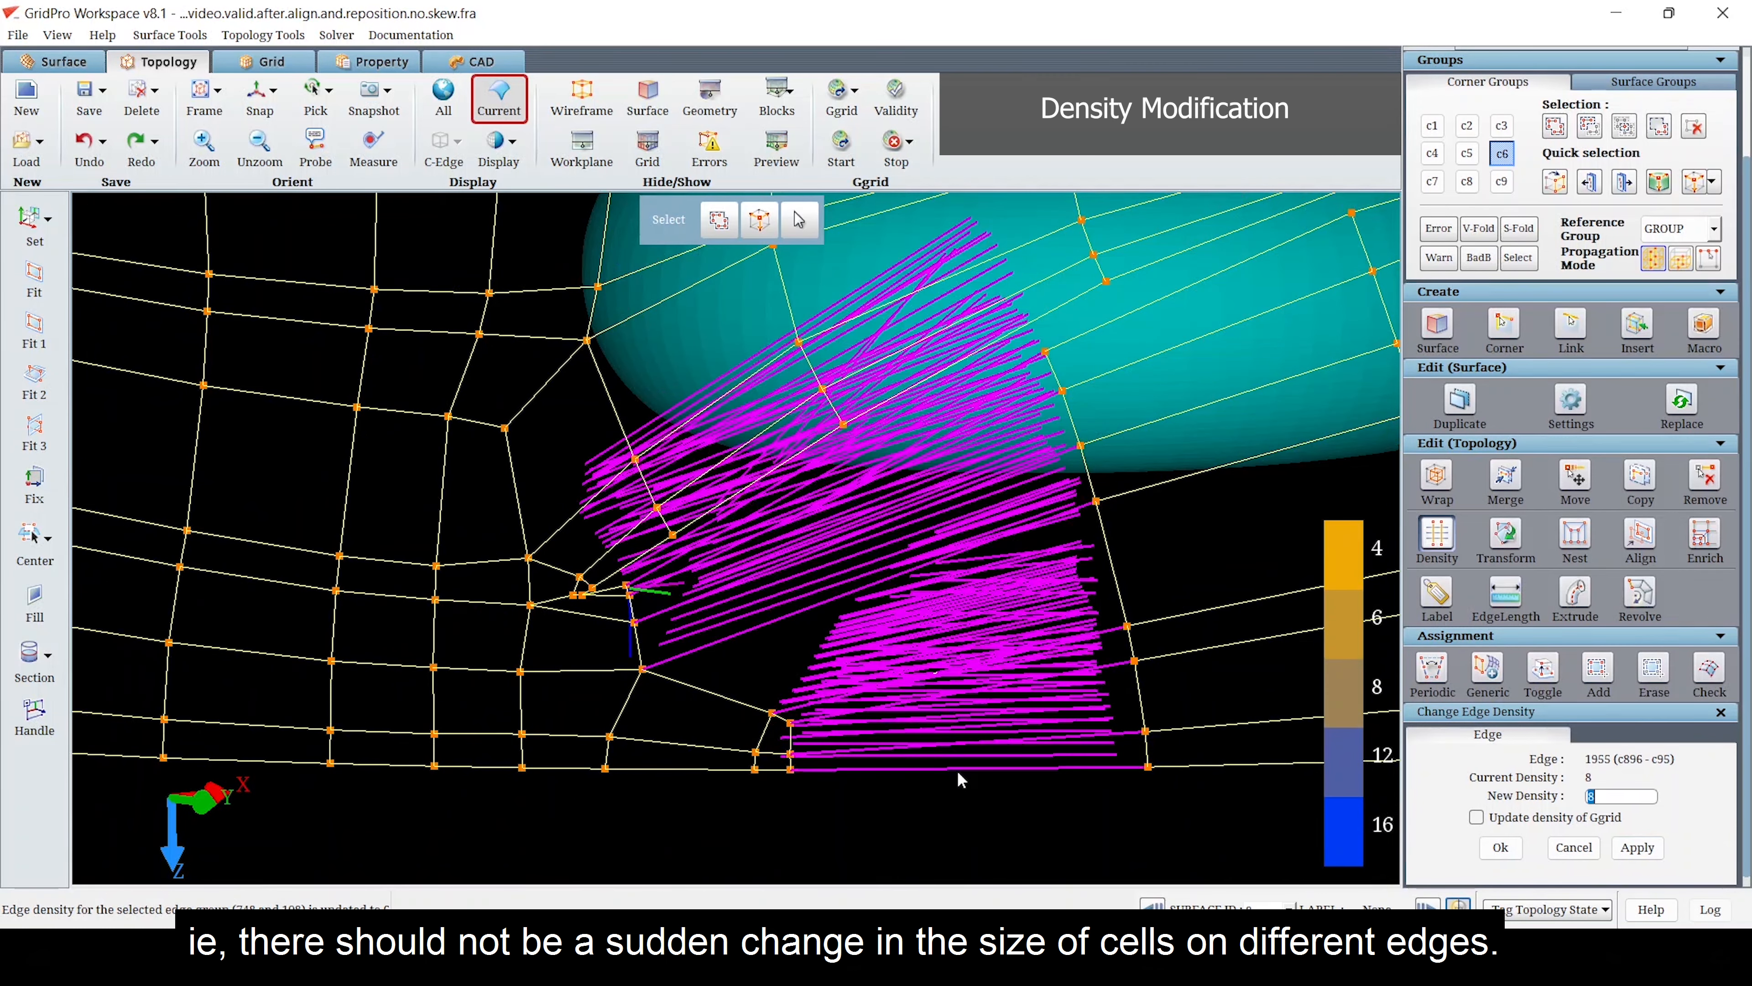
pyautogui.click(1638, 847)
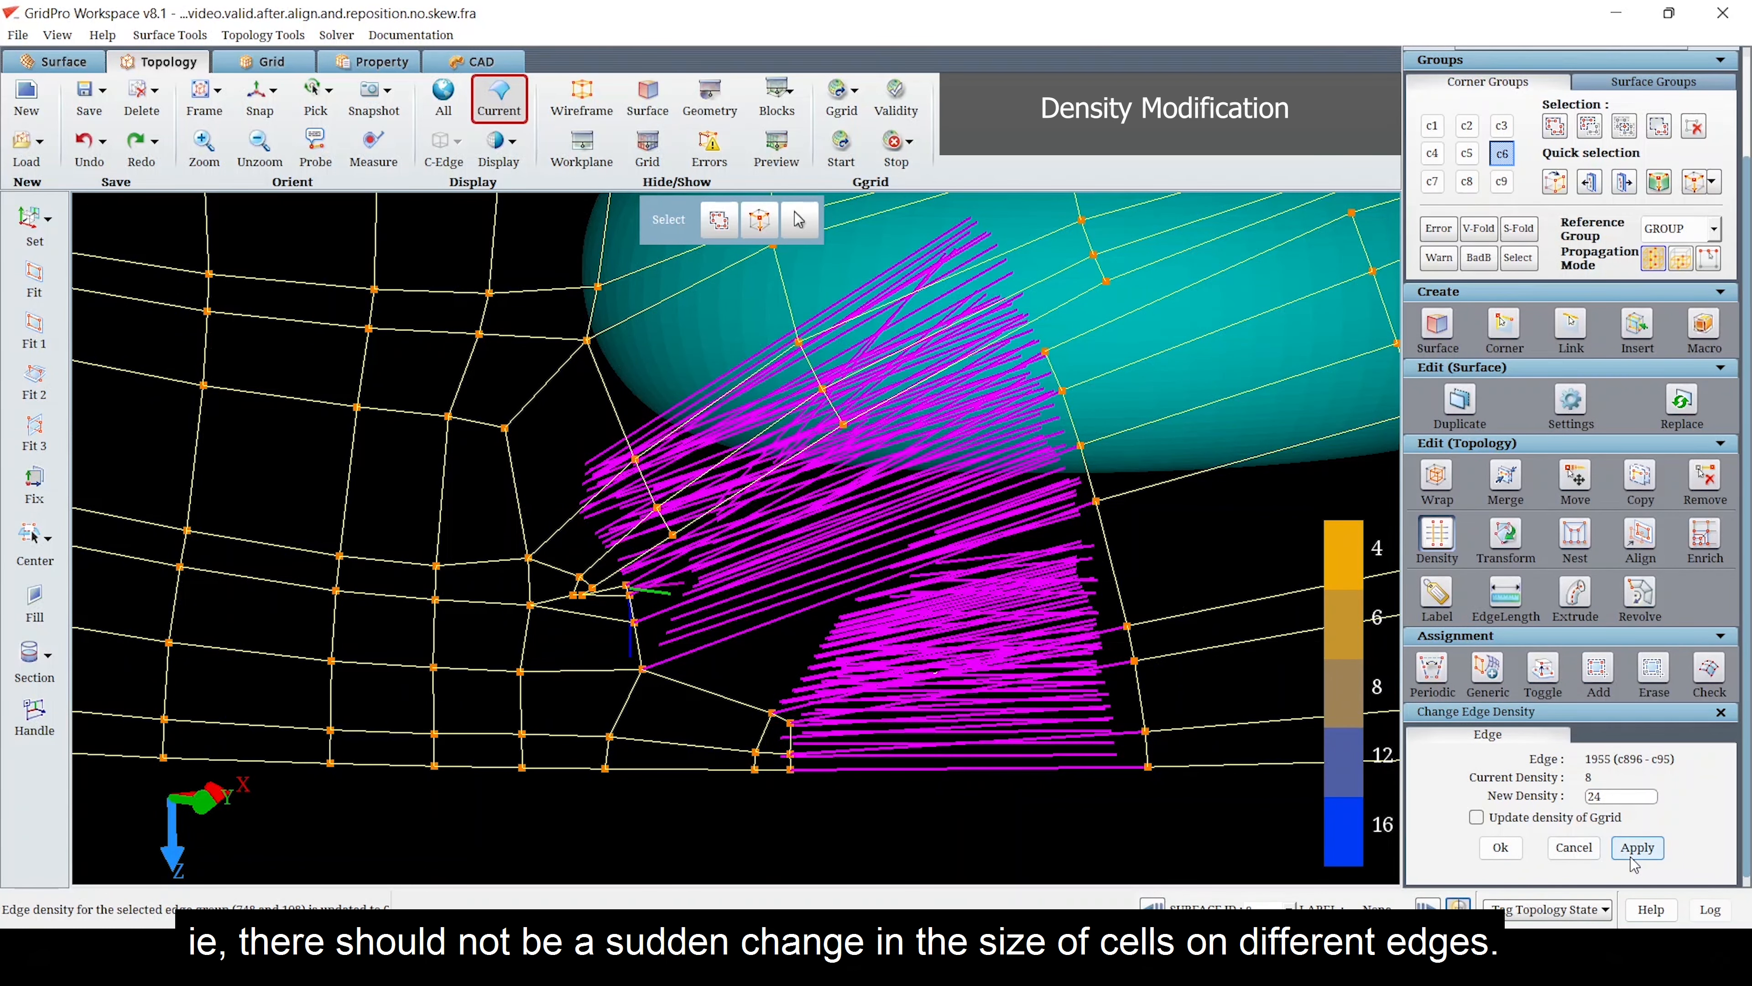
pyautogui.click(771, 160)
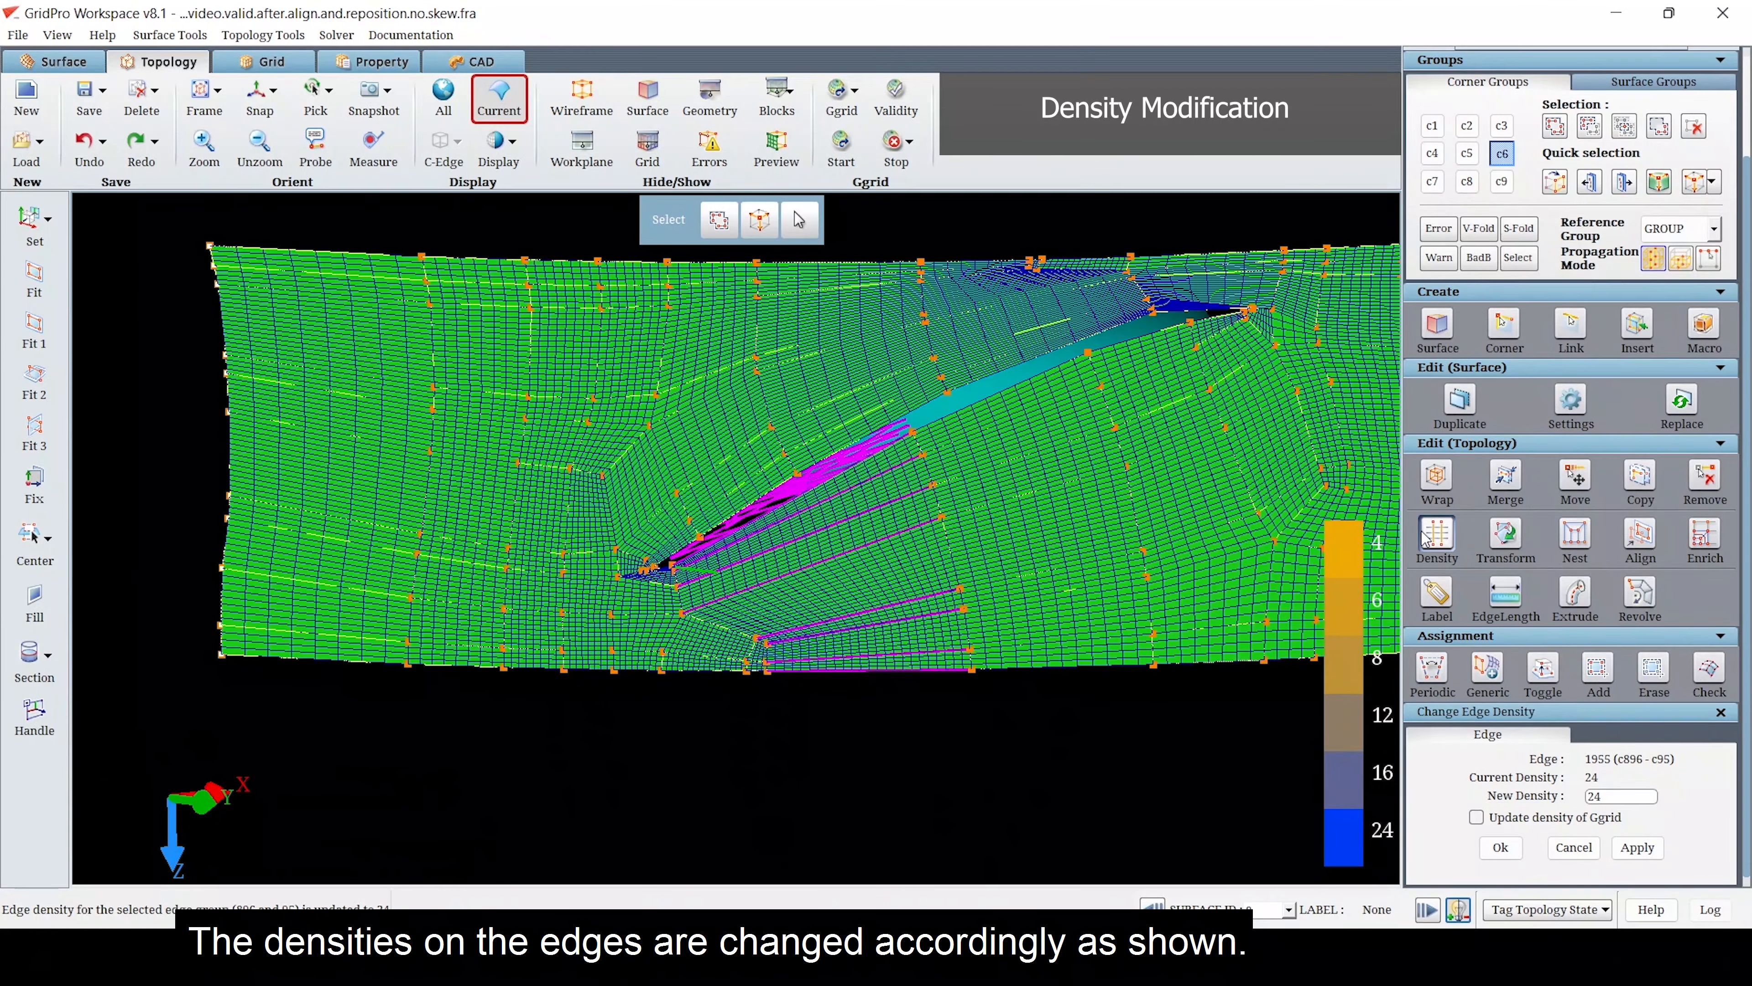
pyautogui.click(1427, 537)
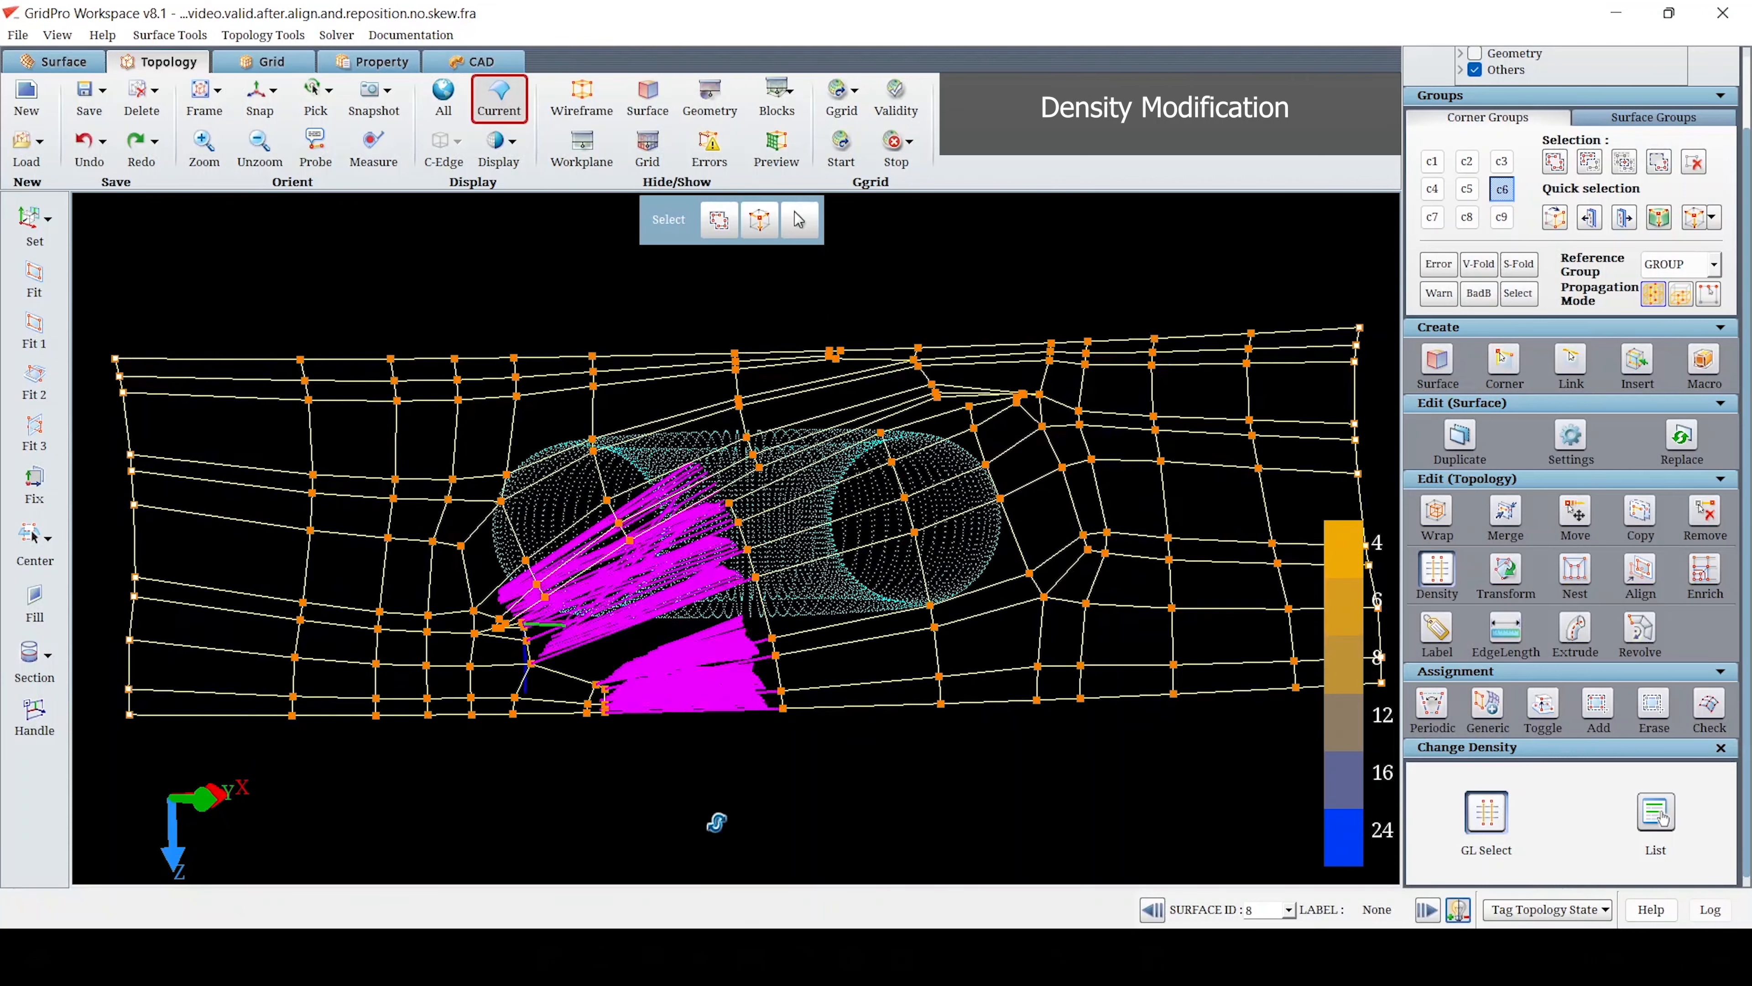
pyautogui.click(1438, 572)
pyautogui.click(774, 143)
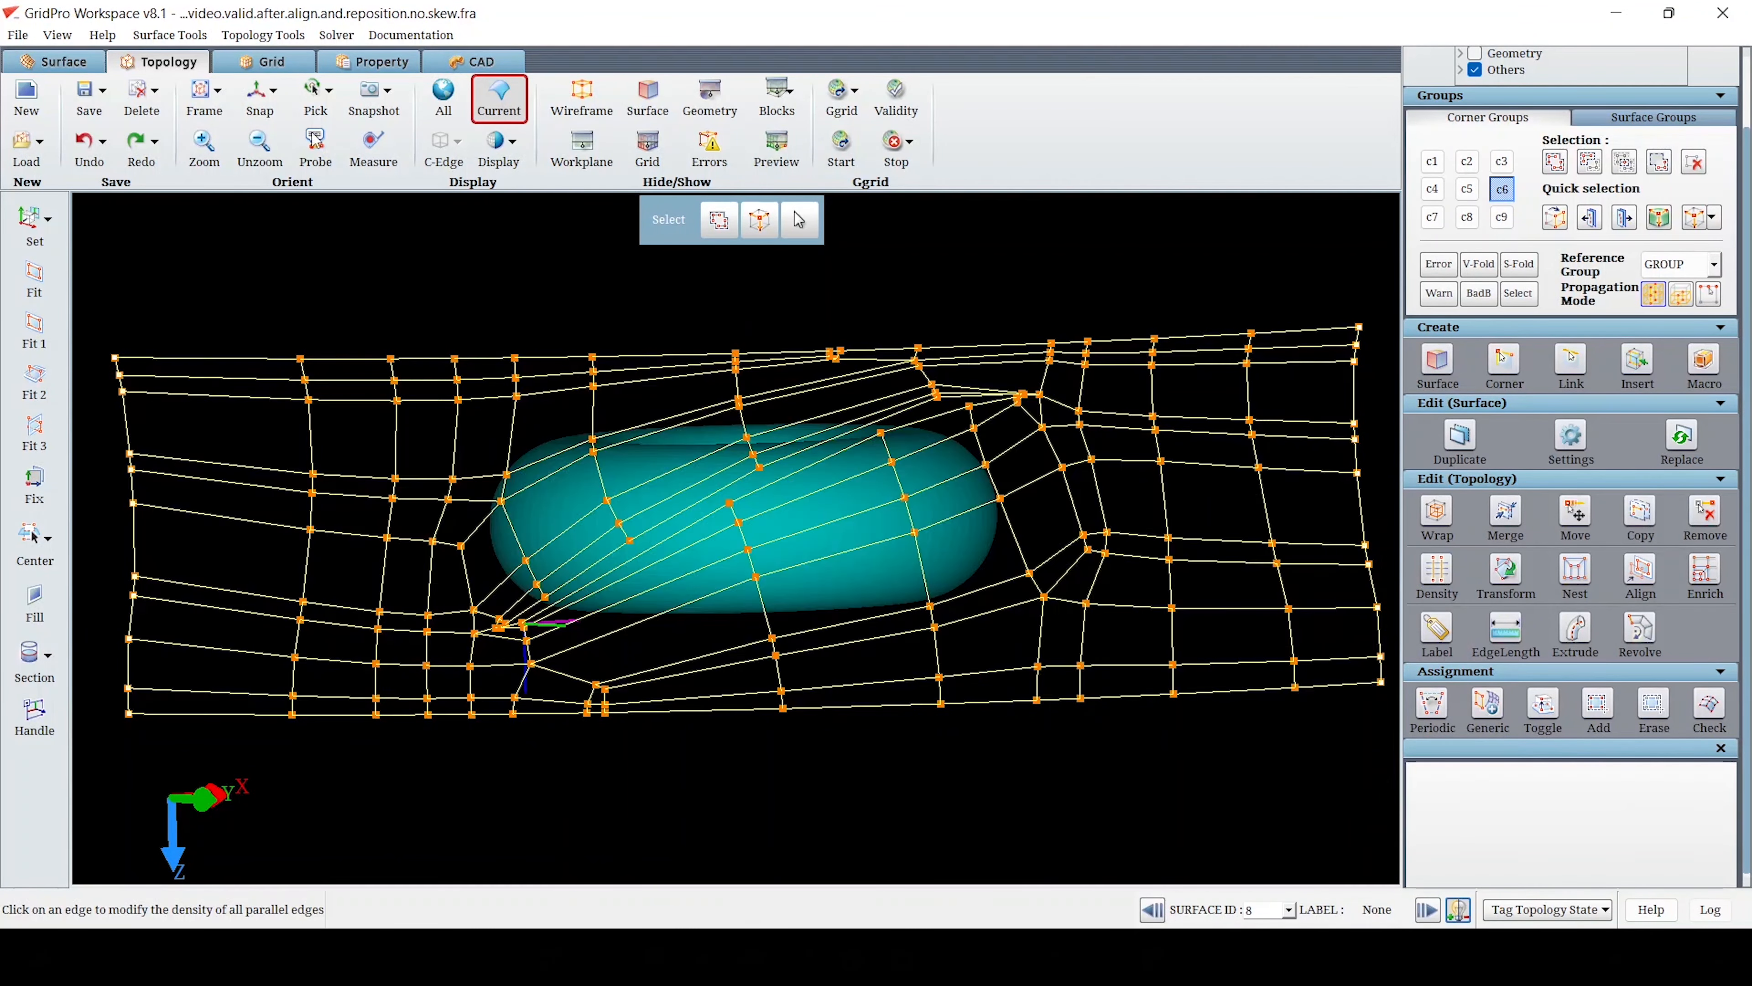
# - Load the generated grid file blk.tmp for viewing
pyautogui.click(260, 63)
pyautogui.click(32, 169)
pyautogui.click(323, 353)
pyautogui.click(1112, 766)
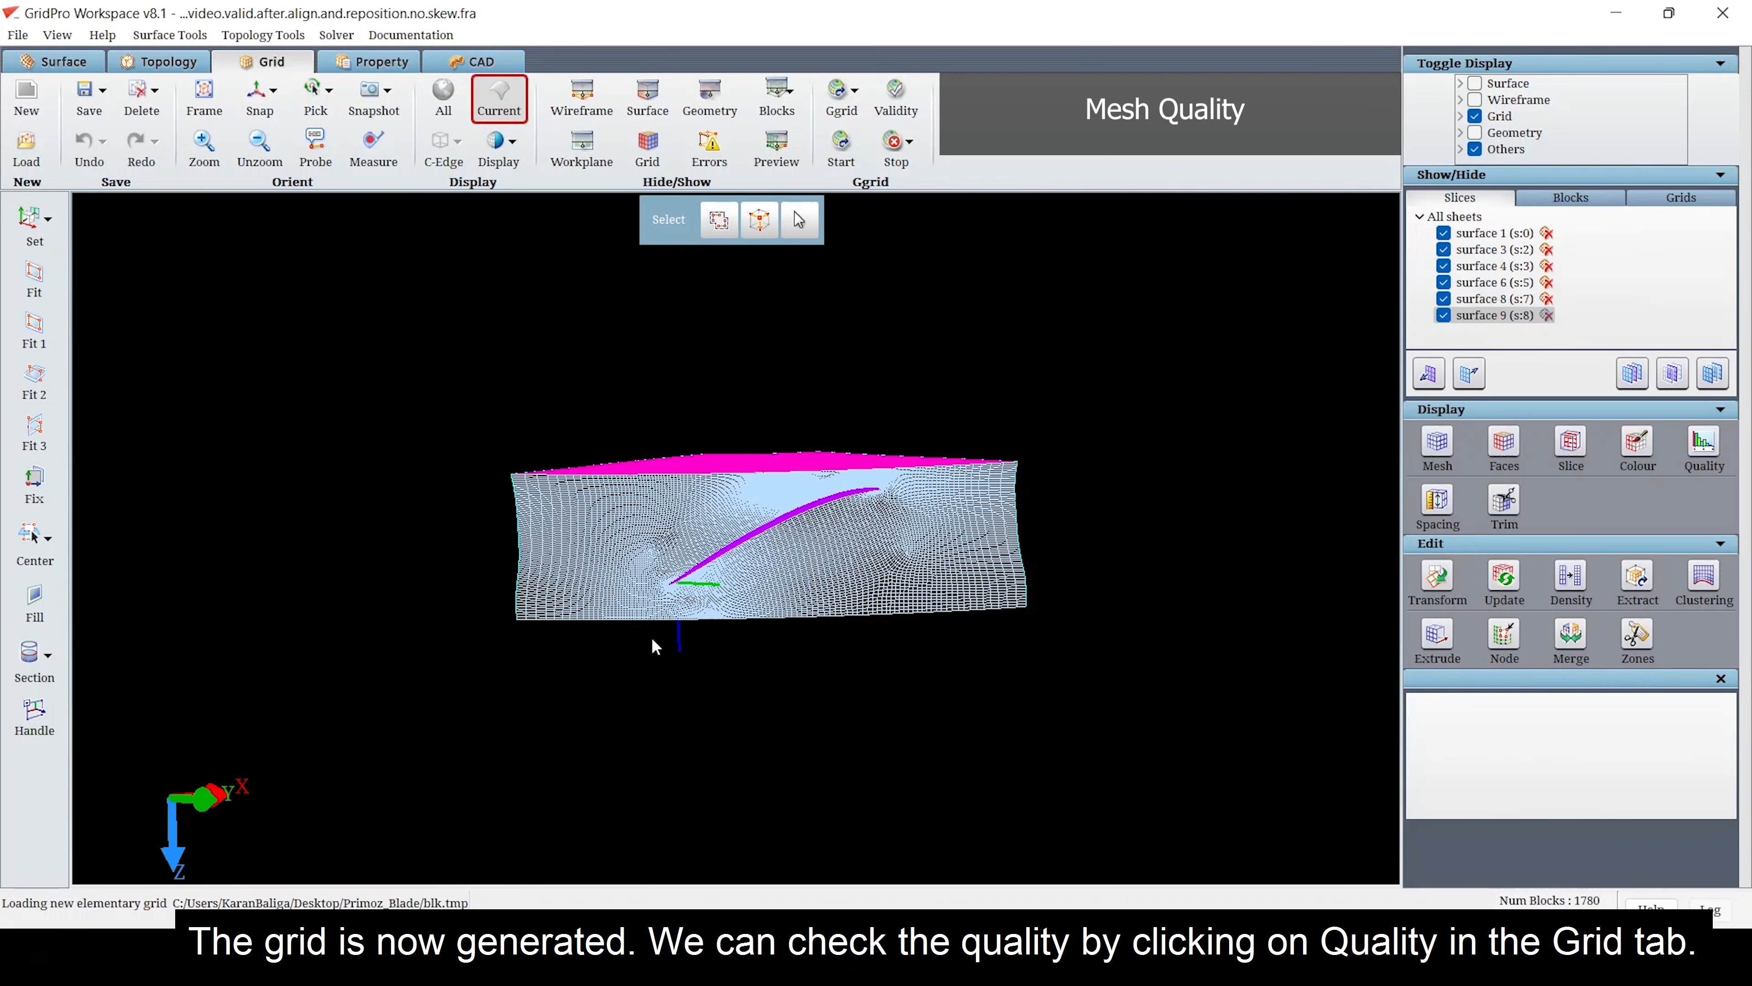
# - Evaluate the grid quality and inspect the skew histogram
pyautogui.moveTo(652, 637); pyautogui.dragTo(737, 802)
pyautogui.scroll(3, 837, 671)
pyautogui.scroll(-3, 862, 688)
pyautogui.click(1704, 446)
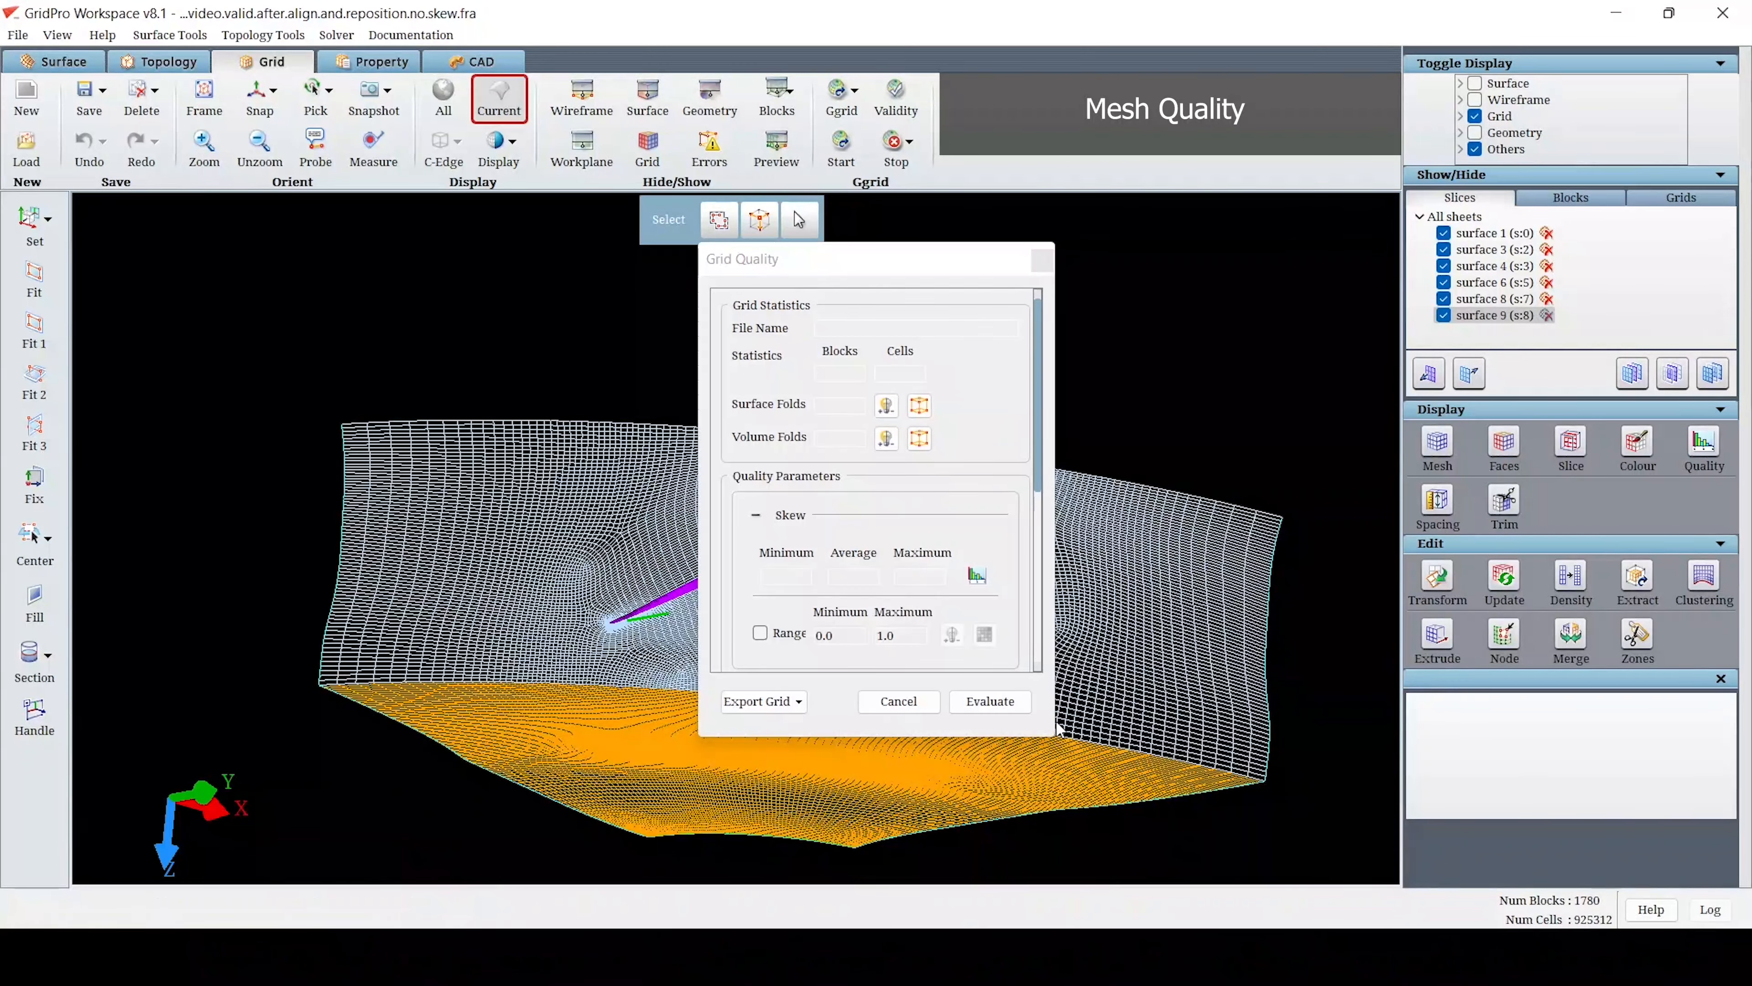
pyautogui.click(1027, 701)
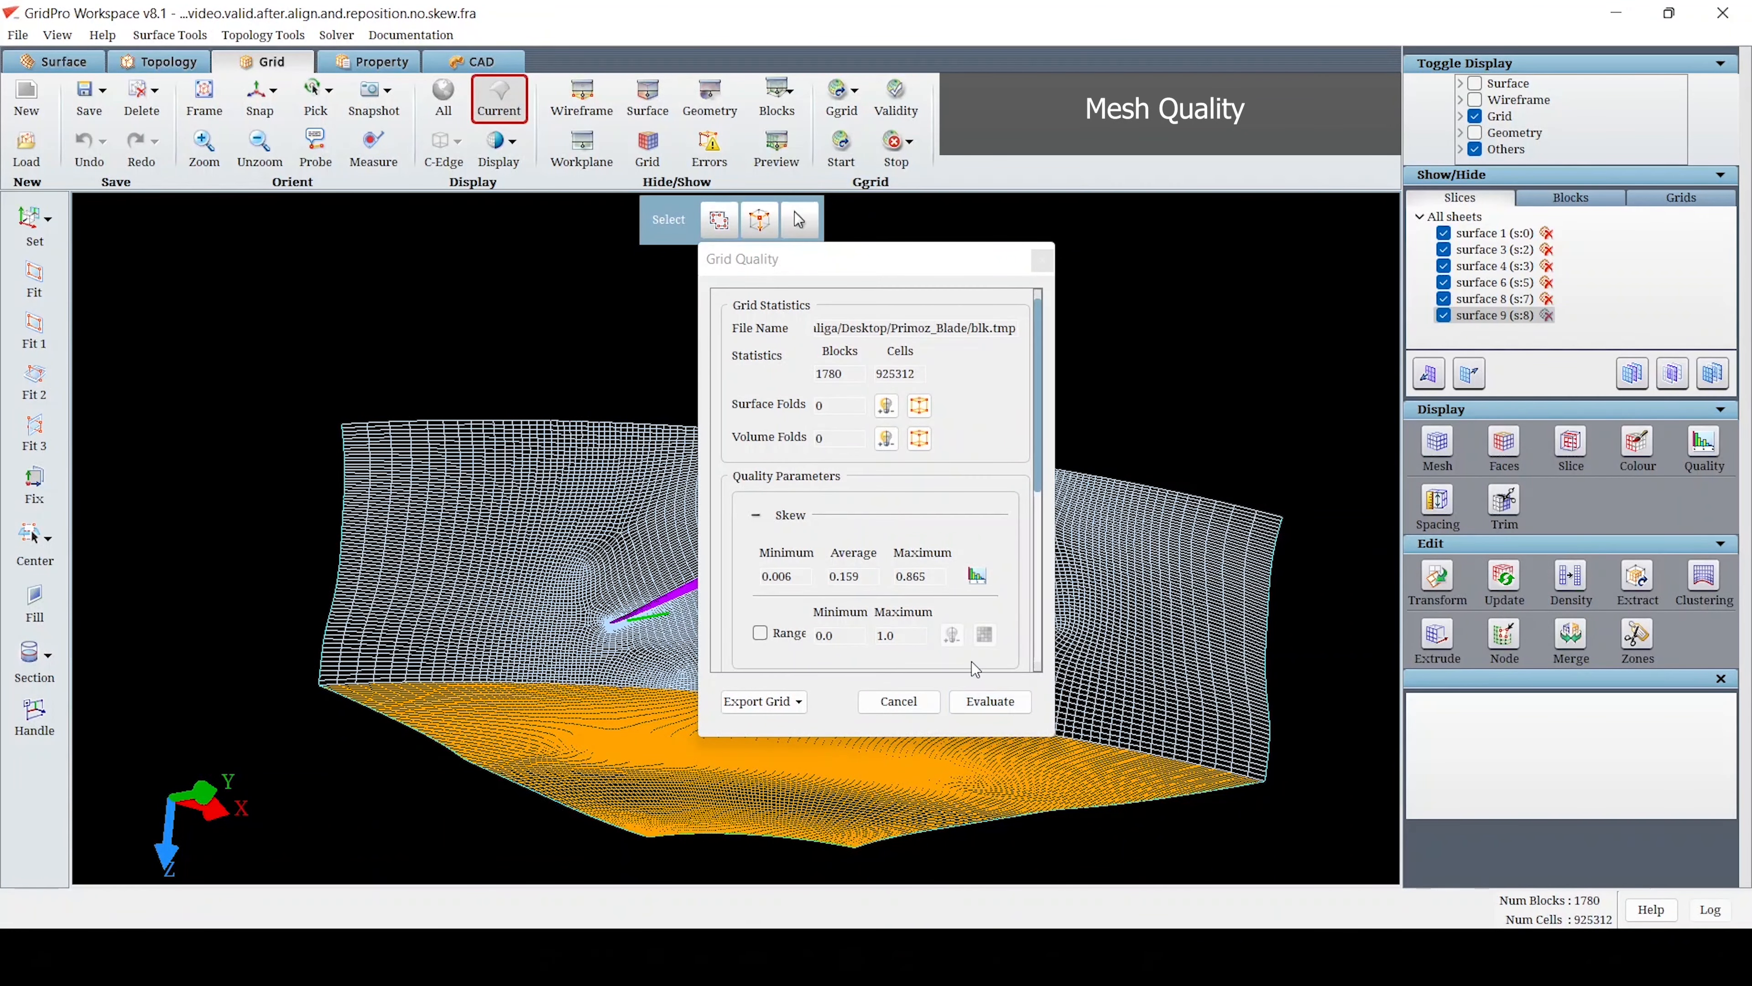
pyautogui.click(978, 577)
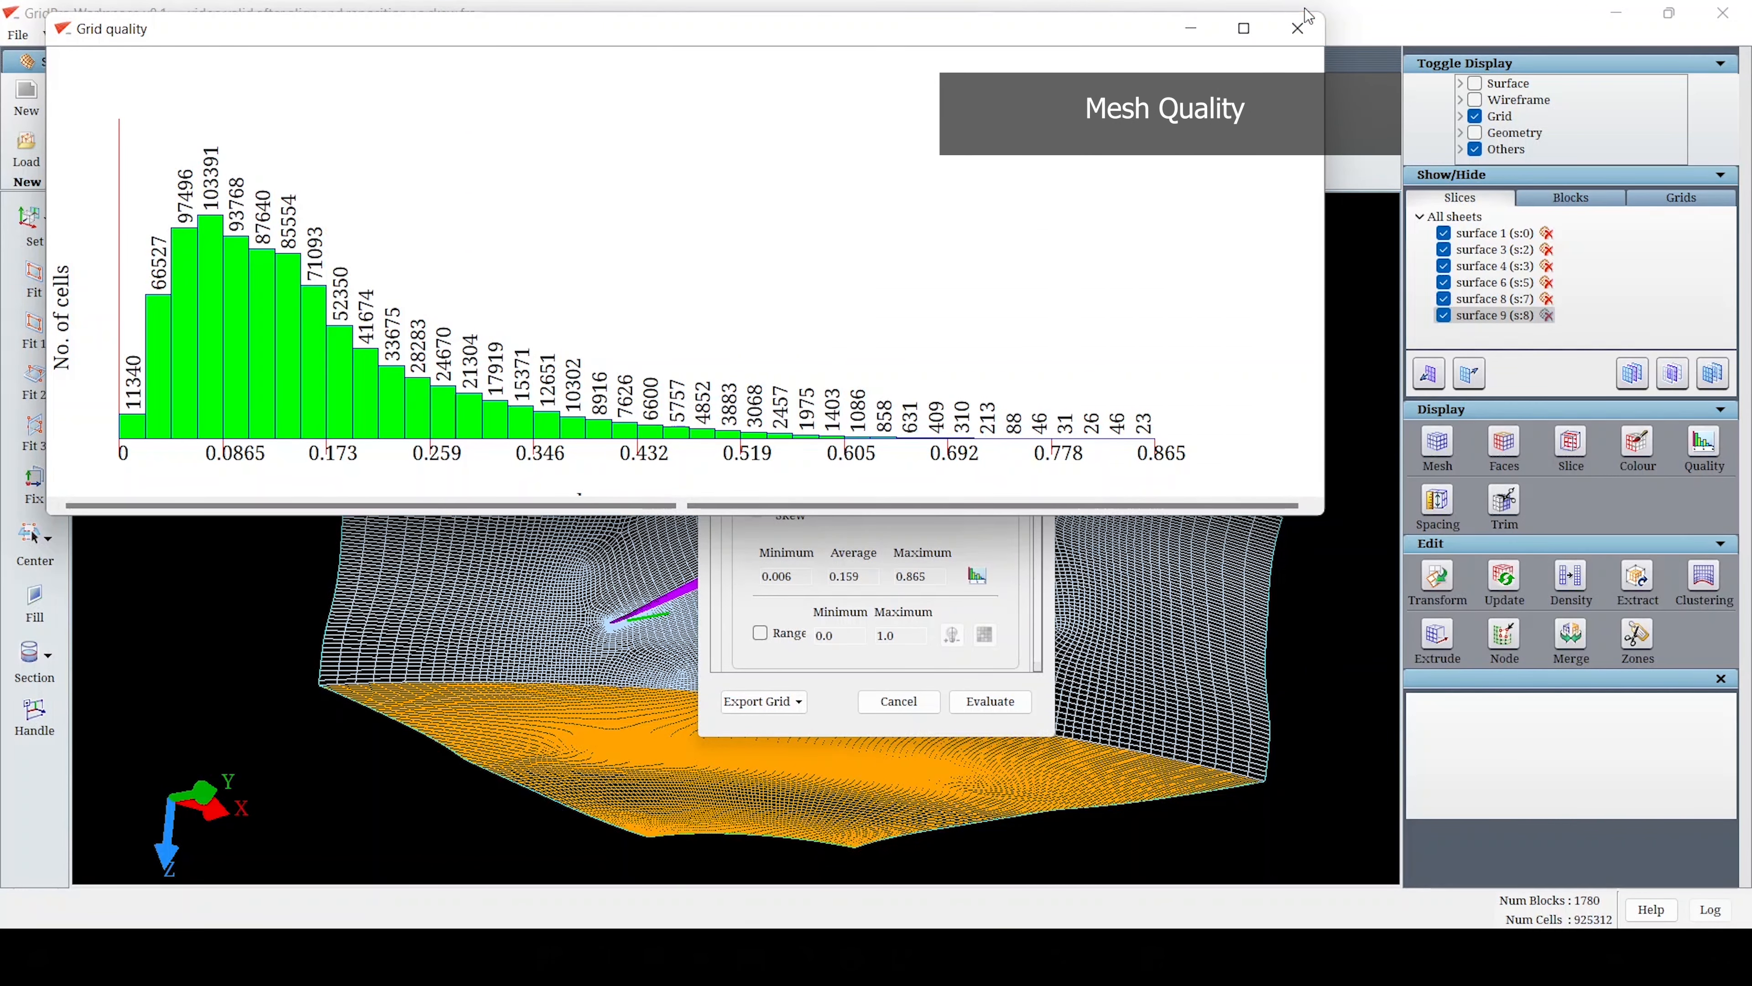
pyautogui.click(1297, 28)
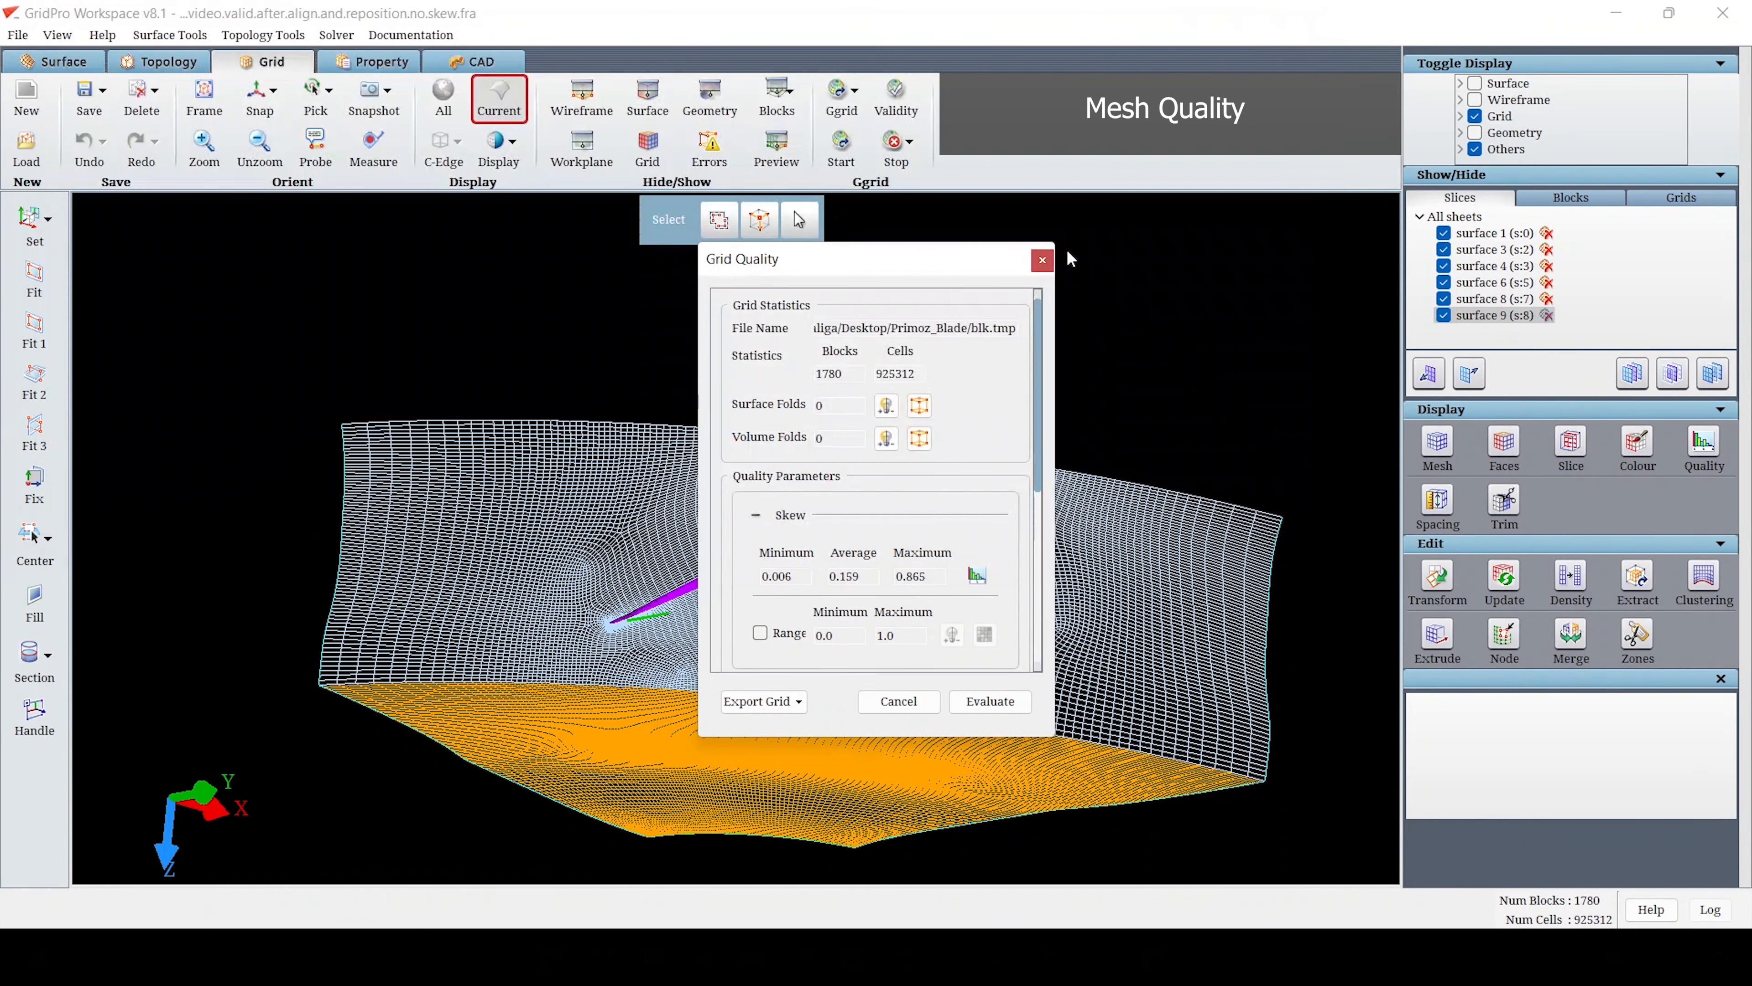